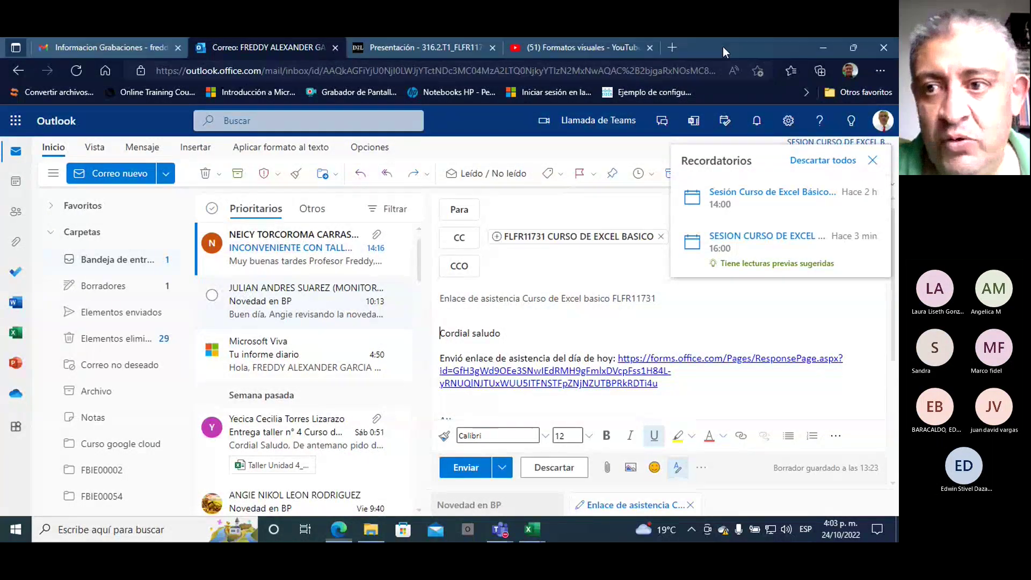
- Sign out of the student-view Excel course from its Presentación page, then maximise the login window
left_click_drag(722, 47, 558, 140)
left_click(427, 141)
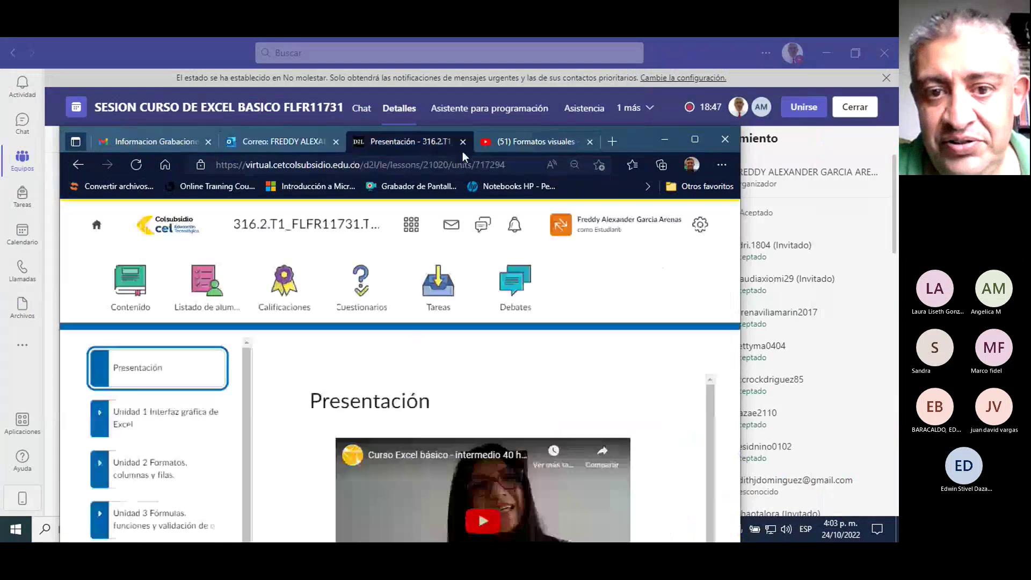
left_click(699, 224)
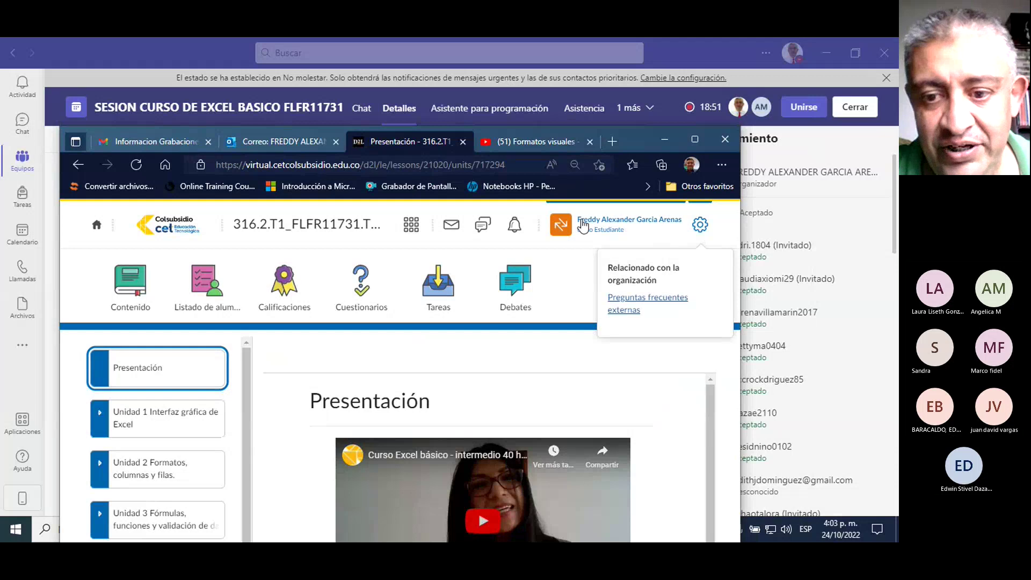
left_click(603, 222)
left_click(574, 357)
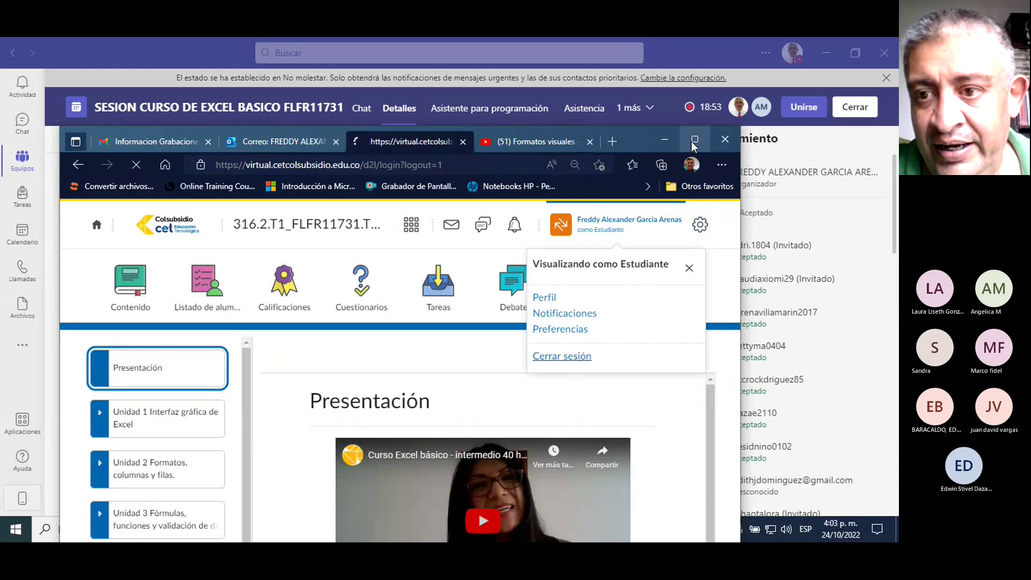
left_click(693, 143)
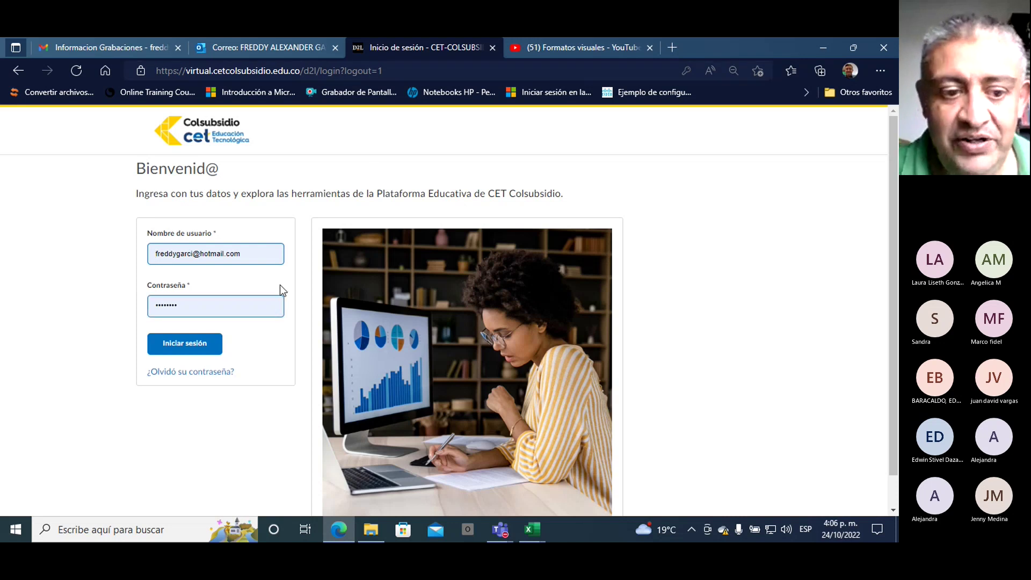
- Sign in to CET Colsubsidio with the saved username and password
left_click(182, 352)
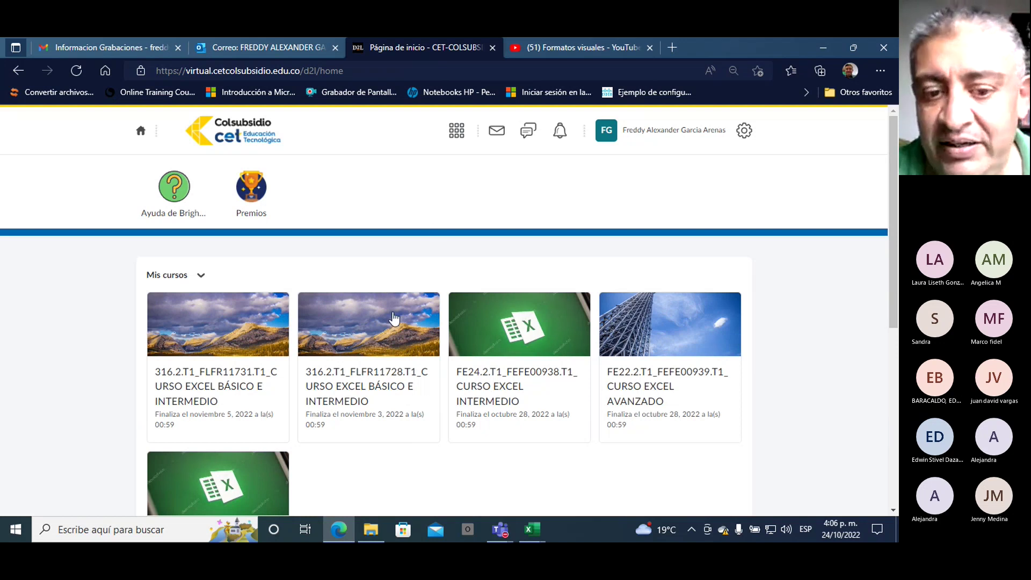
- Scroll the home page down to the five Excel course cards under Mis cursos
scroll(408, 253, "down", 2)
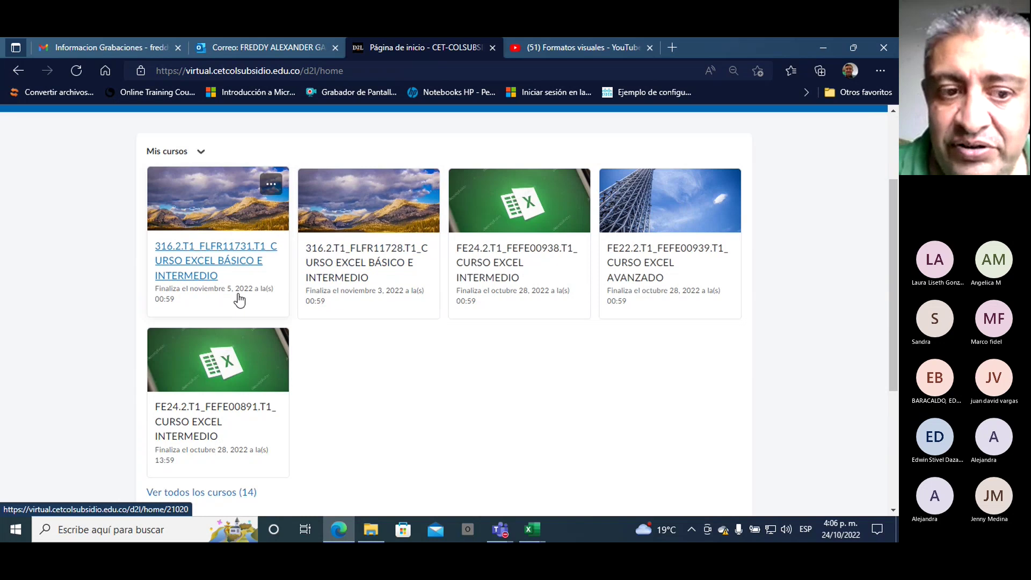
mouse_move(216, 260)
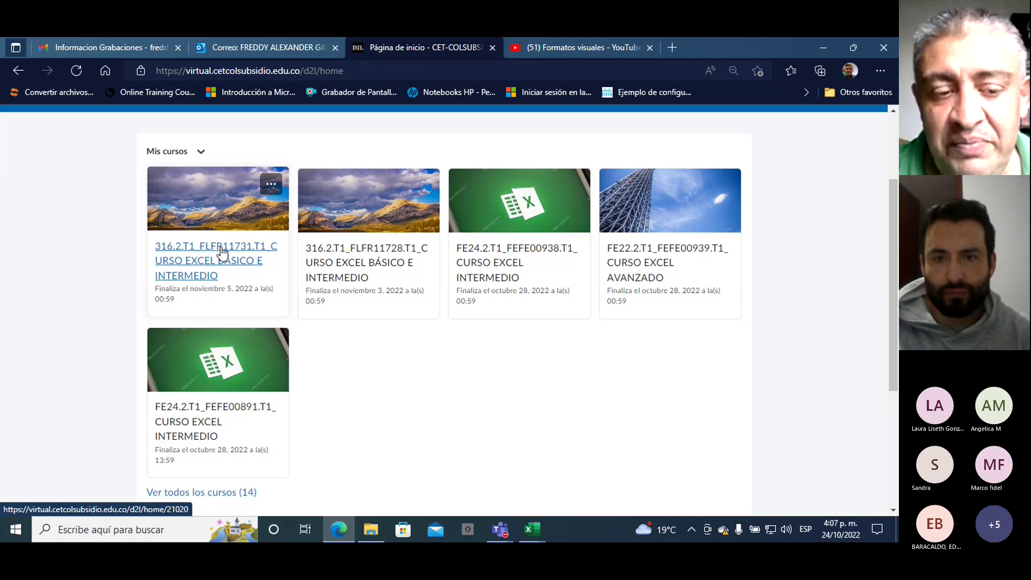
- Open course 316.2.T1_FLFR11731 and switch to Ver como Estudiante
left_click(222, 251)
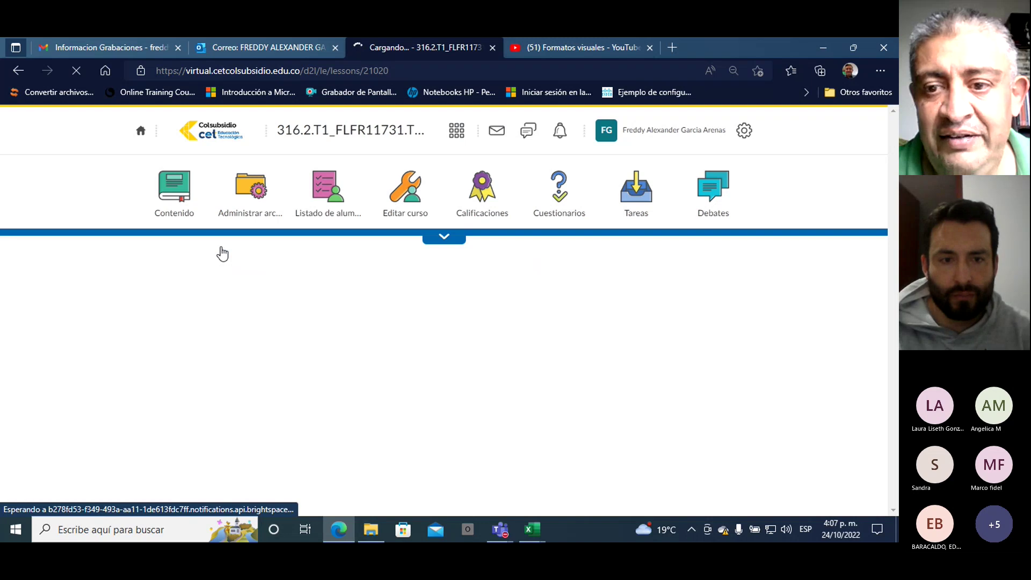
left_click(669, 139)
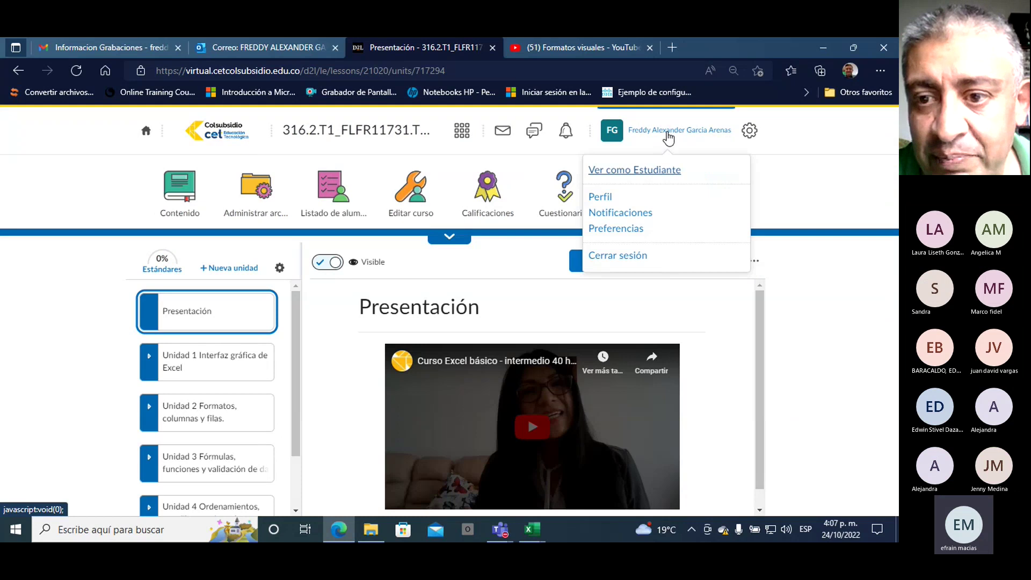
left_click(651, 172)
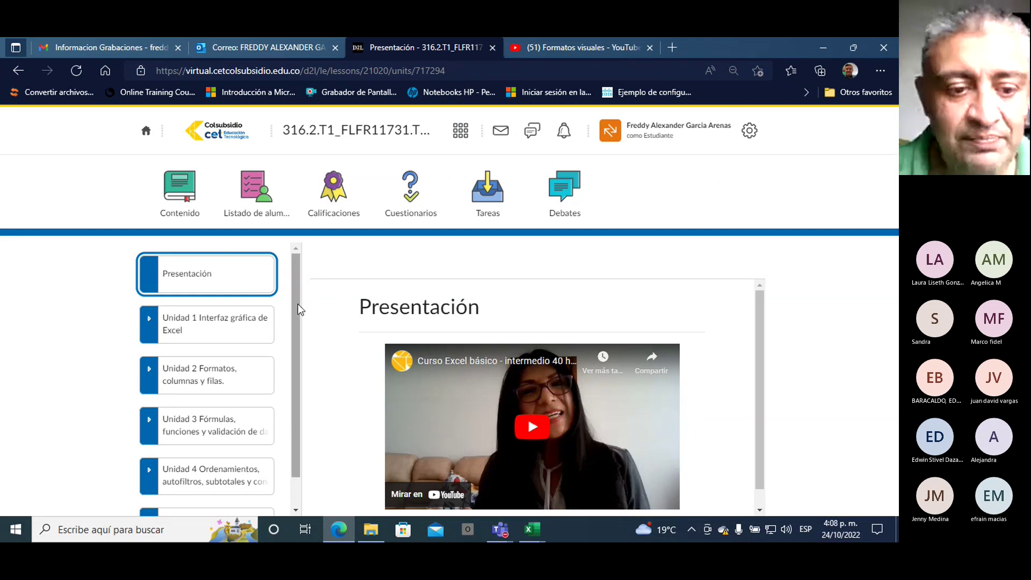
- Switch to course 316.2.T1_FLFR11728 from the course selector and scroll through its units
scroll(297, 302, "down", 1)
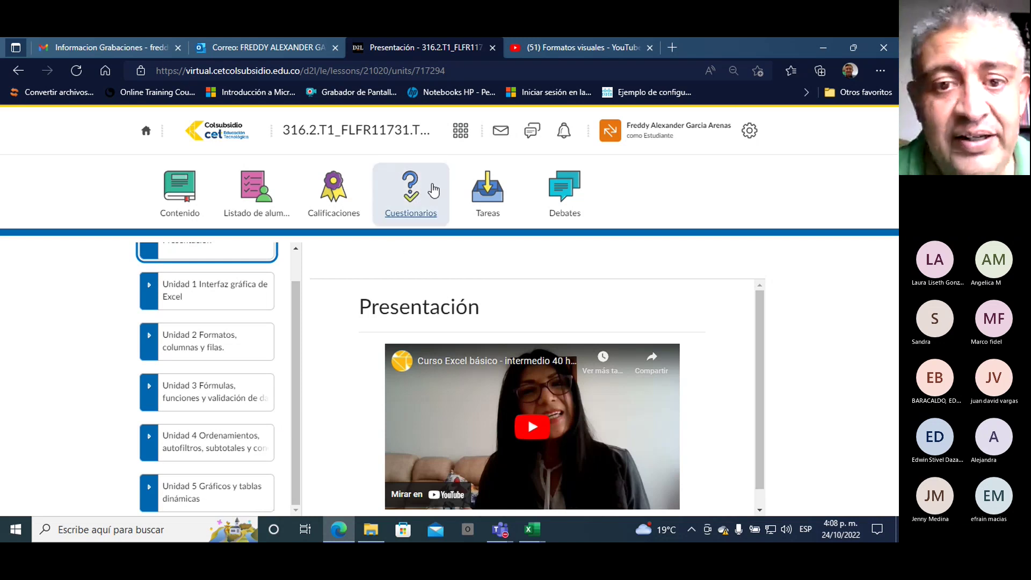
left_click(461, 132)
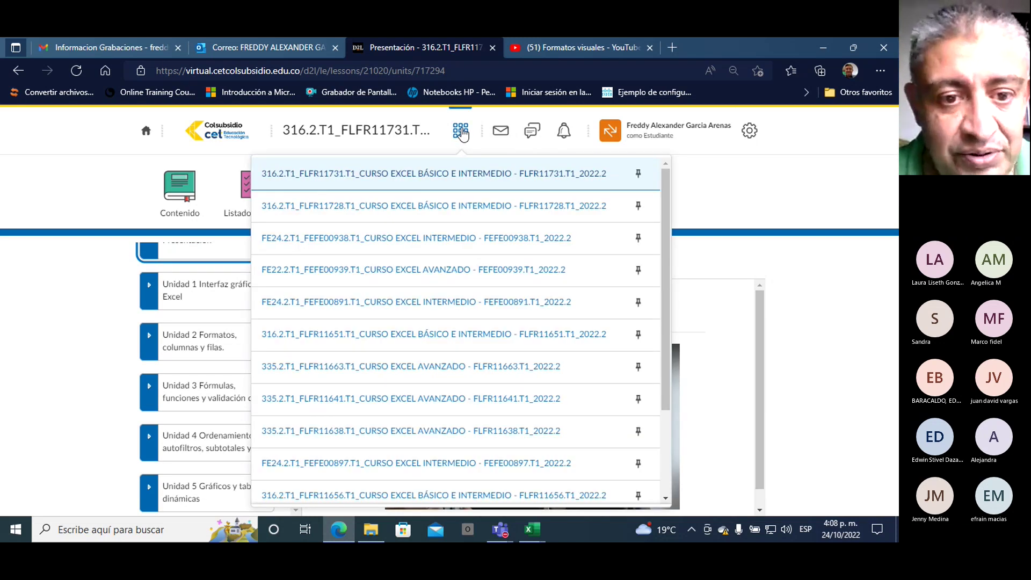
left_click(393, 210)
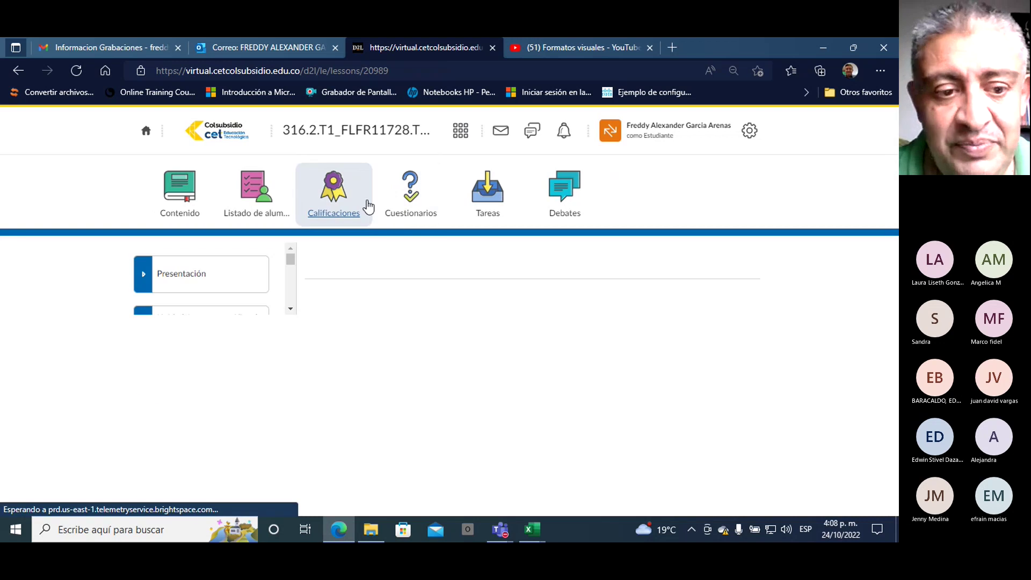
left_click_drag(294, 267, 297, 401)
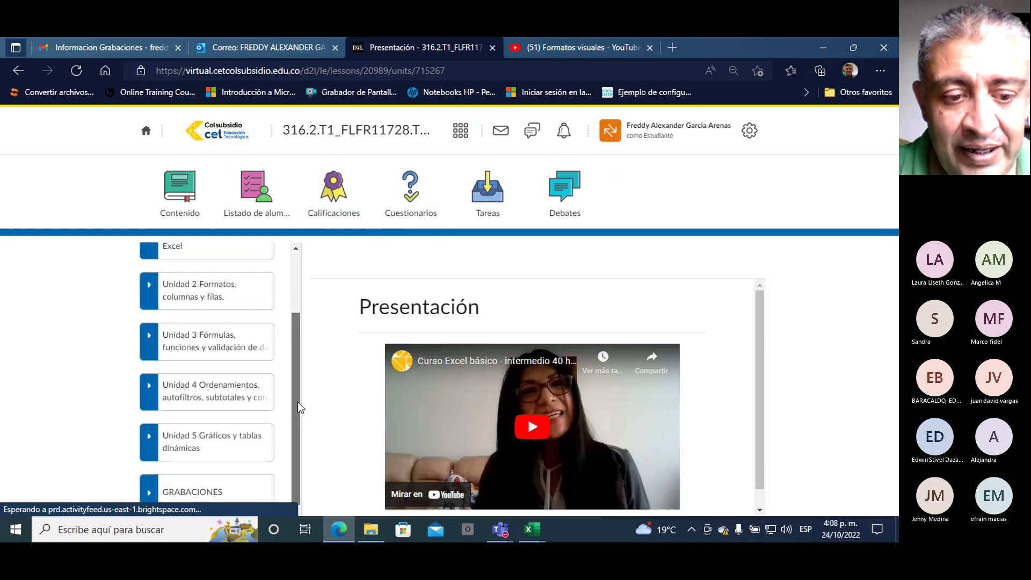
scroll(311, 334, "down", 1)
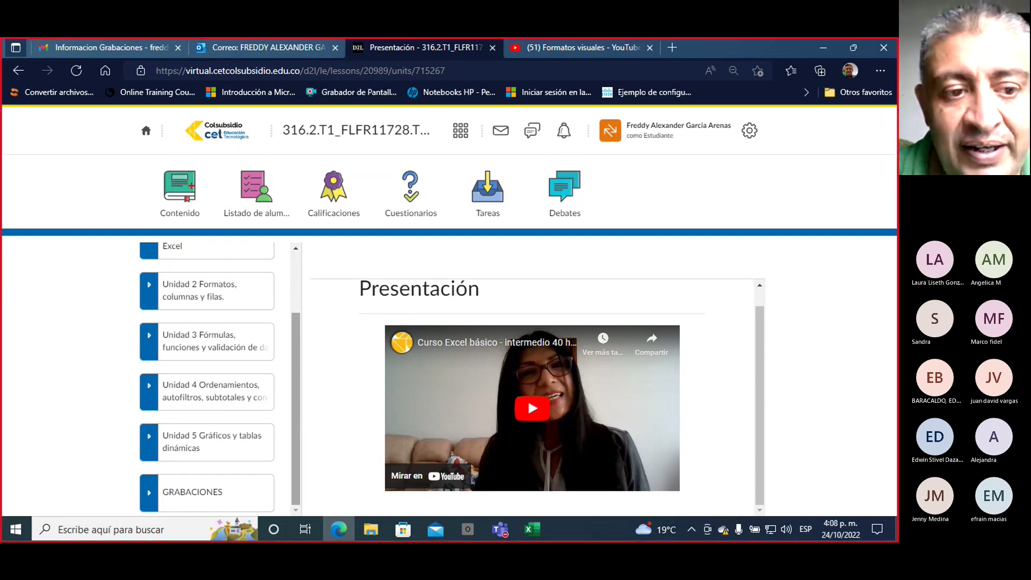
mouse_move(221, 184)
left_mouse_down()
mouse_move(203, 228)
mouse_move(222, 184)
left_mouse_up()
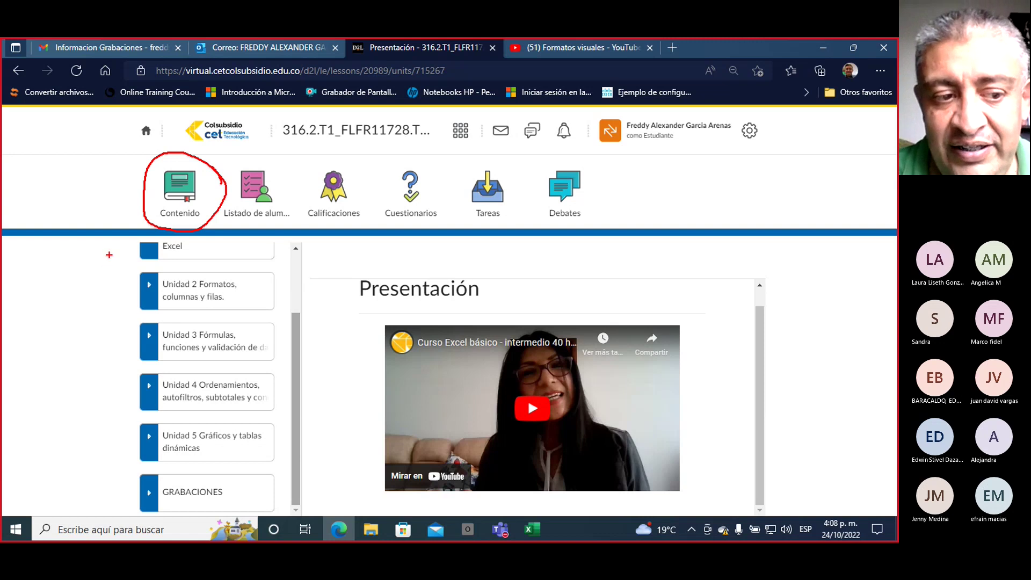
mouse_move(113, 252)
left_mouse_down()
mouse_move(107, 386)
mouse_move(120, 502)
left_mouse_up()
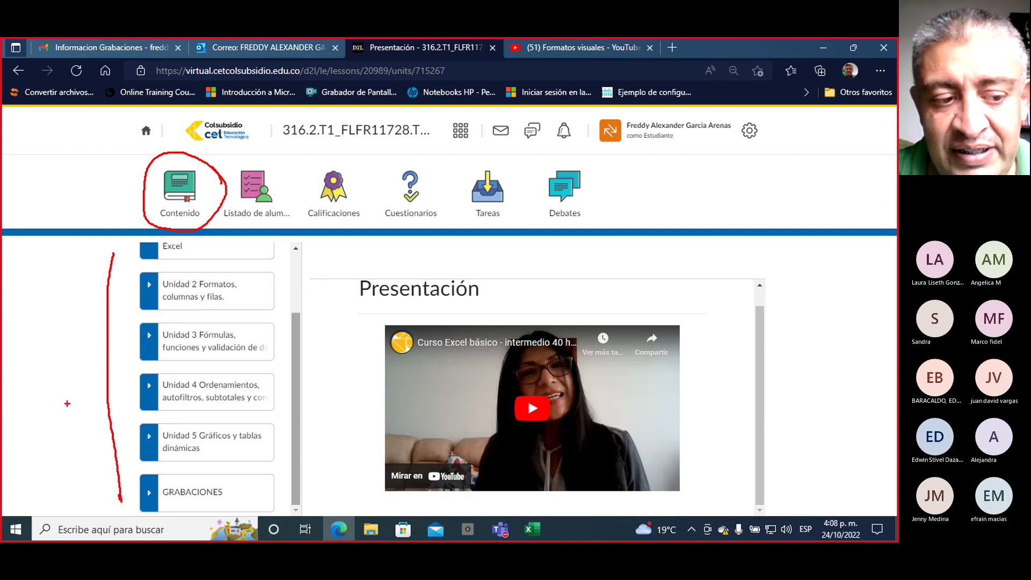
left_click_drag(33, 348, 37, 404)
mouse_move(52, 350)
left_mouse_down()
mouse_move(92, 398)
mouse_move(82, 377)
left_mouse_up()
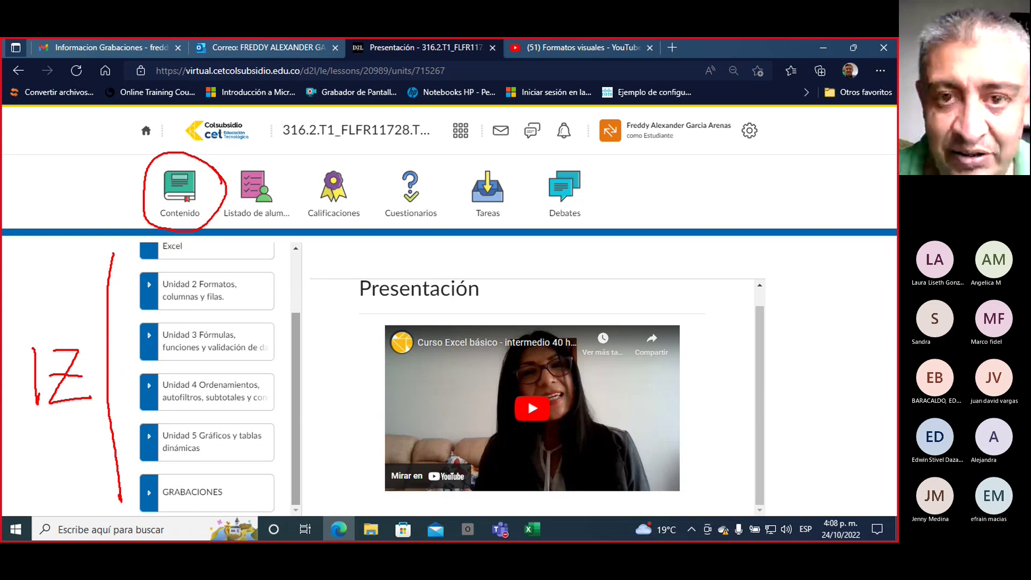
left_click_drag(209, 475, 271, 473)
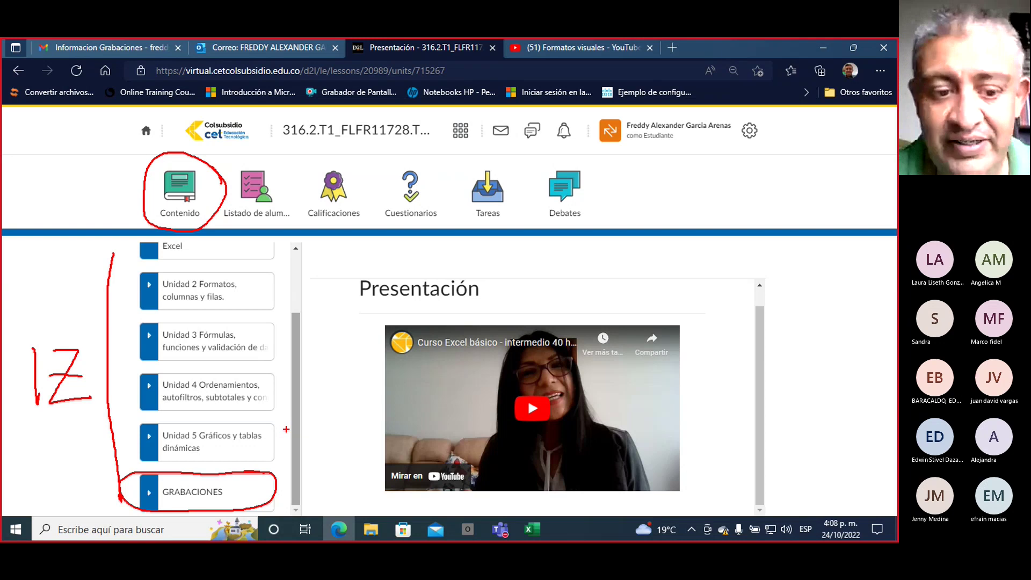
key("Escape")
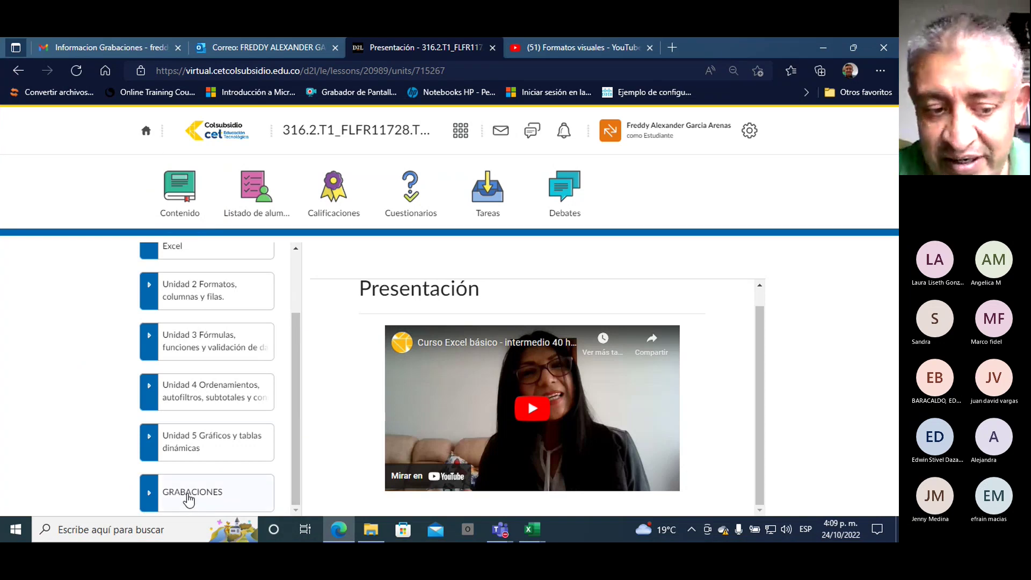
- Expand GRABACIONES, open LISTA DE REPRODUCCION, and scroll the sidebar back to the top
left_click(200, 491)
left_click_drag(298, 378, 293, 442)
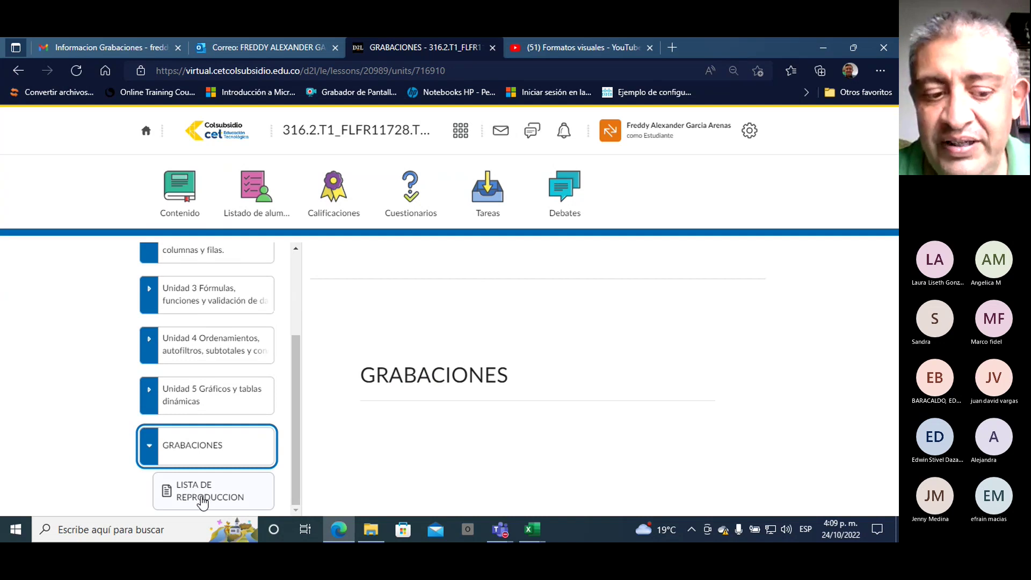
left_click(202, 502)
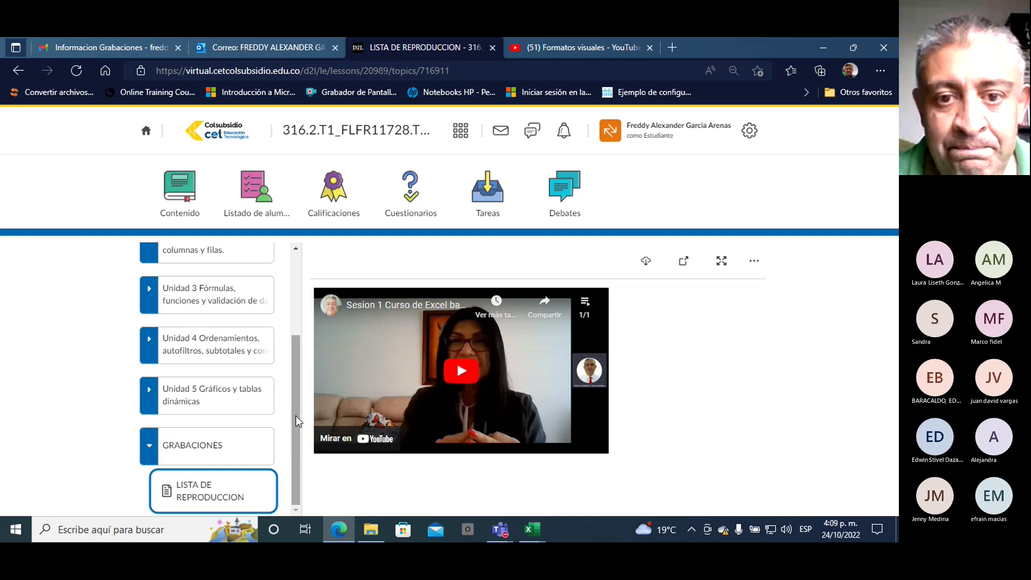
left_click_drag(295, 415, 295, 318)
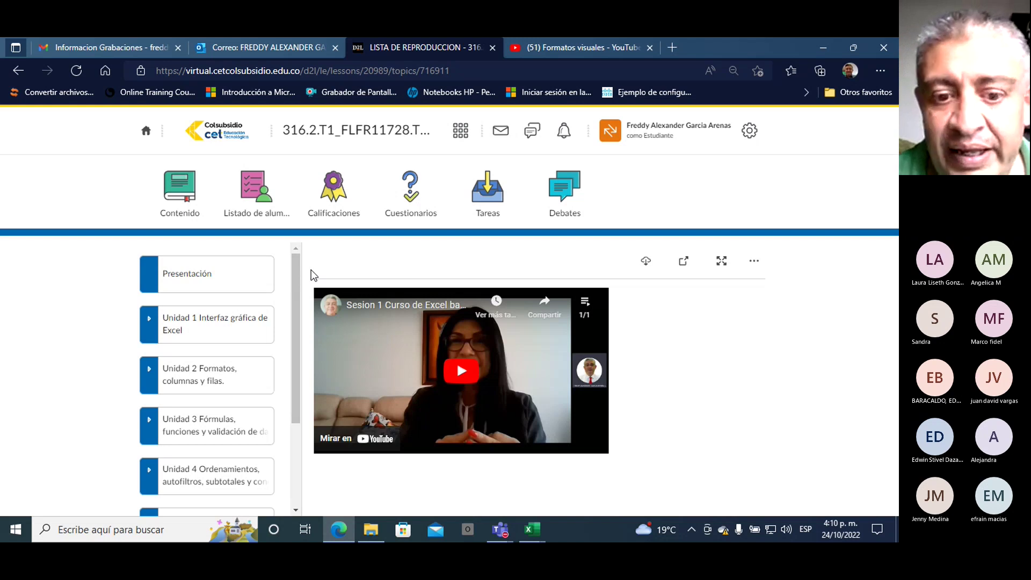
mouse_move(531, 529)
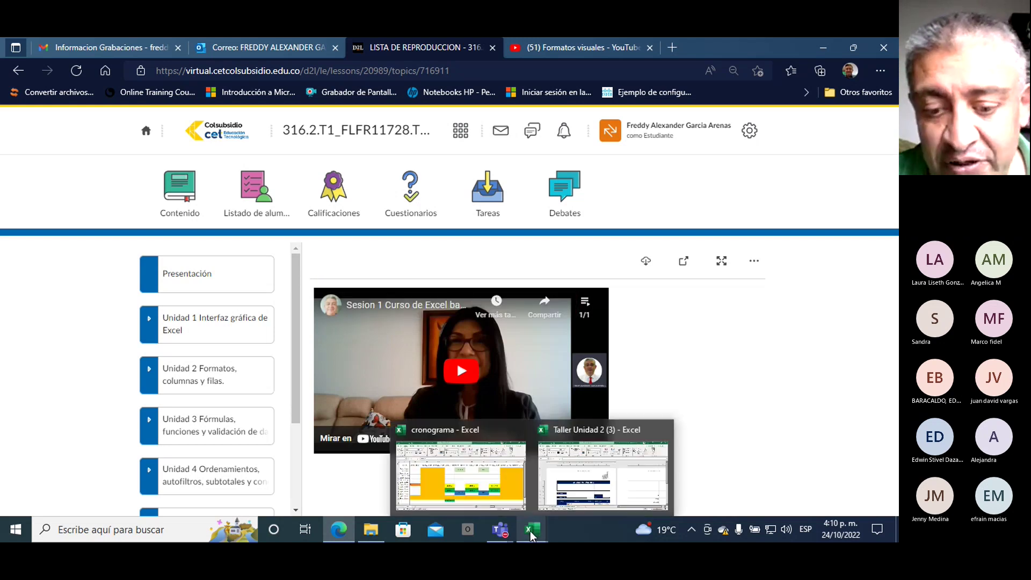
left_click(510, 492)
scroll(547, 306, "down", 3)
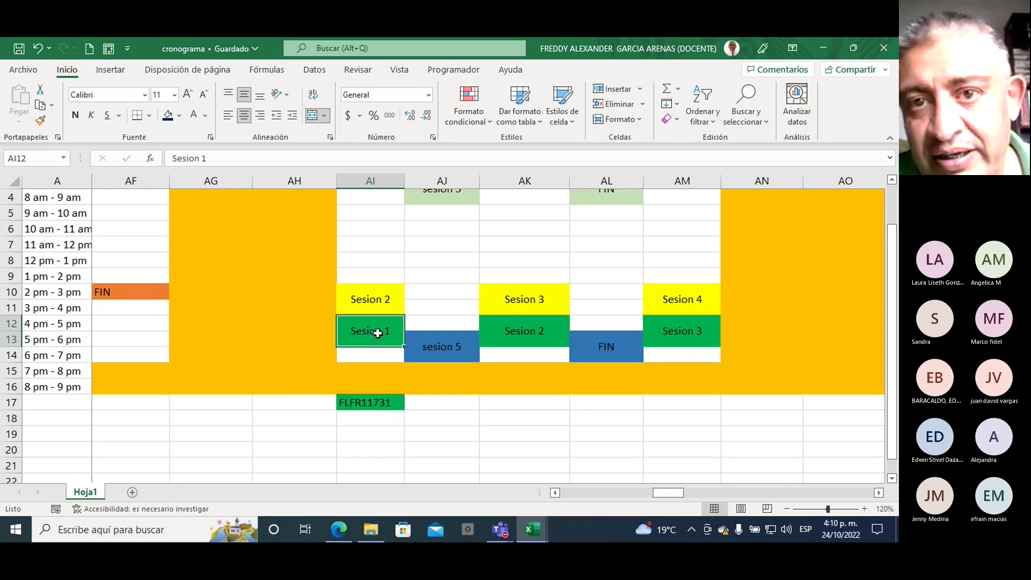
left_click(511, 336)
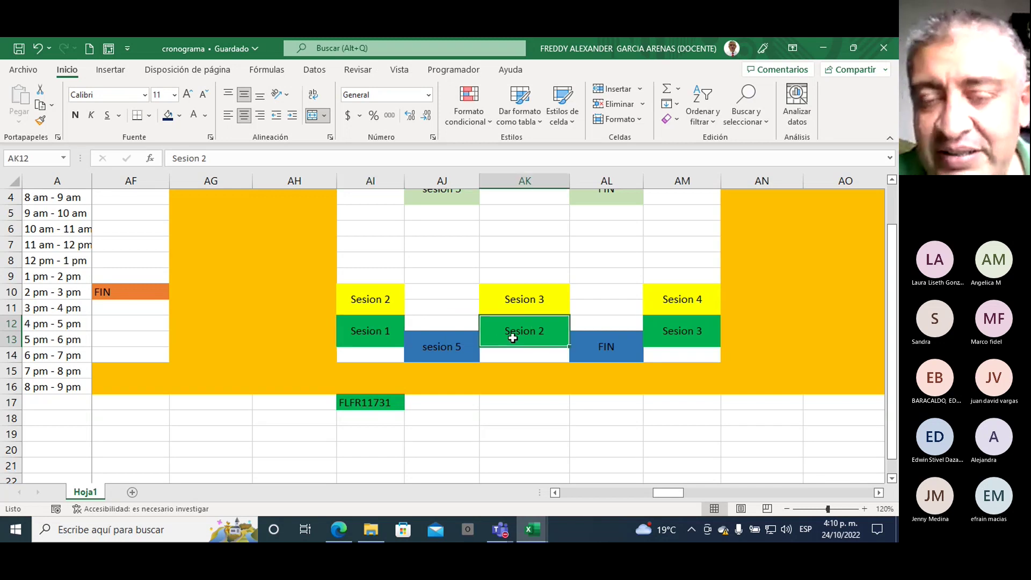
left_click(683, 342)
left_click_drag(674, 494, 690, 492)
left_click(455, 332)
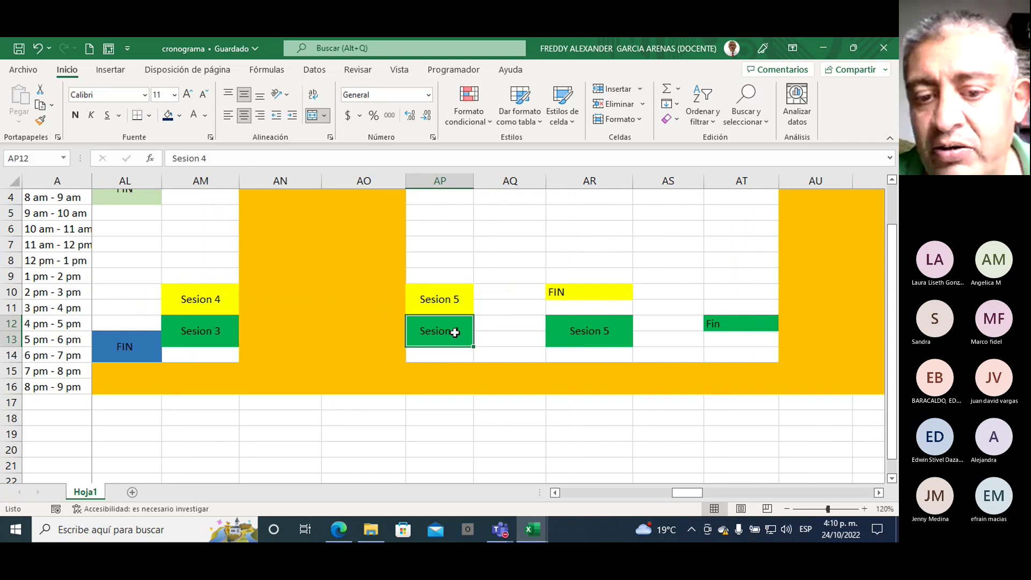
scroll(455, 332, "up", 1)
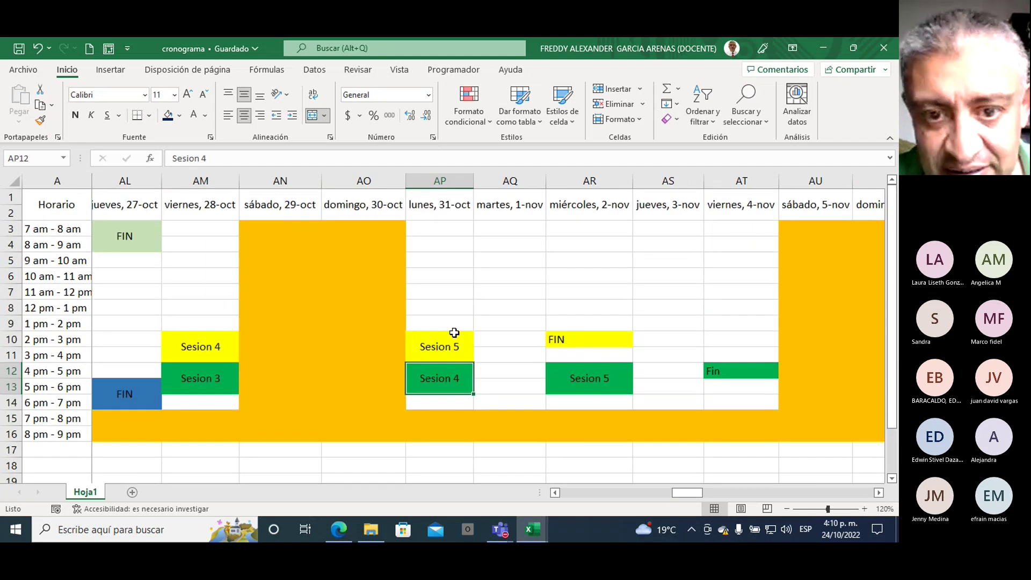
scroll(454, 332, "down", 1)
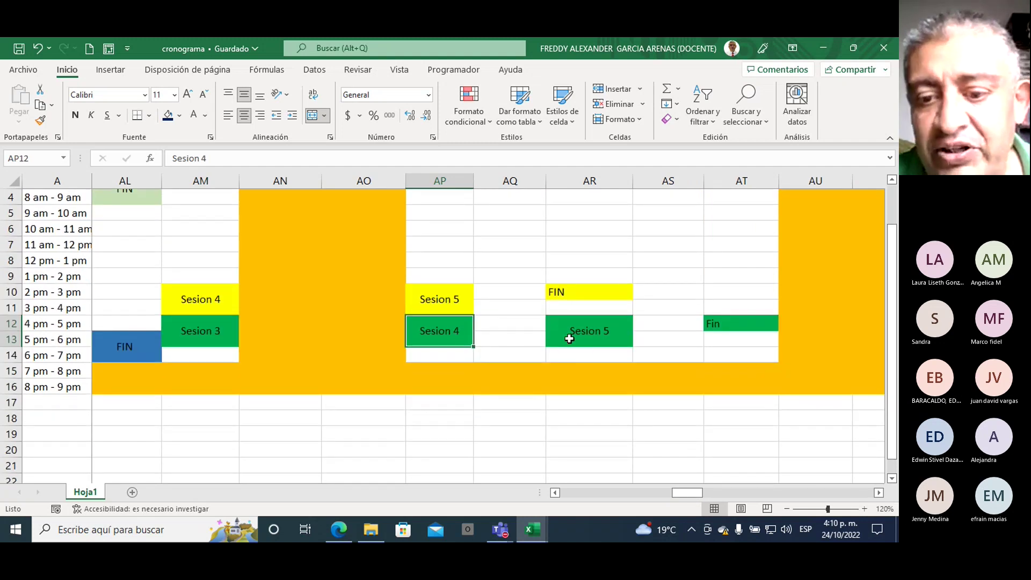
left_click(569, 338)
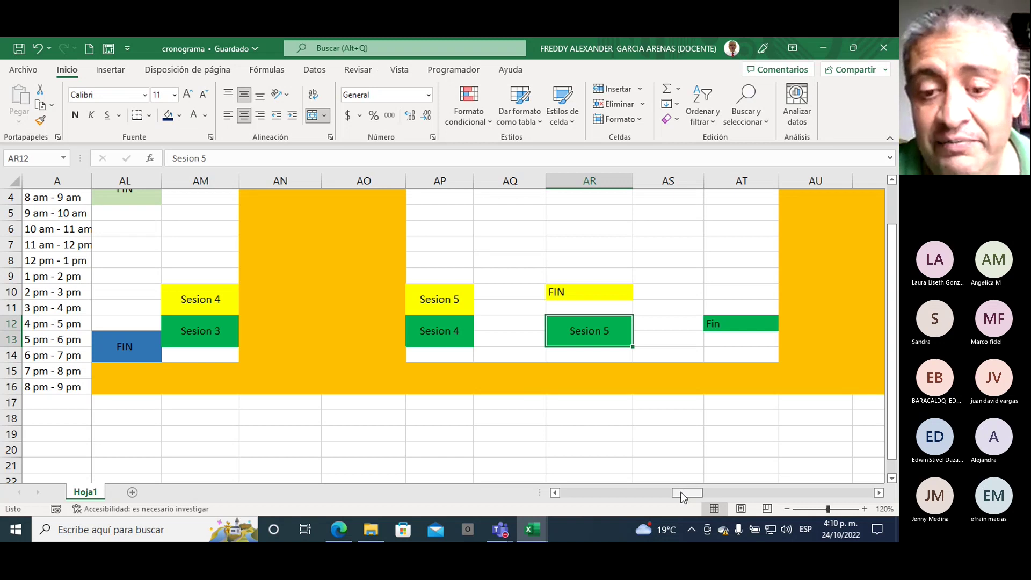
left_click_drag(682, 495, 664, 495)
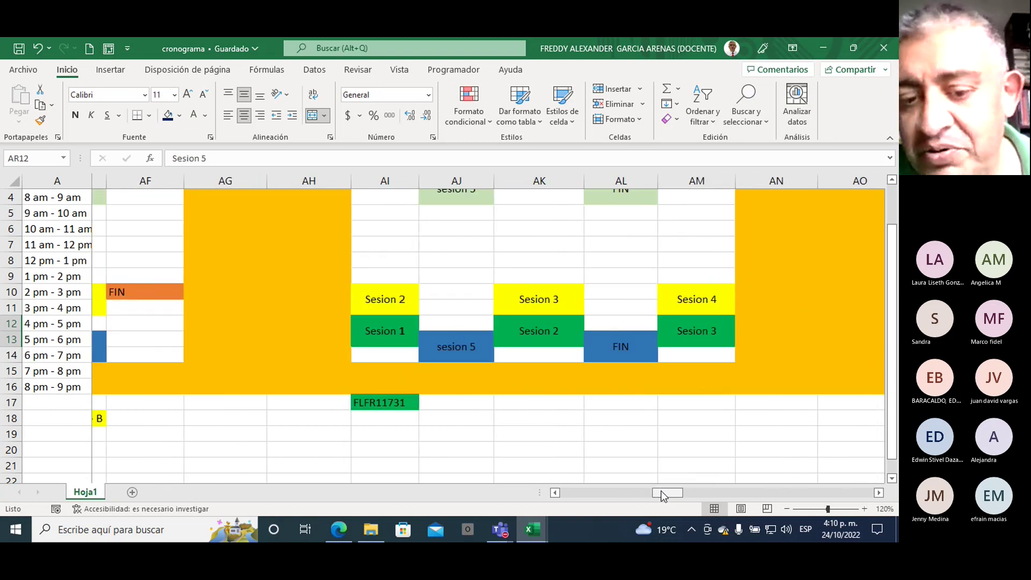
left_click(439, 344)
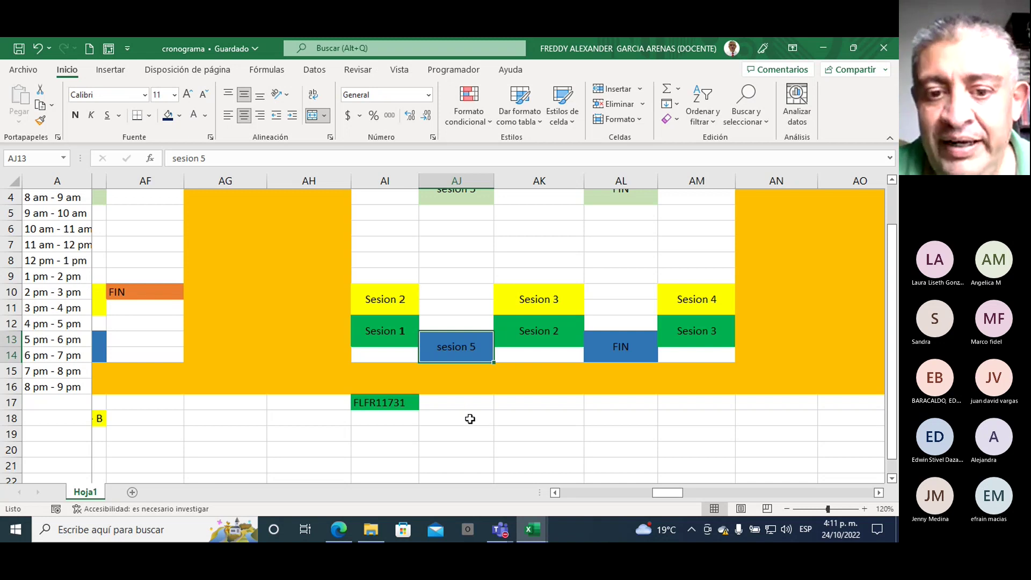
left_click(389, 336)
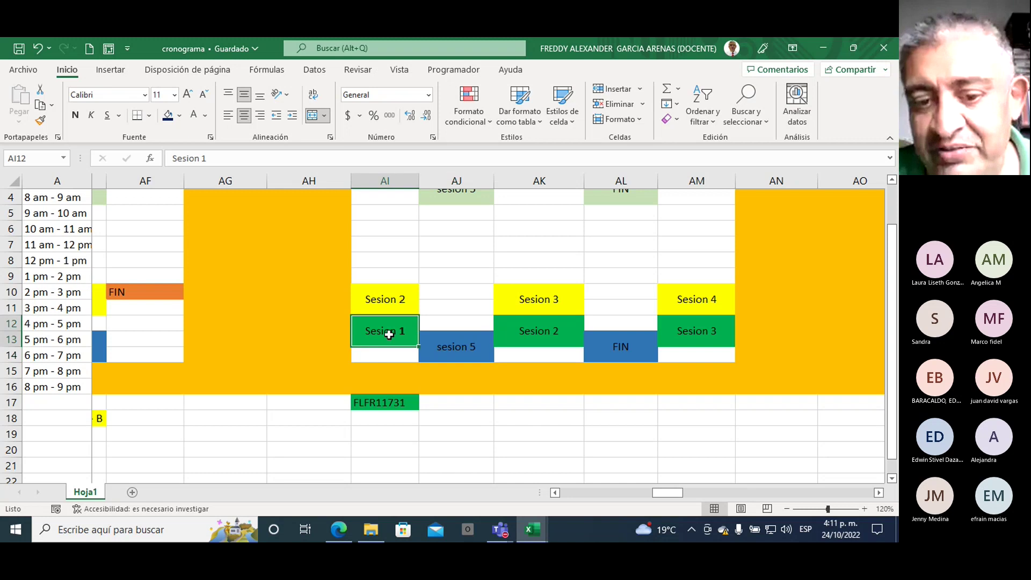
left_click(513, 337)
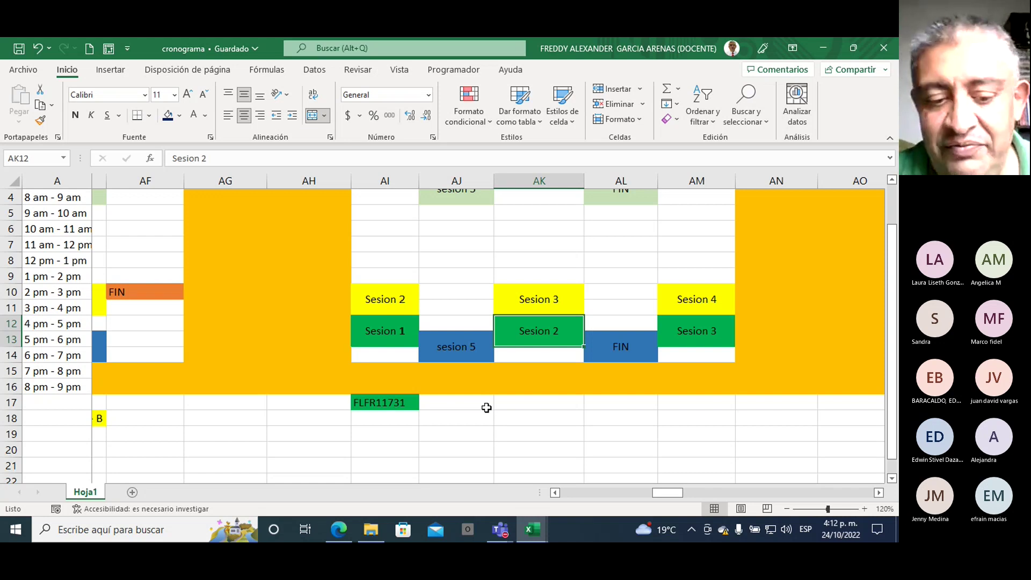
- Bring the Excel course Teams meeting forward and select 'Dejar de compartir'
left_click(493, 529)
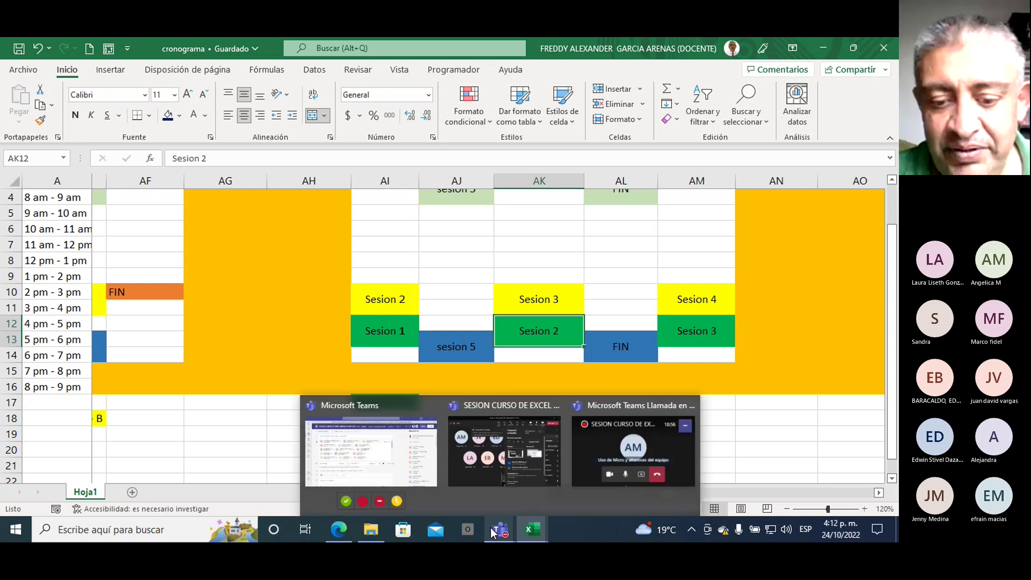
left_click(456, 484)
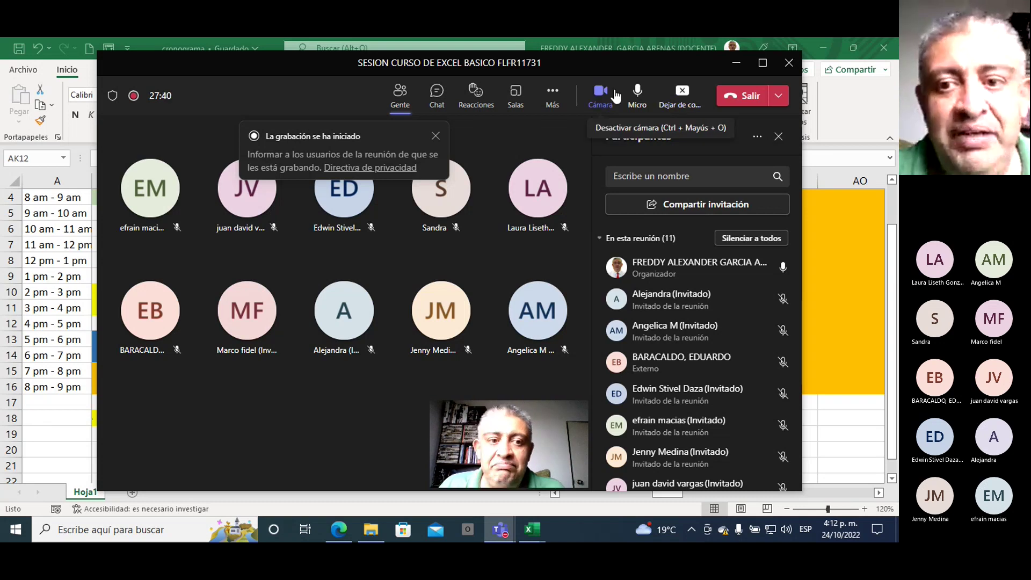
left_click(683, 99)
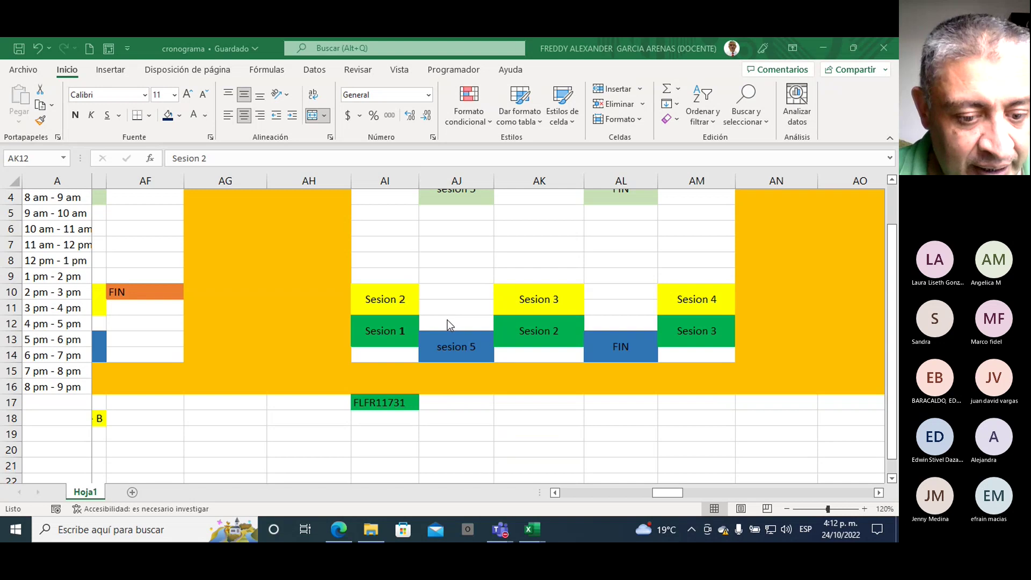
- Return to Edge and switch to course 316.2.T1_FLFR11731 via the course selector
left_click(338, 531)
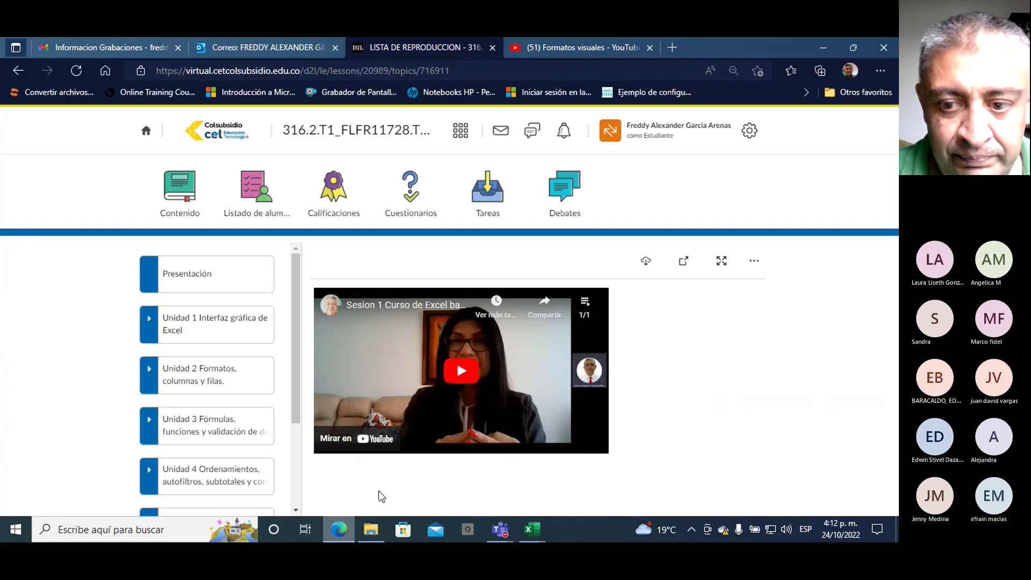
left_click(459, 134)
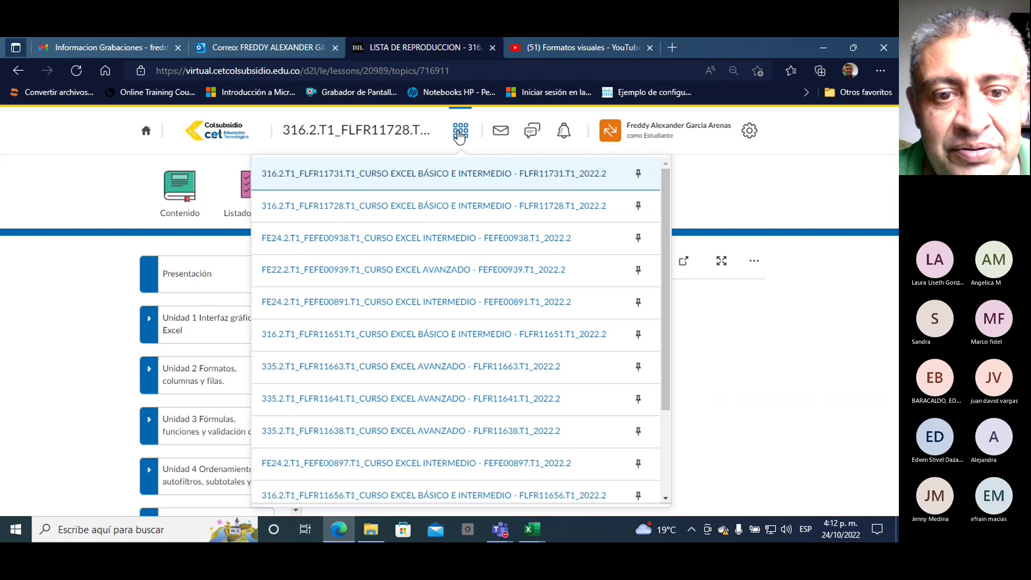
left_click(344, 175)
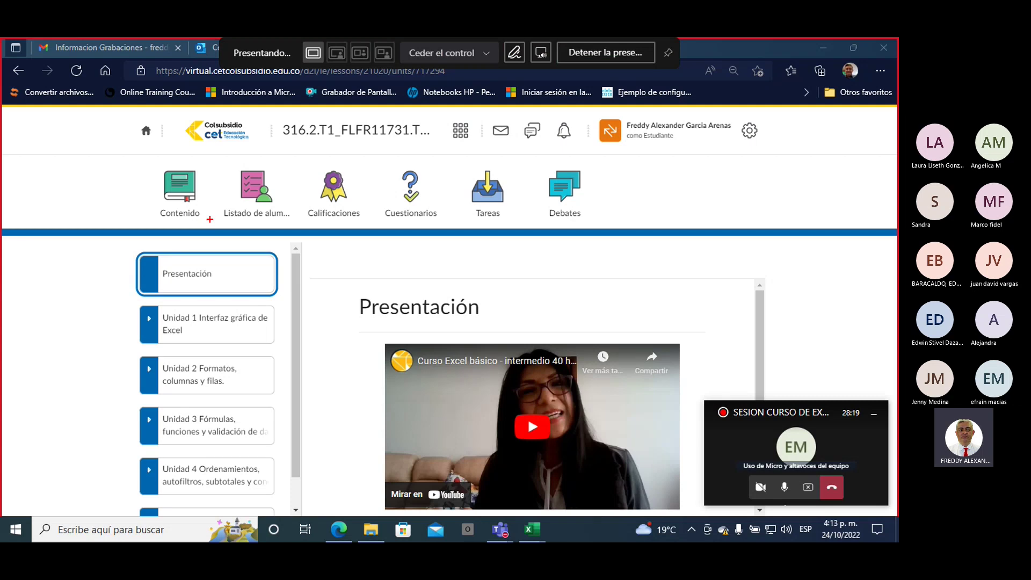
mouse_move(212, 219)
left_mouse_down()
mouse_move(179, 232)
mouse_move(213, 220)
left_mouse_up()
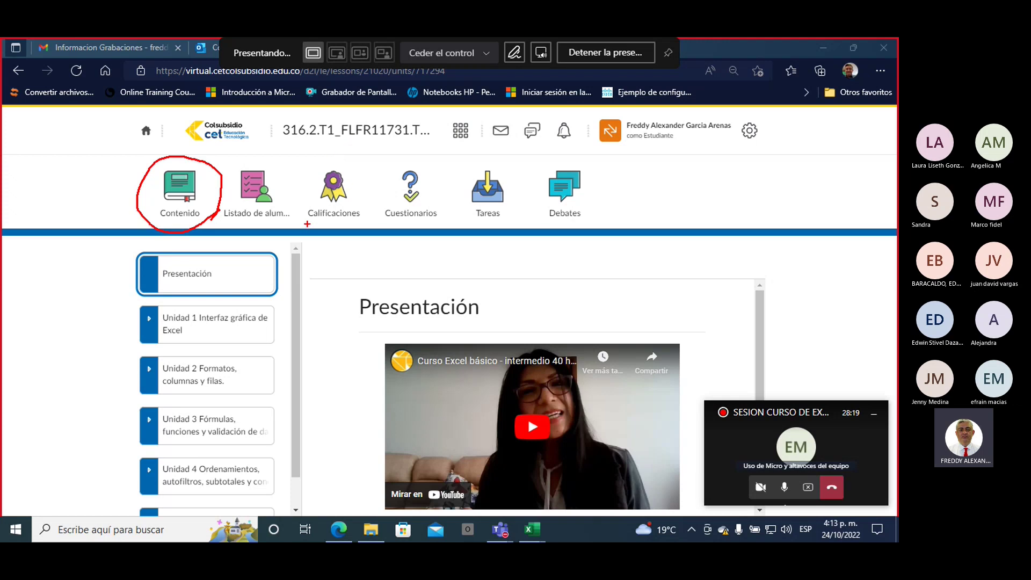
left_click_drag(307, 224, 303, 222)
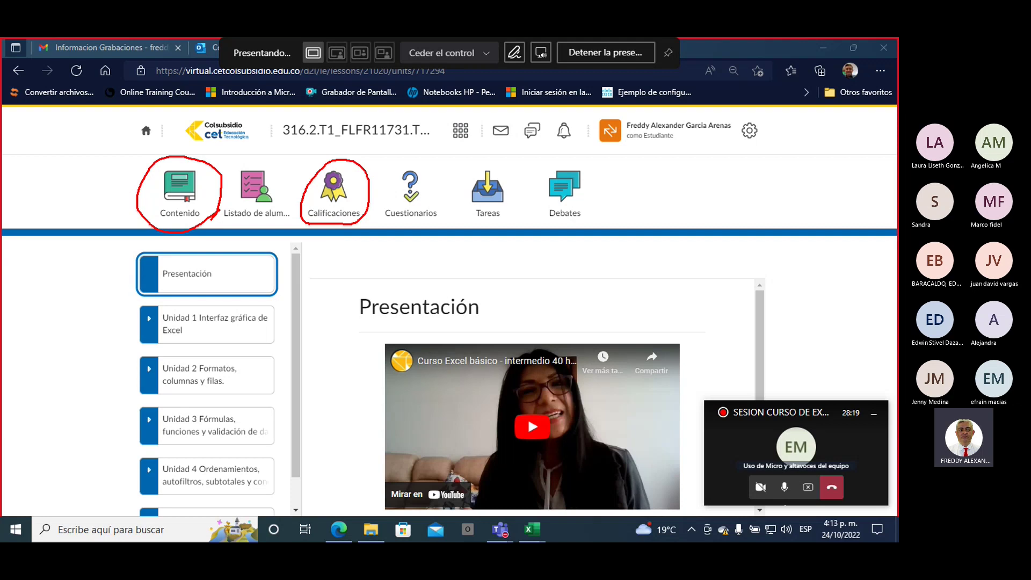
mouse_move(573, 147)
left_mouse_down()
mouse_move(556, 117)
mouse_move(556, 151)
mouse_move(571, 145)
left_mouse_up()
left_click_drag(91, 151, 144, 173)
left_click_drag(145, 174, 113, 183)
mouse_move(284, 142)
left_mouse_down()
mouse_move(321, 172)
mouse_move(295, 175)
left_mouse_up()
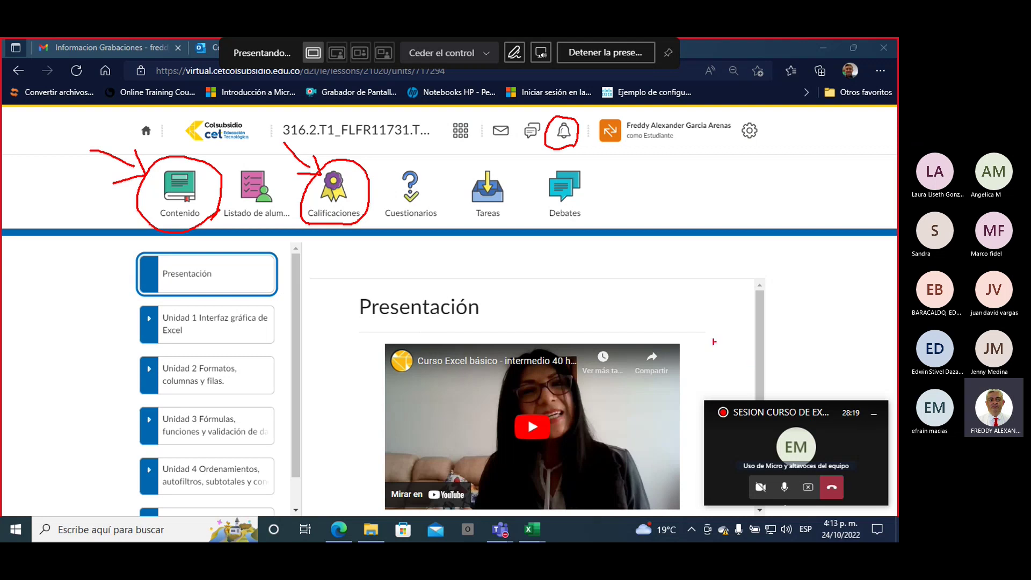
mouse_move(685, 337)
left_mouse_down()
mouse_move(427, 330)
mouse_move(359, 406)
mouse_move(367, 499)
mouse_move(510, 520)
mouse_move(690, 488)
mouse_move(695, 376)
mouse_move(683, 337)
left_mouse_up()
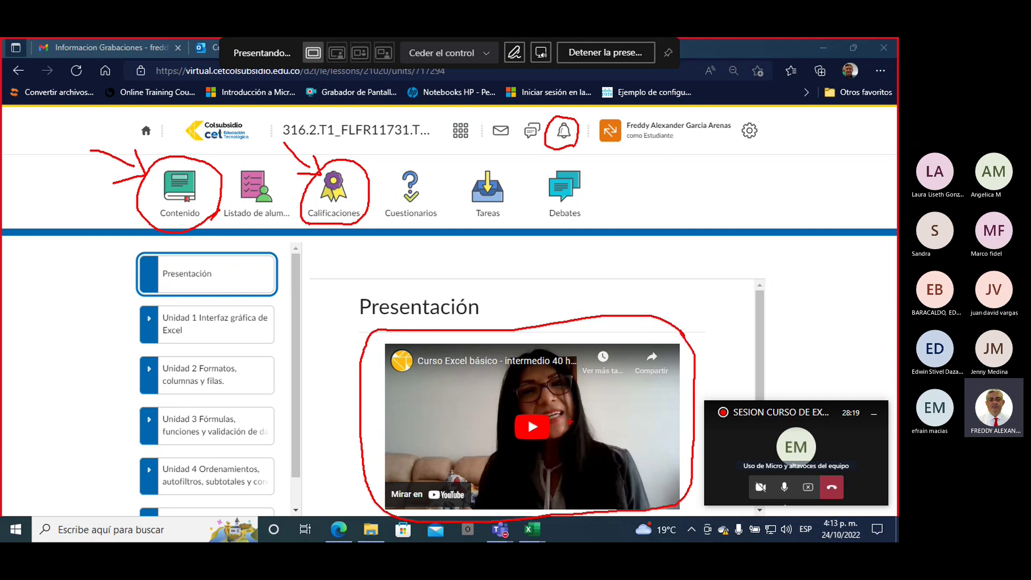
mouse_move(558, 392)
left_mouse_down()
mouse_move(486, 446)
mouse_move(593, 416)
mouse_move(537, 390)
left_mouse_up()
left_click_drag(544, 264, 536, 382)
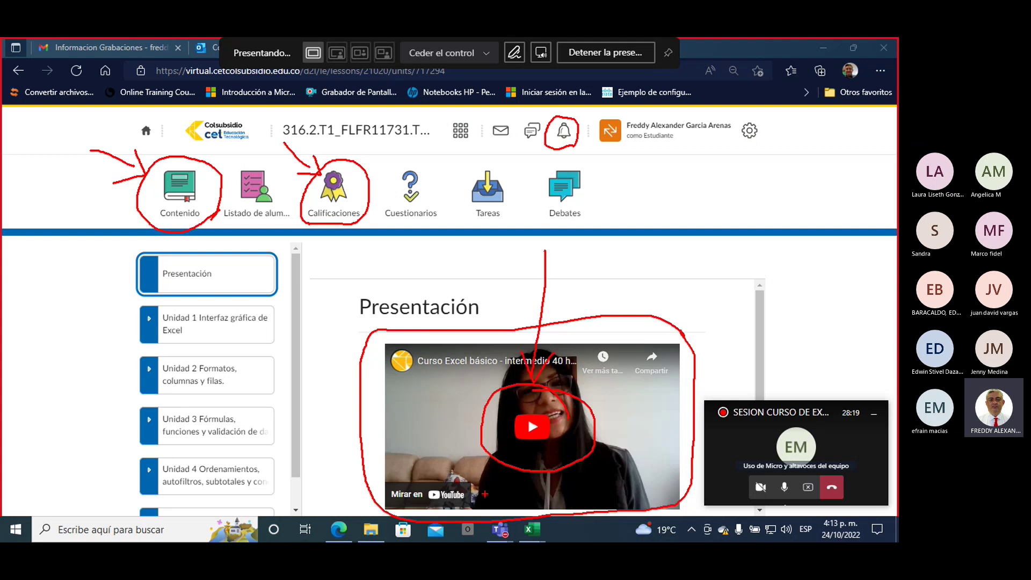
mouse_move(485, 493)
left_mouse_down()
mouse_move(446, 516)
mouse_move(495, 505)
mouse_move(489, 475)
left_mouse_up()
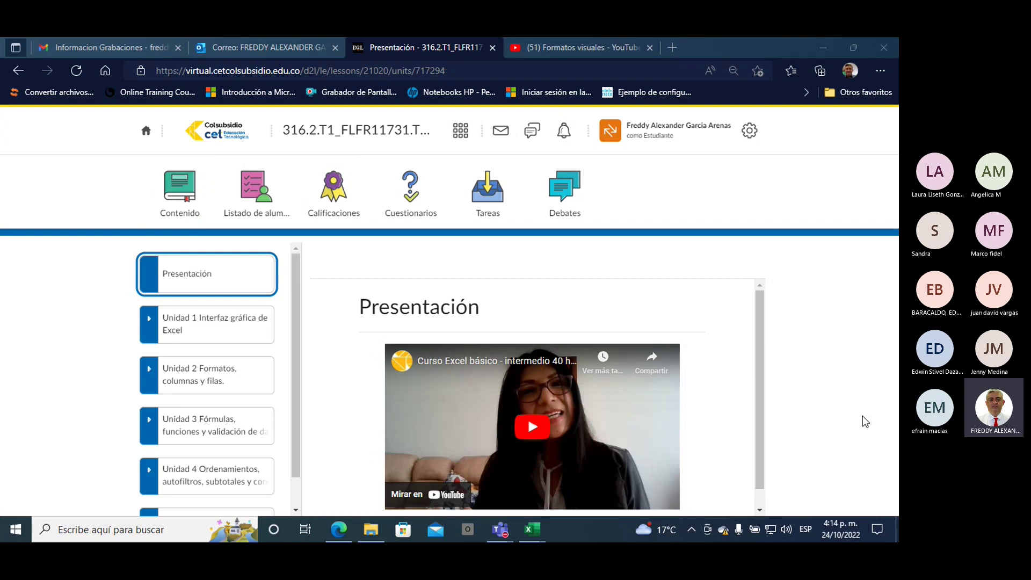
- Open the embedded Presentación intro video on YouTube with 'Mirar en YouTube'
left_click(735, 376)
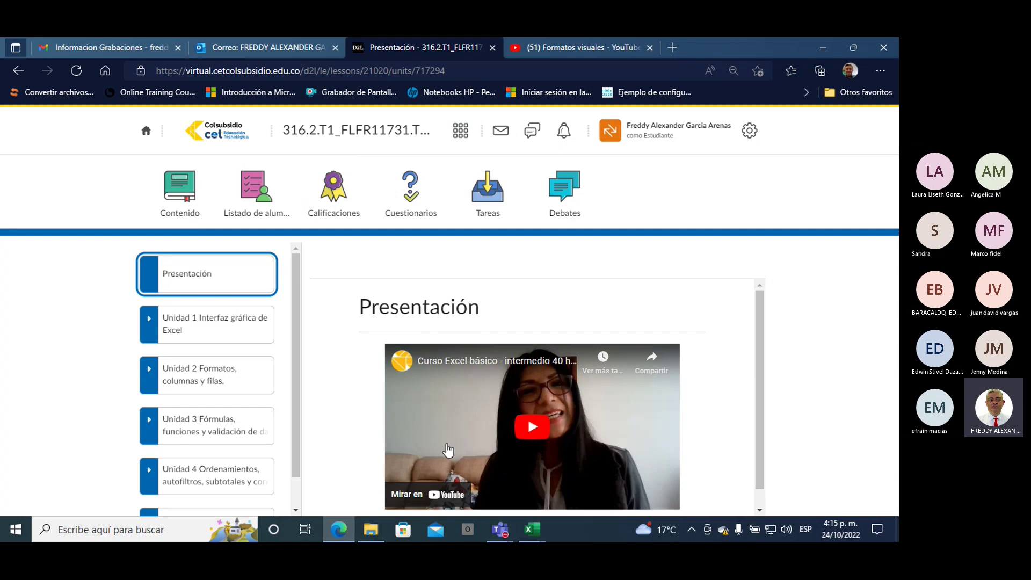
left_click(450, 494)
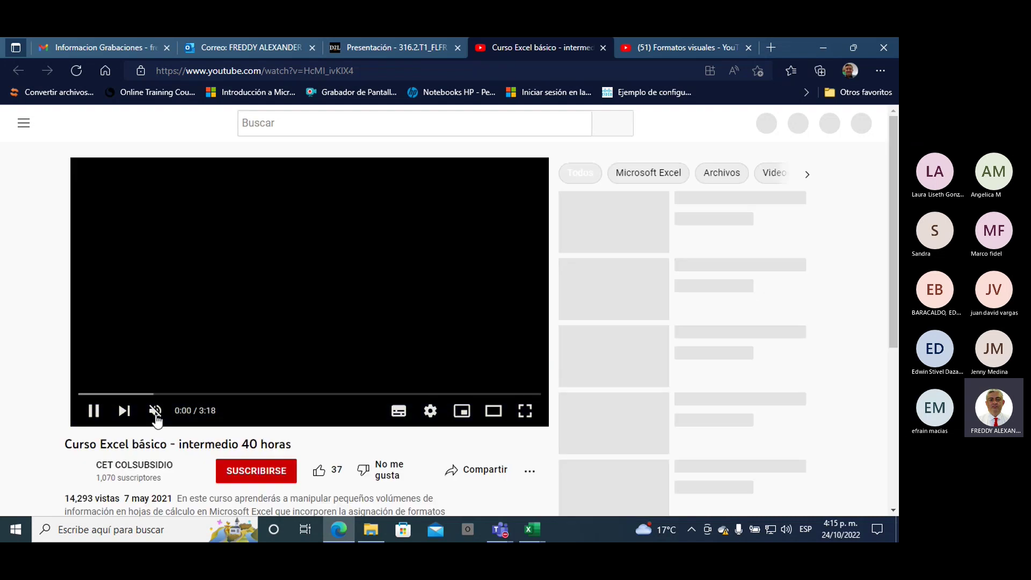
- Unmute the Curso Excel básico - intermedio 40 horas video and play it full screen
left_click(154, 413)
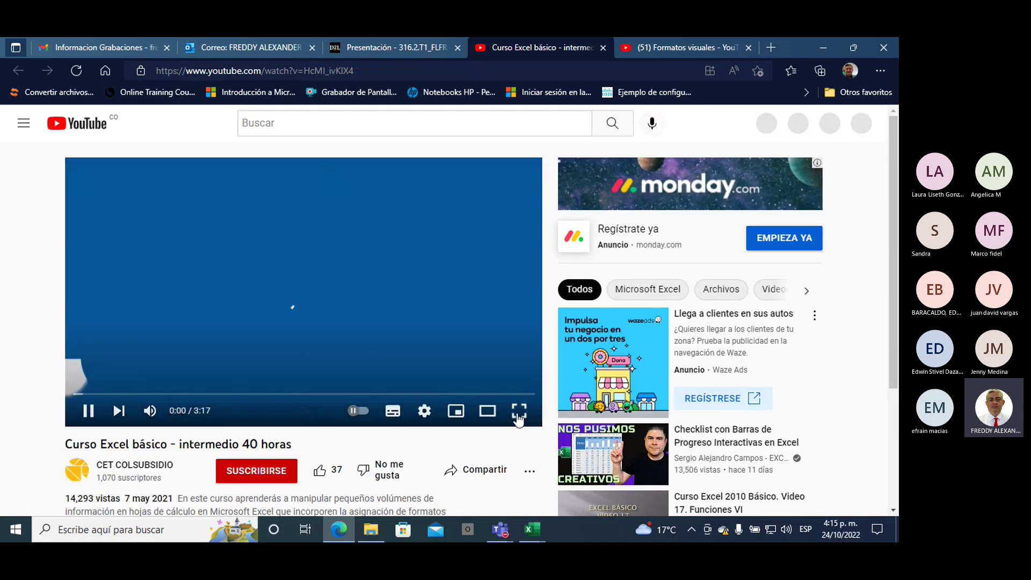
key("F11")
key("f")
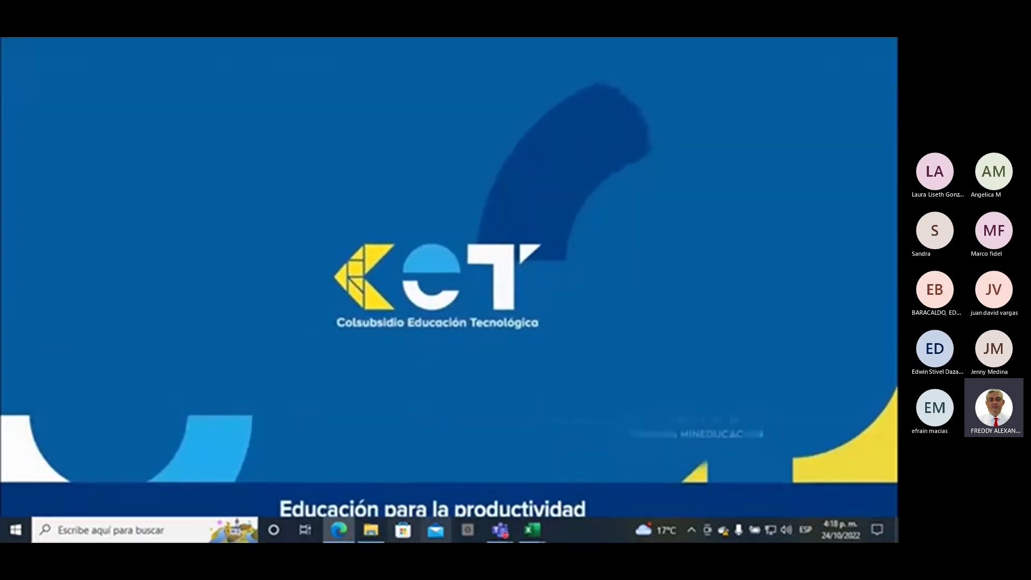
- Pause the video at its end, glance at the cronograma spreadsheet, then return to Edge
left_click(466, 460)
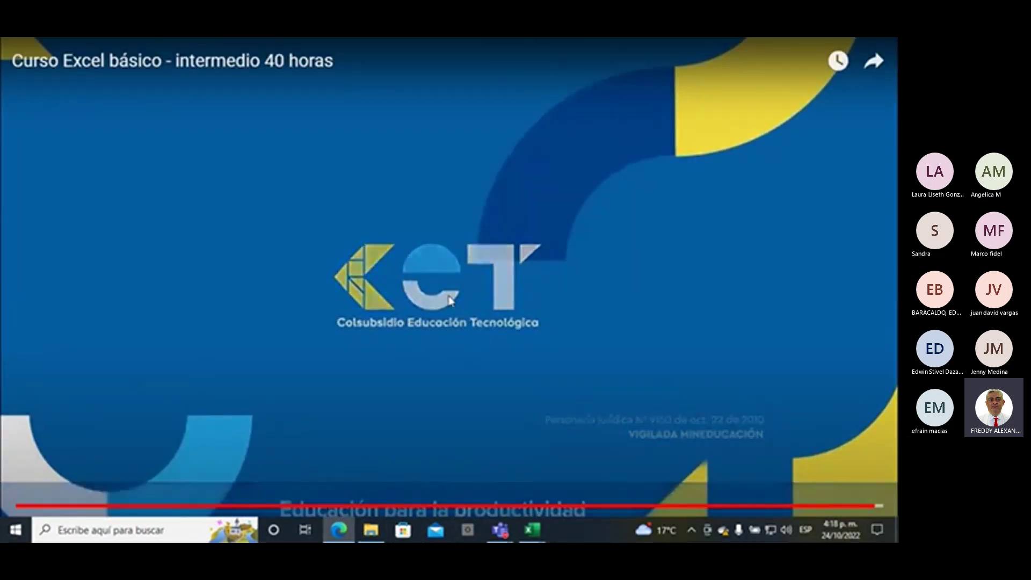
left_click(339, 529)
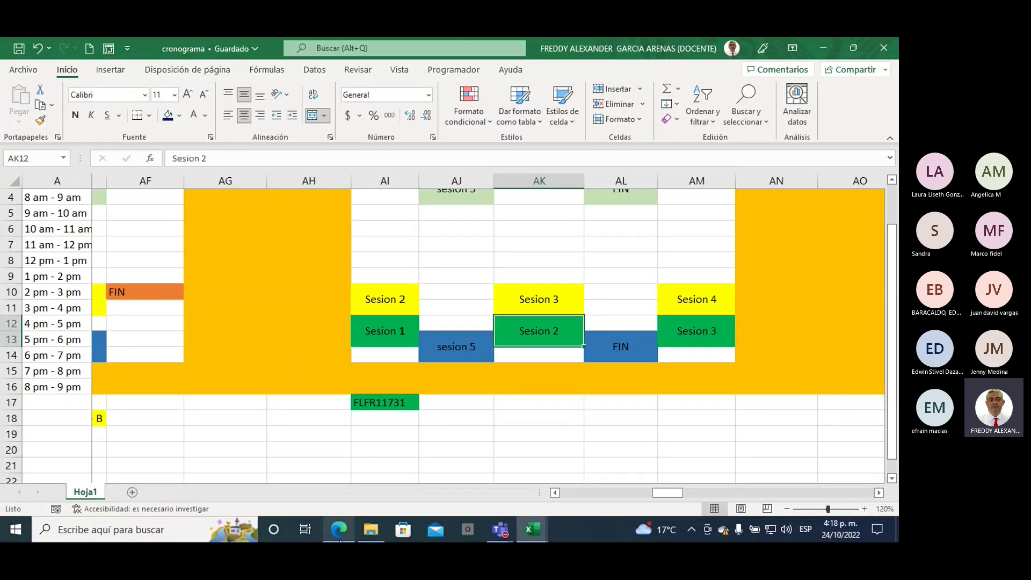
mouse_move(338, 530)
left_click(353, 502)
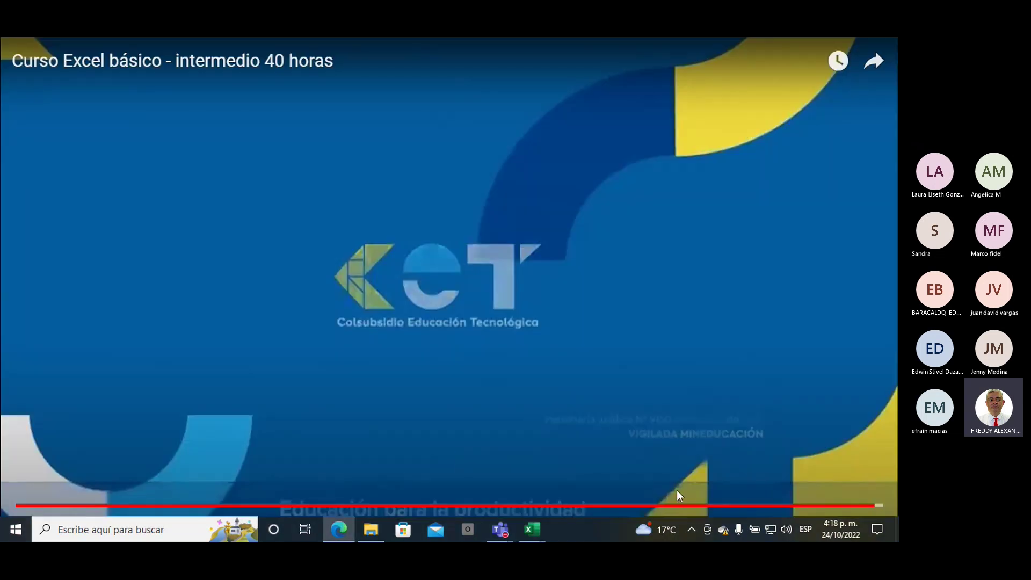
- Exit the video's full screen, shrink the Edge window, and return to the course Presentación page
left_click(863, 517)
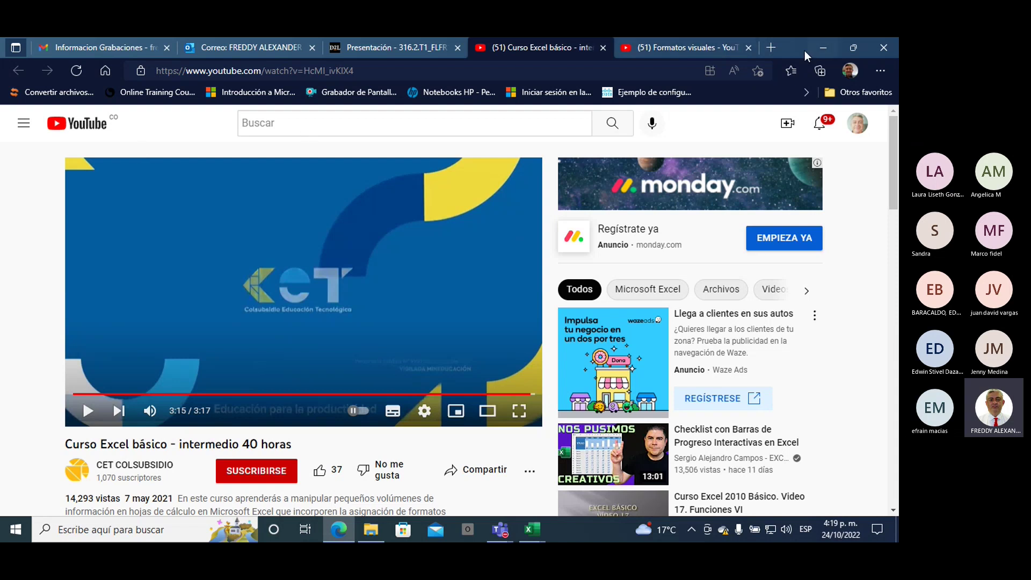
left_click_drag(797, 53, 626, 103)
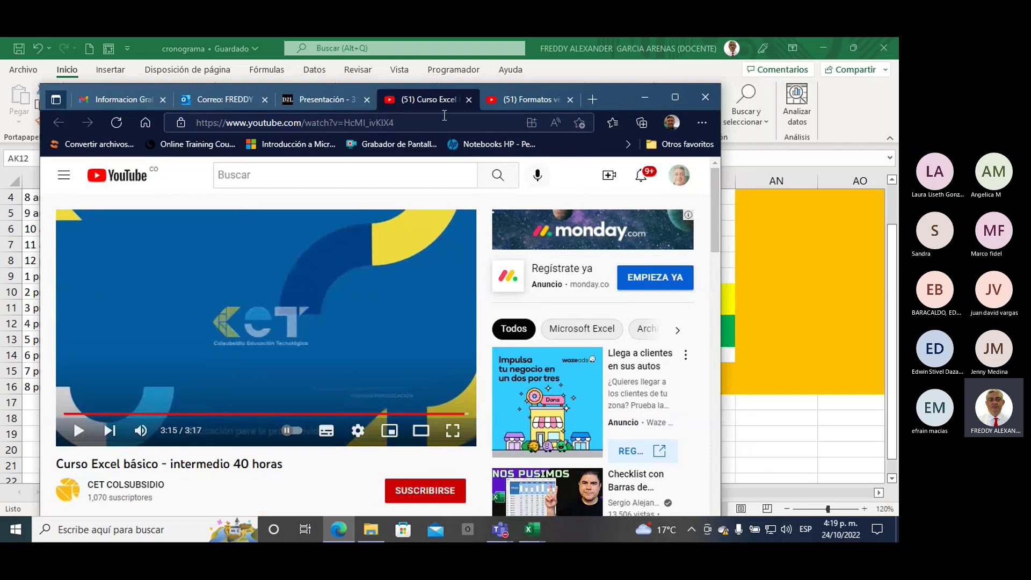
left_click(310, 101)
- Bring the Presentación page up full size and scroll down to its unit list
left_click(675, 97)
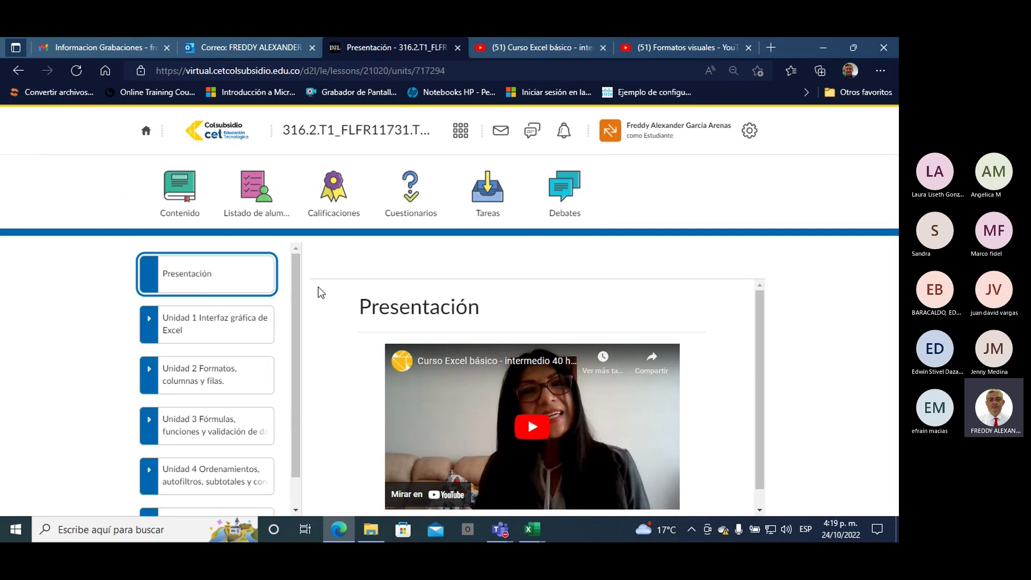
scroll(331, 317, "down", 1)
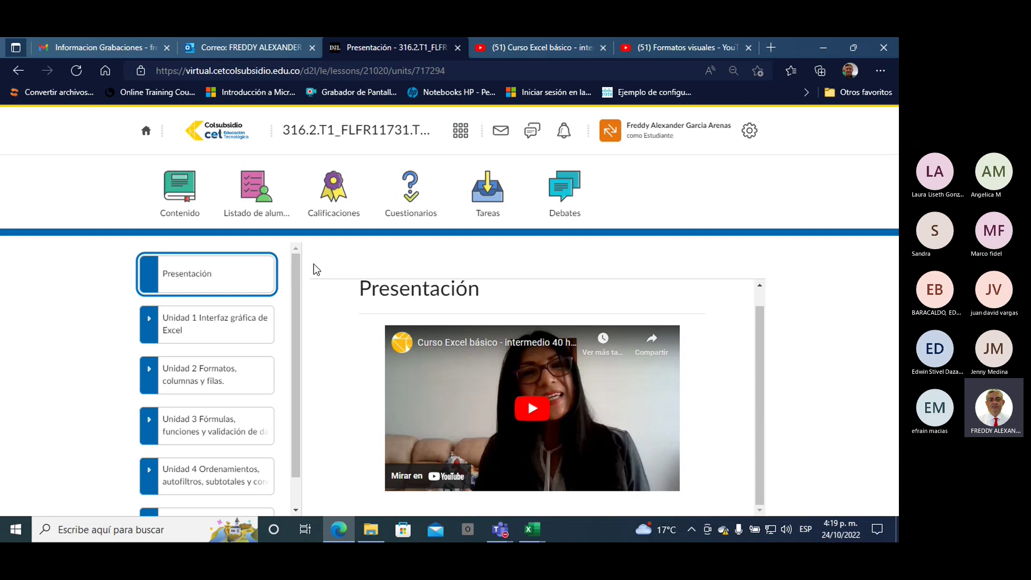
left_click_drag(296, 265, 296, 307)
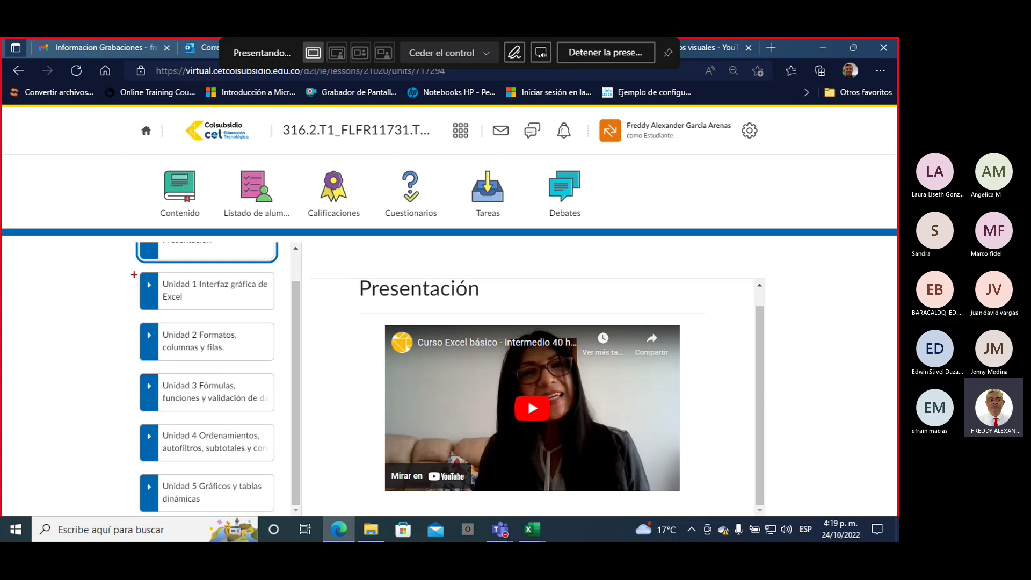
- Mark the Unidad list and write 10-5-2 above the title in ink, then stop sharing
mouse_move(139, 271)
left_mouse_down()
mouse_move(123, 323)
mouse_move(133, 518)
left_mouse_up()
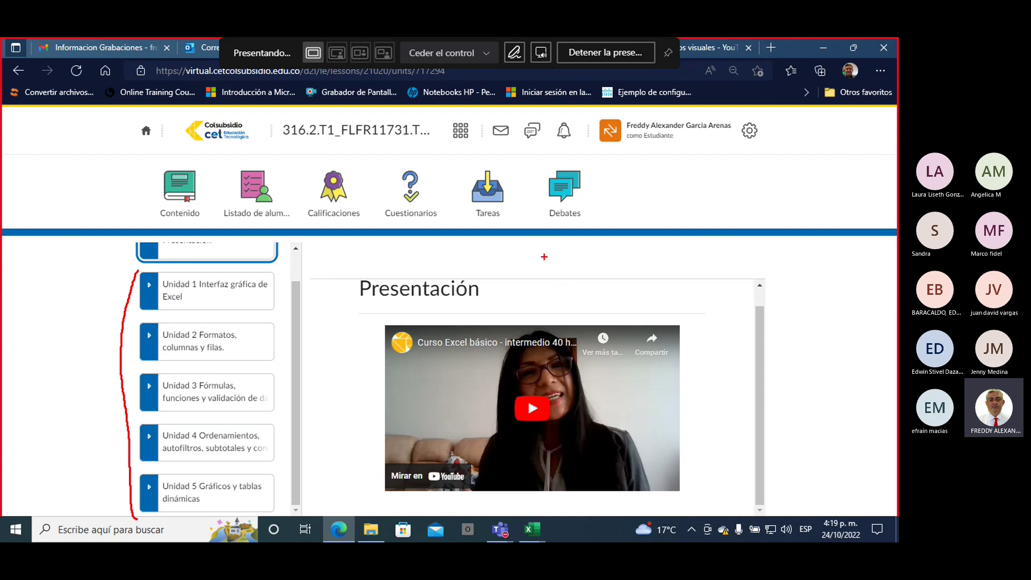
left_click_drag(537, 262, 549, 287)
mouse_move(557, 246)
left_mouse_down()
mouse_move(569, 279)
mouse_move(556, 250)
mouse_move(609, 257)
left_mouse_up()
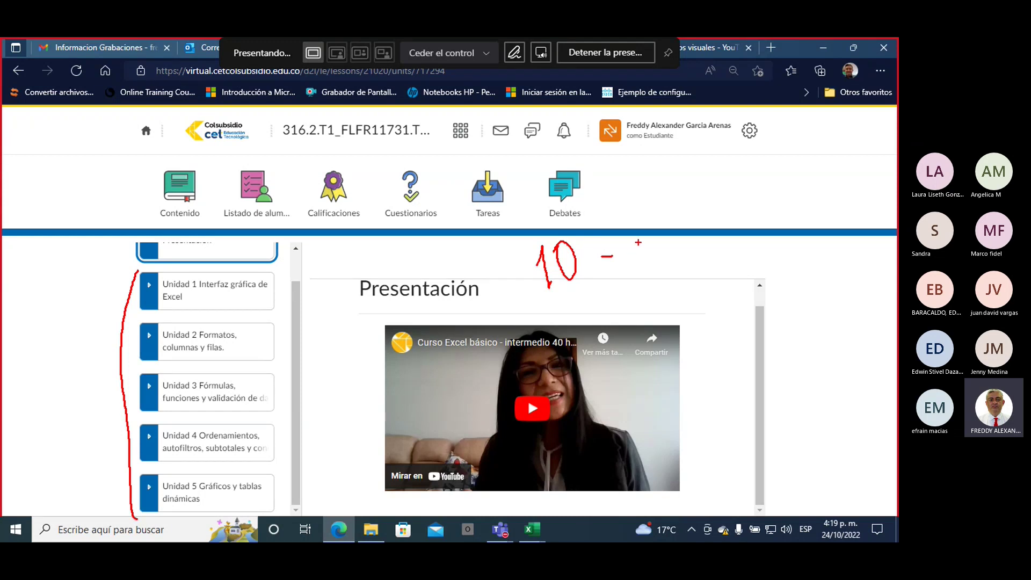
mouse_move(651, 242)
left_mouse_down()
mouse_move(635, 253)
mouse_move(632, 278)
left_mouse_up()
mouse_move(683, 257)
left_mouse_down()
mouse_move(712, 248)
mouse_move(711, 273)
mouse_move(729, 276)
left_mouse_up()
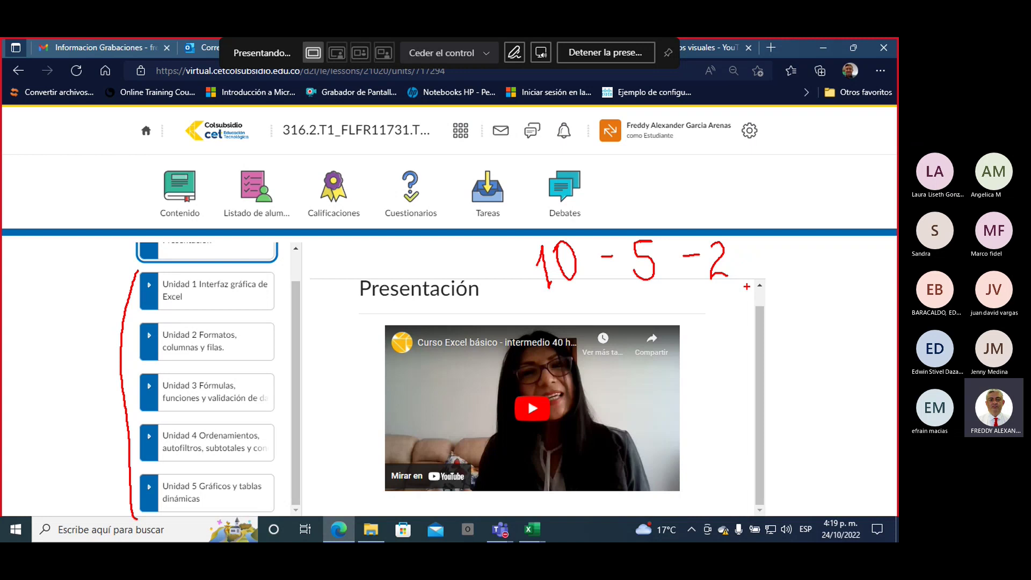
left_click(605, 52)
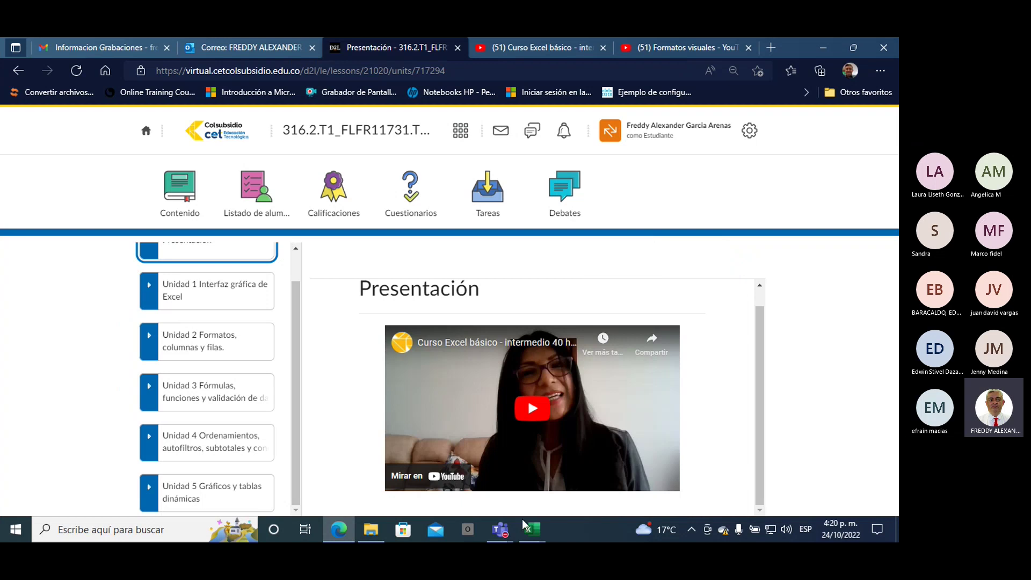
mouse_move(531, 530)
left_click(504, 497)
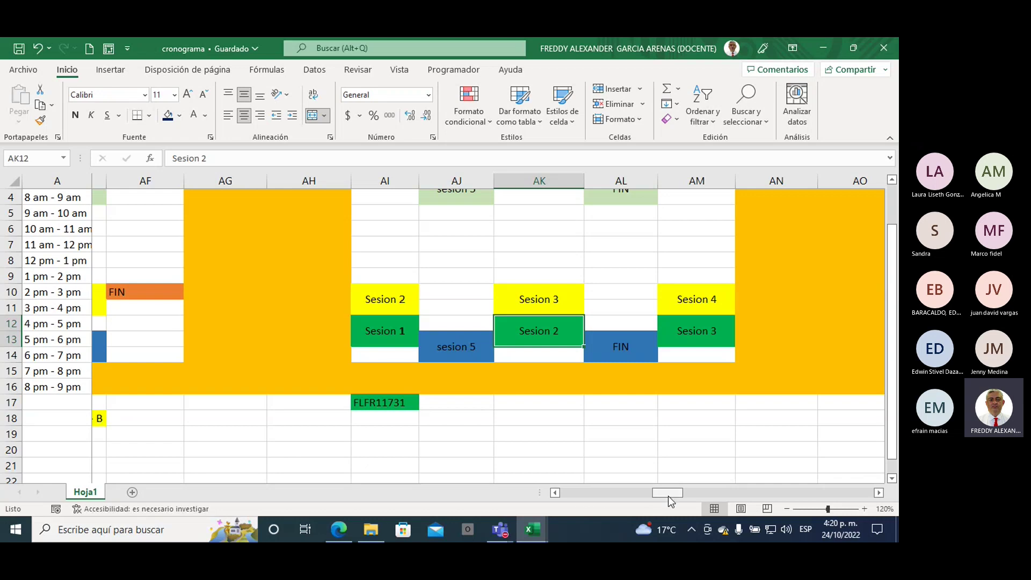
left_click_drag(668, 493, 680, 494)
left_click_drag(534, 334, 632, 329)
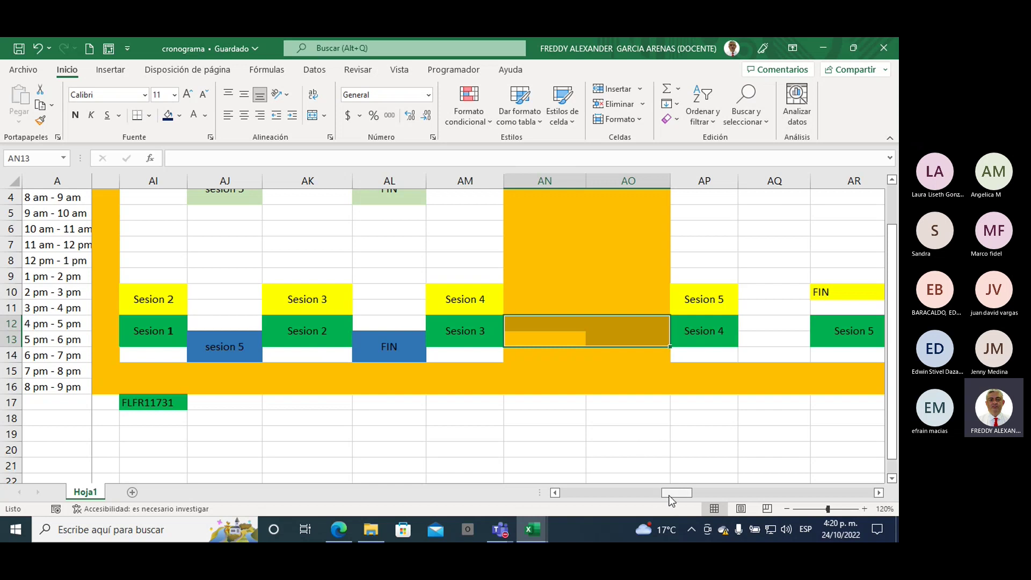
left_click_drag(672, 496, 691, 493)
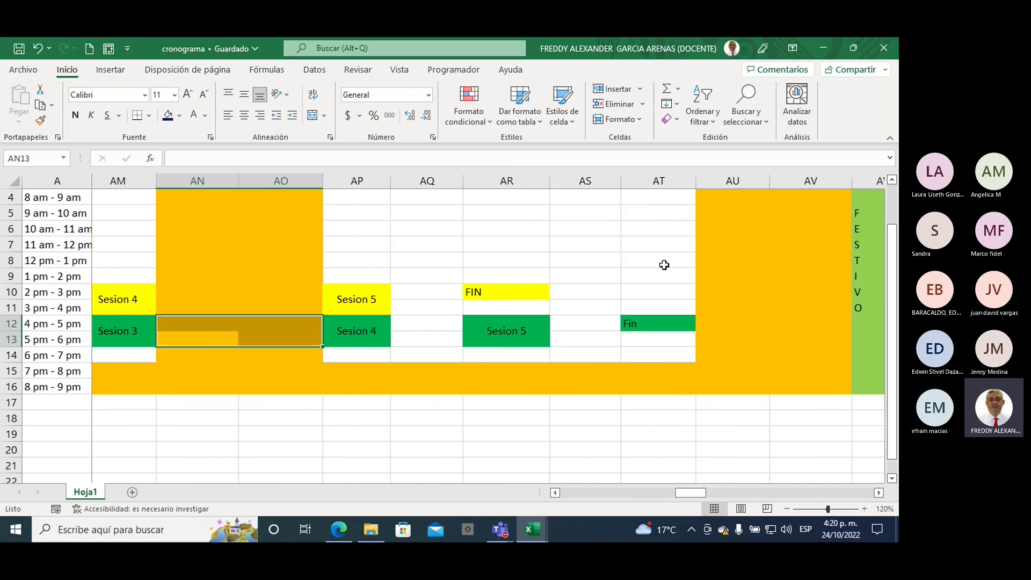
scroll(660, 315, "up", 1)
left_click(650, 183)
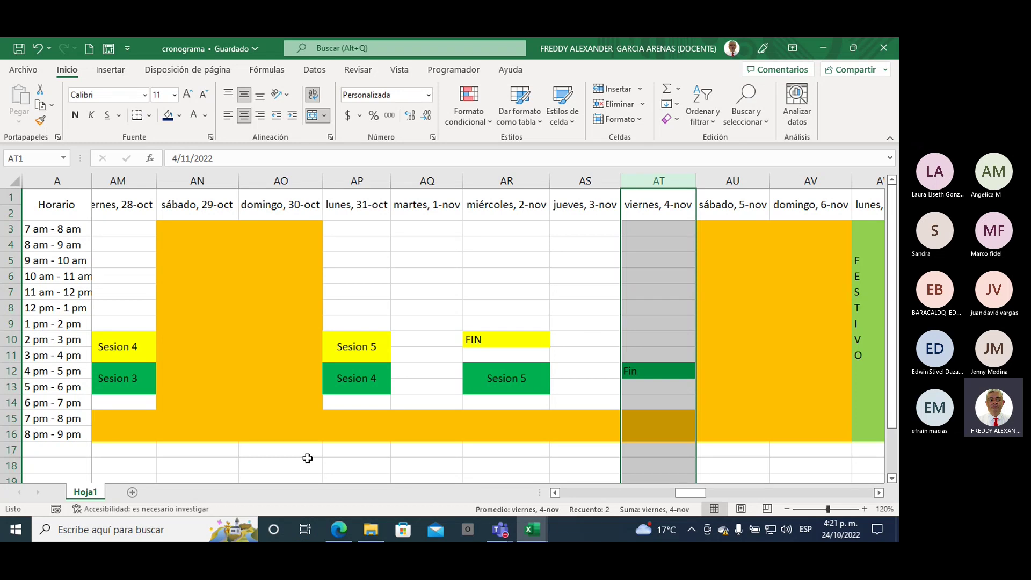
left_click(555, 492)
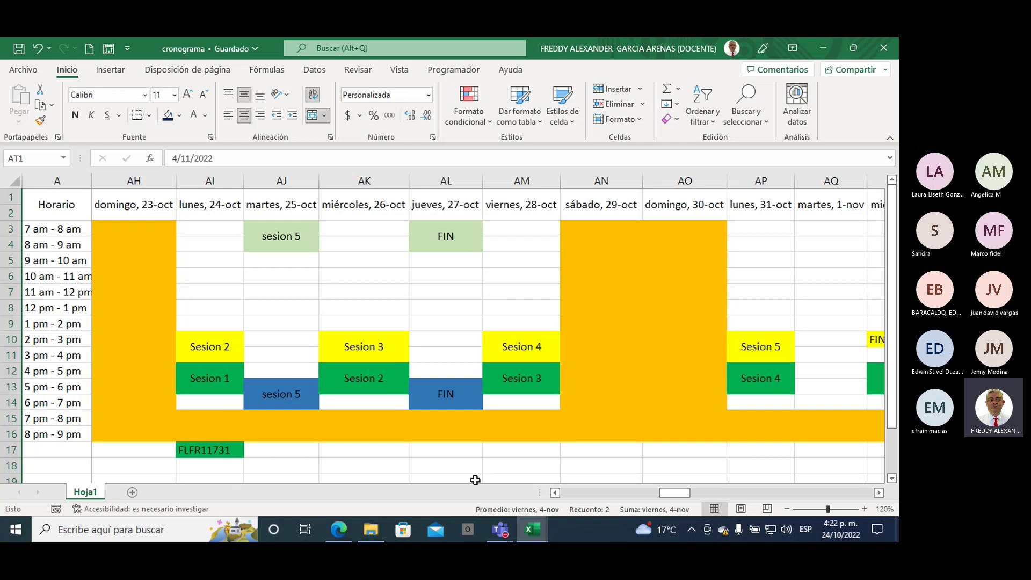
left_click(339, 528)
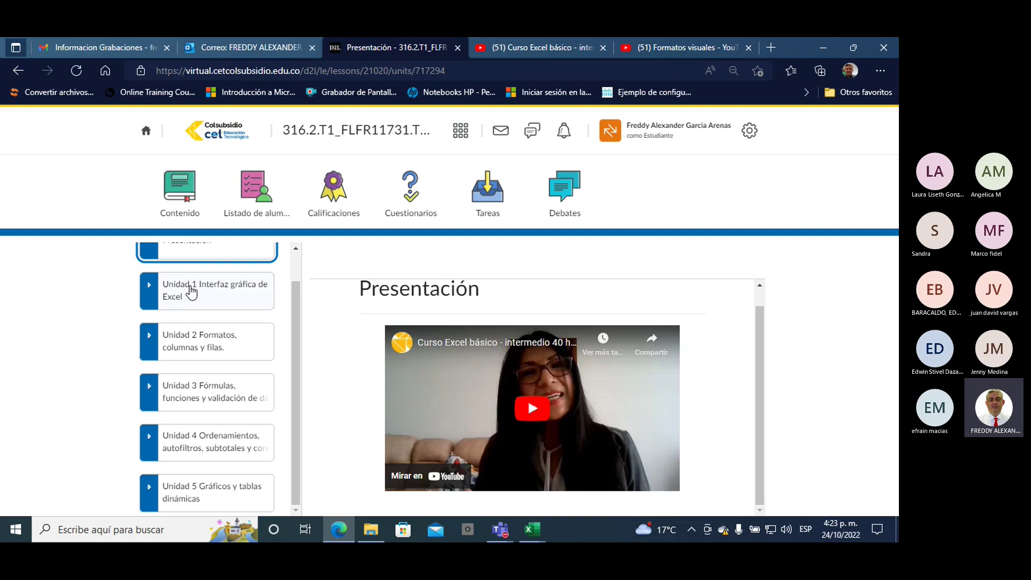
- Expand Unidad 1, marking its four lessons and crossing 1. Ambientación in red ink
left_click(191, 292)
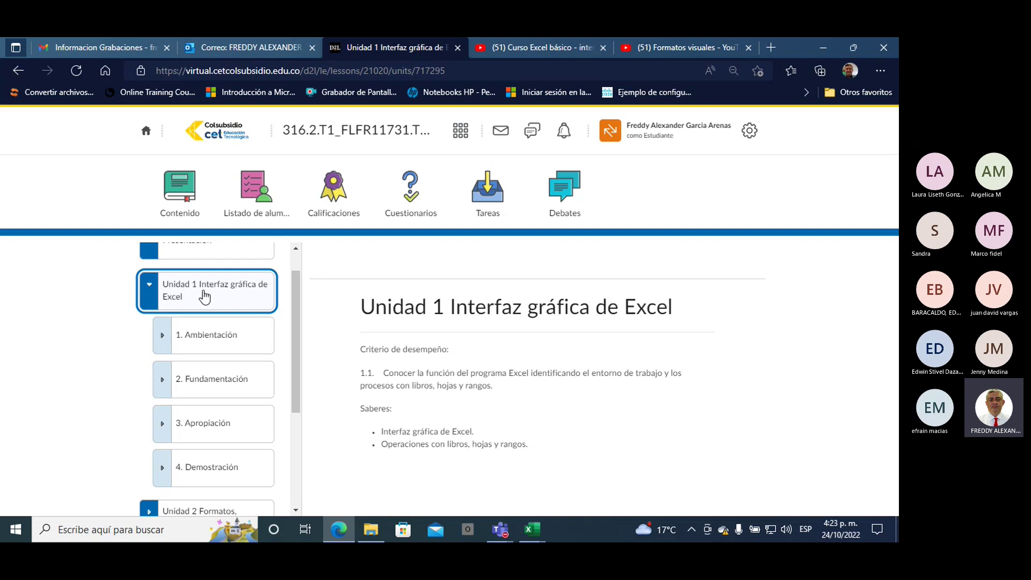
scroll(208, 296, "down", 1)
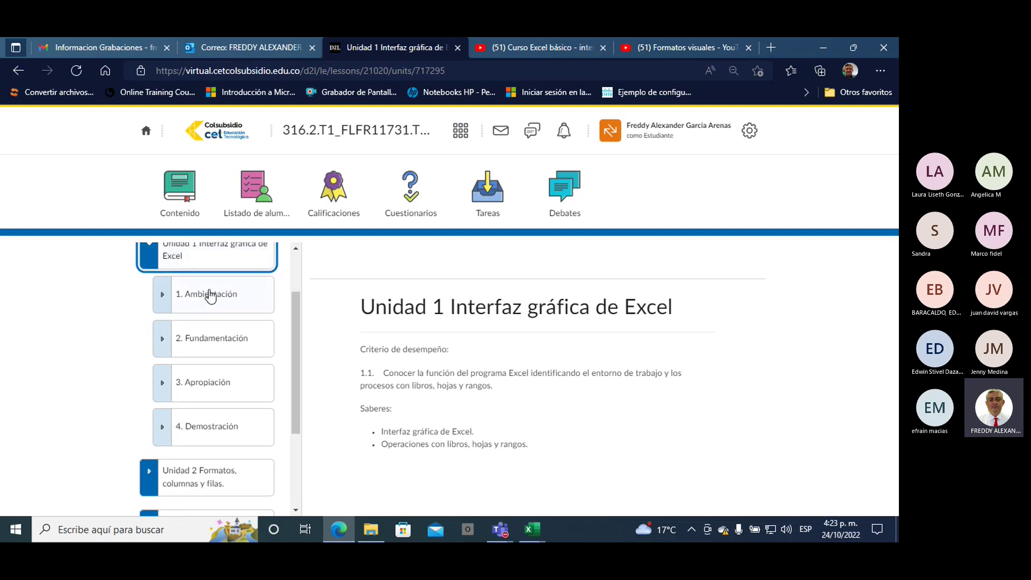
scroll(208, 295, "up", 1)
scroll(214, 295, "down", 1)
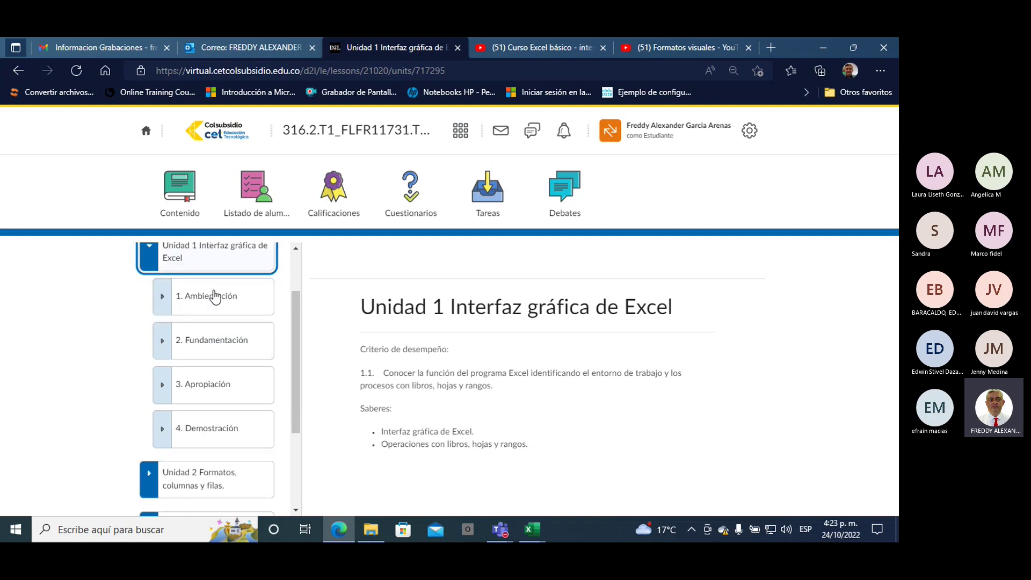
scroll(232, 285, "up", 1)
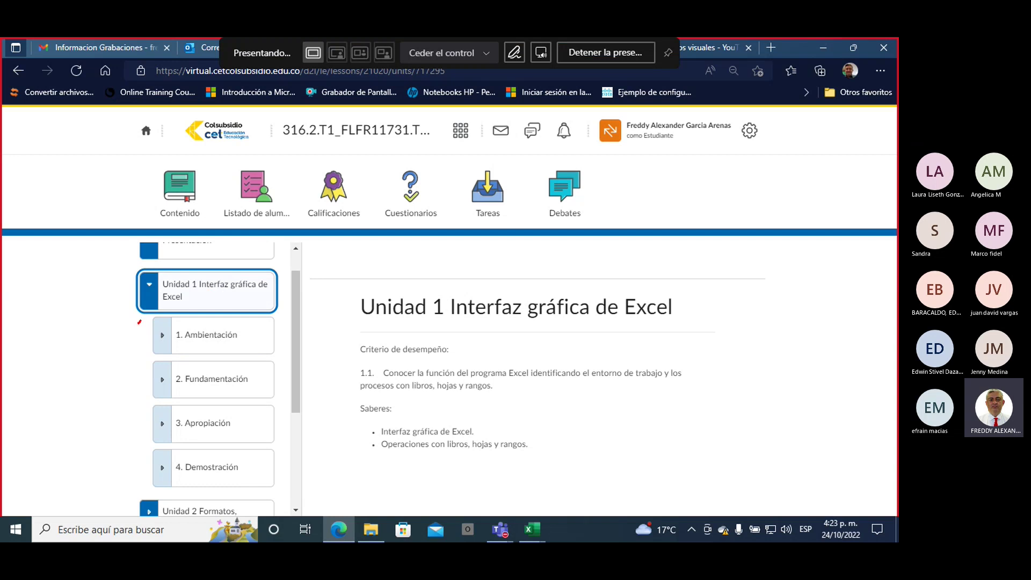
mouse_move(140, 320)
left_mouse_down()
mouse_move(120, 408)
mouse_move(139, 488)
left_mouse_up()
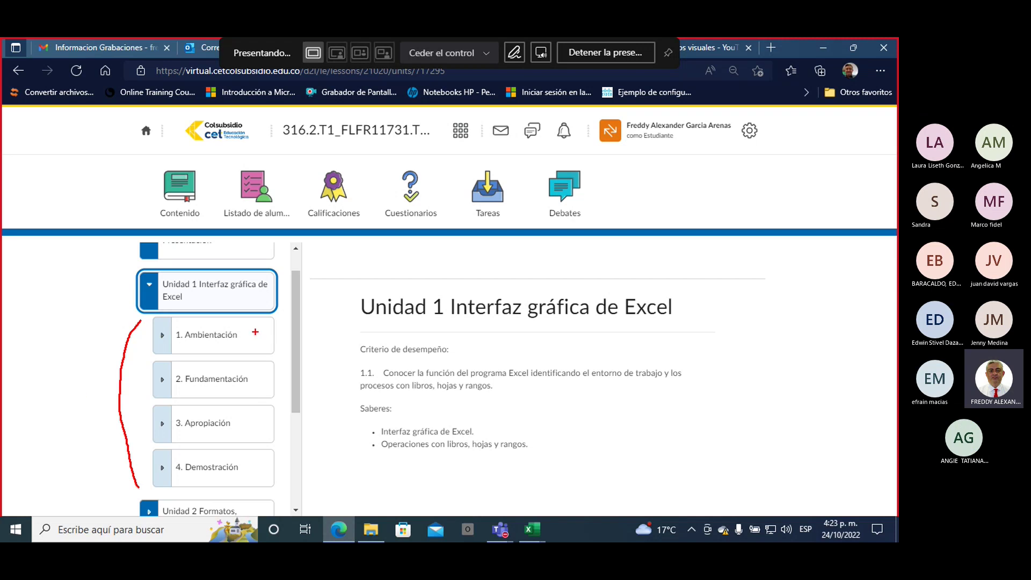
mouse_move(253, 327)
left_mouse_down()
mouse_move(272, 359)
mouse_move(261, 382)
mouse_move(281, 406)
mouse_move(263, 424)
mouse_move(280, 459)
mouse_move(262, 469)
left_mouse_up()
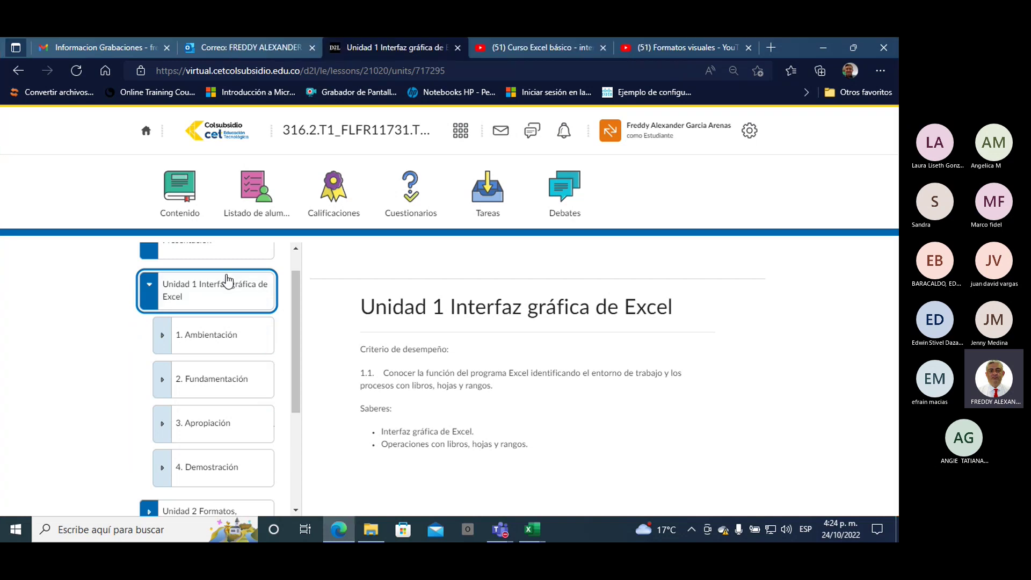
- Open Guía de Aprendizaje Unidad 1 under 1. Ambientación, inking its header and download option, then clear
left_click(220, 339)
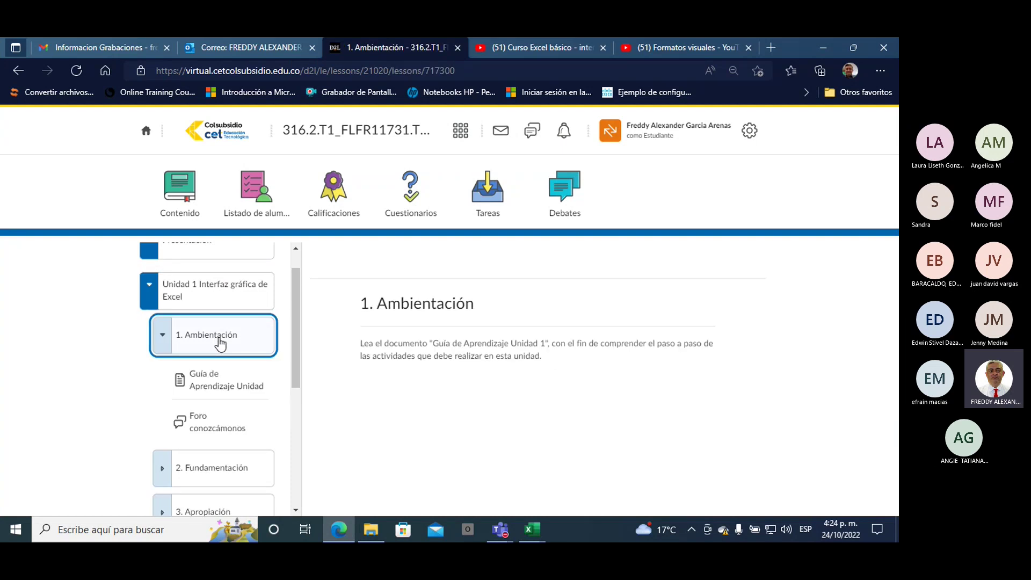
left_click(217, 381)
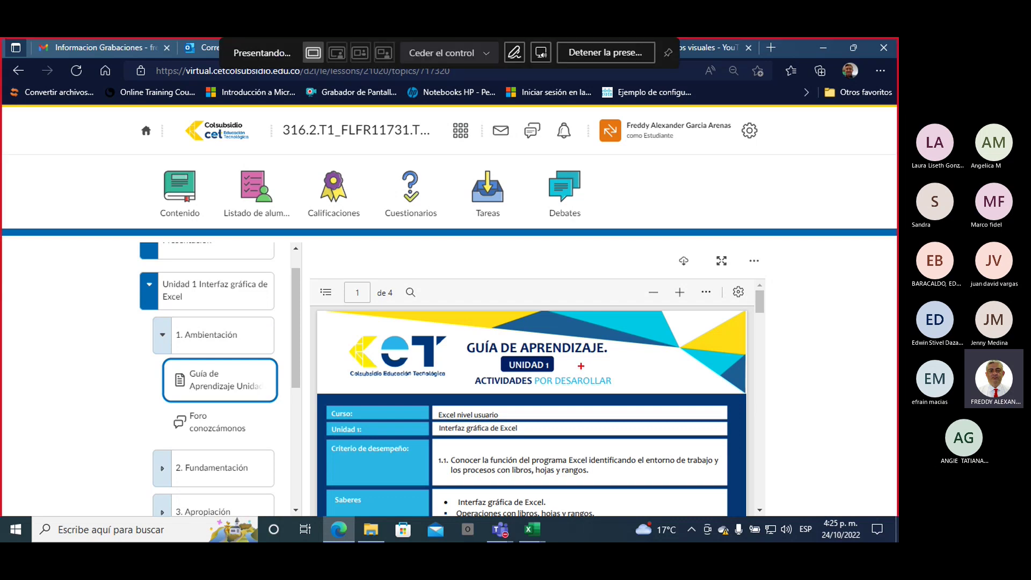
mouse_move(697, 319)
left_mouse_down()
mouse_move(385, 413)
mouse_move(556, 343)
left_mouse_up()
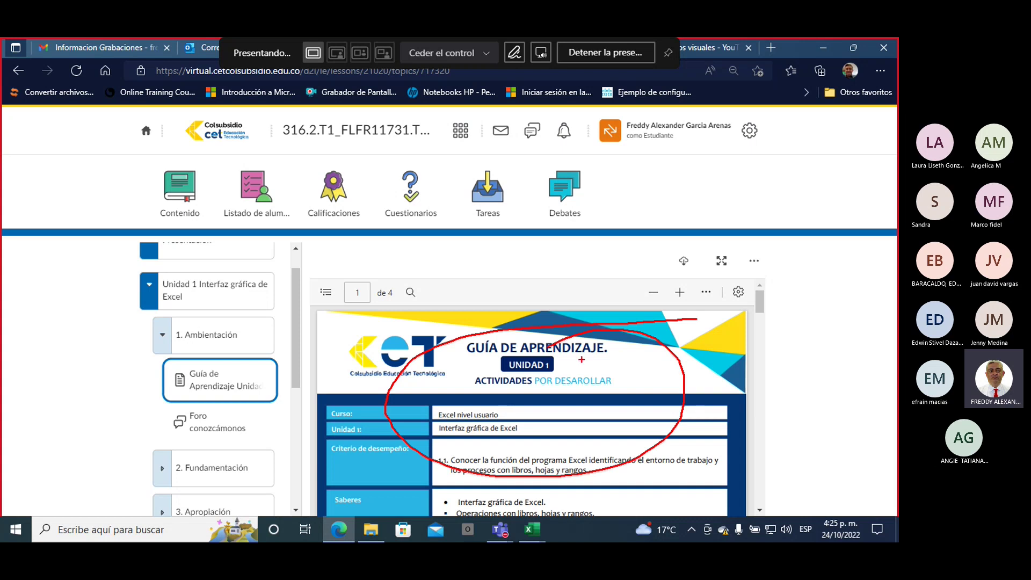
mouse_move(580, 248)
left_mouse_down()
mouse_move(636, 231)
mouse_move(689, 250)
left_mouse_up()
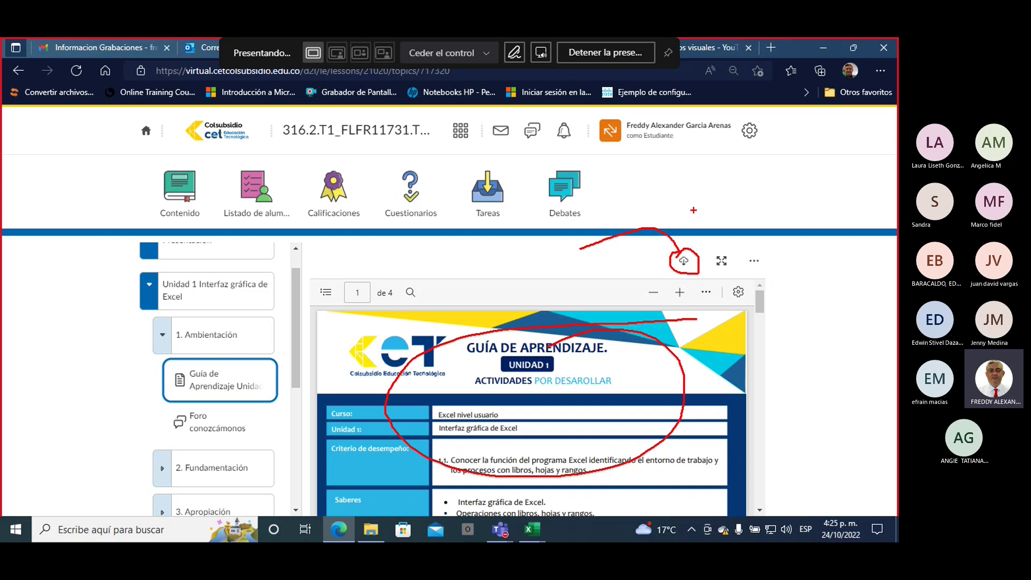
key("Escape")
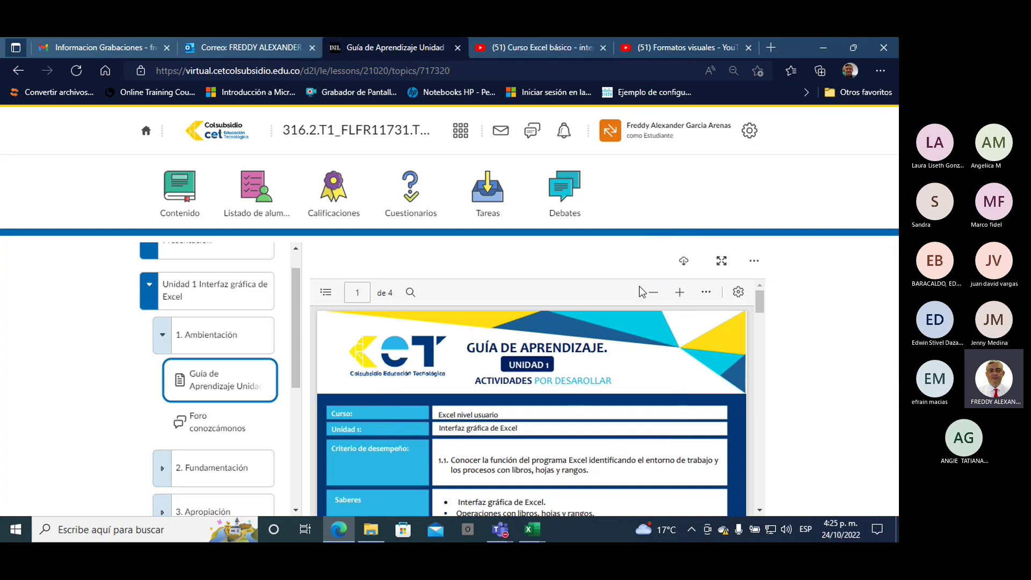
- Download the Guía de Aprendizaje Unidad 1 PDF and open it in its own tab
left_click(684, 261)
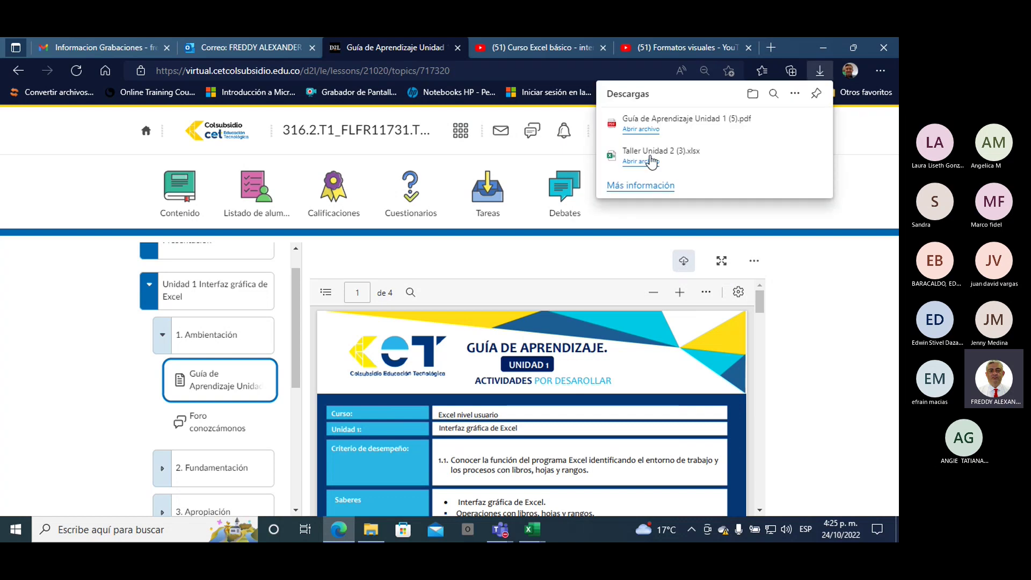
left_click(650, 132)
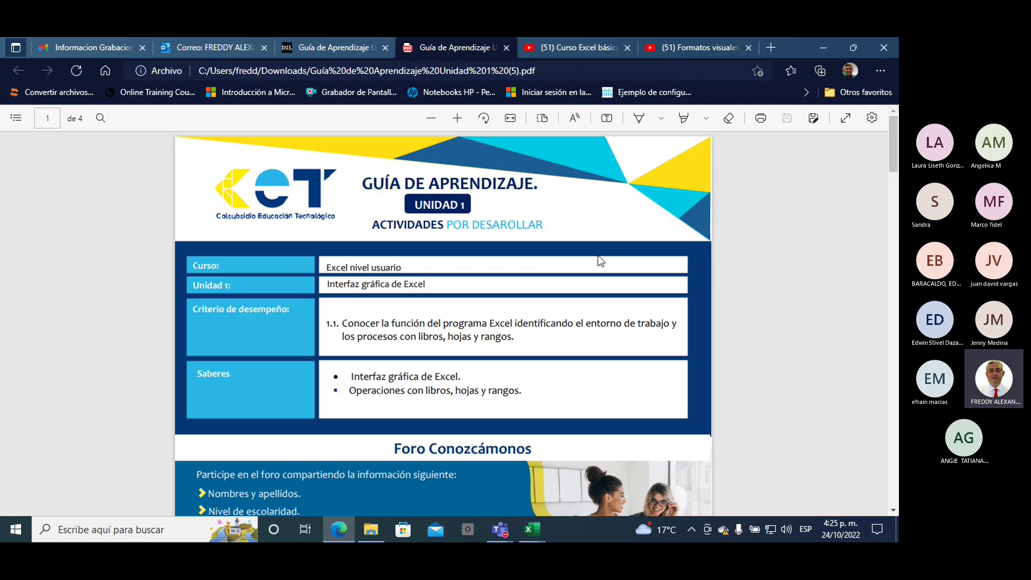
- Highlight the unit name Interfaz gráfica de Excel and the criterion sentence in the guide
scroll(555, 234, "down", 1)
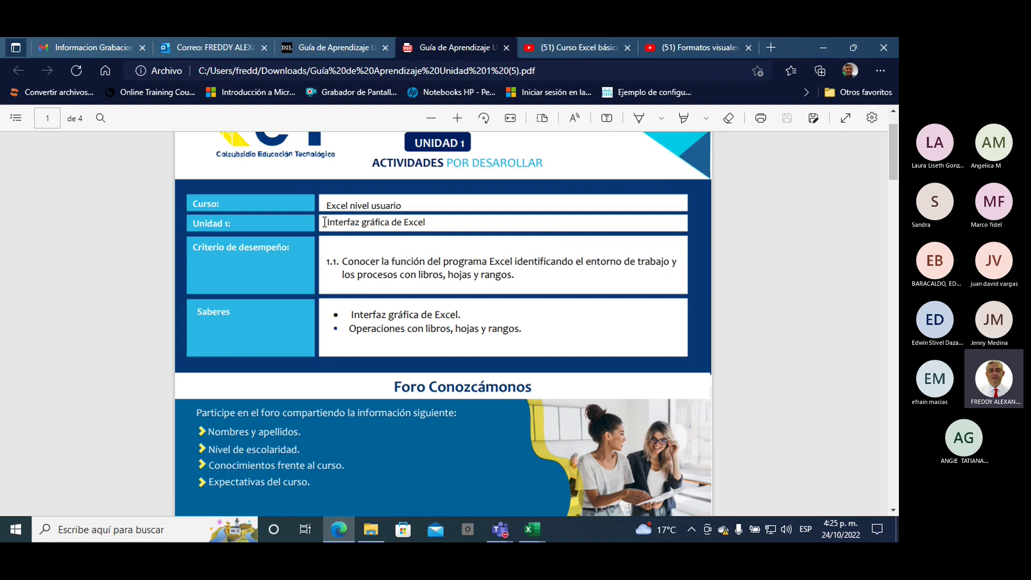
left_click_drag(326, 223, 473, 216)
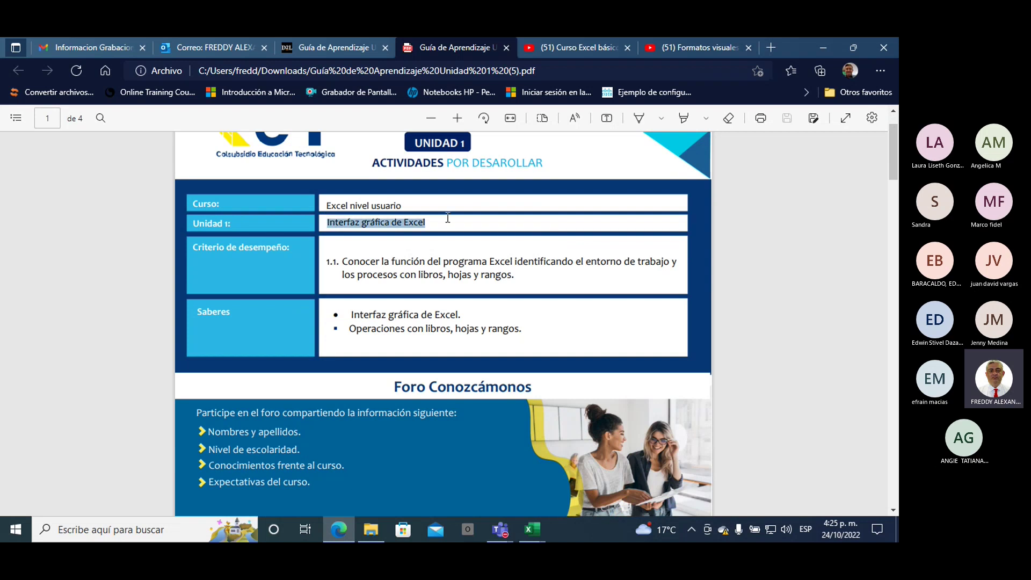
left_click(343, 262)
left_click_drag(375, 256, 519, 272)
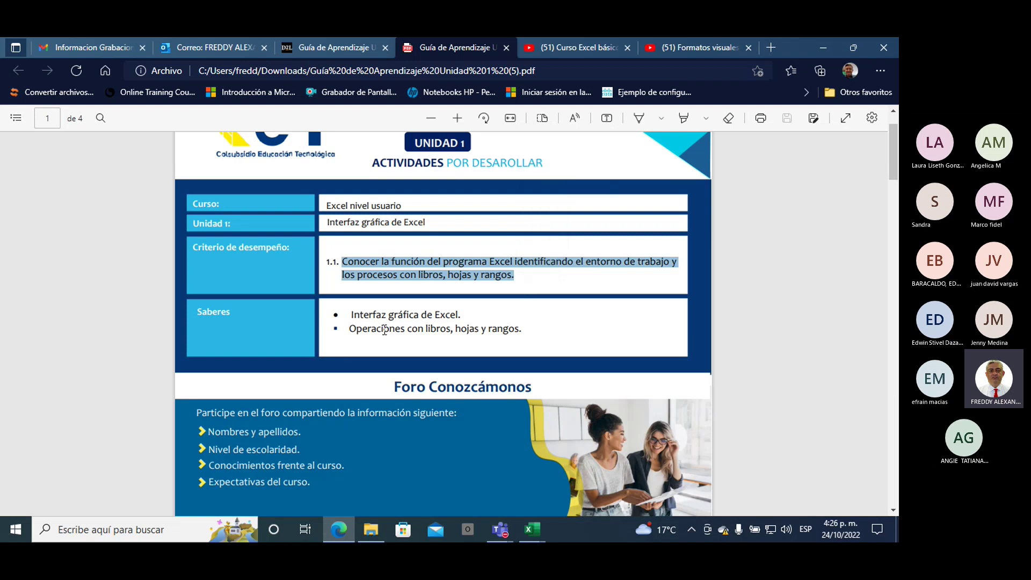
- Scroll to and highlight the forum section, then restore the window and return to the course tab
scroll(384, 329, "down", 2)
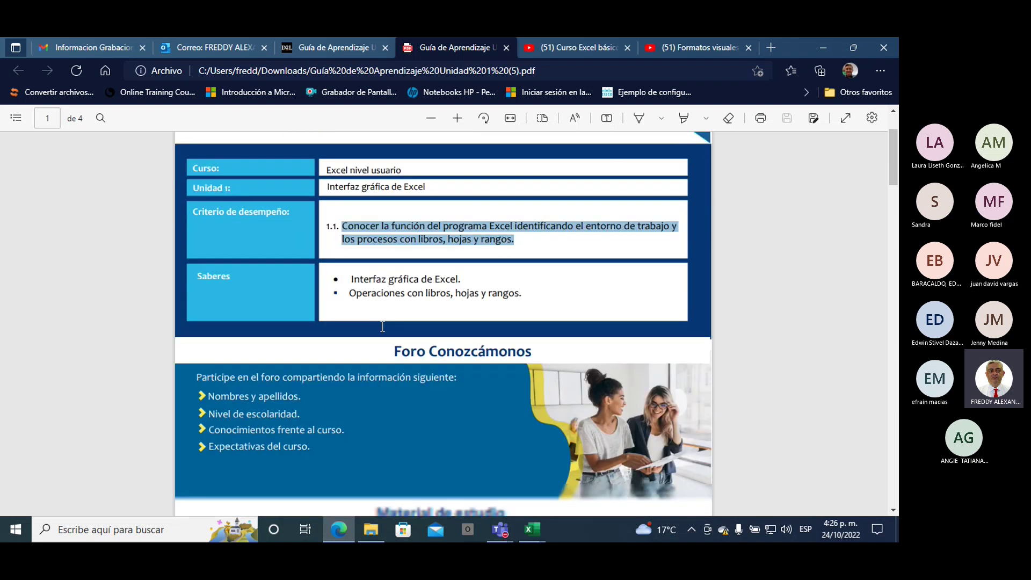
scroll(382, 326, "down", 3)
scroll(381, 323, "up", 1)
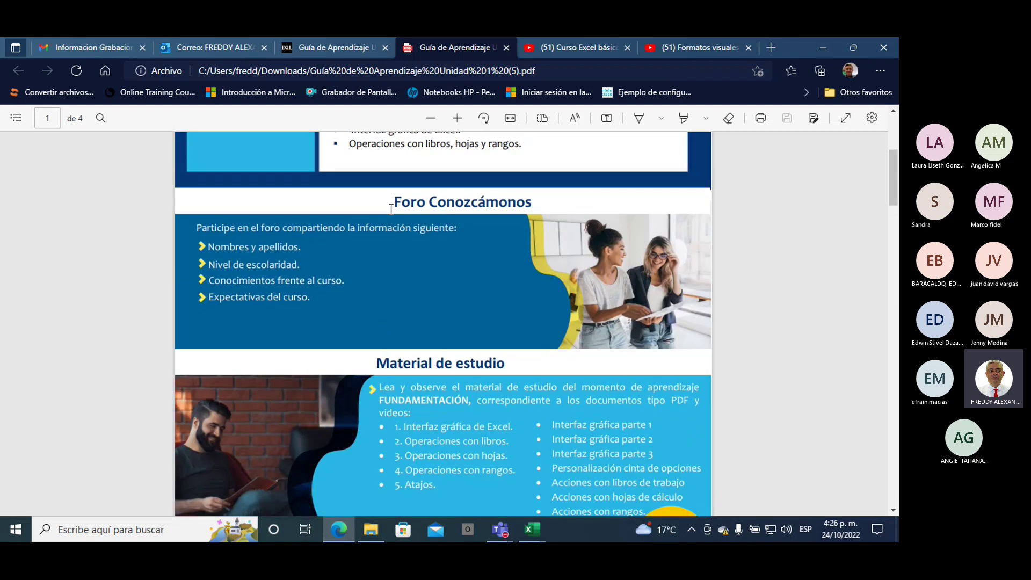
left_click_drag(392, 203, 527, 202)
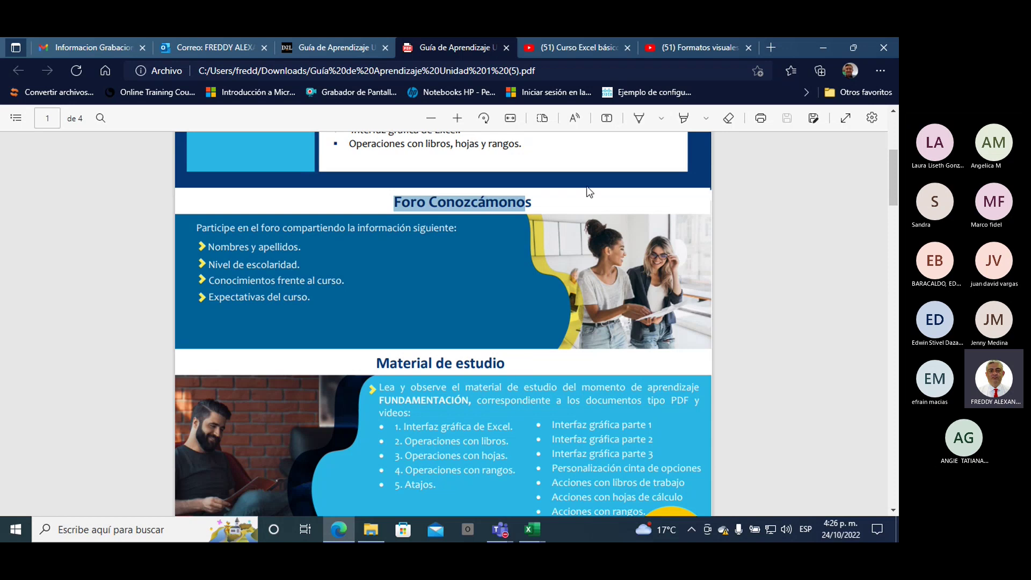
double_click(804, 44)
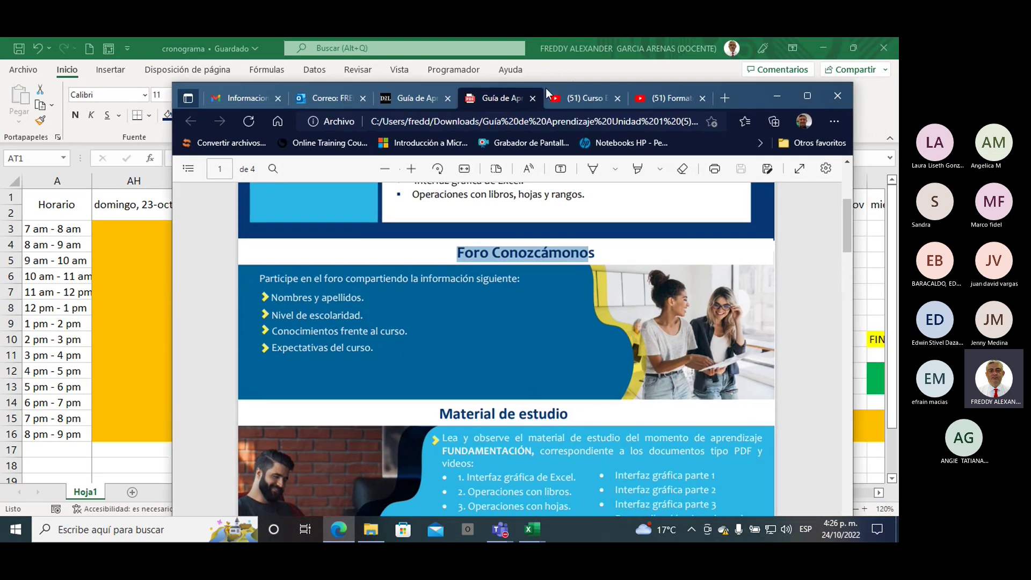
left_click(414, 98)
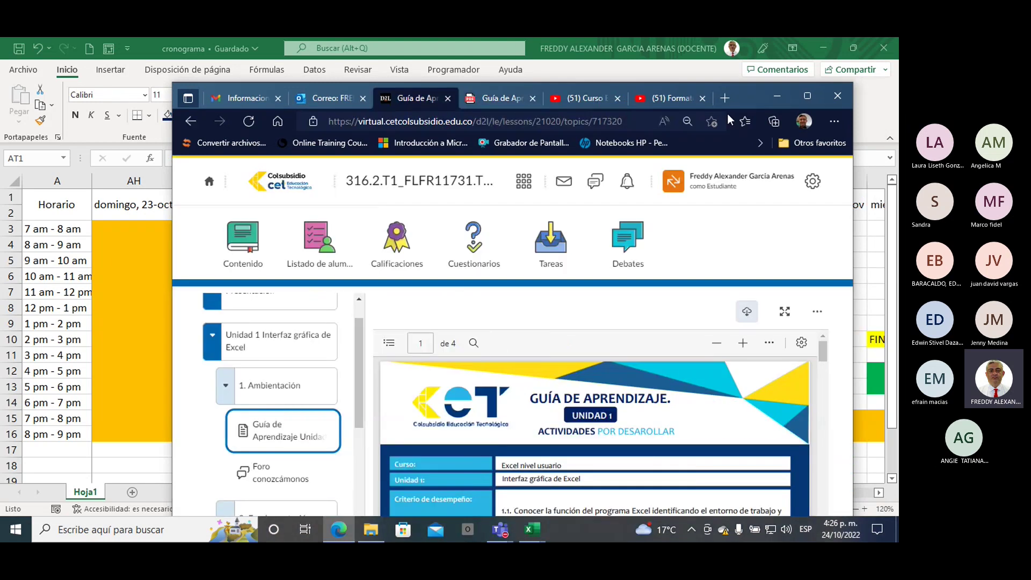
- Maximize Edge and open the Foro conozcámonos topic under 1. Ambientación
left_click(801, 94)
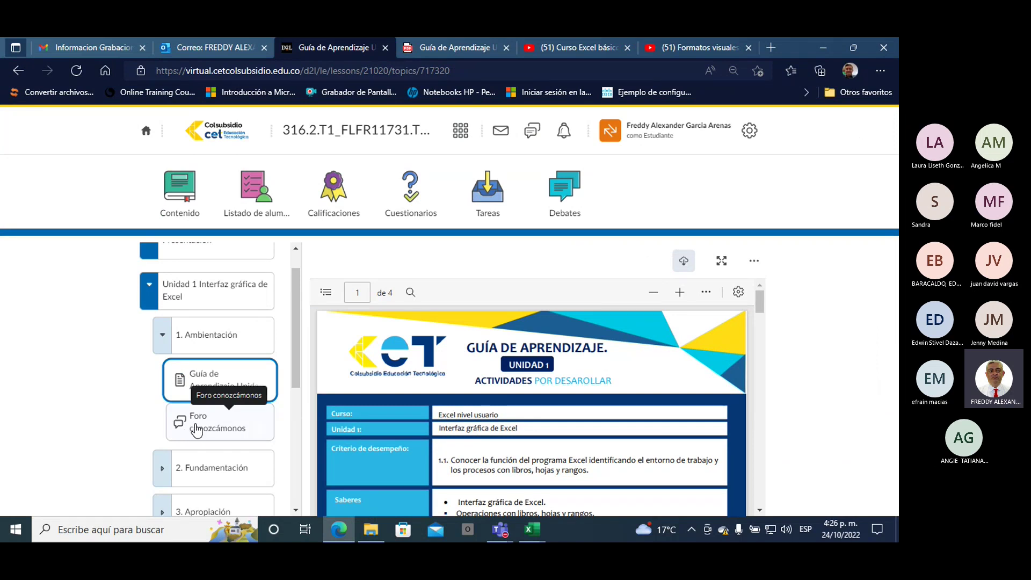
left_click(196, 430)
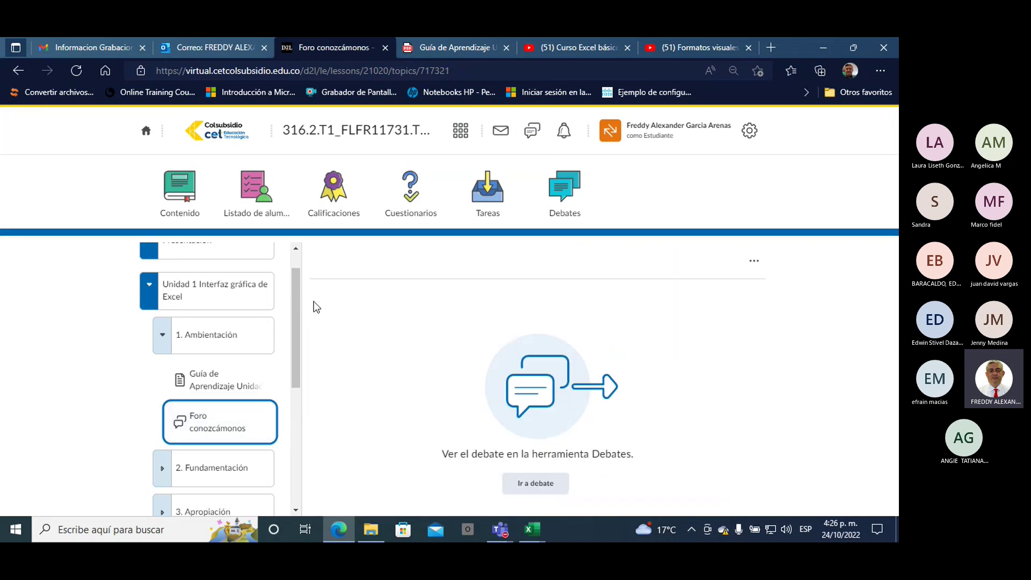
left_click_drag(297, 288, 297, 301)
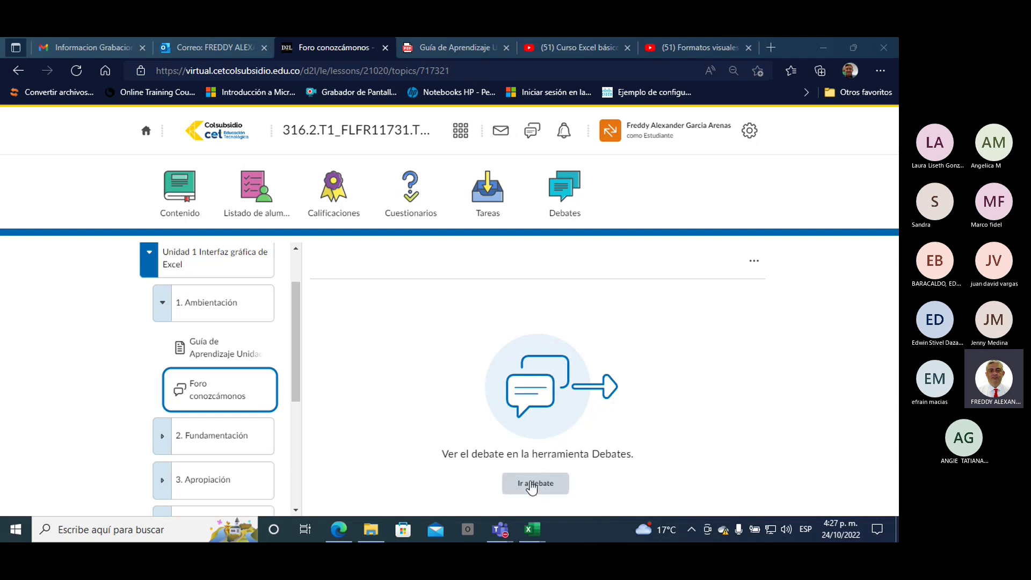
- Go to the forum in Debates and highlight its title, requested details and Expectativas del curso line
left_click(531, 489)
left_click(531, 486)
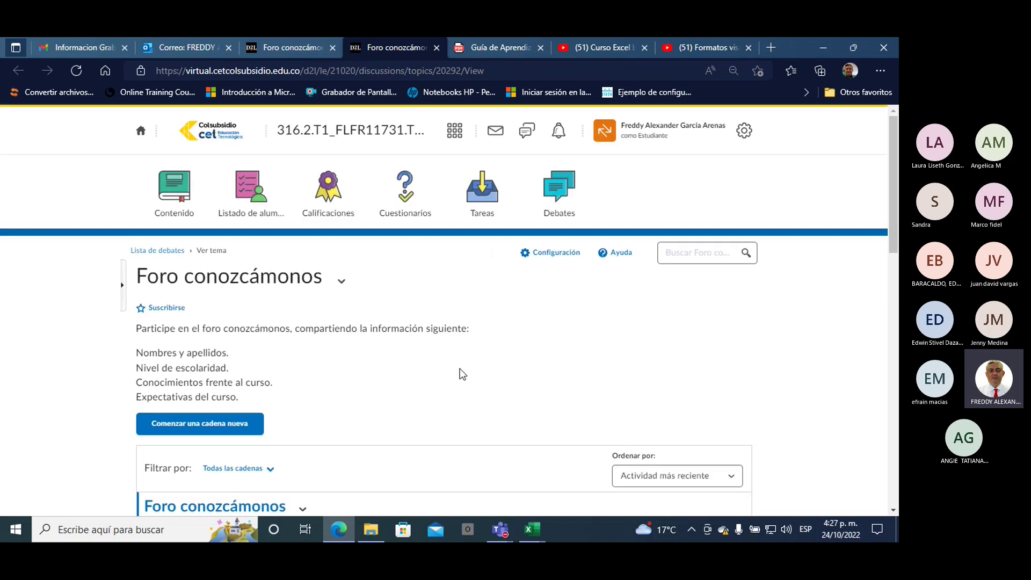
scroll(388, 379, "down", 1)
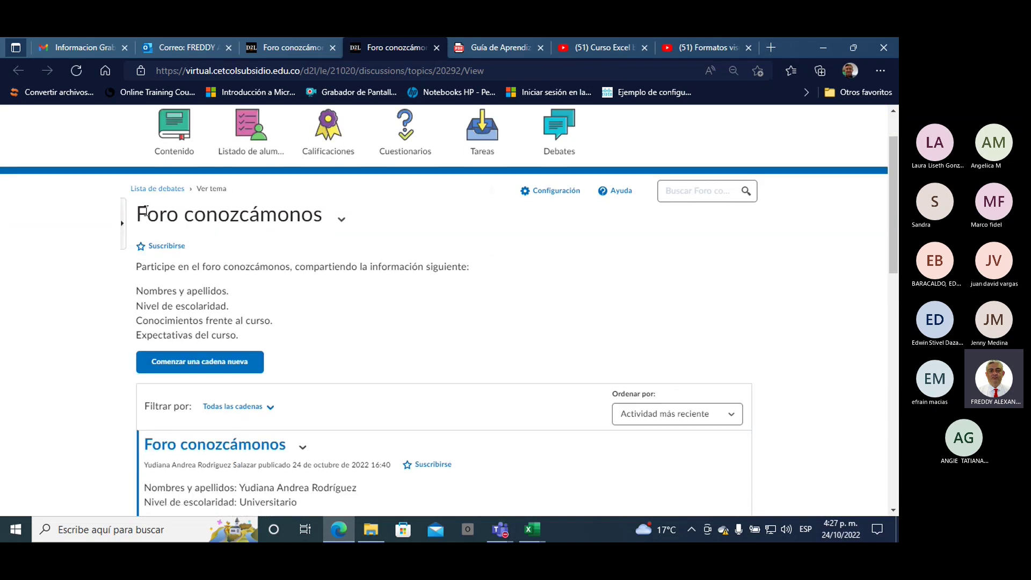
left_click_drag(143, 210, 324, 217)
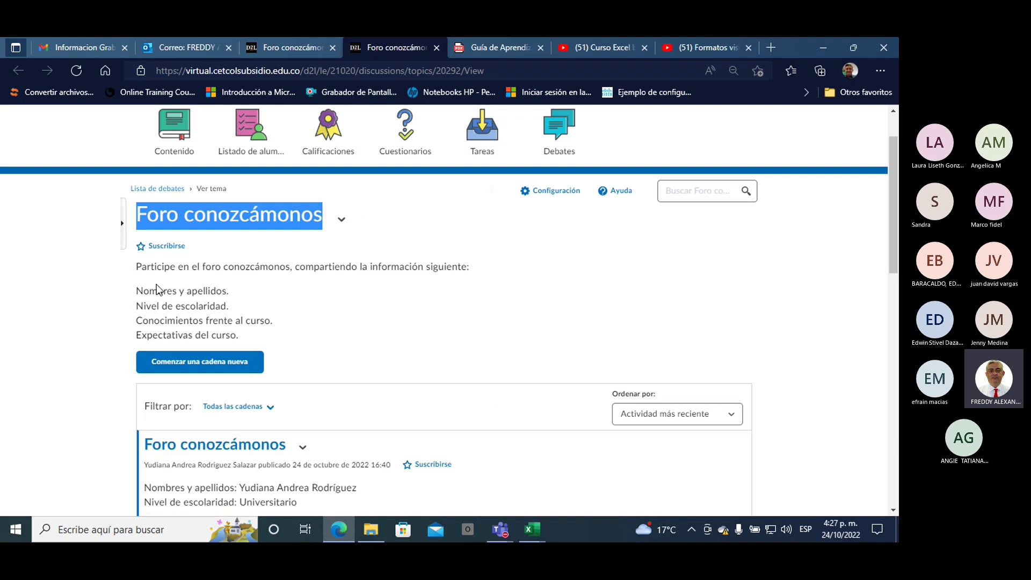
mouse_move(136, 291)
left_mouse_down()
mouse_move(140, 319)
mouse_move(280, 323)
left_mouse_up()
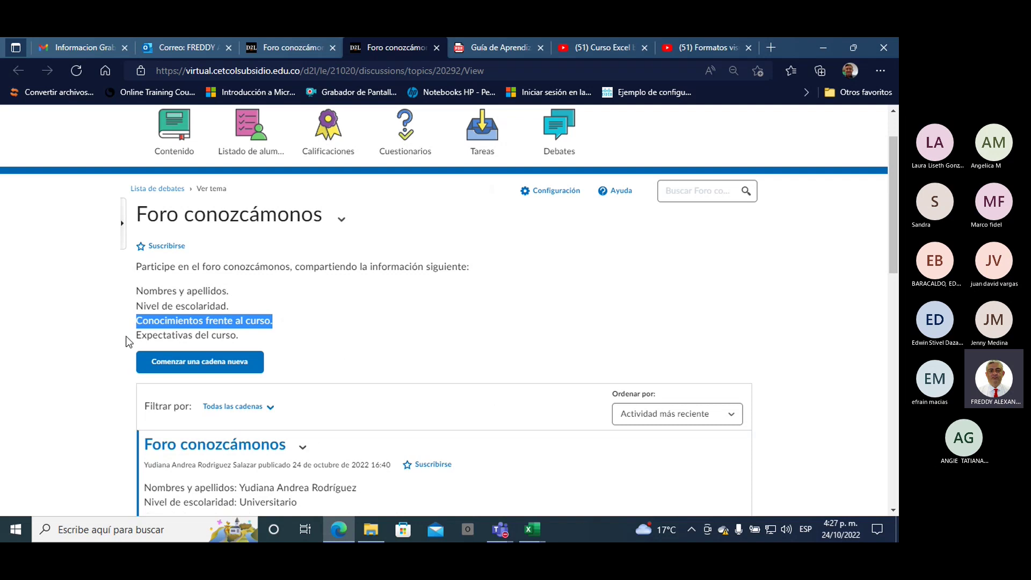
left_click_drag(136, 335, 232, 335)
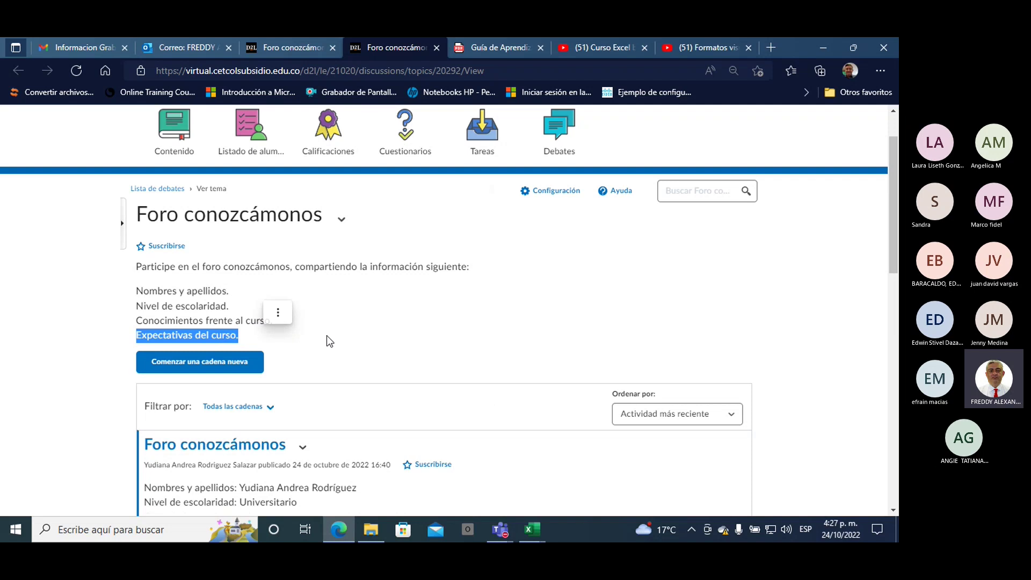
- Start a new thread with the subject 'presentación' and move into the message body
left_click(192, 363)
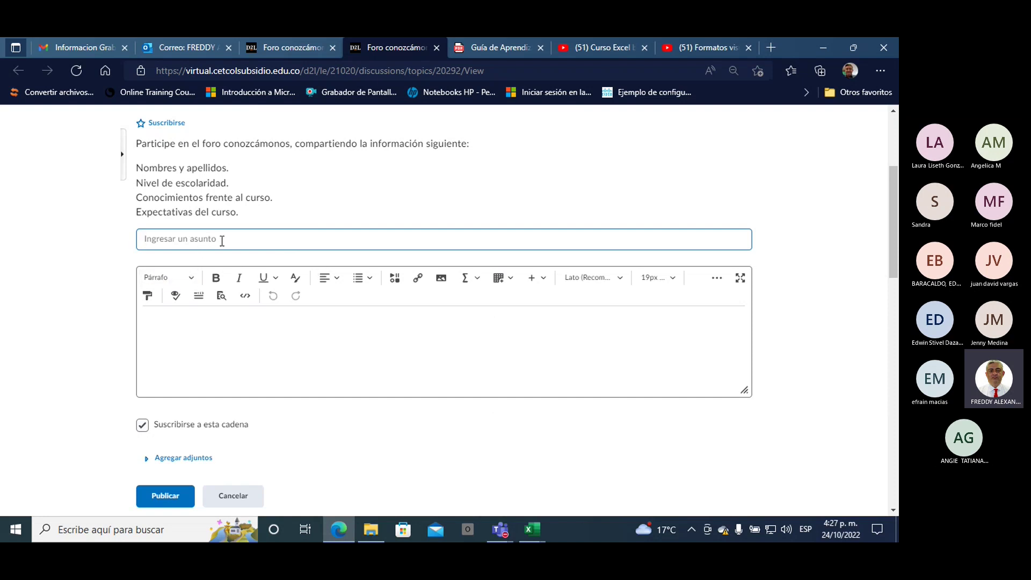
type("p")
type("resentac")
type("ión")
left_click(195, 326)
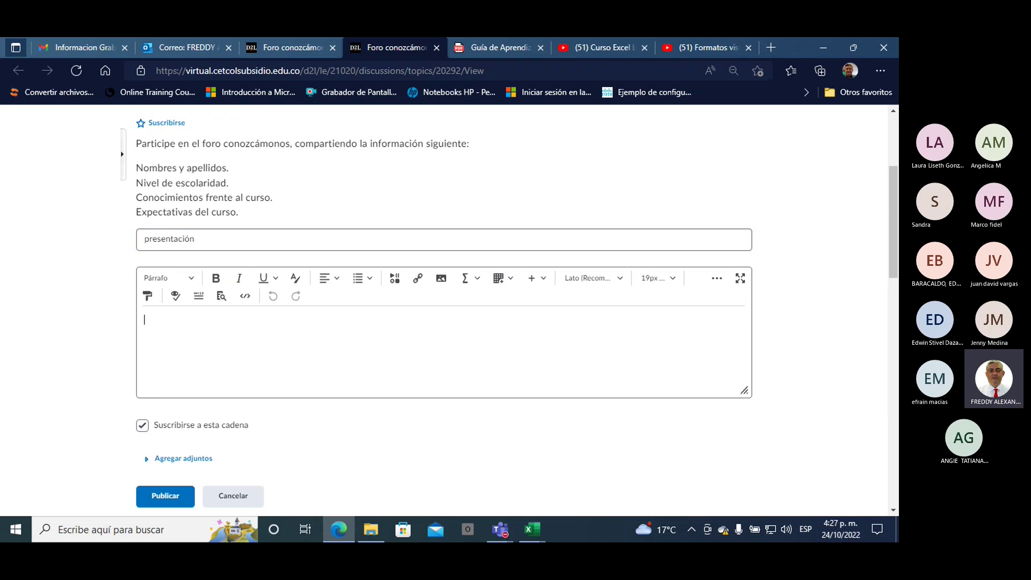
- Ink-mark the message body and the subscribe, attachments and publish area, then clear the marks
mouse_move(160, 326)
left_mouse_down()
mouse_move(469, 357)
mouse_move(160, 337)
left_mouse_up()
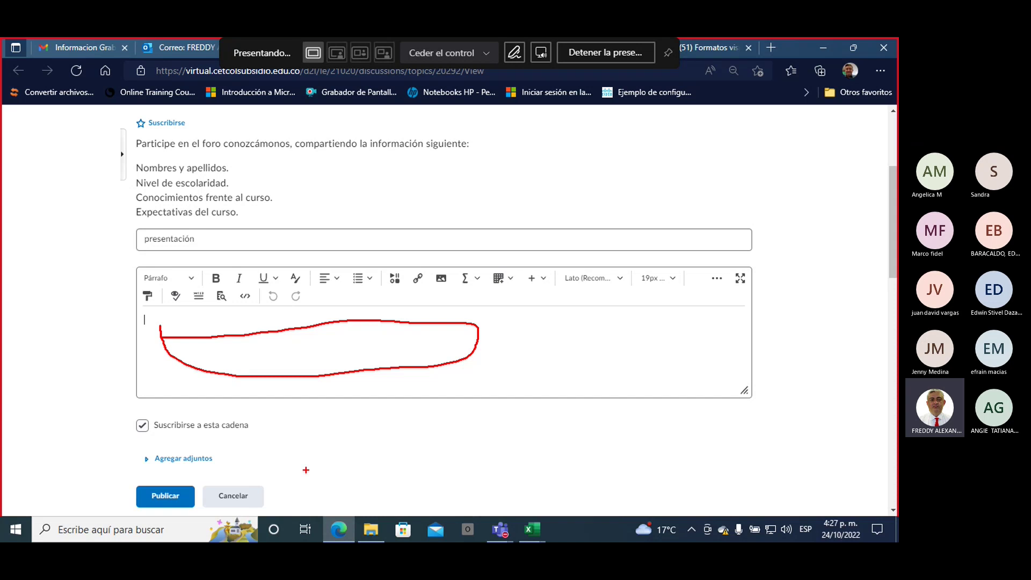
mouse_move(124, 401)
left_mouse_down()
mouse_move(117, 474)
mouse_move(198, 477)
mouse_move(191, 515)
mouse_move(121, 518)
mouse_move(119, 471)
left_mouse_up()
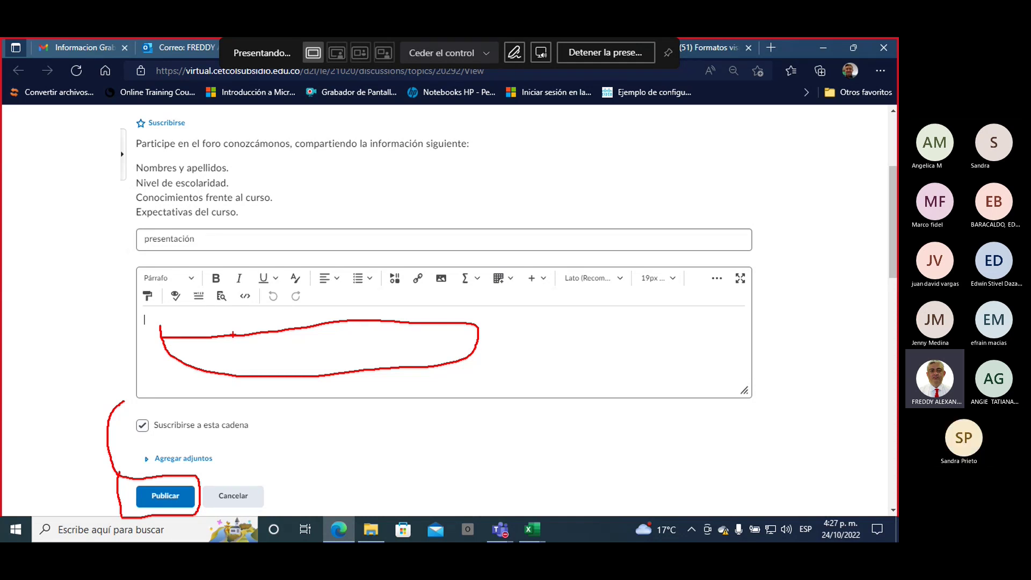
key("Escape")
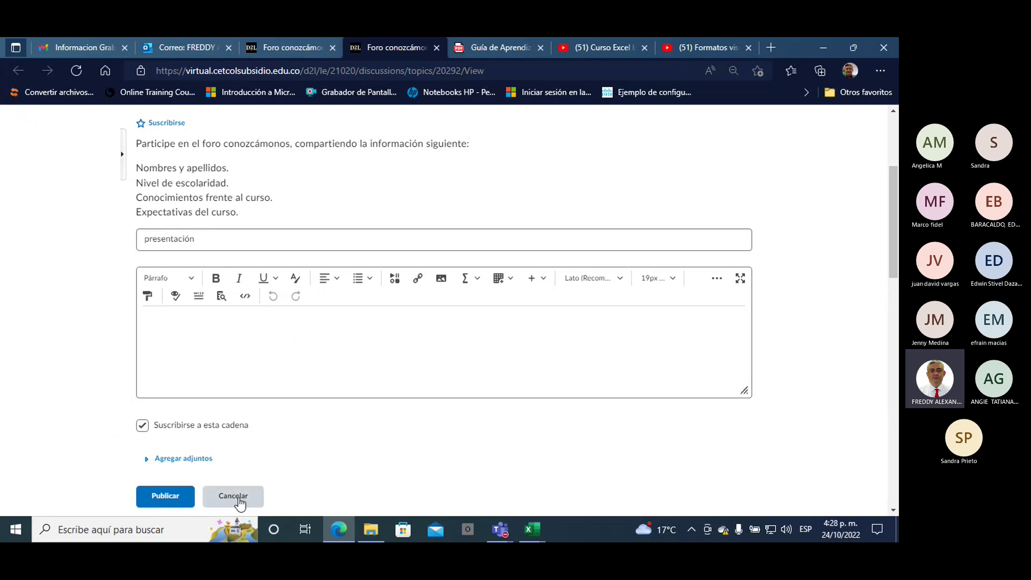
- Cancel the unfinished thread and scroll through the student introduction posts and back to the top
left_click(240, 497)
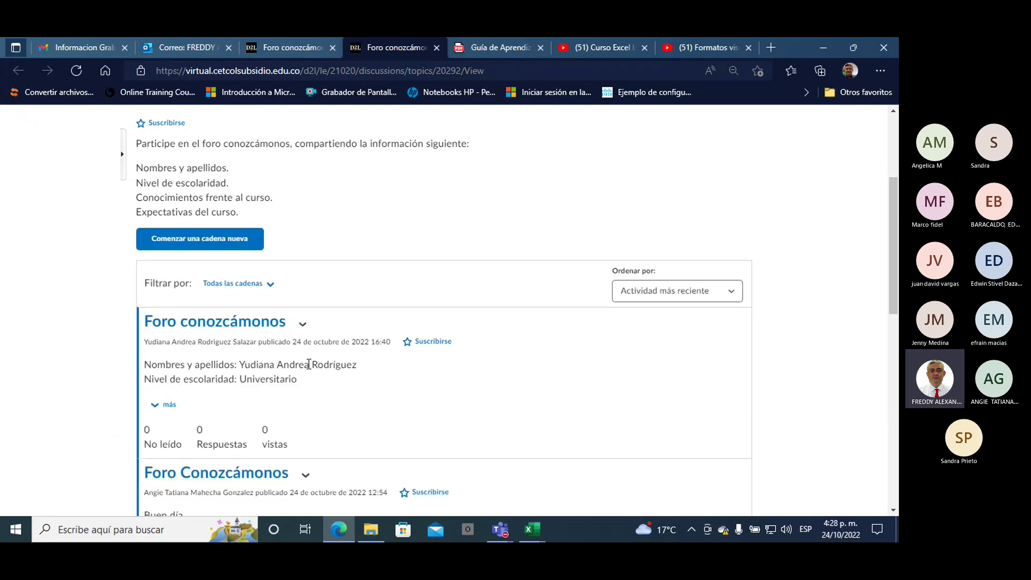
scroll(381, 257, "down", 2)
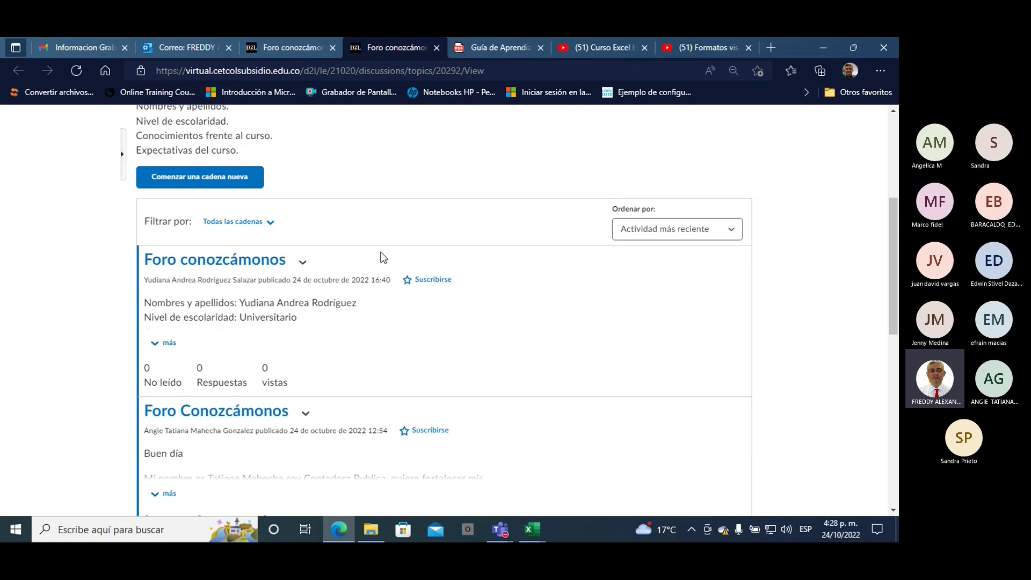
scroll(373, 279, "up", 1)
scroll(314, 349, "down", 1)
scroll(267, 337, "down", 4)
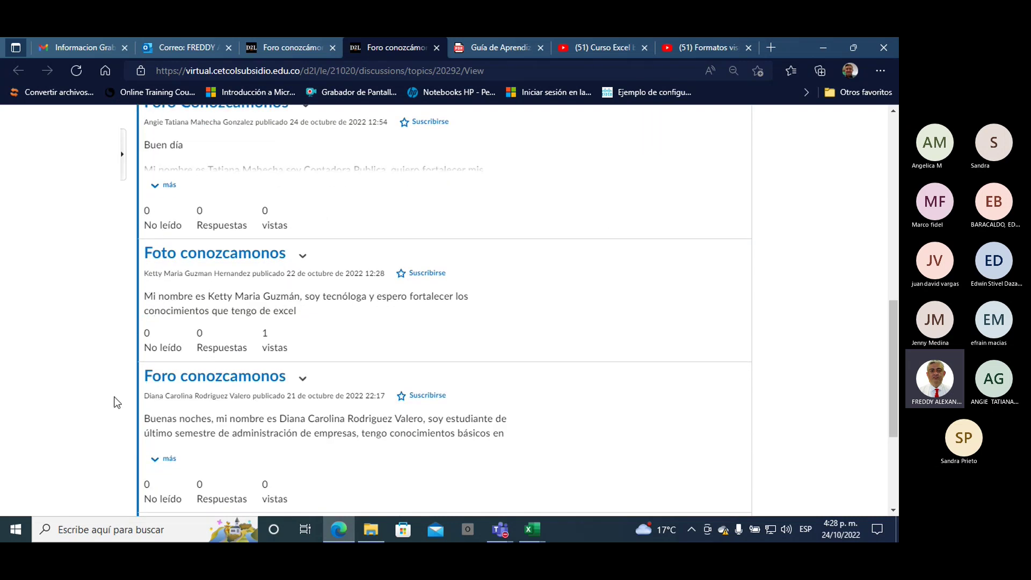
scroll(116, 403, "down", 3)
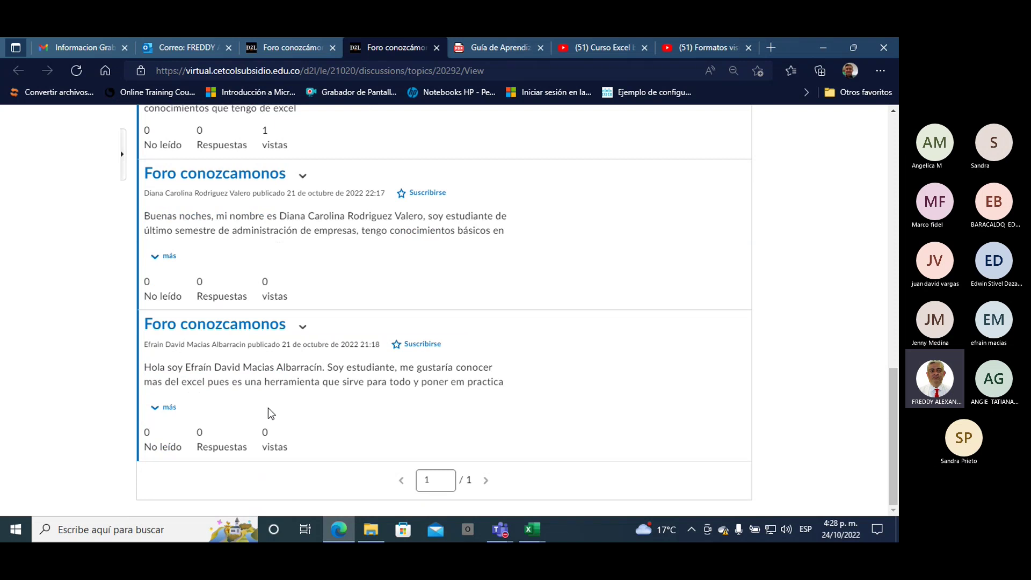
scroll(268, 407, "up", 5)
scroll(269, 407, "up", 5)
scroll(268, 407, "up", 5)
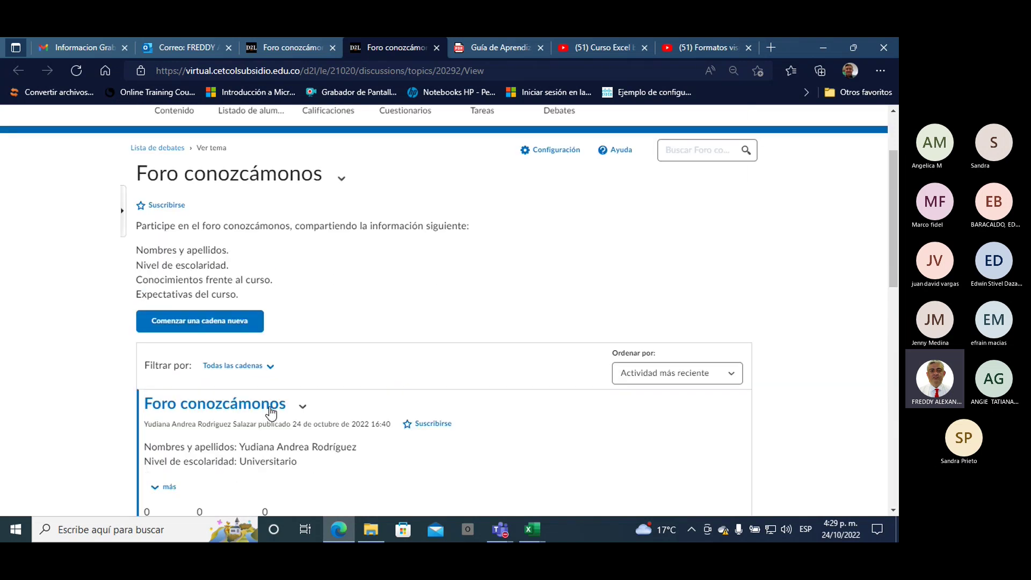
scroll(269, 407, "up", 5)
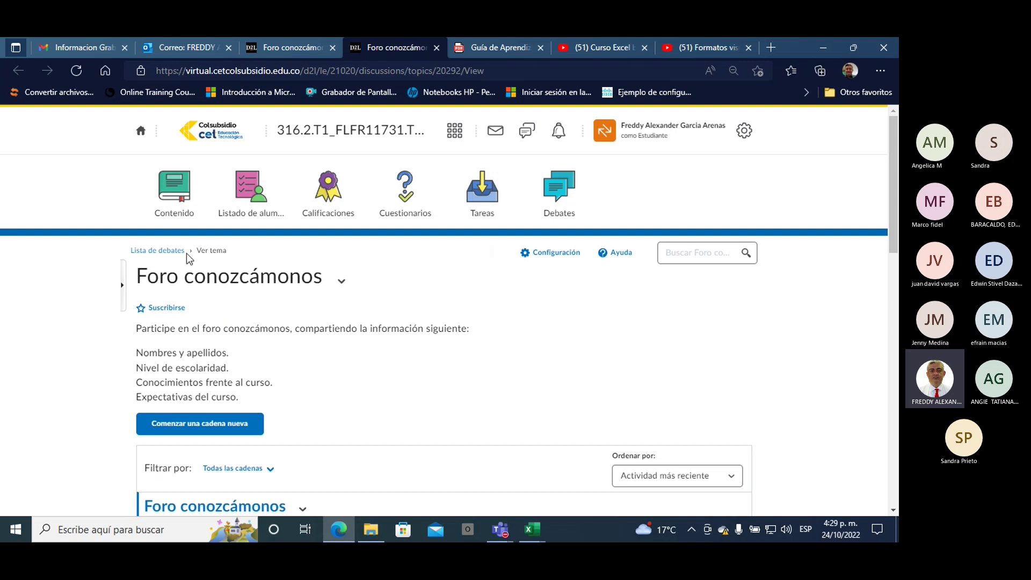
- In Contenido, expand Unidad 1 Interfaz gráfica de Excel and open the 1. Ambientación lesson
left_click(176, 215)
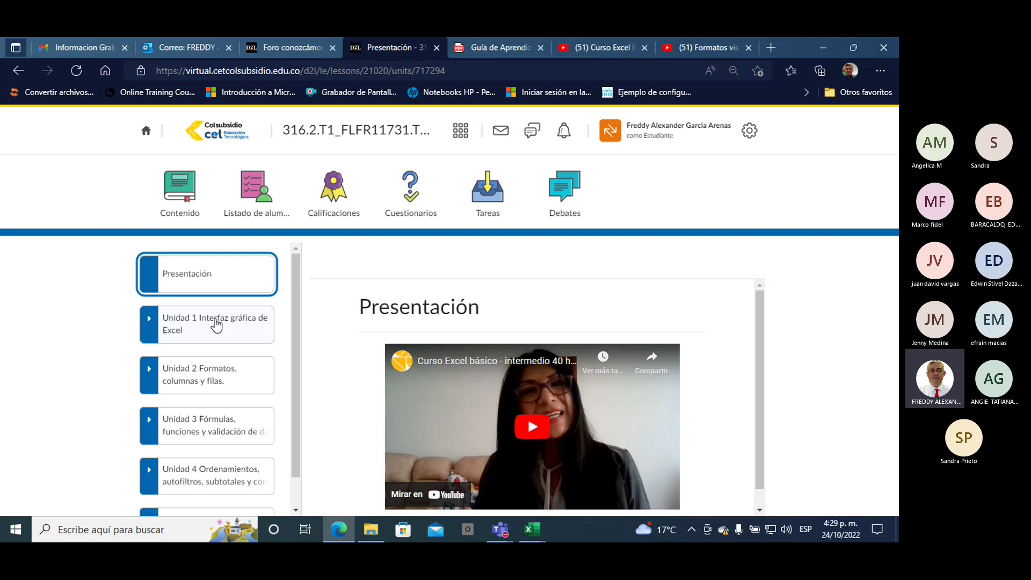
left_click(251, 329)
scroll(297, 311, "down", 1)
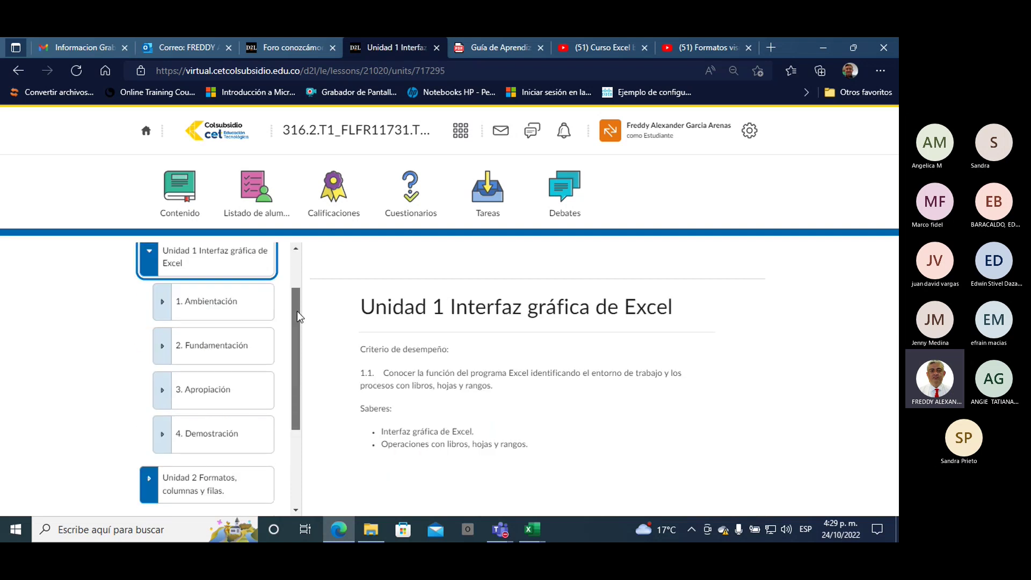
left_click(199, 307)
scroll(218, 307, "down", 1)
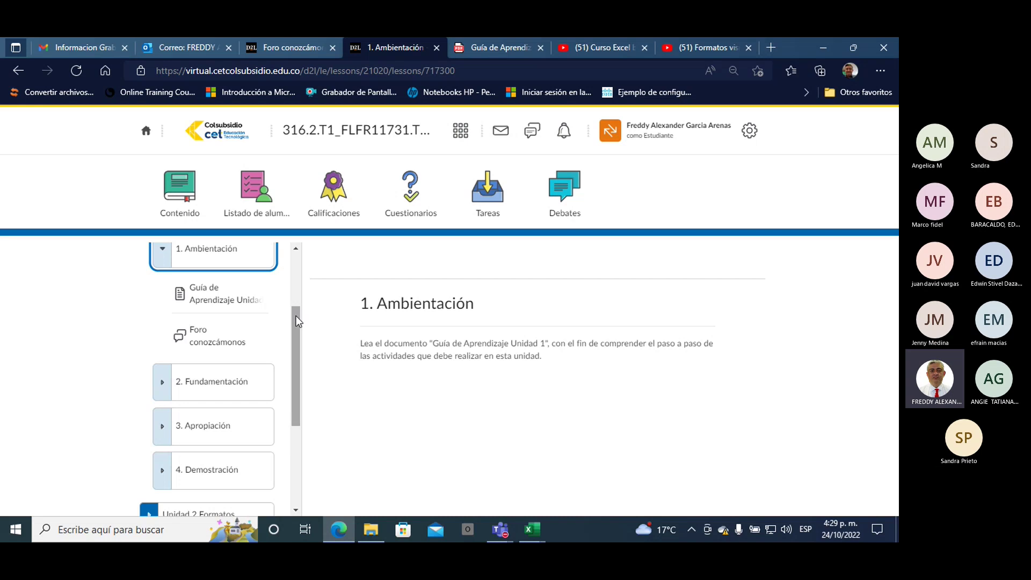
- Under 2. Fundamentación, open 1. Interface gráfica de Excel.pdf and scroll to its table of contents
left_click_drag(296, 316, 298, 359)
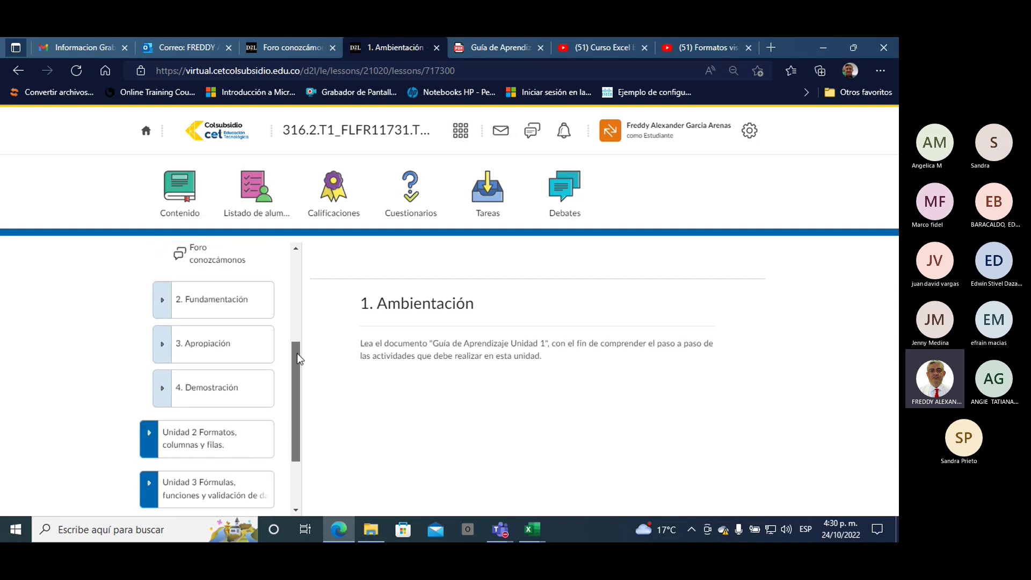
left_click(218, 286)
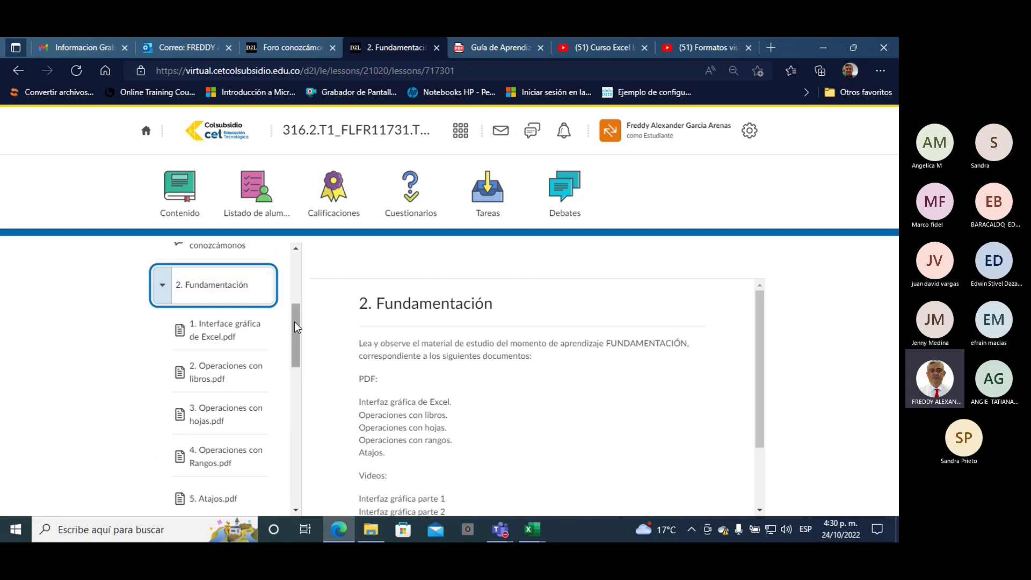
left_click_drag(295, 321, 294, 329)
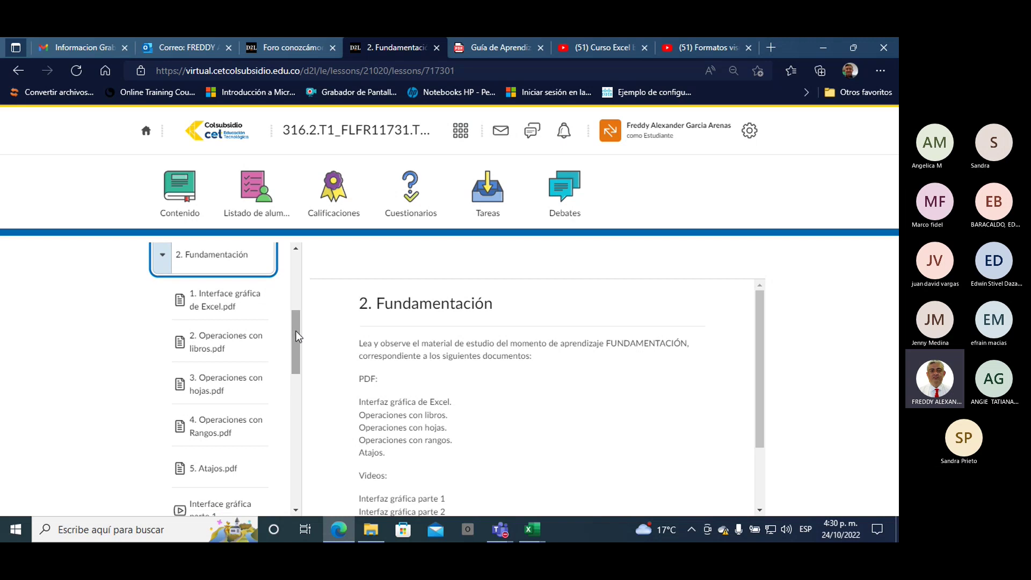
left_click(210, 304)
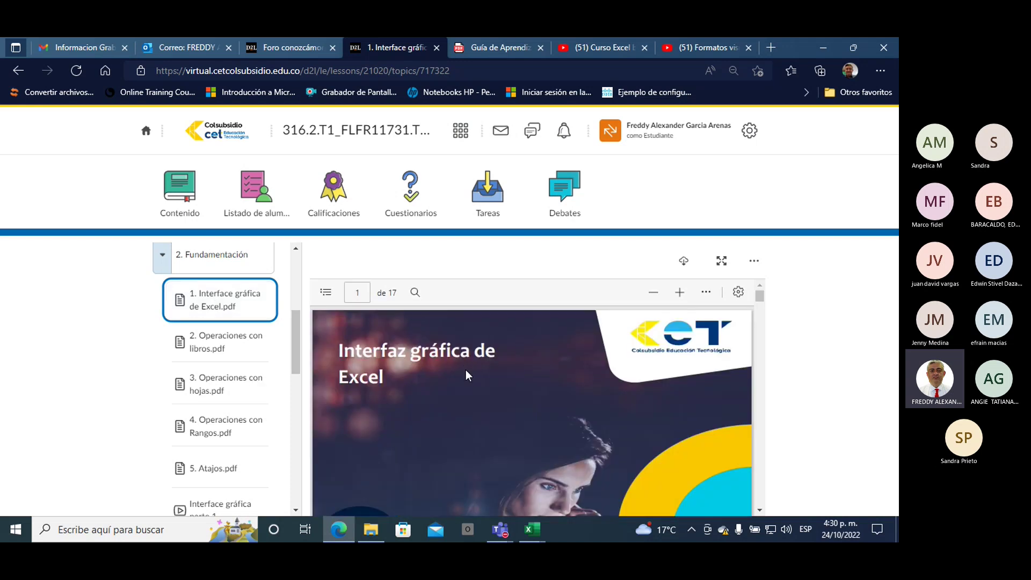
scroll(466, 370, "down", 3)
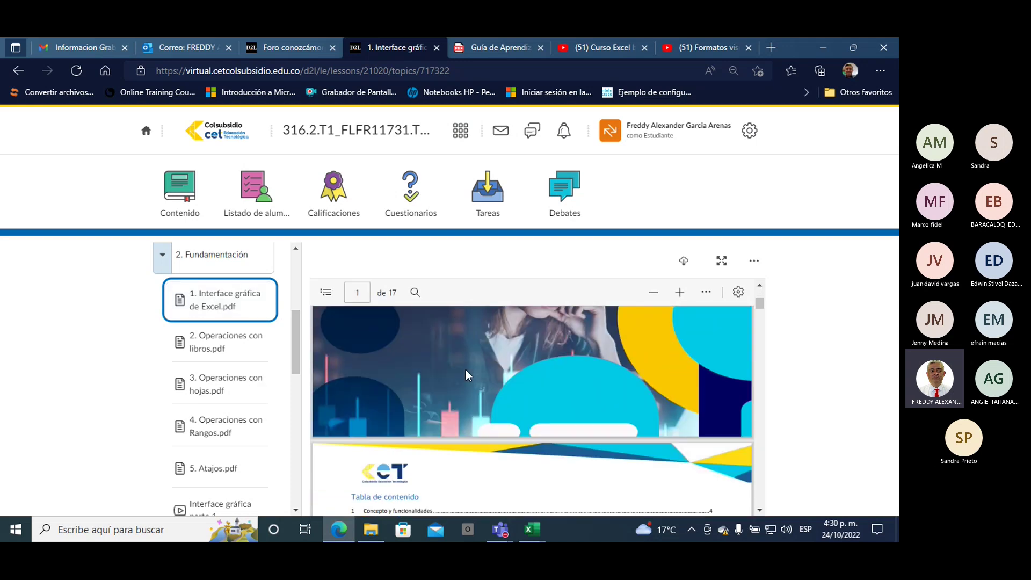
scroll(465, 369, "down", 2)
scroll(465, 370, "down", 3)
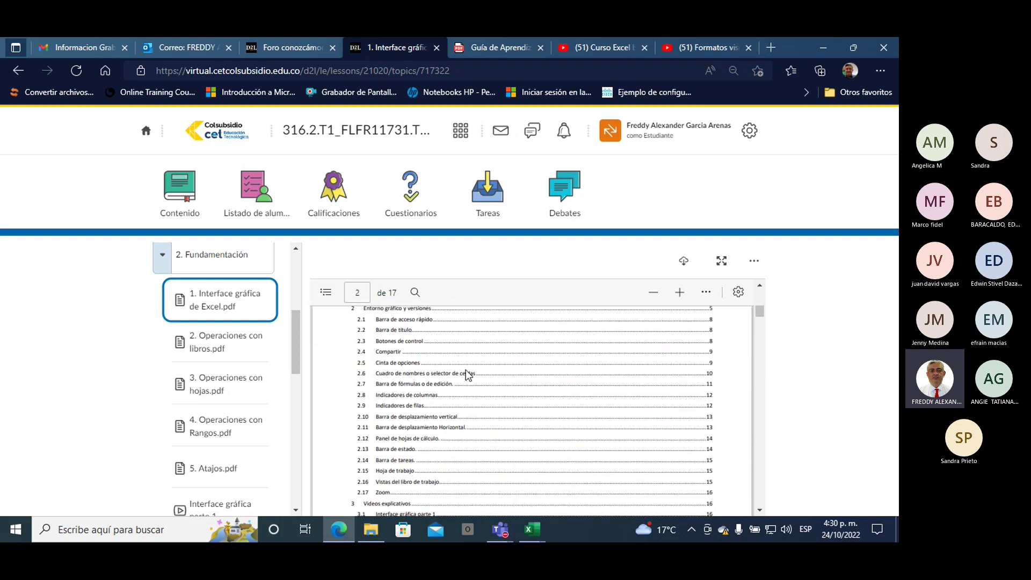
scroll(465, 373, "down", 3)
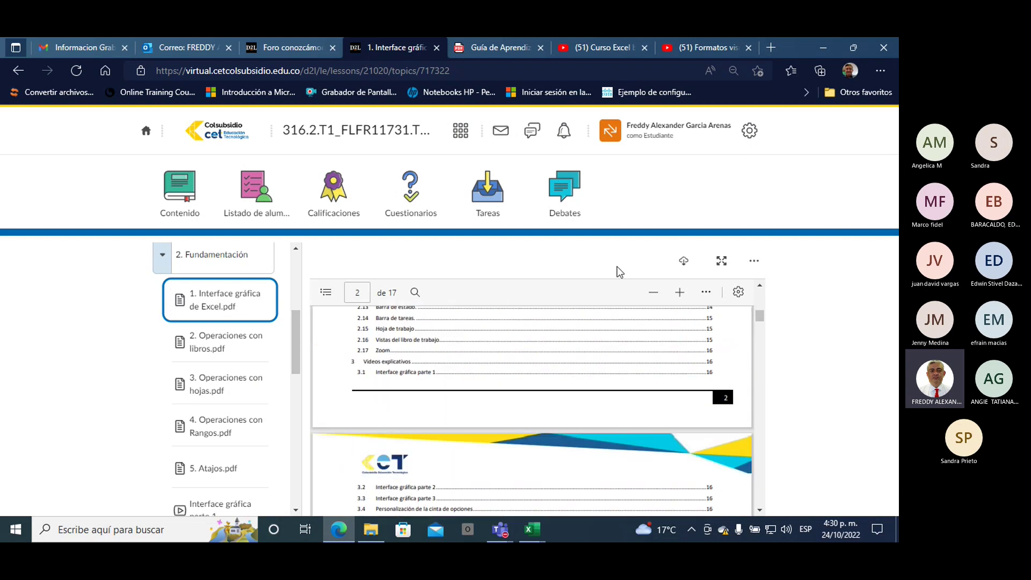
- Download the Interface gráfica de Excel PDF and open the downloaded file in Edge
left_click(684, 261)
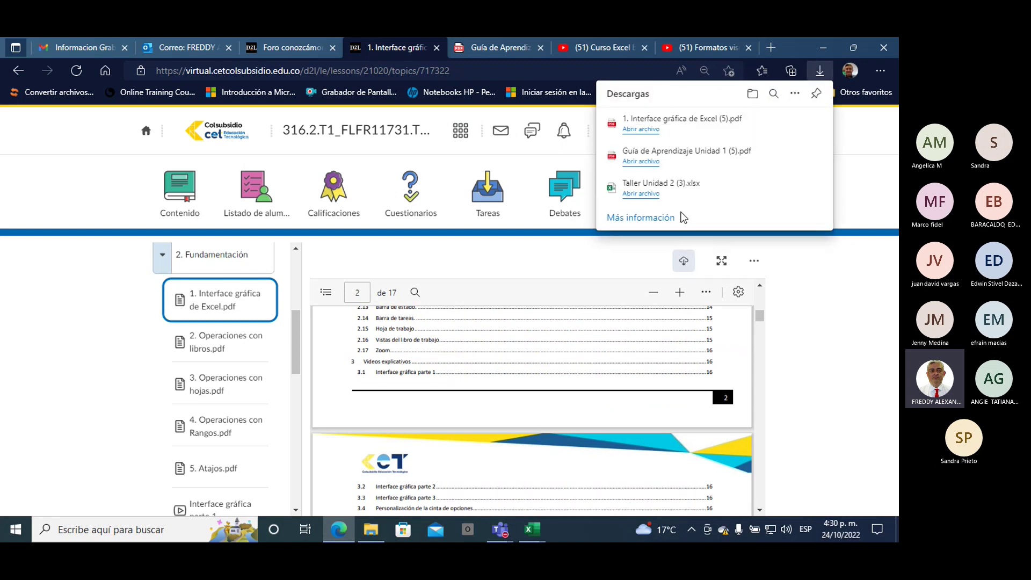
left_click(642, 129)
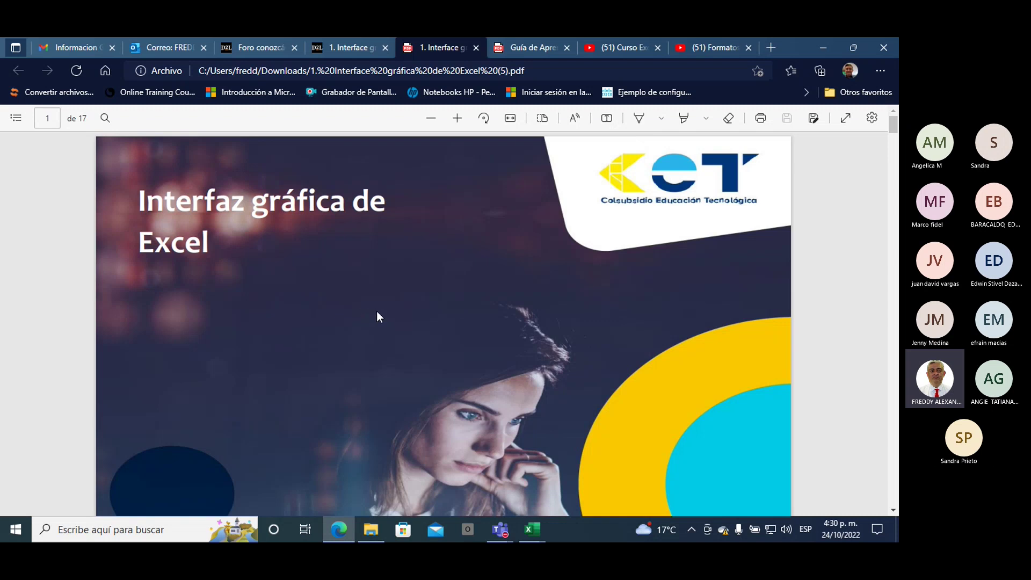
- Read through the downloaded PDF from page 3 to page 8
scroll(378, 316, "down", 10)
scroll(377, 316, "down", 5)
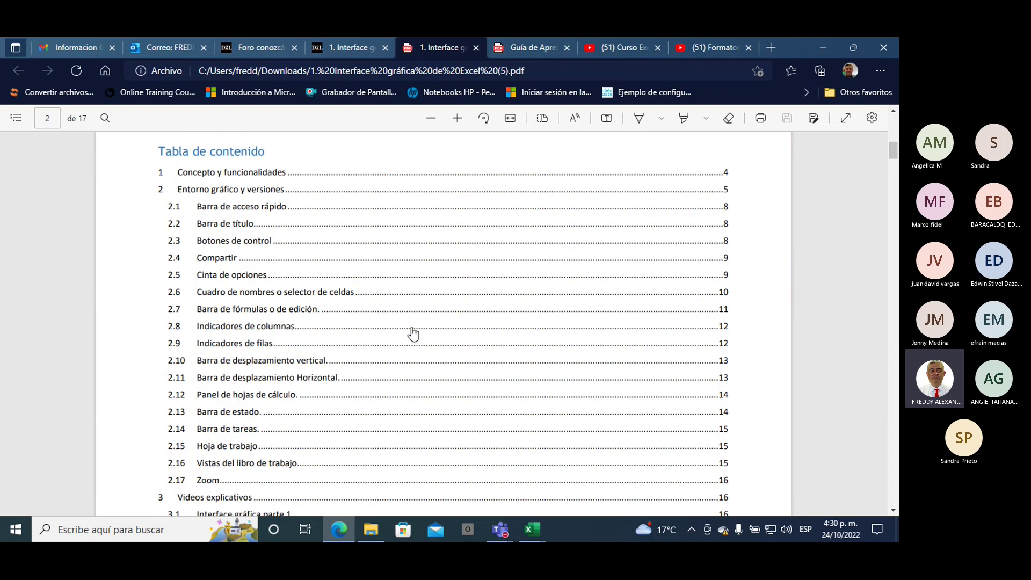
scroll(414, 334, "down", 1)
scroll(415, 333, "down", 4)
scroll(415, 333, "down", 3)
scroll(415, 333, "down", 3)
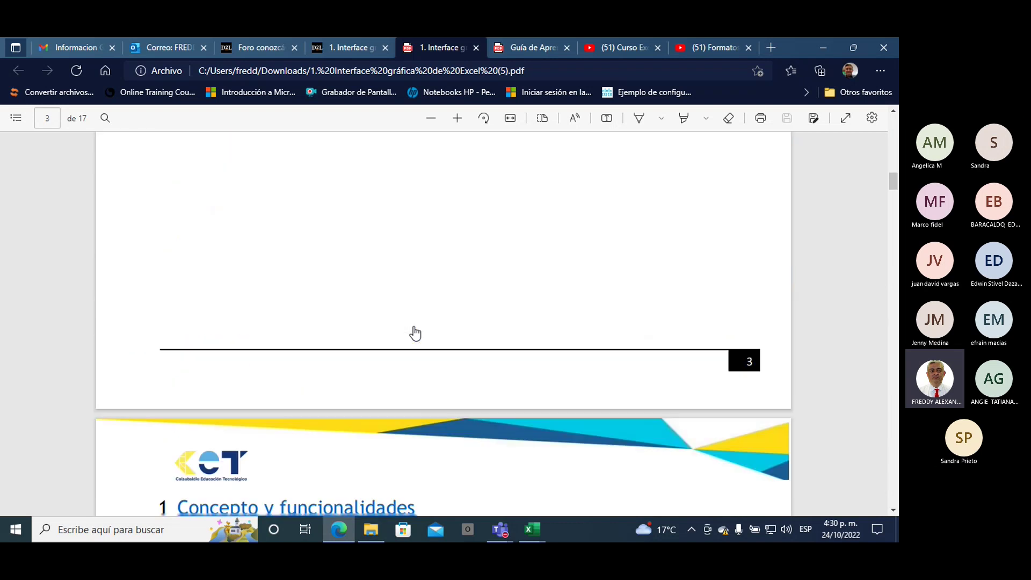
scroll(415, 333, "down", 3)
scroll(415, 333, "down", 6)
scroll(415, 333, "up", 3)
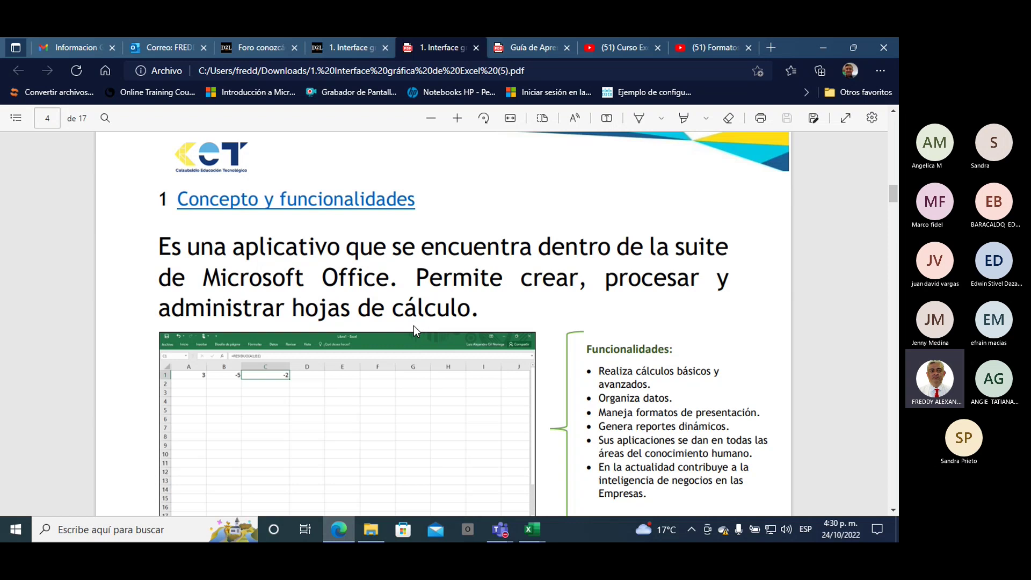
scroll(413, 326, "down", 1)
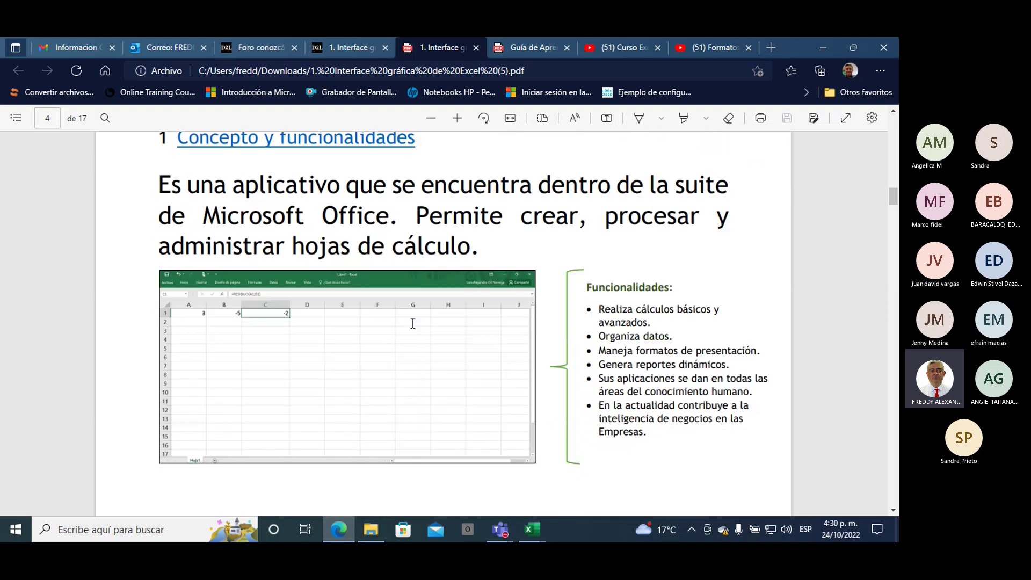
scroll(413, 323, "down", 3)
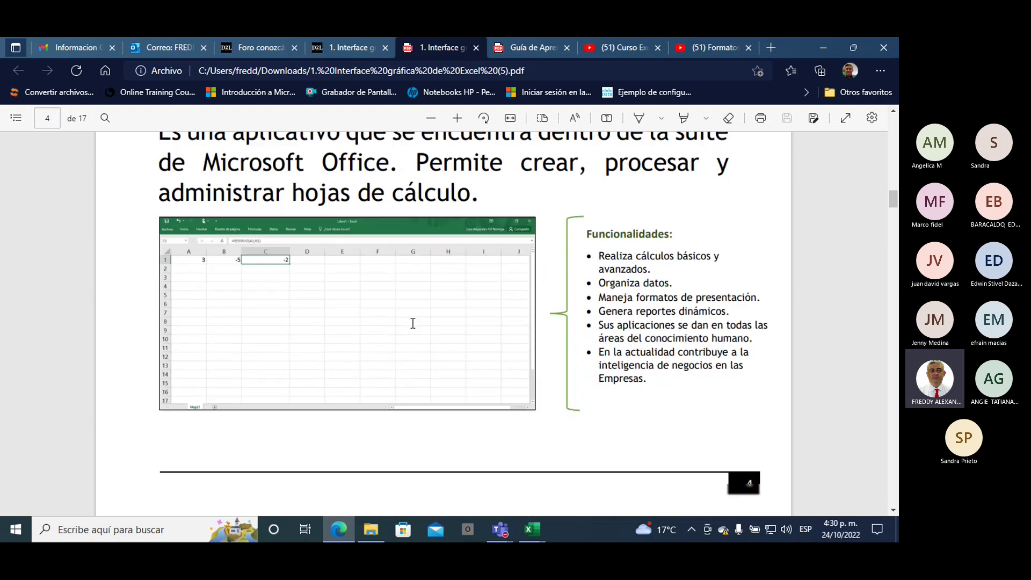
scroll(413, 323, "down", 1)
scroll(412, 324, "down", 3)
scroll(411, 325, "down", 3)
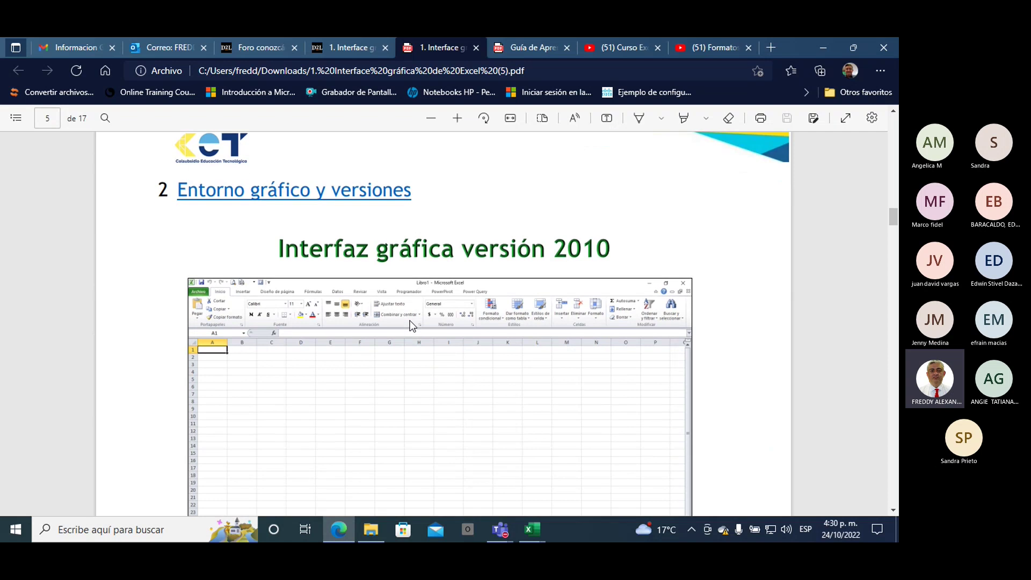
scroll(411, 325, "down", 1)
scroll(411, 325, "down", 1)
scroll(412, 325, "down", 2)
scroll(412, 325, "down", 1)
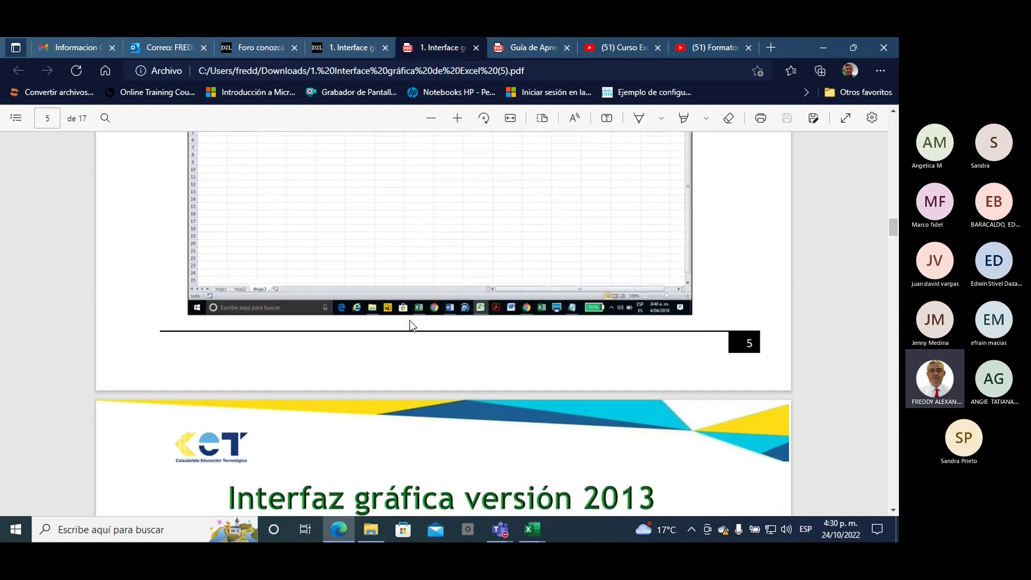
scroll(412, 326, "down", 3)
scroll(412, 325, "down", 2)
scroll(413, 325, "down", 1)
scroll(413, 326, "down", 3)
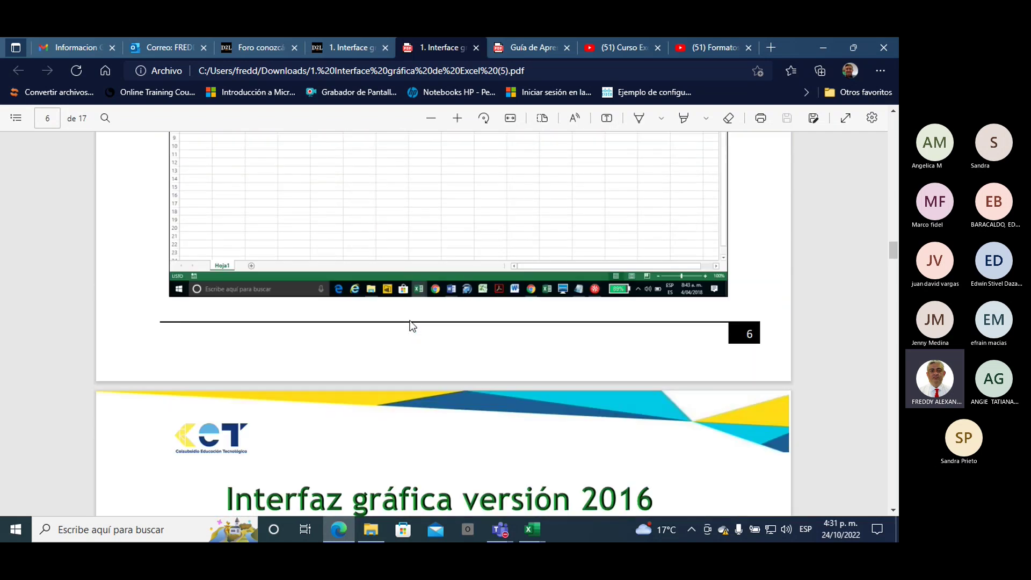
scroll(413, 325, "down", 3)
scroll(412, 325, "down", 1)
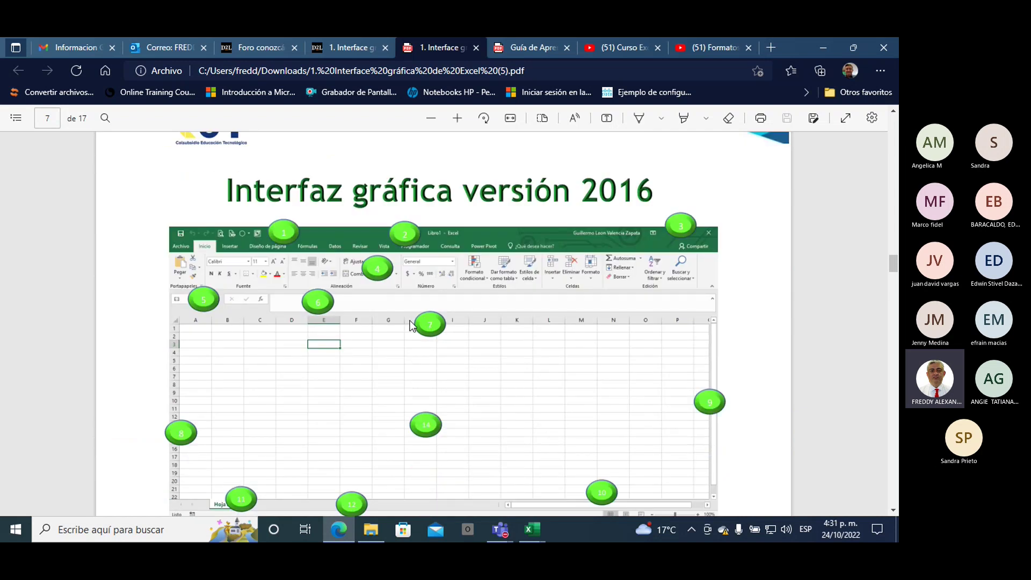
scroll(410, 324, "up", 1)
scroll(411, 324, "down", 3)
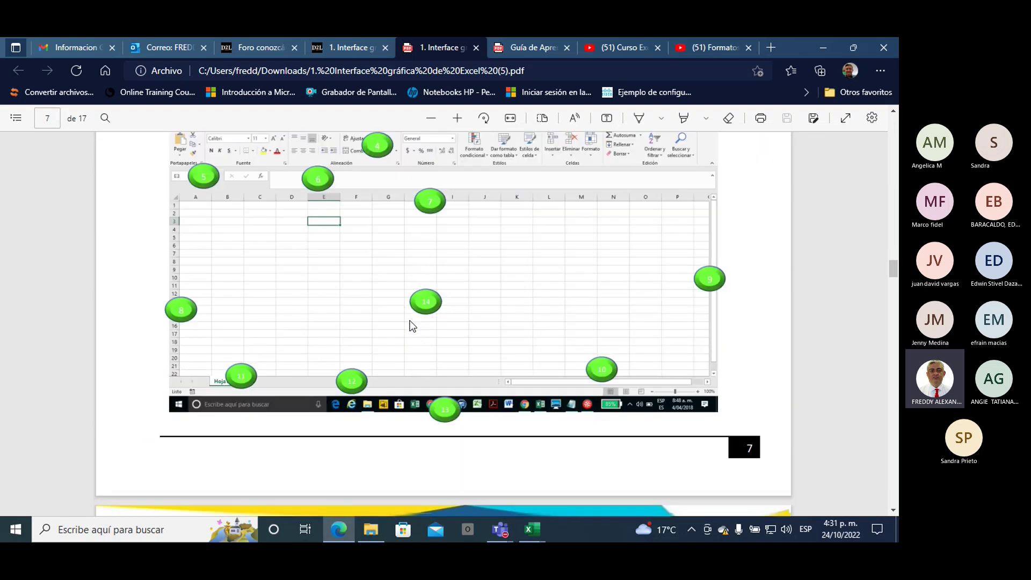
scroll(410, 324, "down", 2)
scroll(410, 324, "down", 5)
scroll(411, 325, "up", 2)
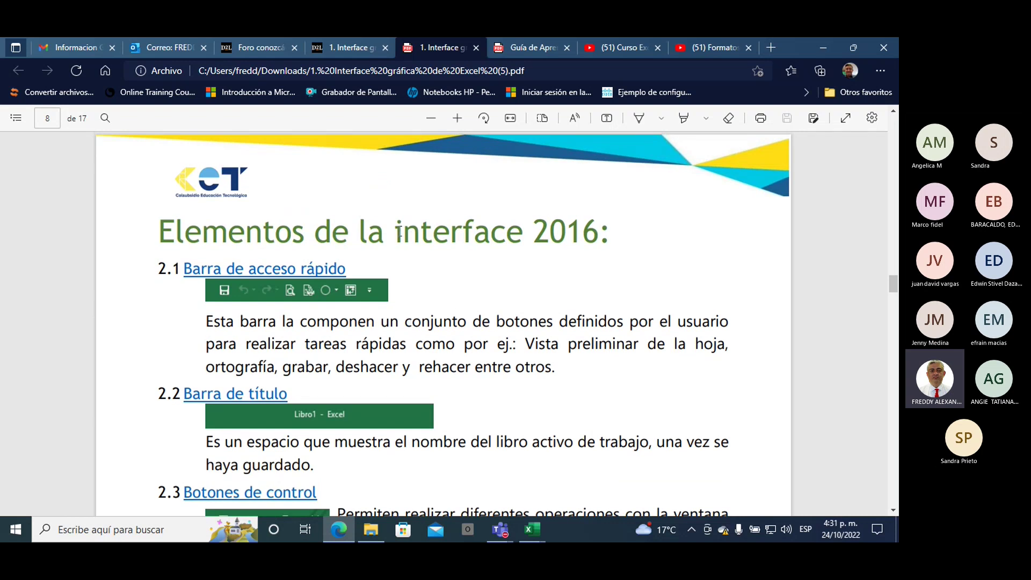
- Select the word 'interface', return to page 6, and restore down the Edge window
left_click_drag(399, 232, 523, 234)
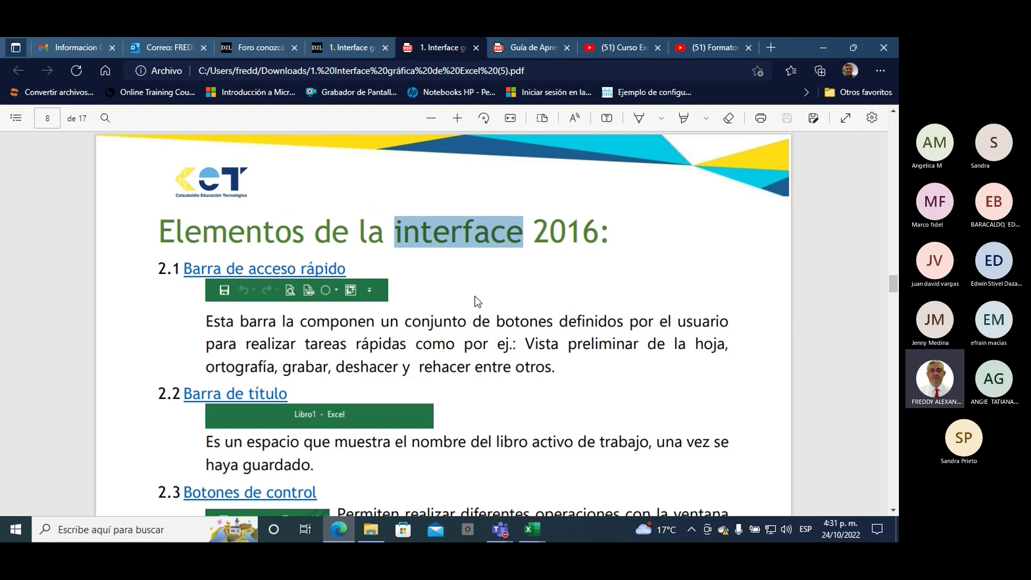
scroll(486, 302, "up", 4)
scroll(498, 307, "up", 3)
scroll(511, 298, "up", 3)
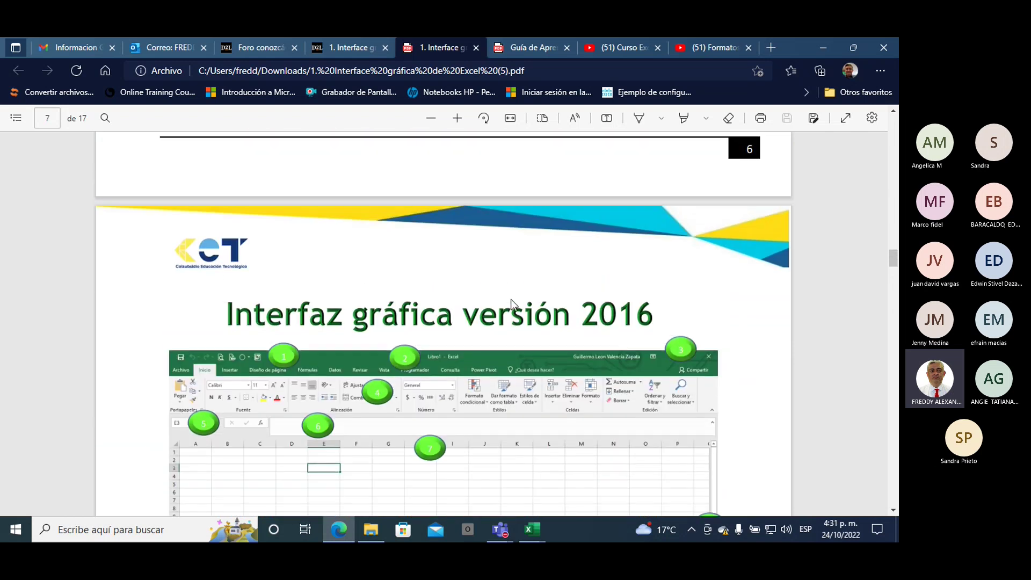
scroll(511, 299, "up", 3)
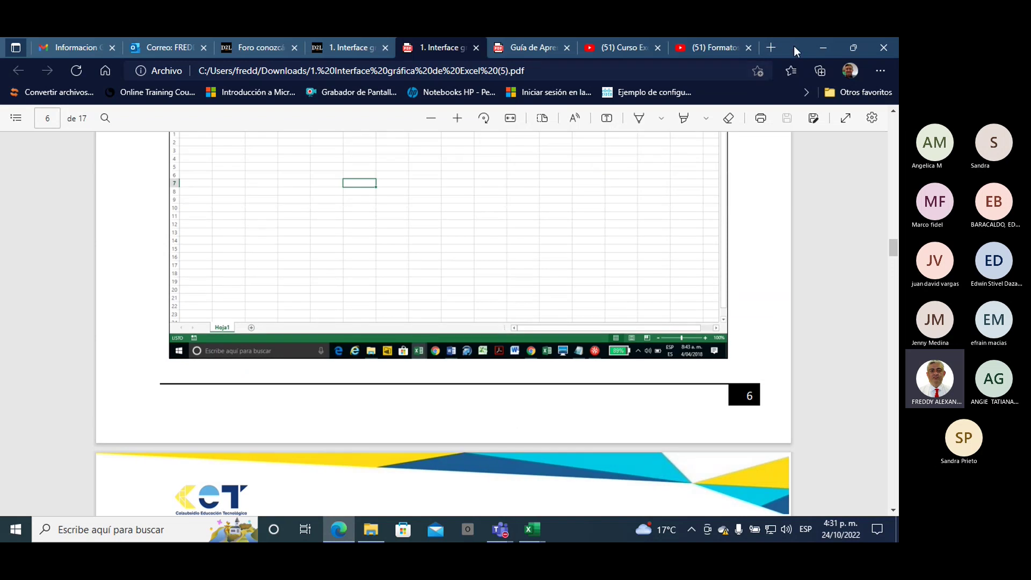
left_click_drag(794, 46, 652, 158)
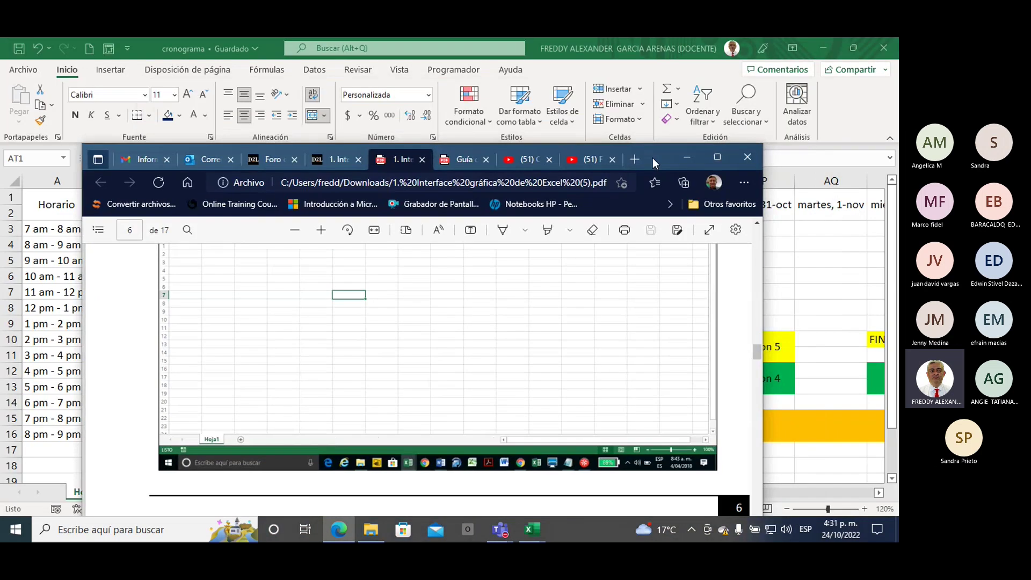
- Return to the maximized D2L course tab and its Fundamentación topic list
left_click(342, 161)
left_click(717, 157)
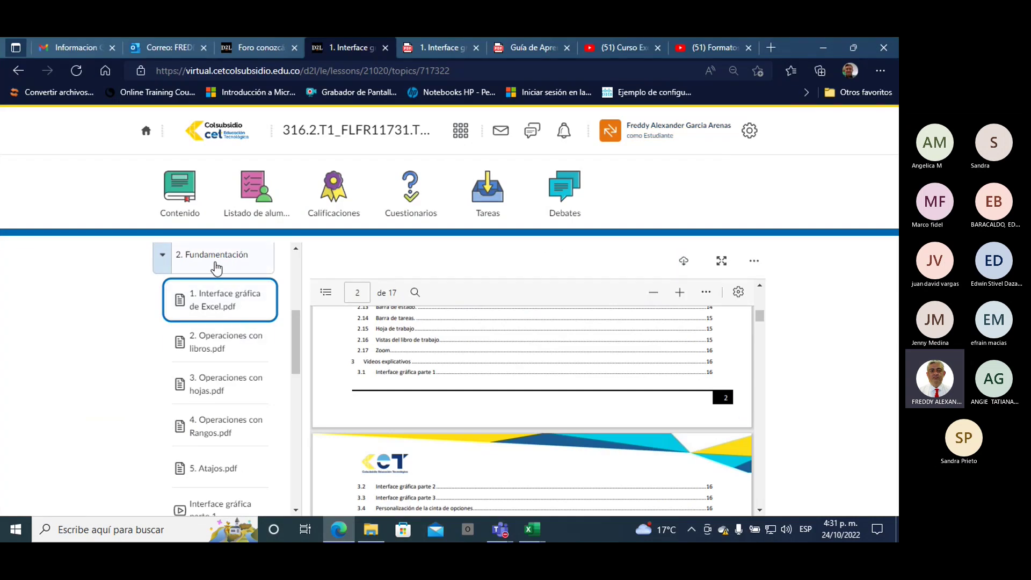
scroll(217, 322, "up", 2)
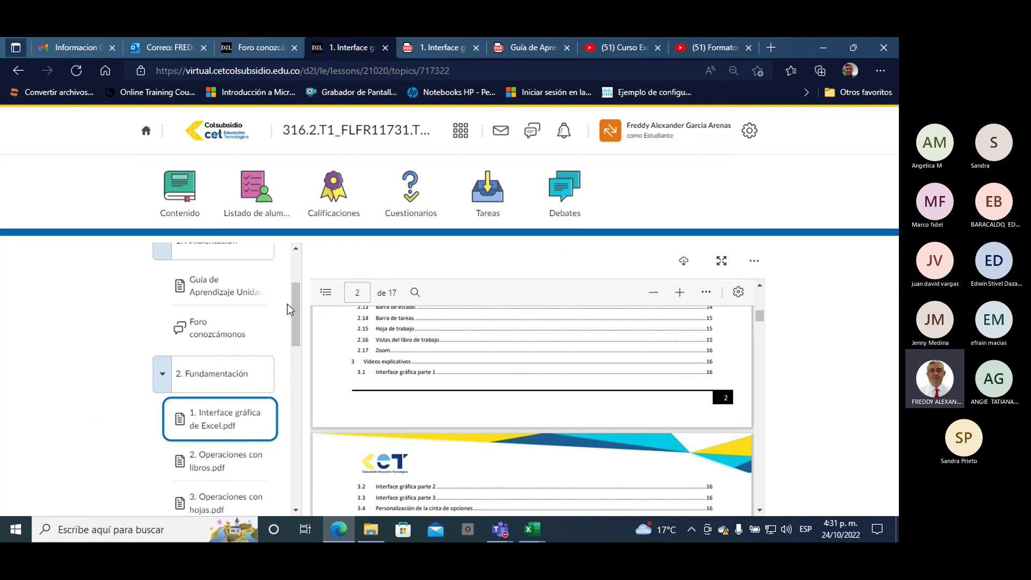
left_click_drag(295, 298, 294, 331)
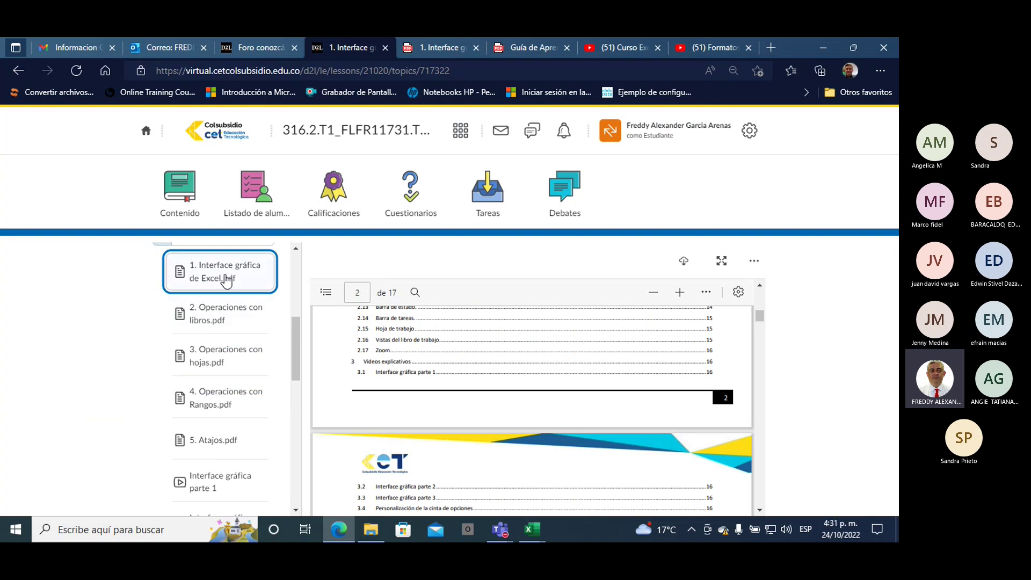
- Open Operaciones con libros, hojas, Rangos, Atajos, then the Interface gráfica parte 1 video
left_click(222, 317)
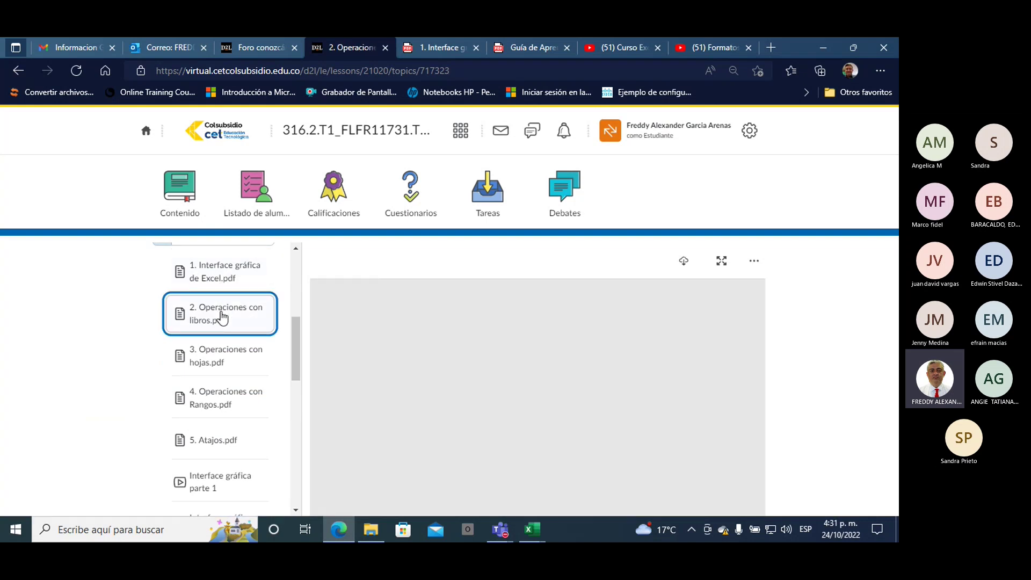
left_click(220, 356)
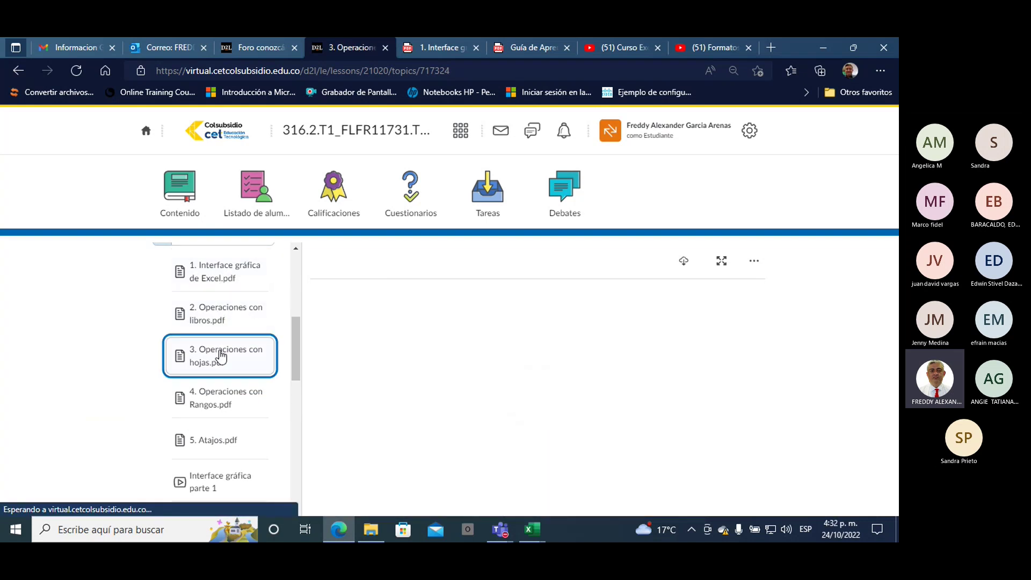
left_click(223, 394)
left_click_drag(297, 322, 295, 343)
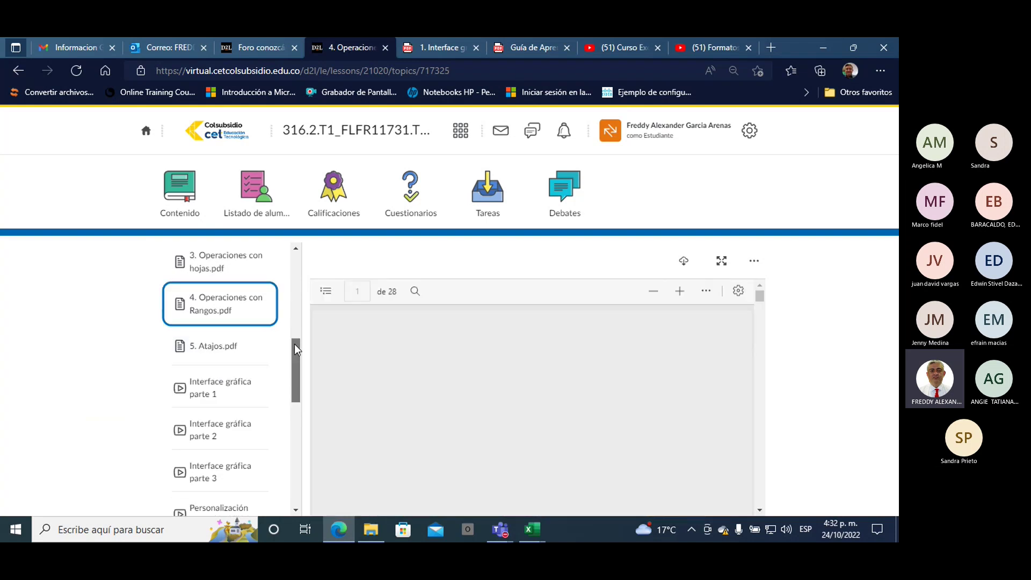
left_click(213, 343)
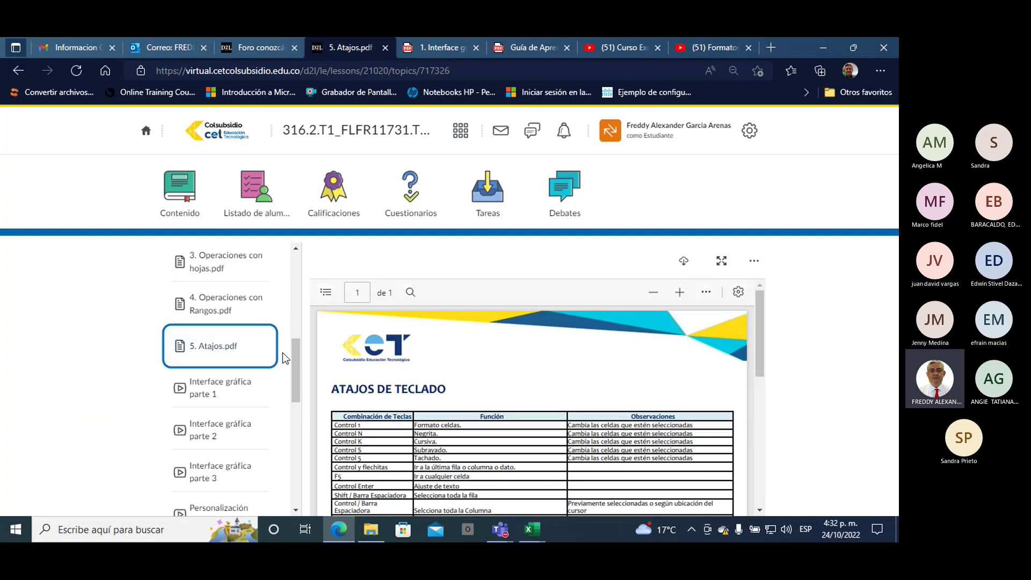
left_click_drag(294, 353, 294, 369)
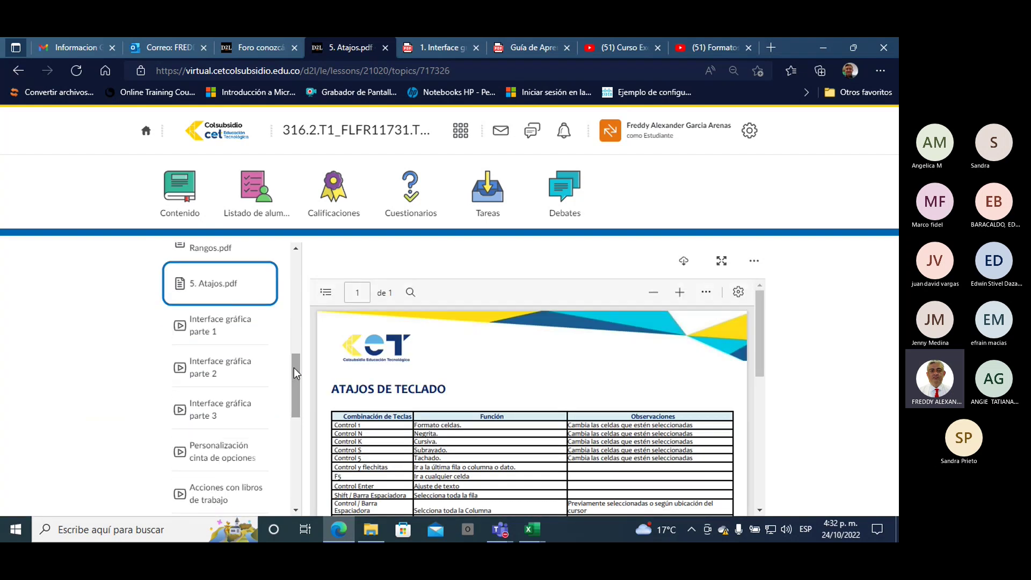
left_click(219, 325)
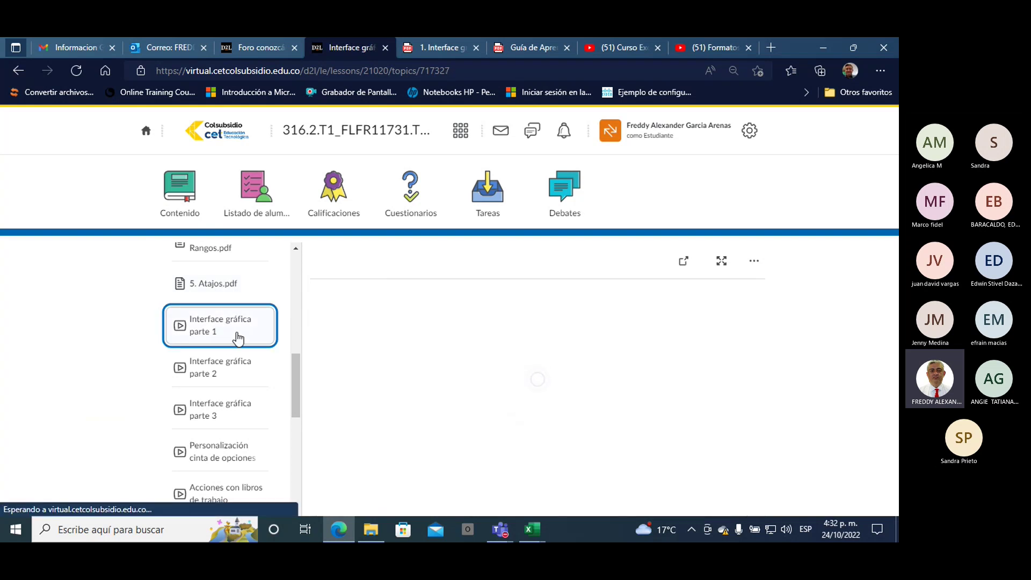
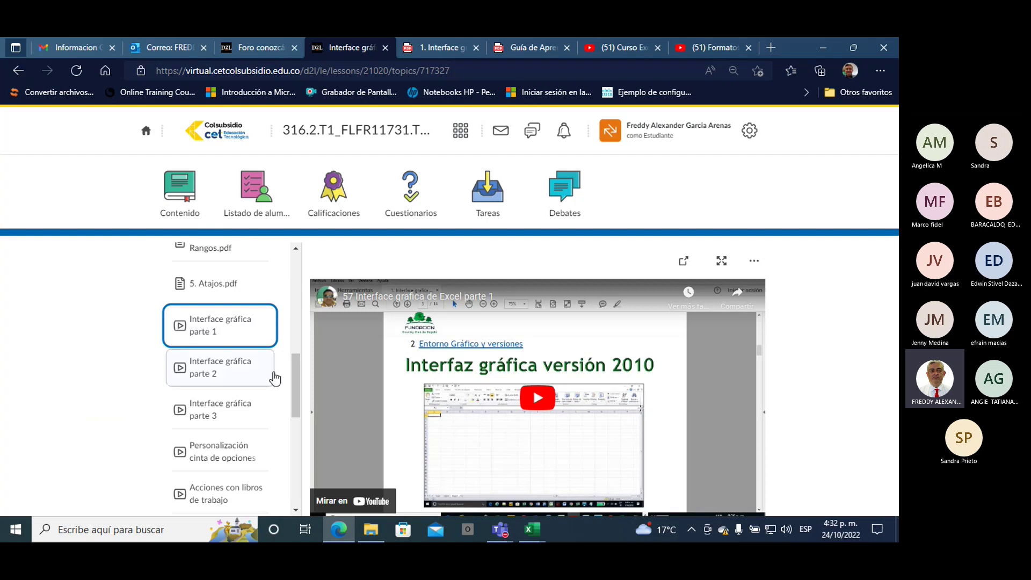
- Scroll the lesson sidebar and open the '3. Apropiación' page with the Taller Unidad 1 download instructions
left_click_drag(295, 370, 297, 418)
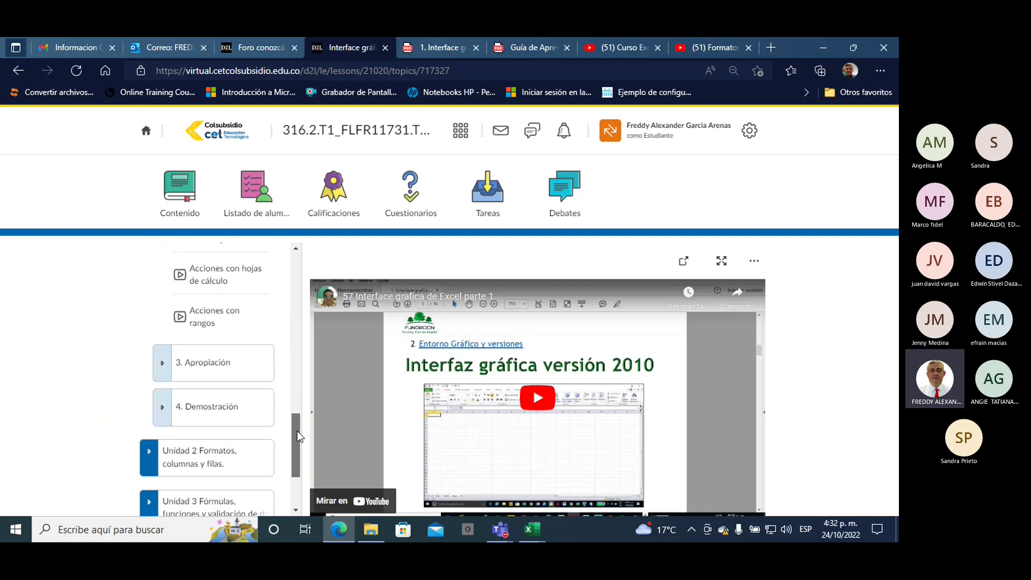
left_click_drag(297, 418, 297, 445)
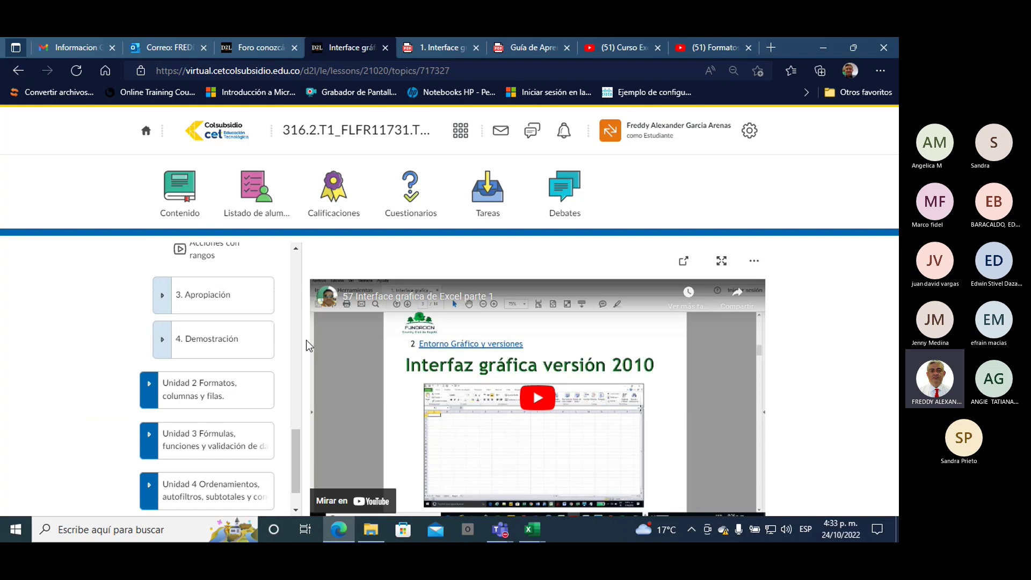
scroll(293, 349, "up", 3)
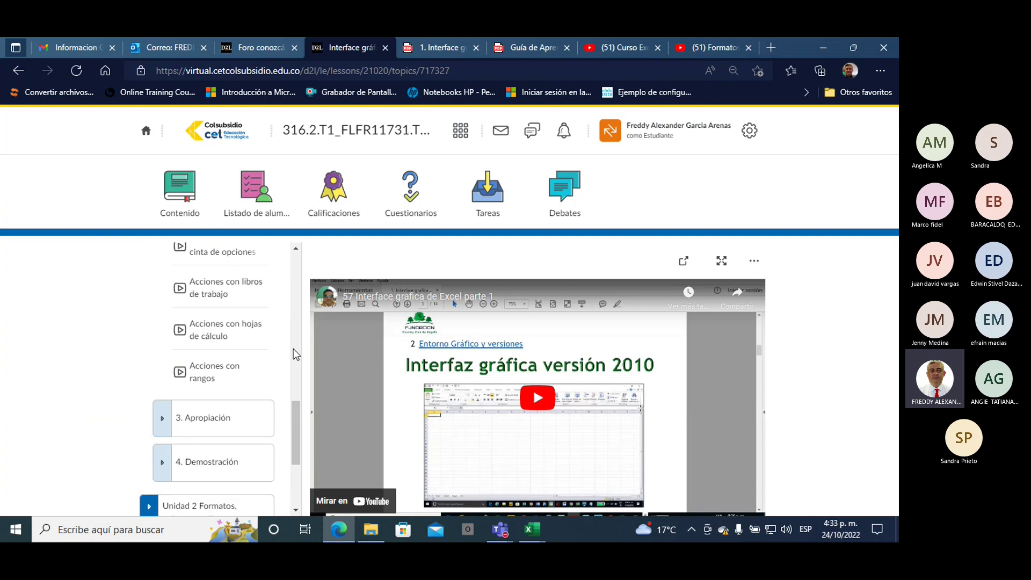
scroll(293, 349, "down", 3)
left_click(207, 304)
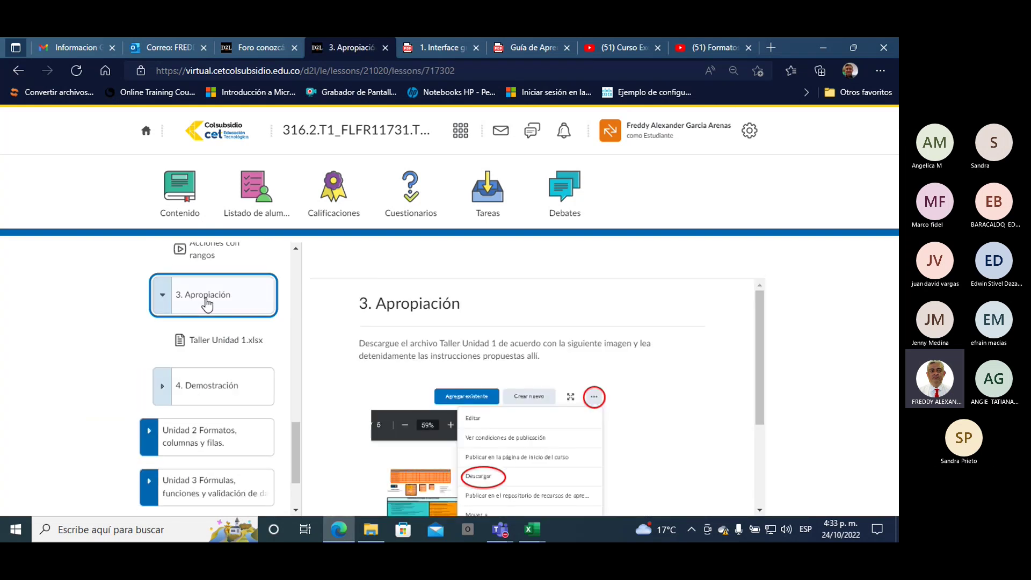
- Open the Taller Unidad 1.xlsx topic and download it, saved as Taller Unidad 1 (6).xlsx
left_click(229, 344)
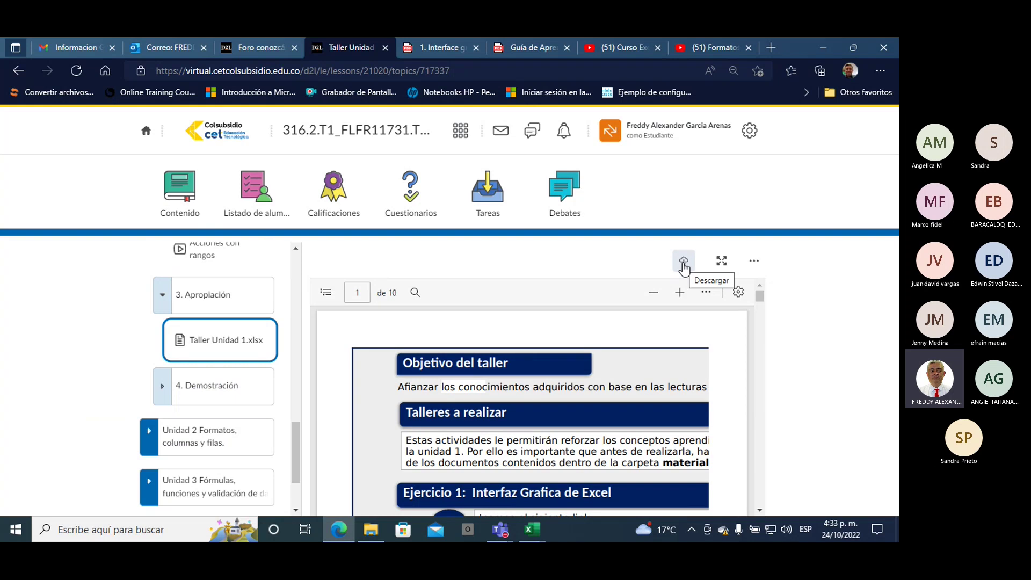
left_click(683, 266)
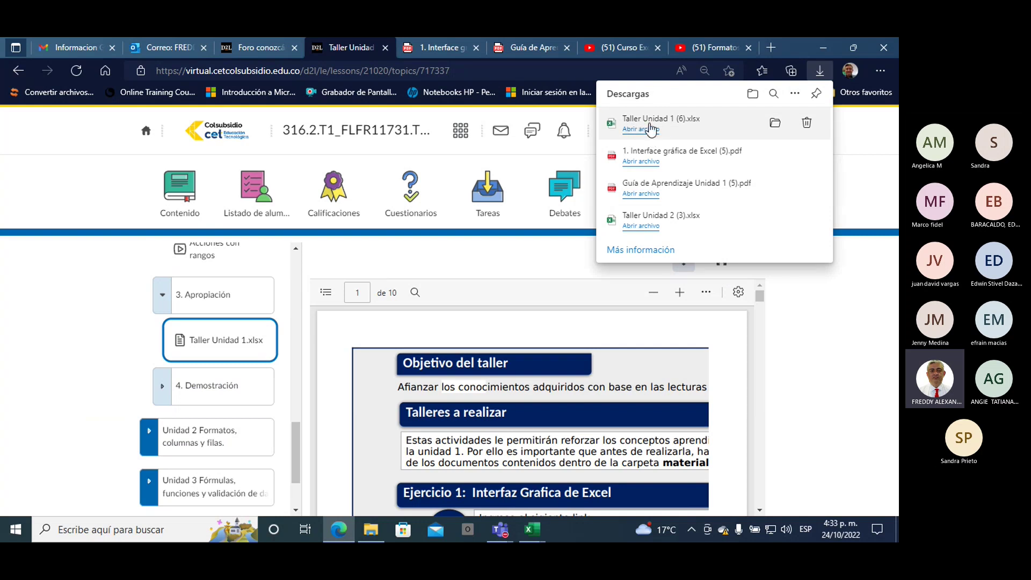
- Open Taller Unidad 1 (6).xlsx in Excel with editing enabled, then return to the course in Edge
left_click(649, 129)
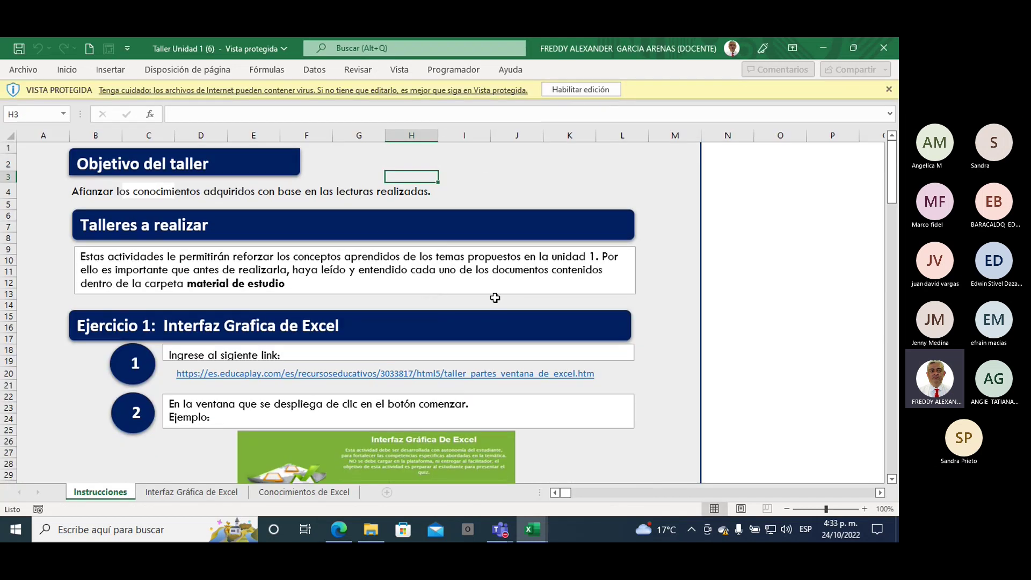
left_click(564, 90)
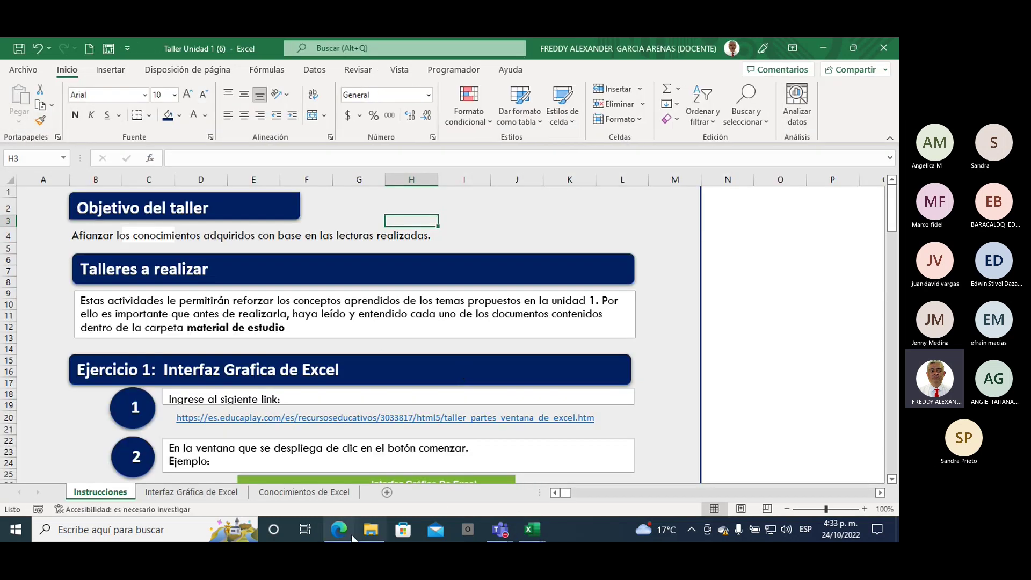
left_click(349, 532)
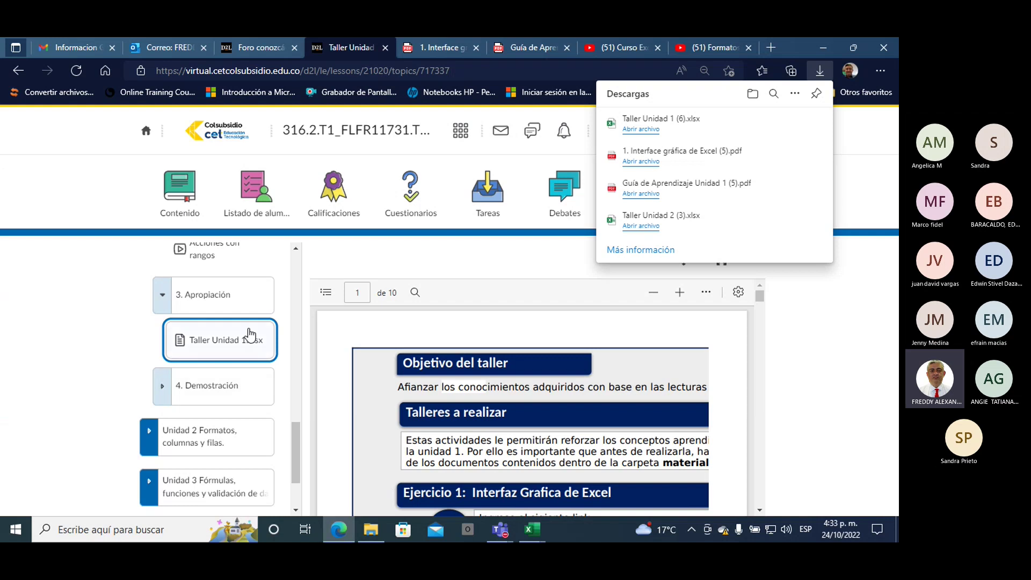
- Under 4. Demostración, open the Evaluación de cierre- Unidad 1 quiz summary showing 2 allowed attempts
left_click(229, 299)
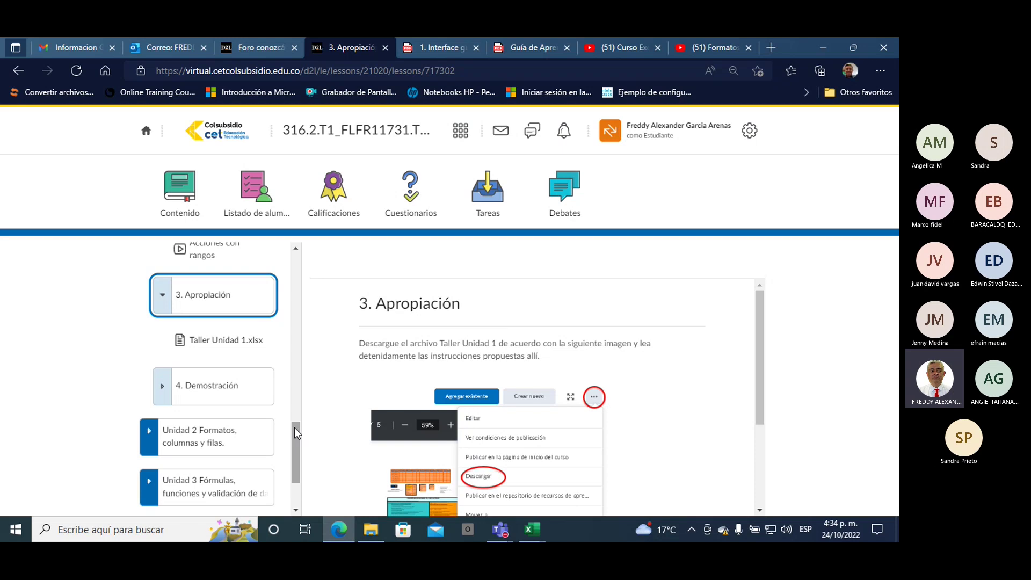
left_click_drag(294, 436, 300, 454)
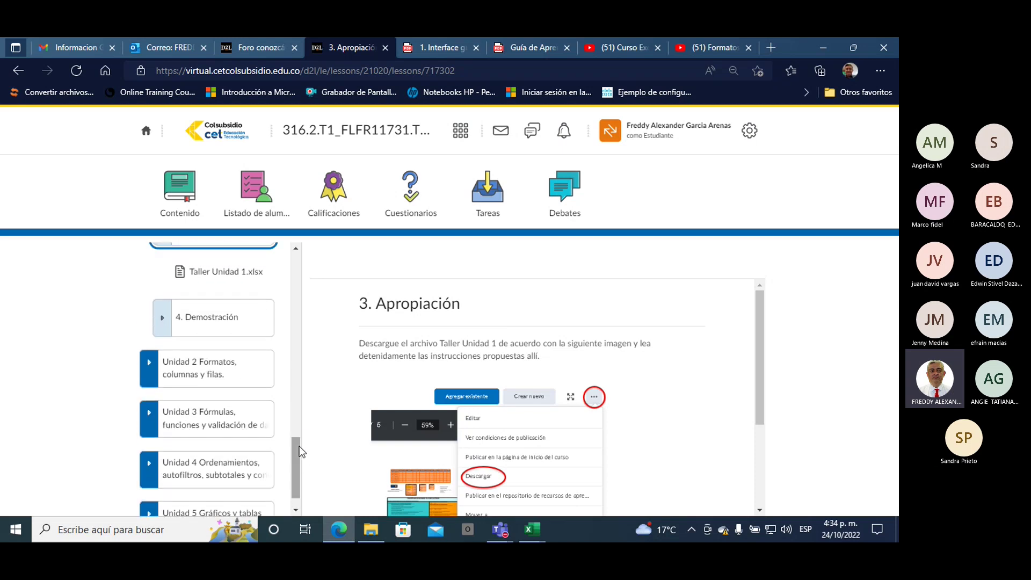
left_click(220, 323)
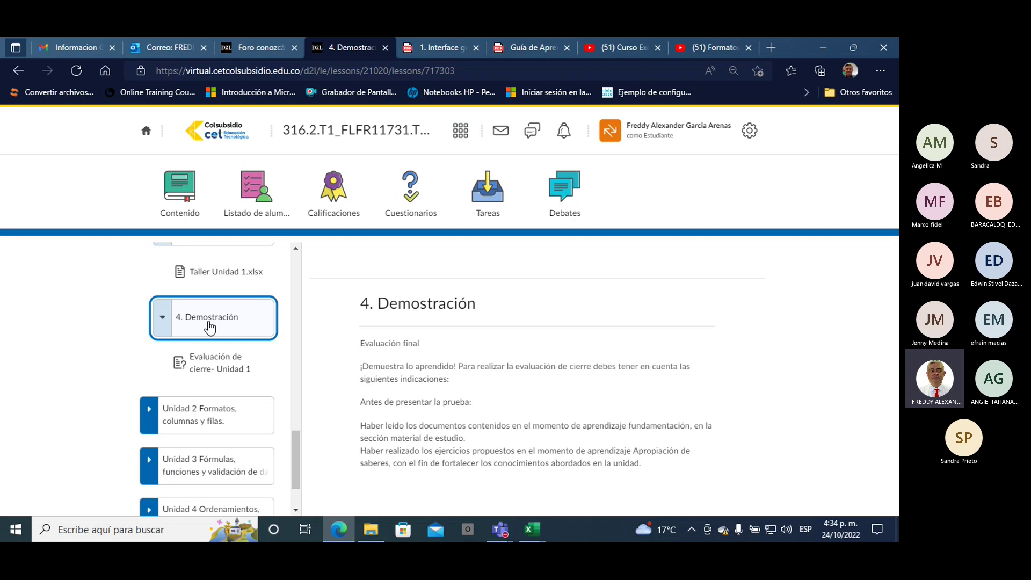
left_click(211, 363)
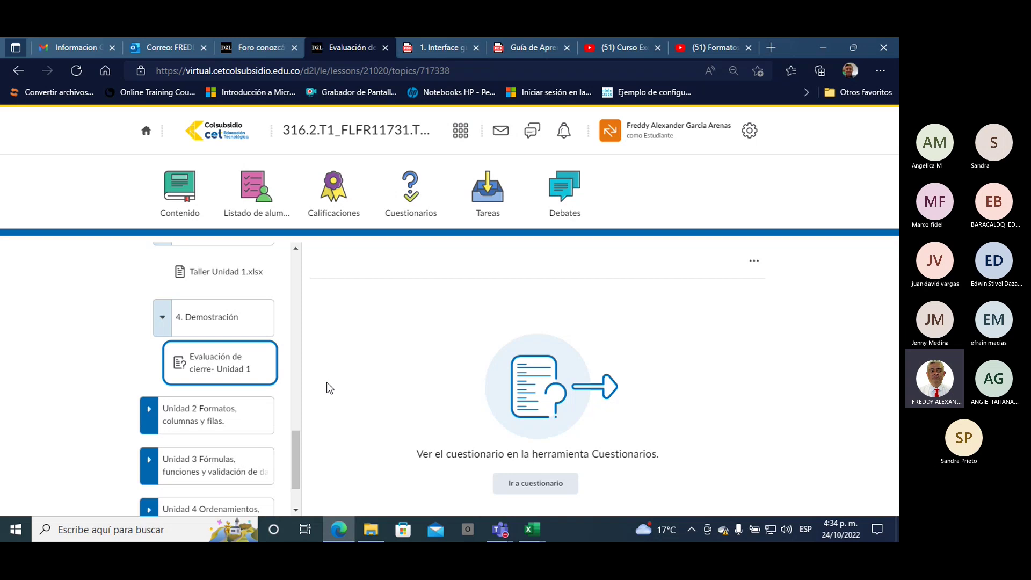
left_click(526, 488)
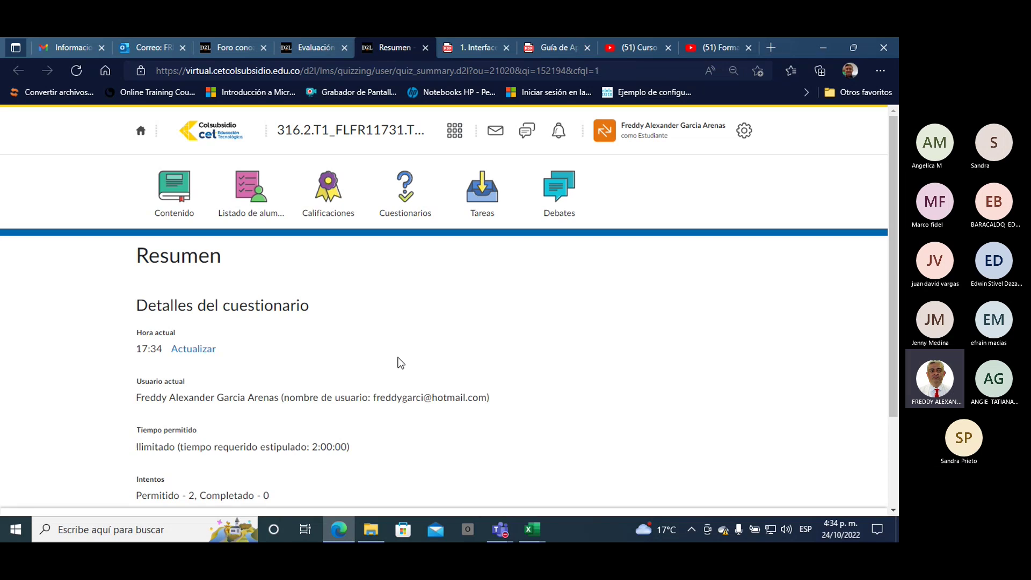
scroll(400, 363, "down", 2)
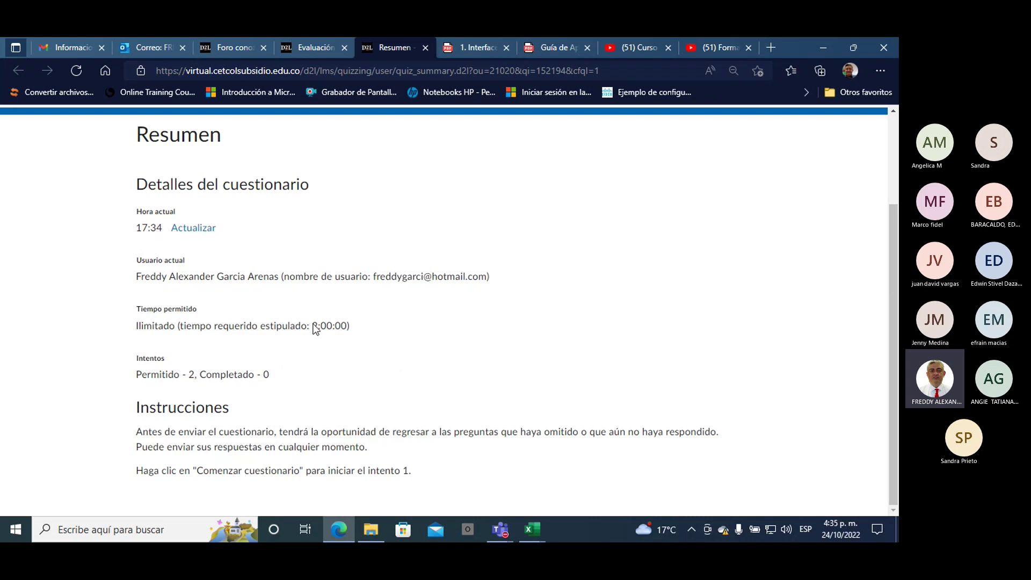
left_click_drag(313, 325, 348, 325)
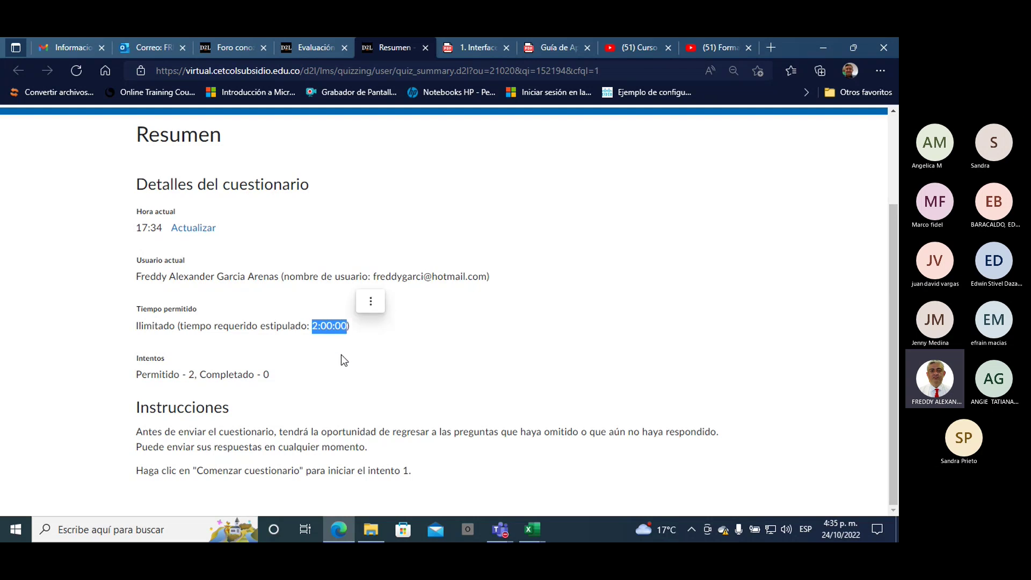
left_click(134, 374)
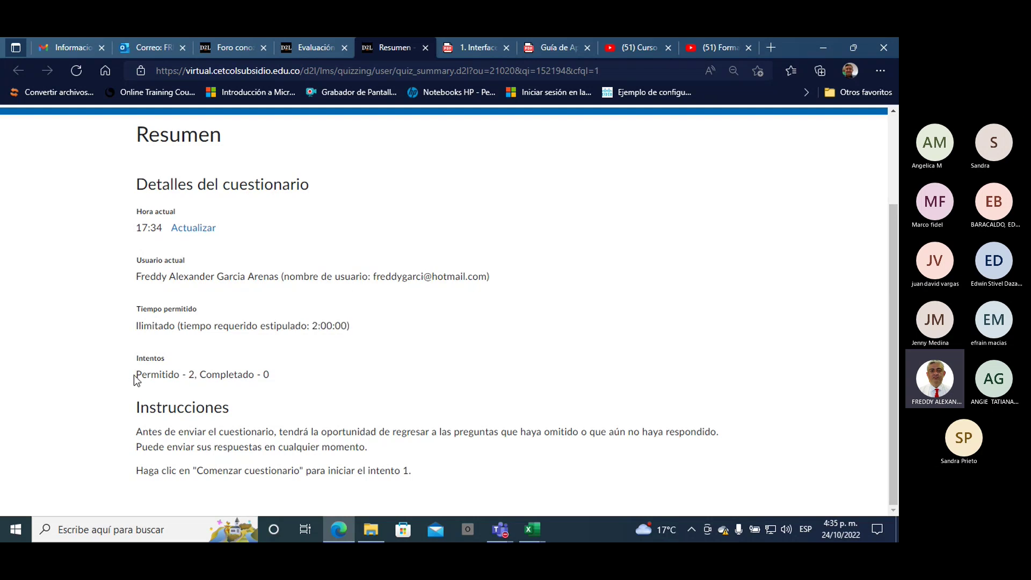
left_click_drag(133, 375, 192, 374)
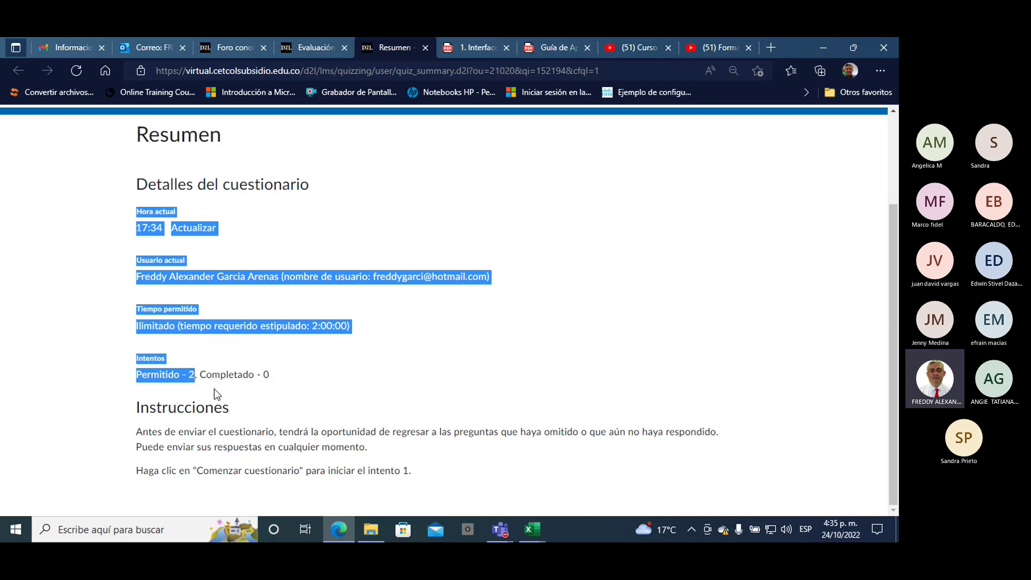
double_click(191, 376)
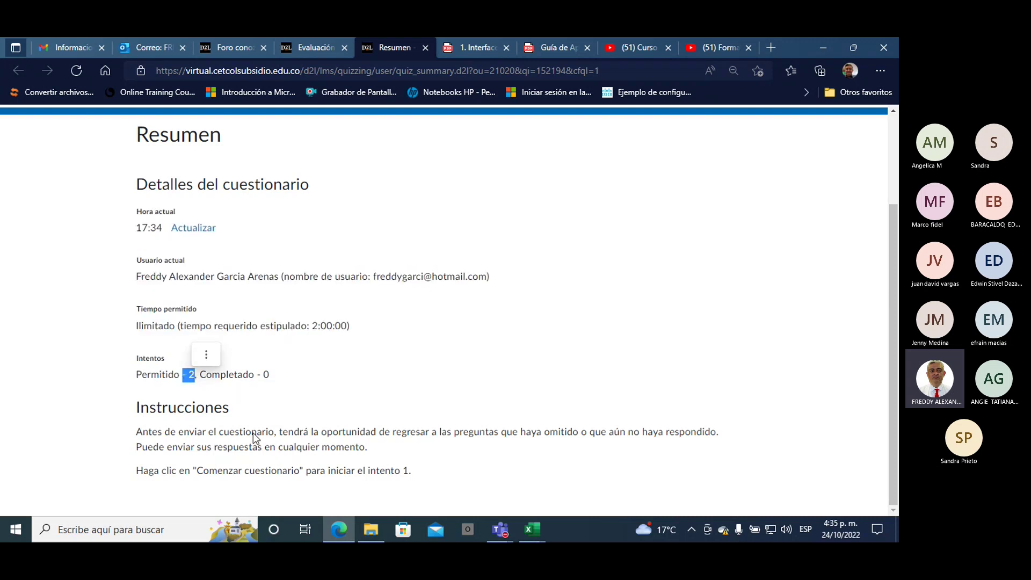
left_click(199, 469)
left_click_drag(198, 471, 273, 474)
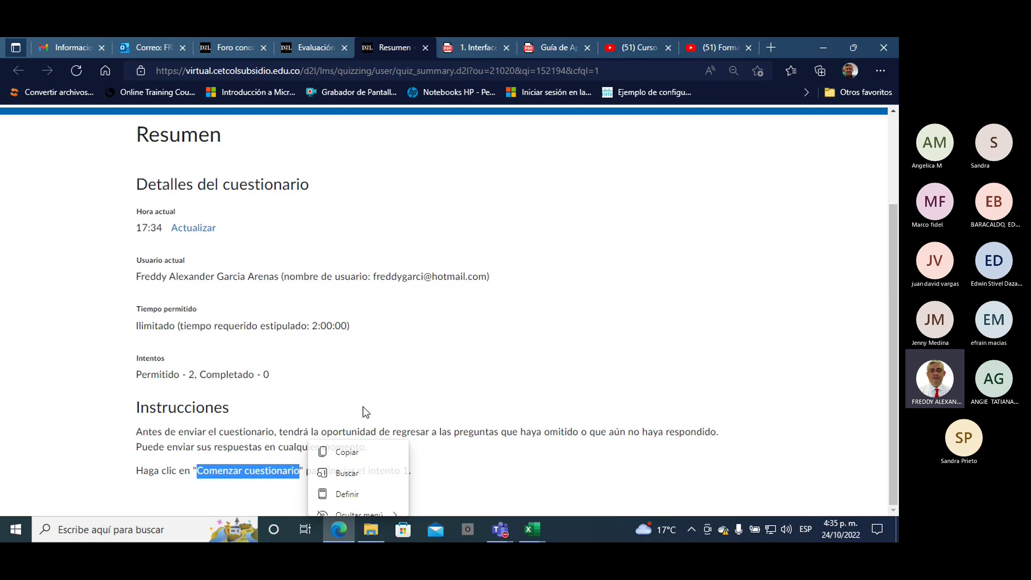
left_click(358, 401)
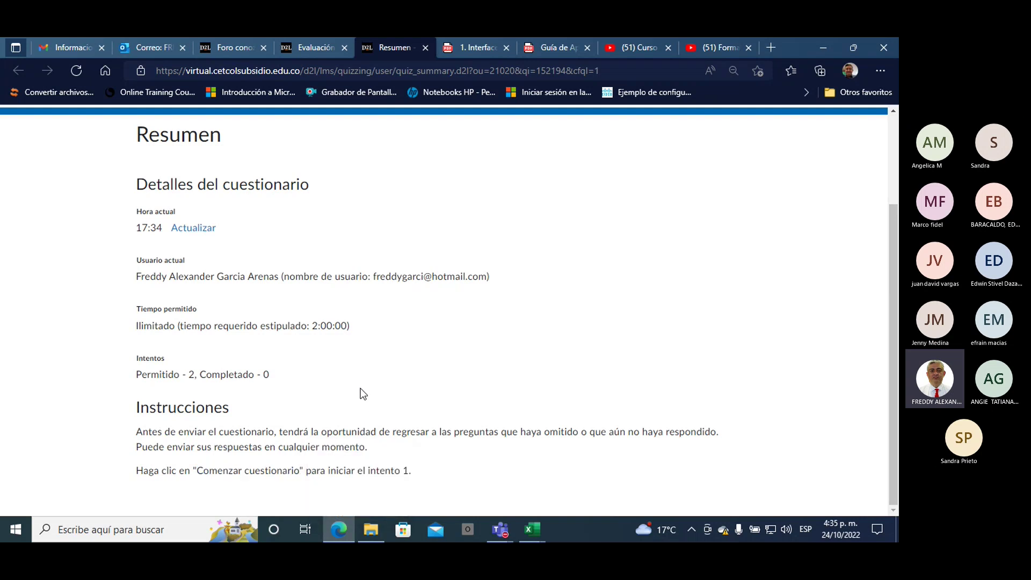
left_click_drag(196, 470, 300, 476)
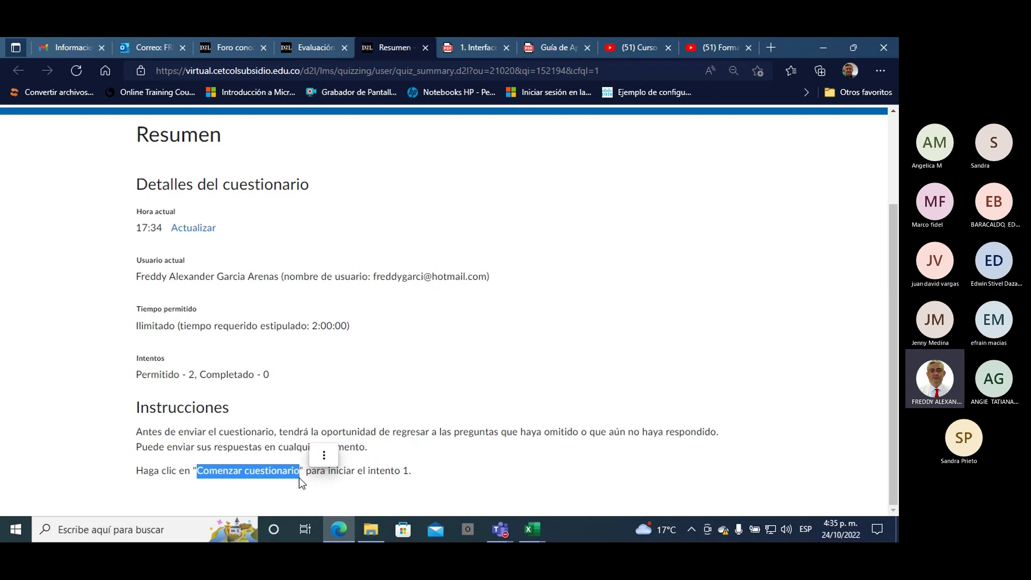
left_click(189, 375)
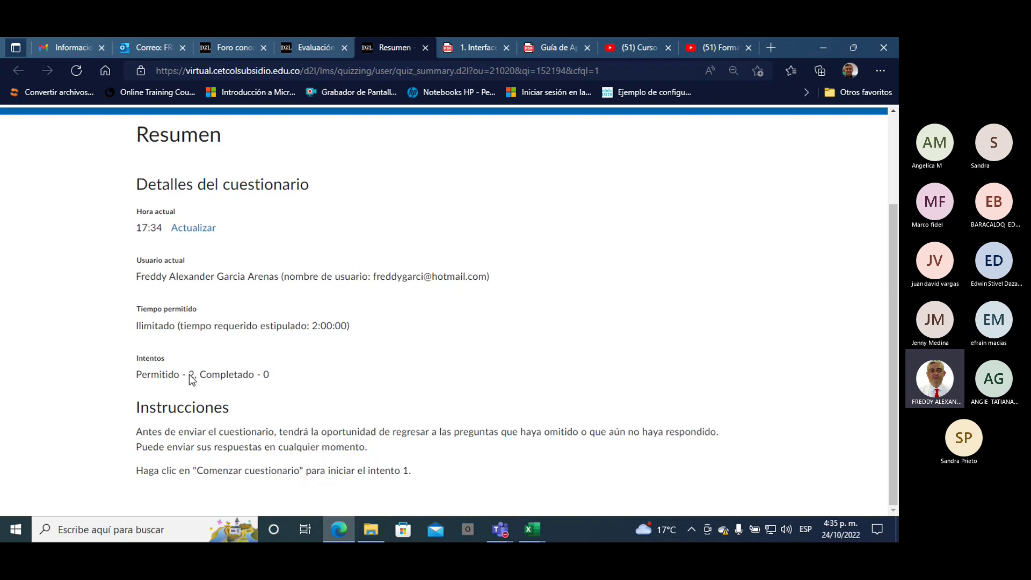
double_click(191, 376)
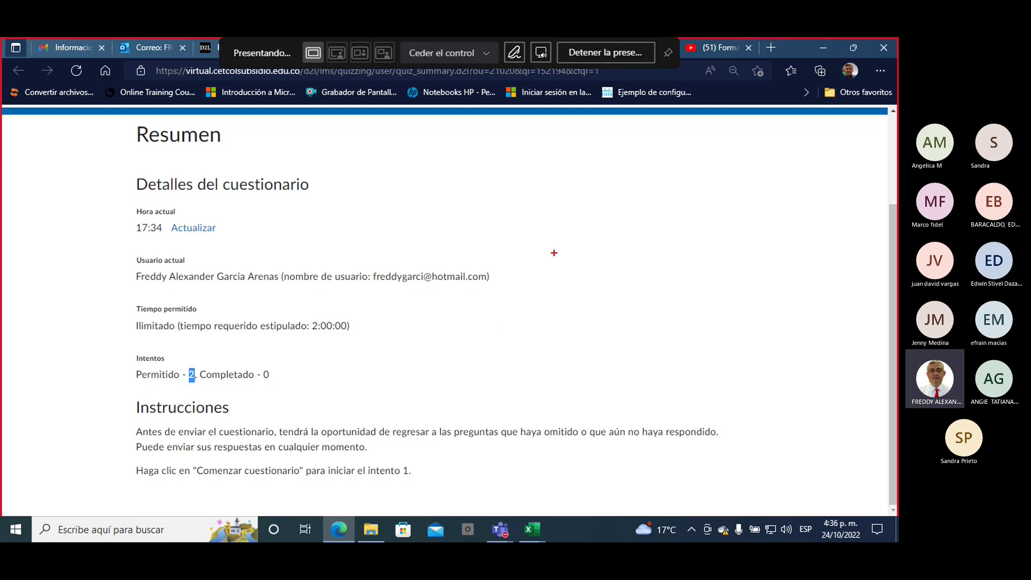
- Handwrite a red '5 → 3' beside the quiz details and draw an arc above it
mouse_move(538, 173)
left_mouse_down()
mouse_move(577, 176)
mouse_move(533, 261)
mouse_move(527, 251)
left_mouse_up()
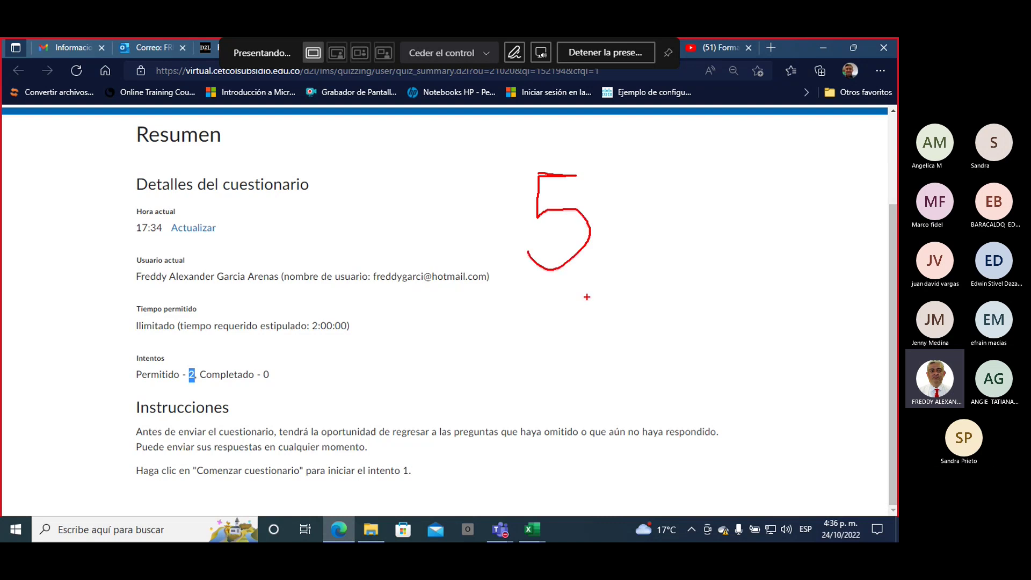
mouse_move(617, 227)
left_mouse_down()
mouse_move(650, 228)
mouse_move(632, 247)
left_mouse_up()
mouse_move(680, 187)
left_mouse_down()
mouse_move(717, 189)
mouse_move(678, 250)
left_mouse_up()
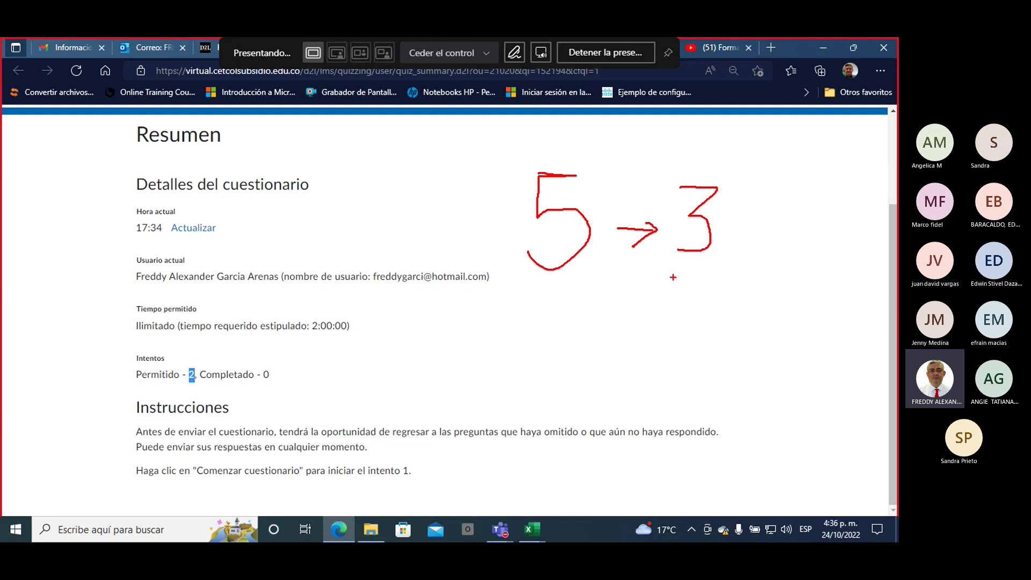
left_click_drag(513, 161, 750, 178)
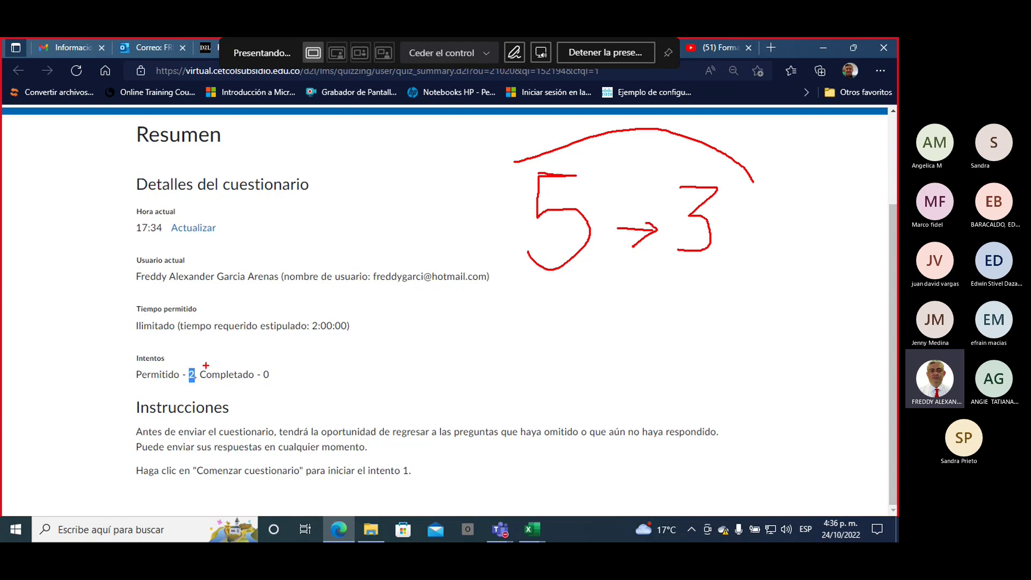
- Ink 'Alta', '3,5' and a circled '4,0' by the attempts line, underline 5 → 3, circle the 3
mouse_move(204, 361)
left_mouse_down()
mouse_move(152, 348)
mouse_move(204, 365)
left_mouse_up()
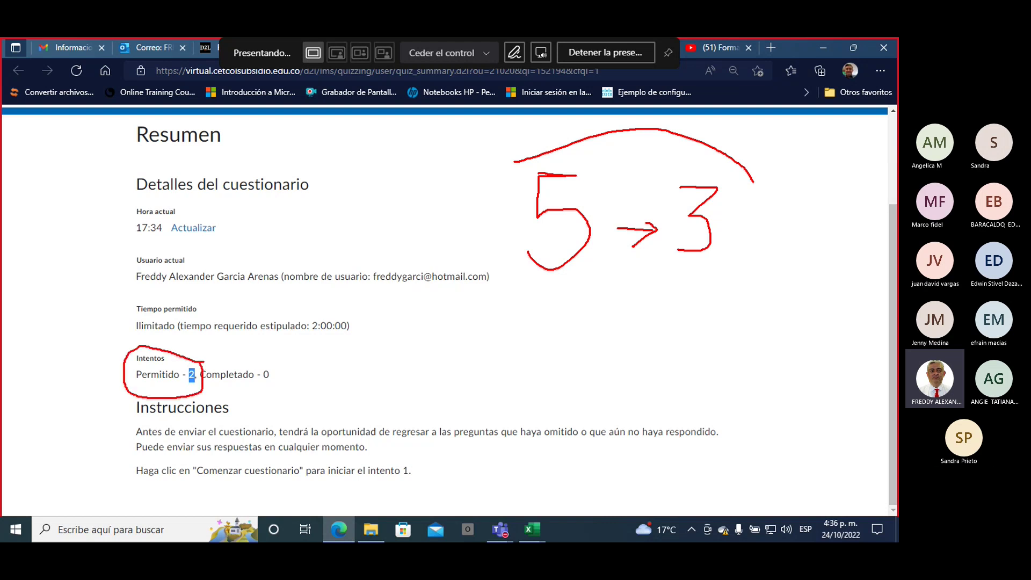
mouse_move(220, 358)
left_mouse_down()
mouse_move(327, 356)
mouse_move(349, 385)
mouse_move(370, 367)
left_mouse_up()
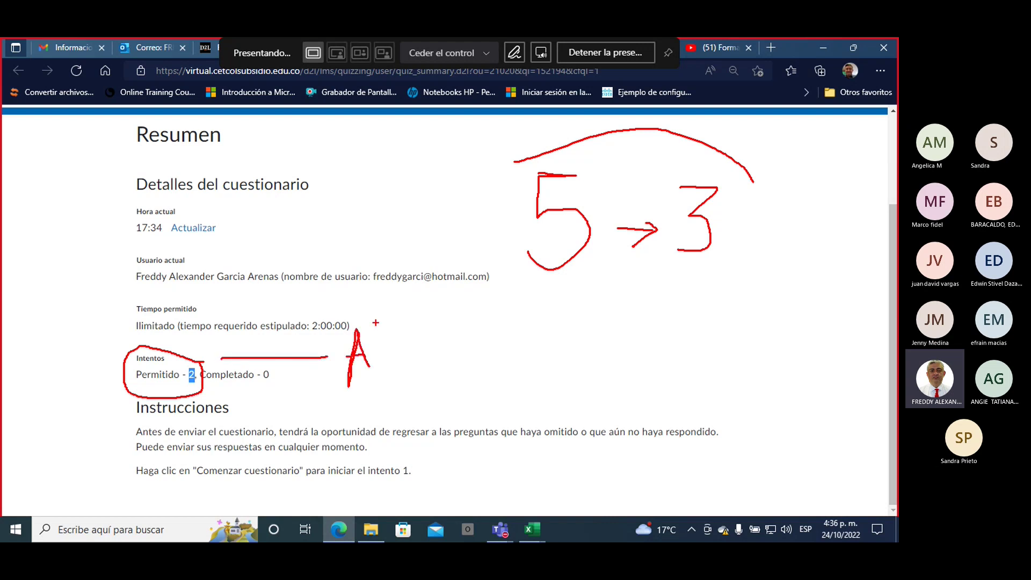
mouse_move(375, 321)
left_mouse_down()
mouse_move(379, 357)
mouse_move(407, 337)
mouse_move(427, 344)
mouse_move(408, 338)
left_mouse_up()
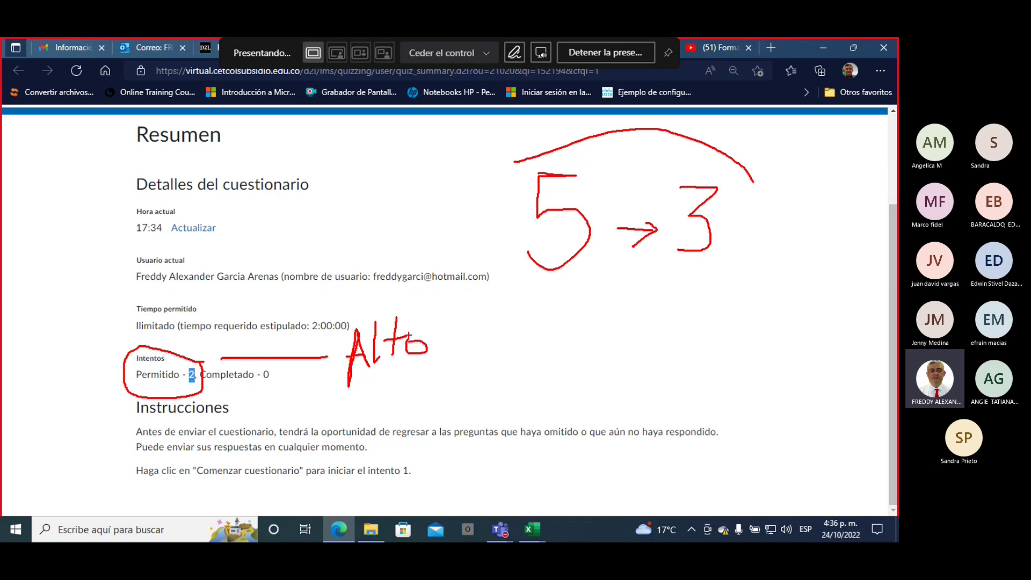
left_click_drag(423, 332, 424, 353)
mouse_move(442, 367)
left_mouse_down()
mouse_move(445, 391)
mouse_move(469, 374)
mouse_move(471, 391)
left_mouse_up()
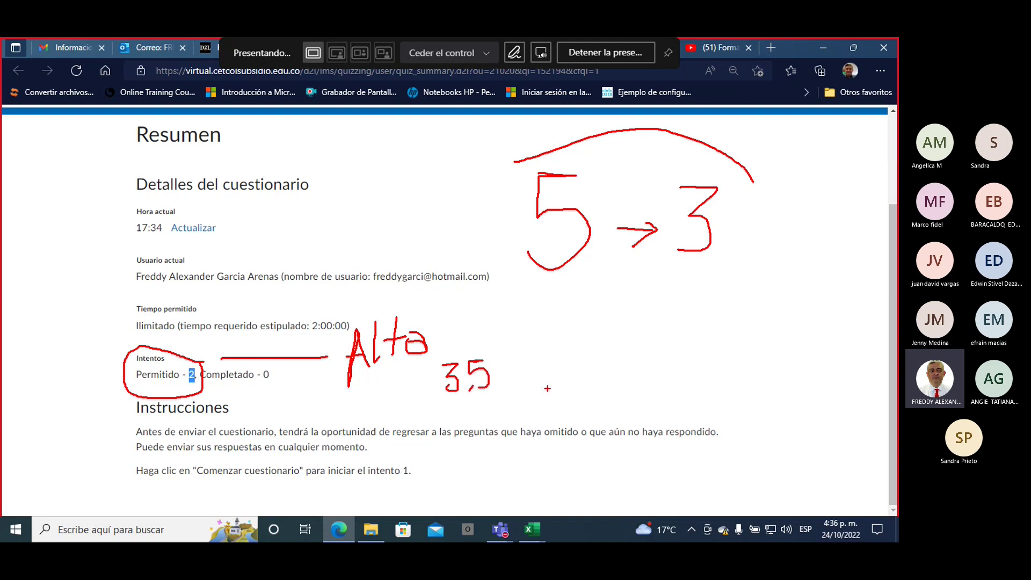
mouse_move(539, 350)
left_mouse_down()
mouse_move(560, 382)
mouse_move(582, 365)
mouse_move(571, 352)
mouse_move(607, 355)
left_mouse_up()
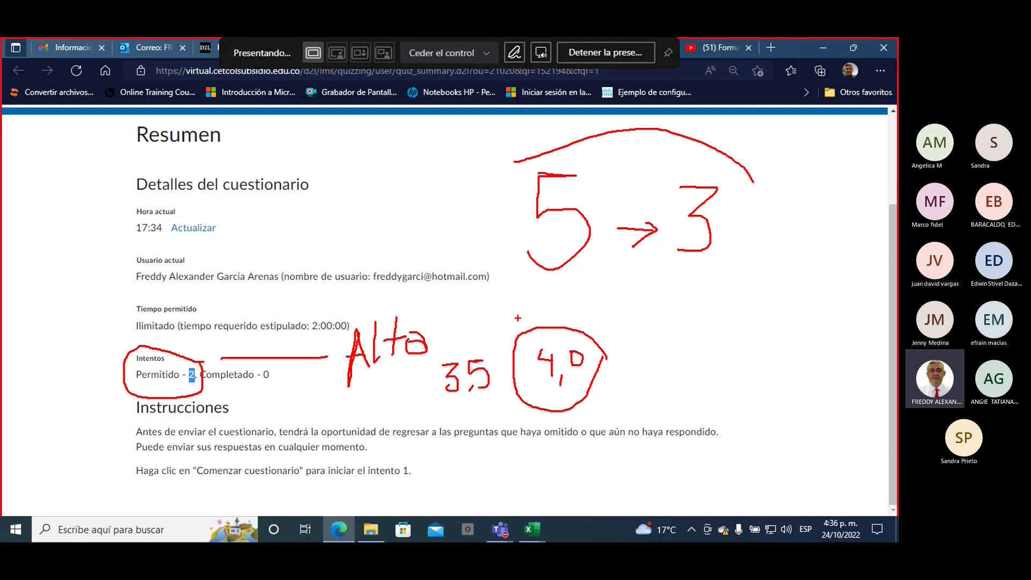
left_click_drag(526, 273, 718, 271)
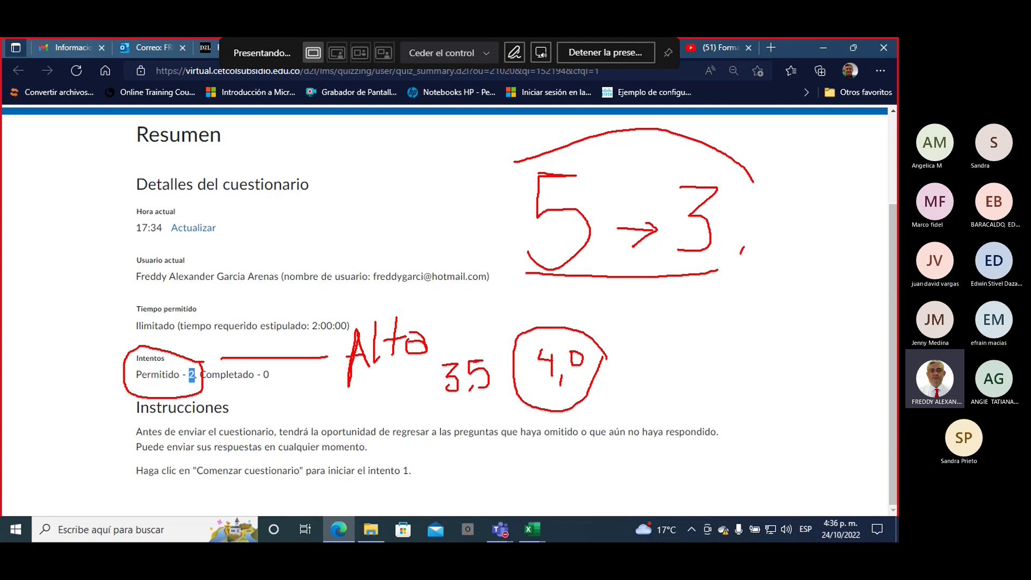
left_click_drag(742, 252, 721, 273)
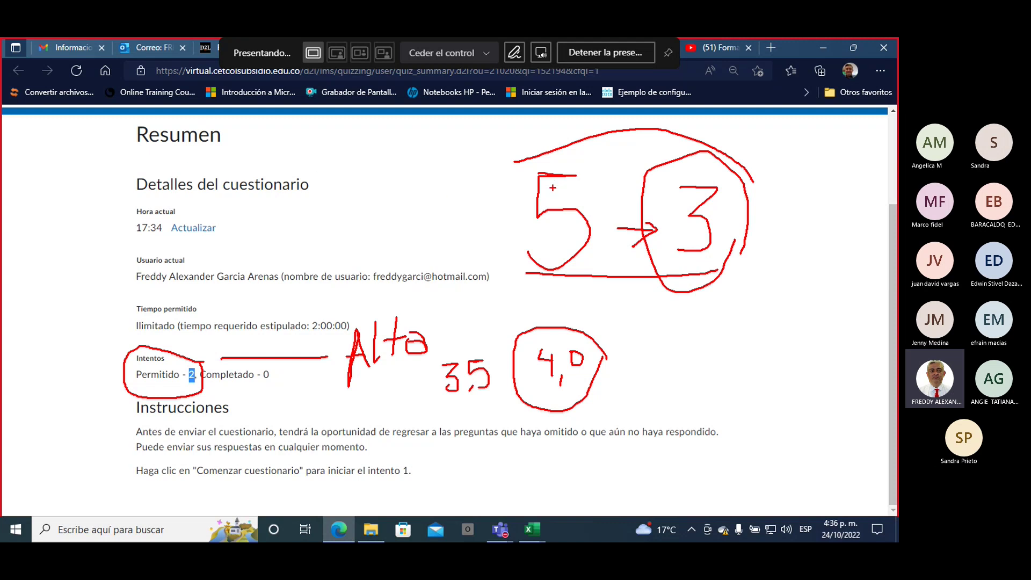
- Clear the ink, close the quiz summary tab and re-maximize Edge on the Evaluación de cierre- Unidad 1 page
key("Escape")
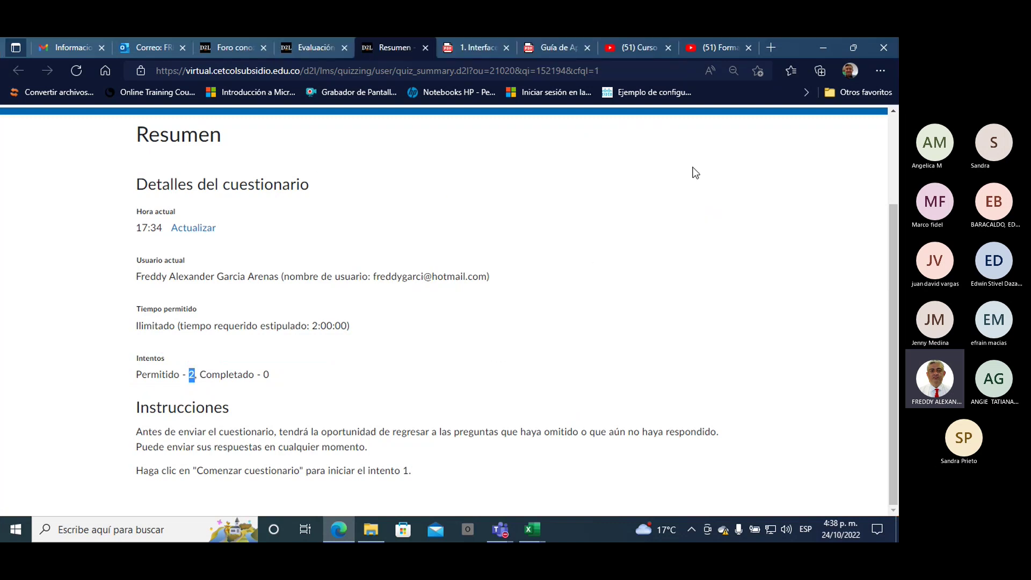
double_click(790, 46)
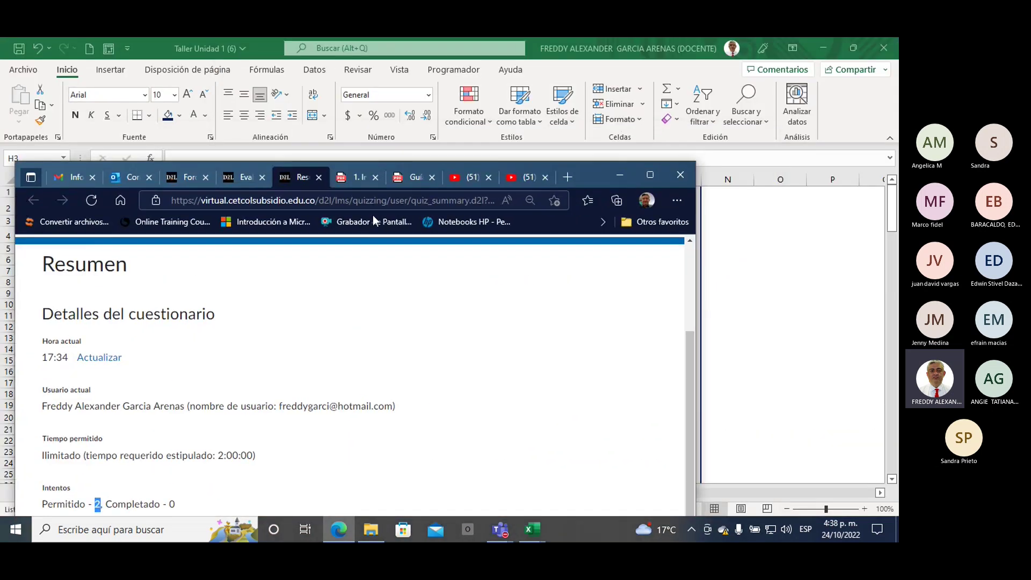
left_click(318, 178)
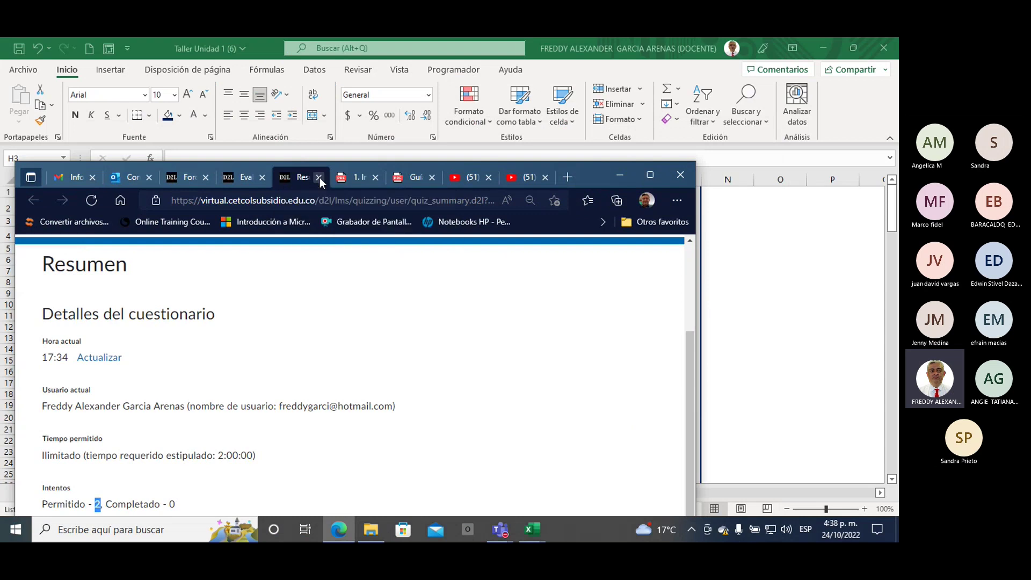
left_click(651, 176)
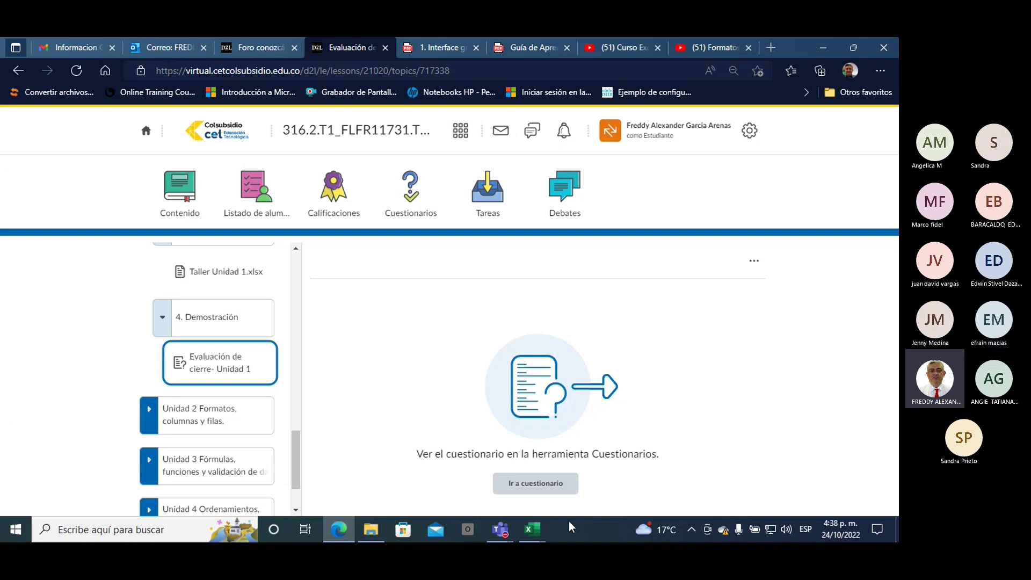
left_click(502, 530)
mouse_move(499, 529)
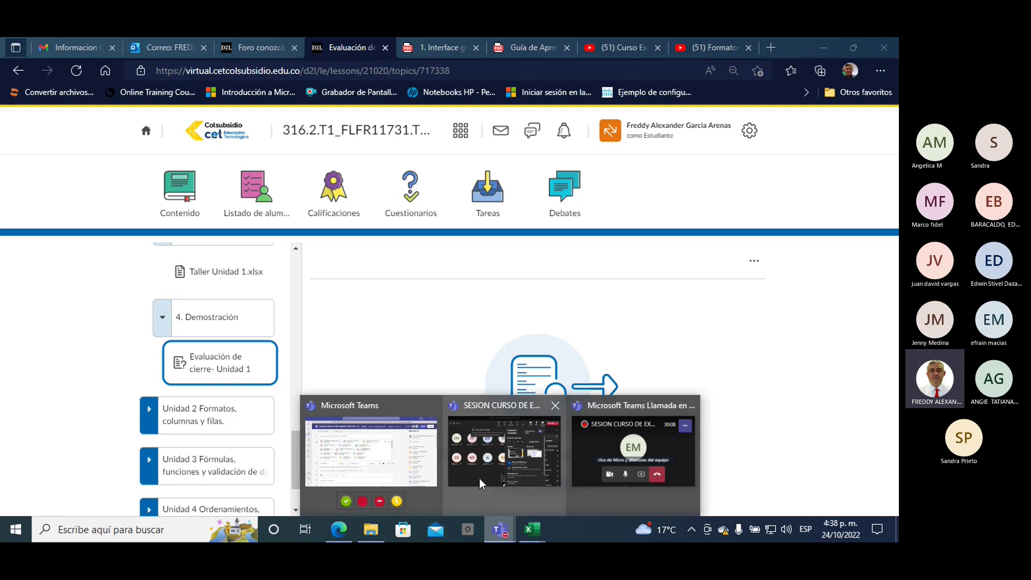
left_click(483, 478)
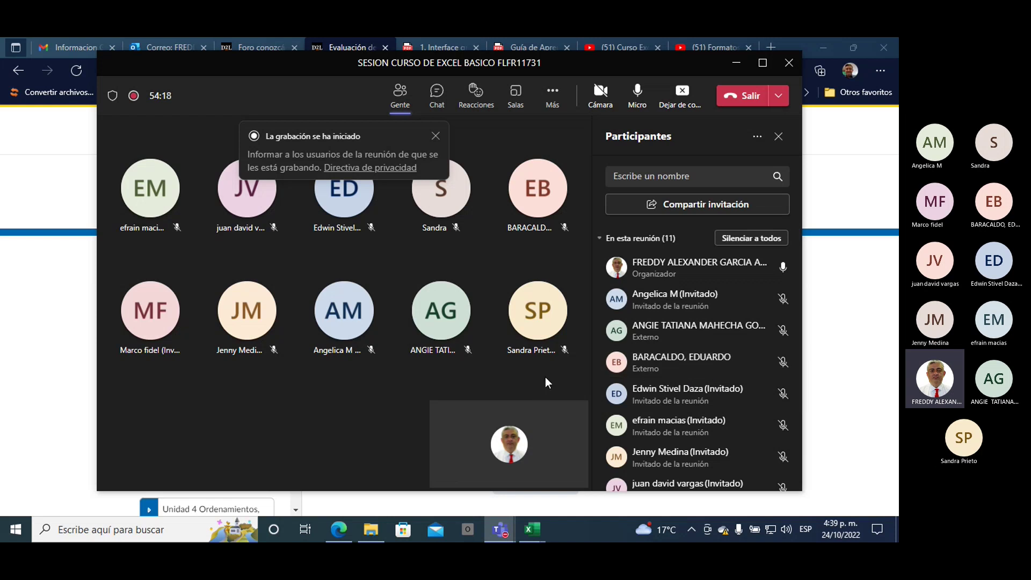
scroll(635, 402, "down", 3)
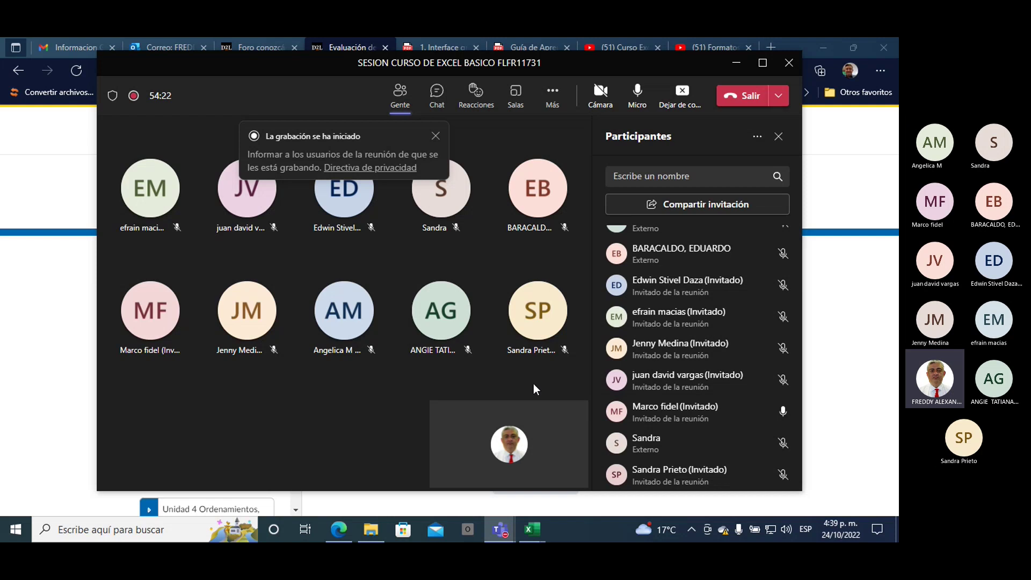
key("XF86AudioRaiseVolume")
left_click(737, 64)
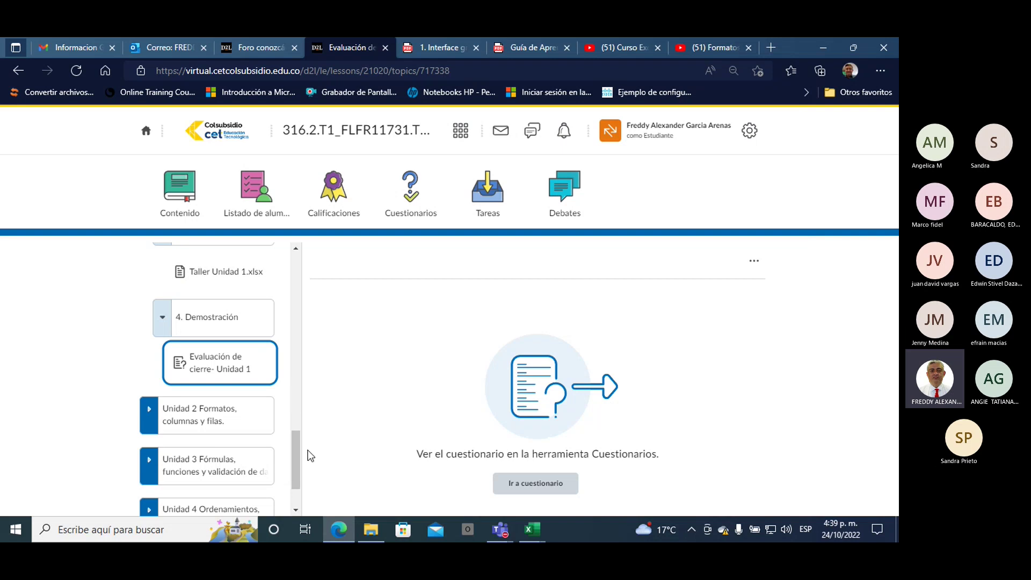
- Scroll the course contents sidebar back up to Unidad 1 Interfaz gráfica de Excel
left_click_drag(295, 450, 285, 298)
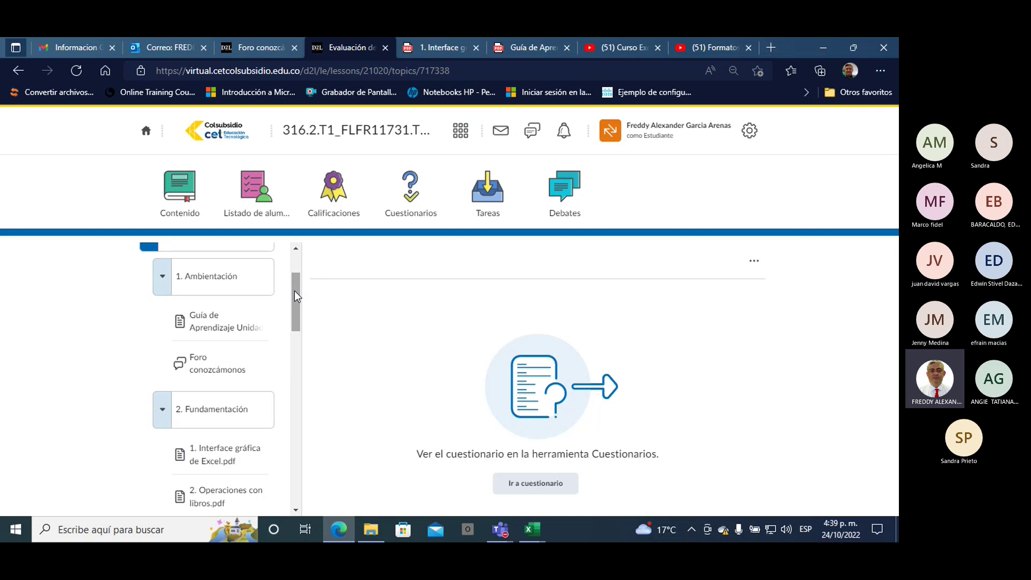
left_click_drag(294, 291, 295, 280)
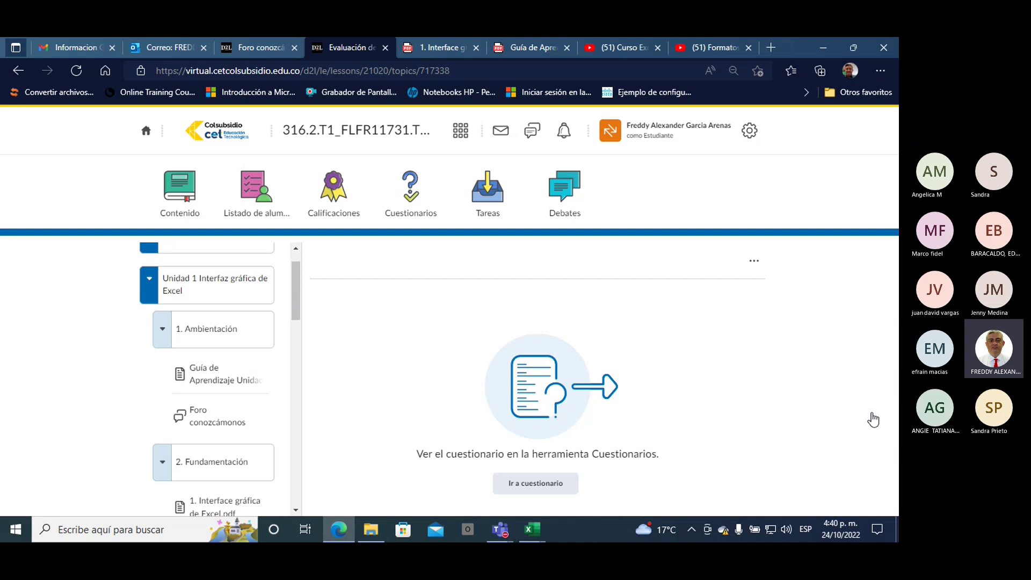
- In a new tab, search the web for 'office' and open the Office 365 login site
left_click(771, 48)
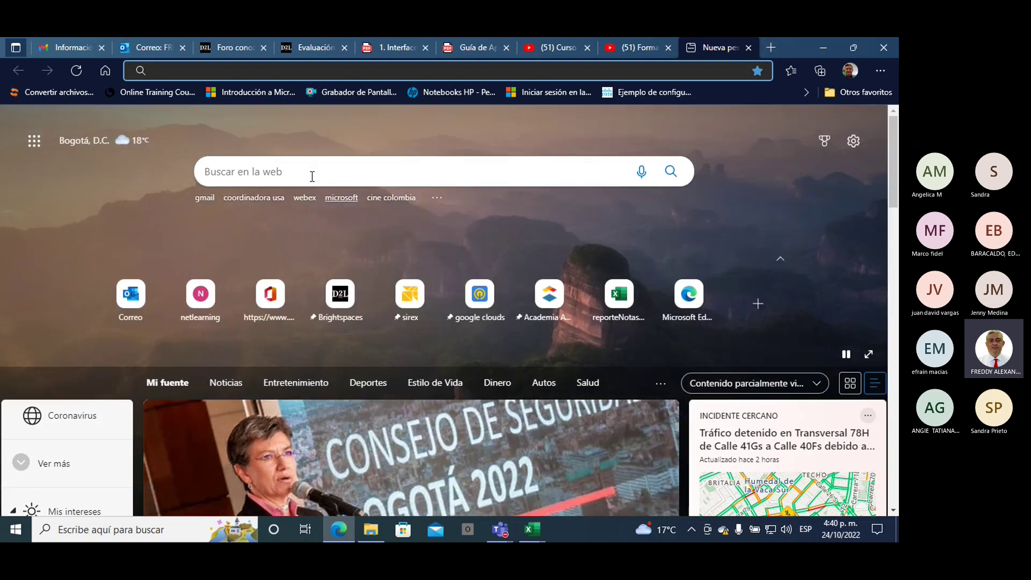
left_click(307, 172)
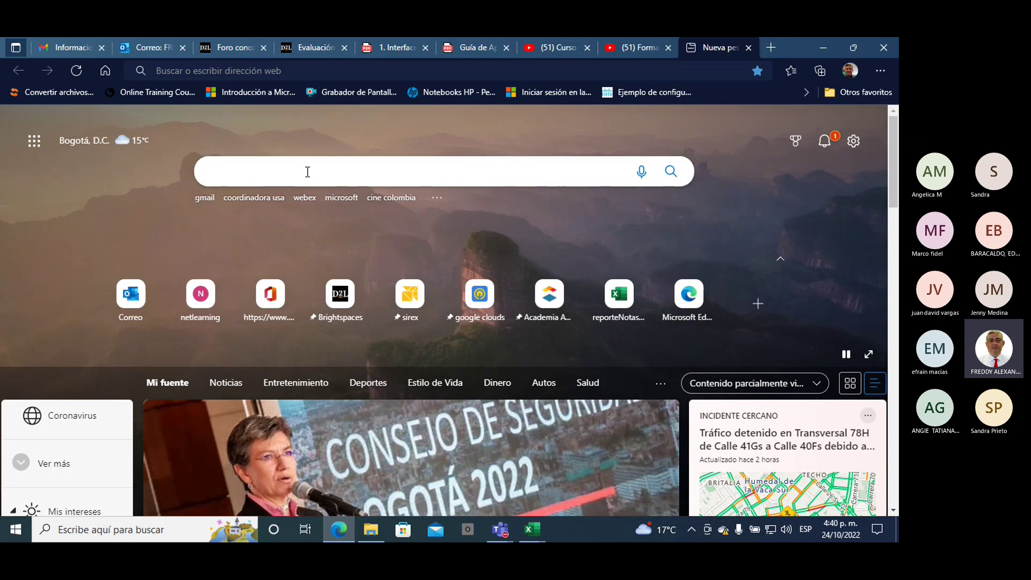
type("office")
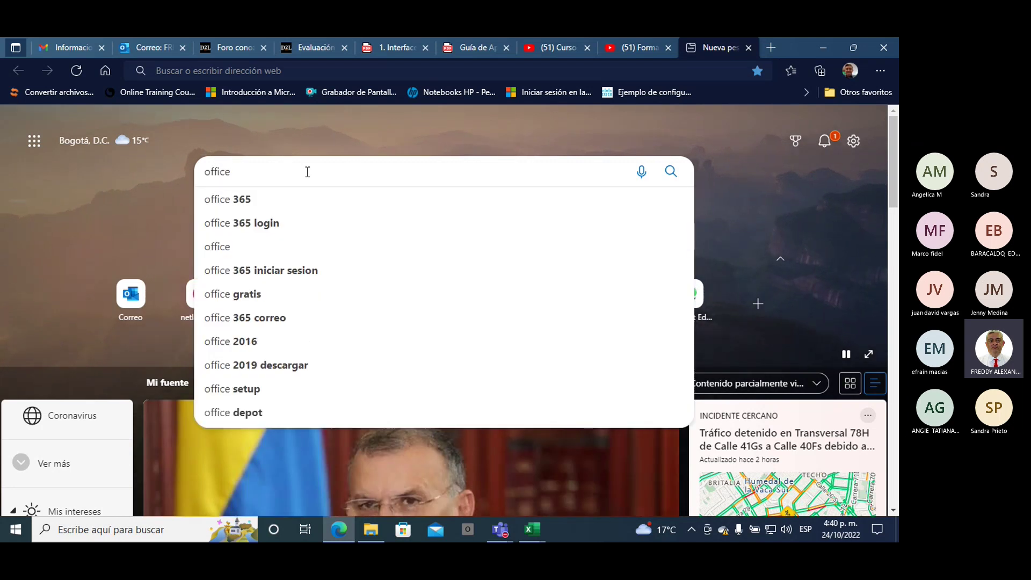
key("Return")
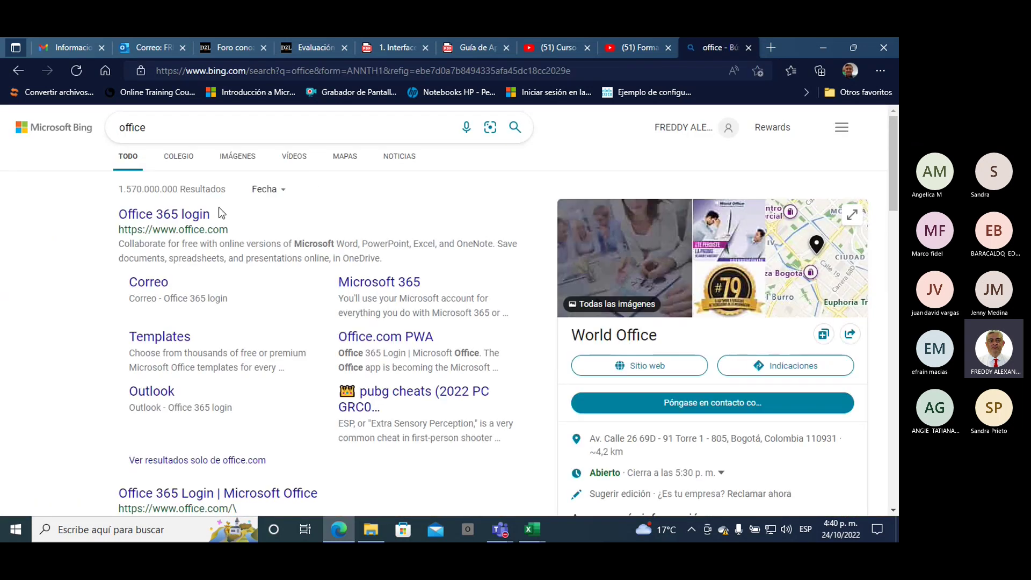
left_click(165, 216)
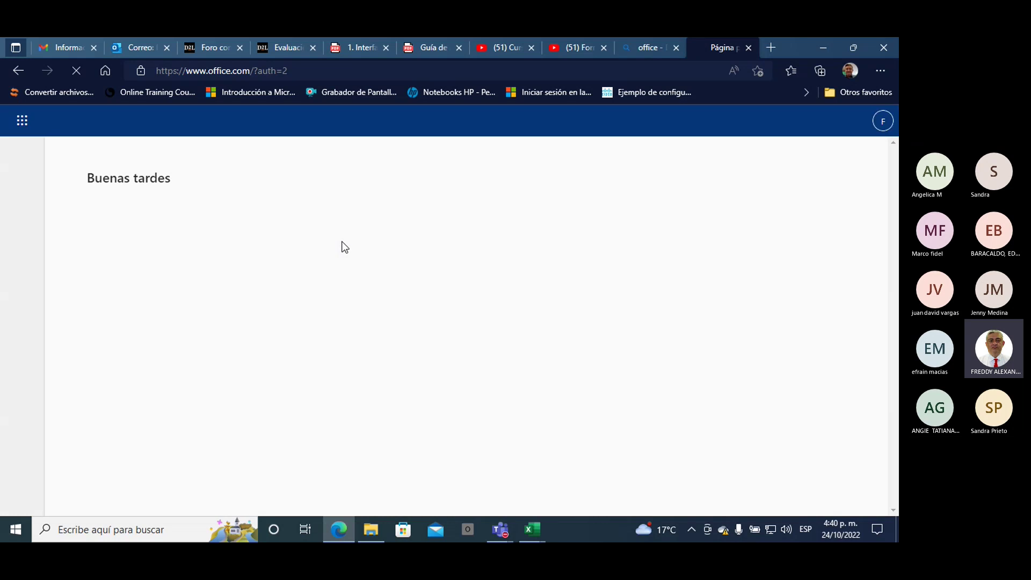
- In another new tab, search 'office' again and open the Microsoft Office download center result
left_click(771, 48)
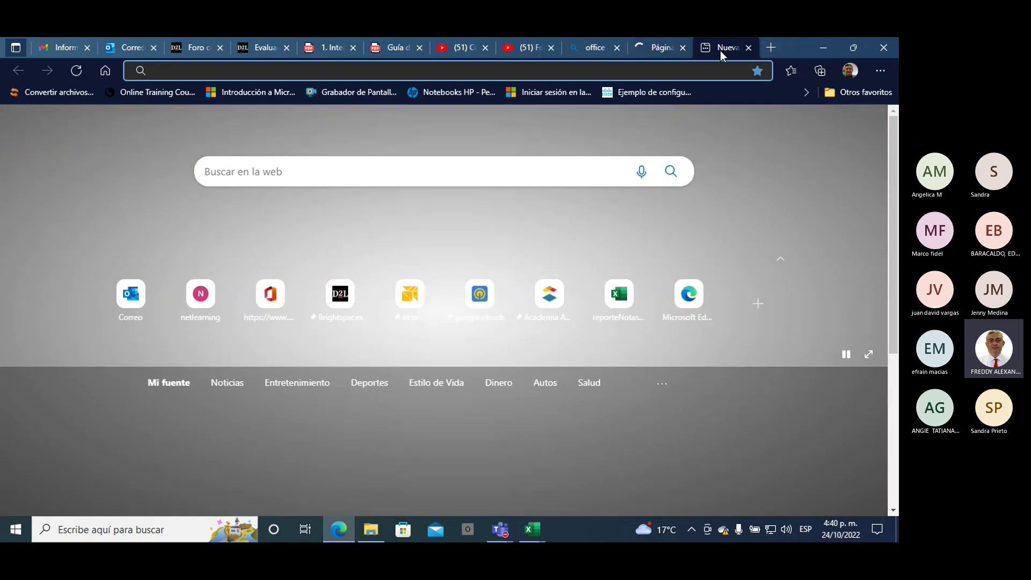
left_click(341, 177)
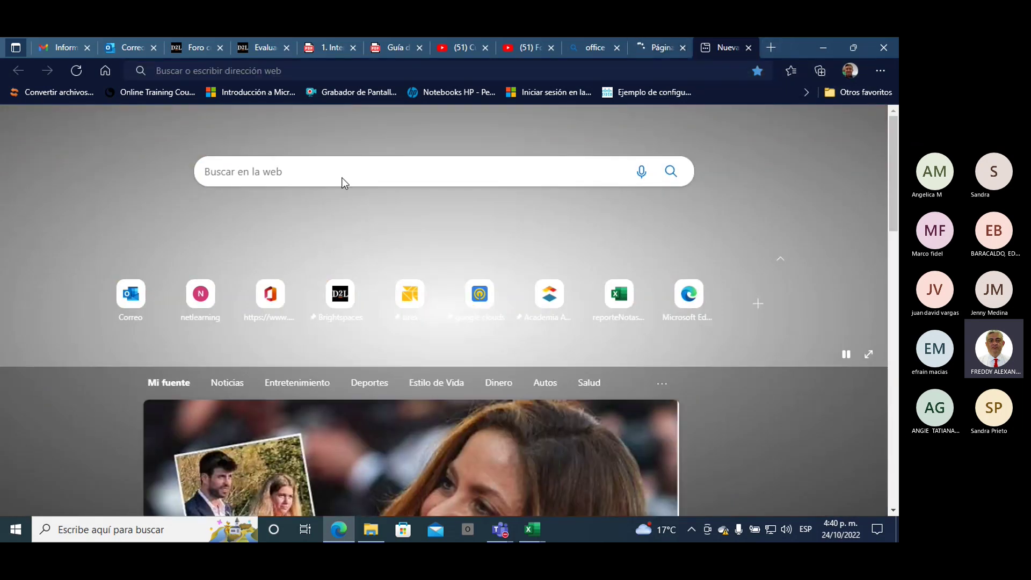
type("office")
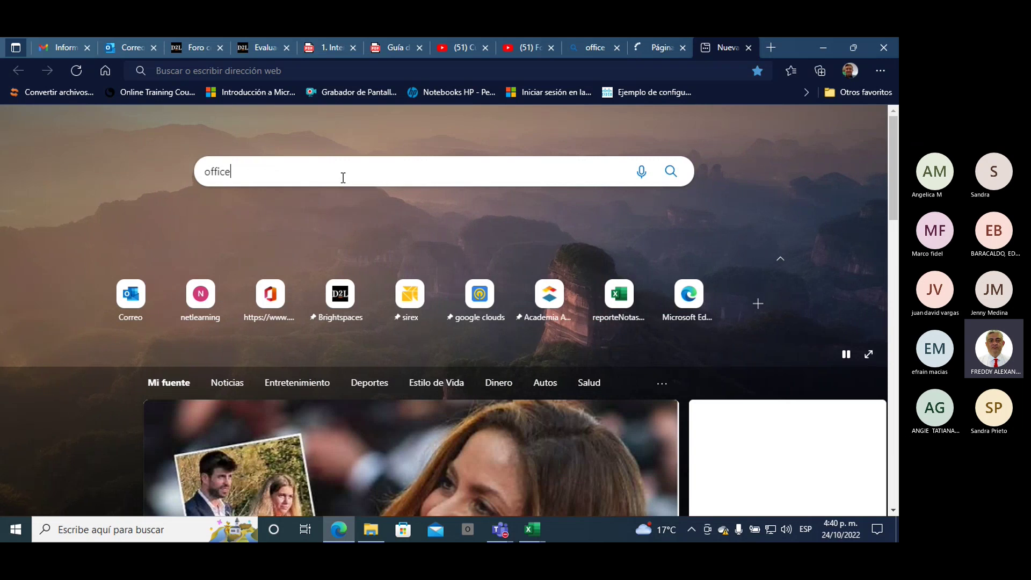
key("Return")
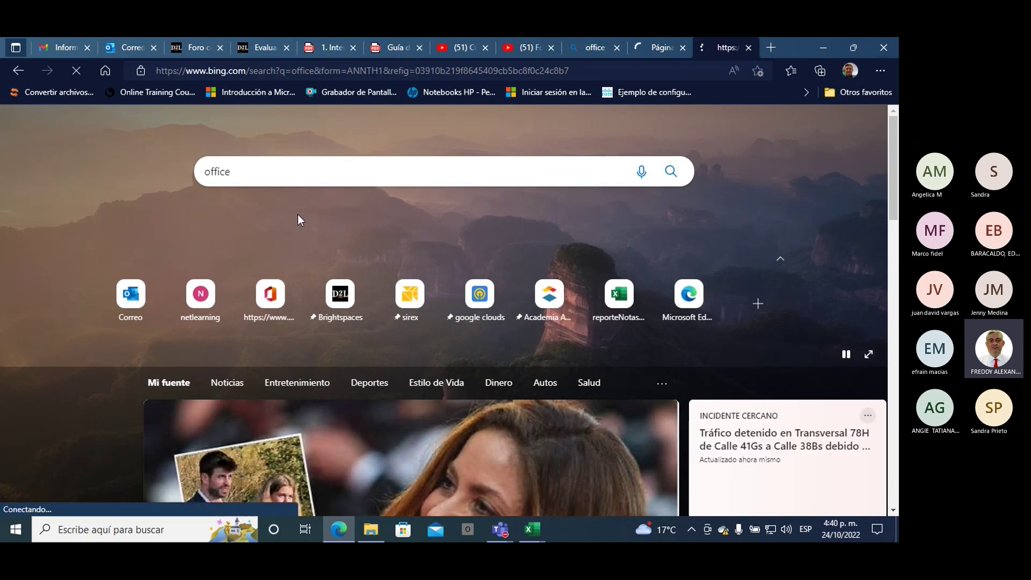
scroll(241, 322, "down", 3)
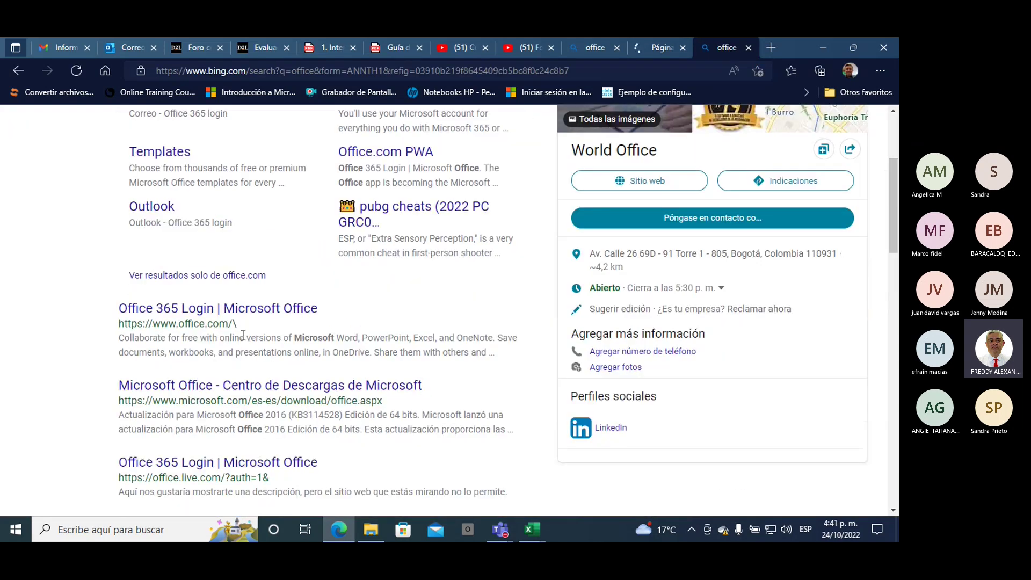
scroll(243, 334, "down", 1)
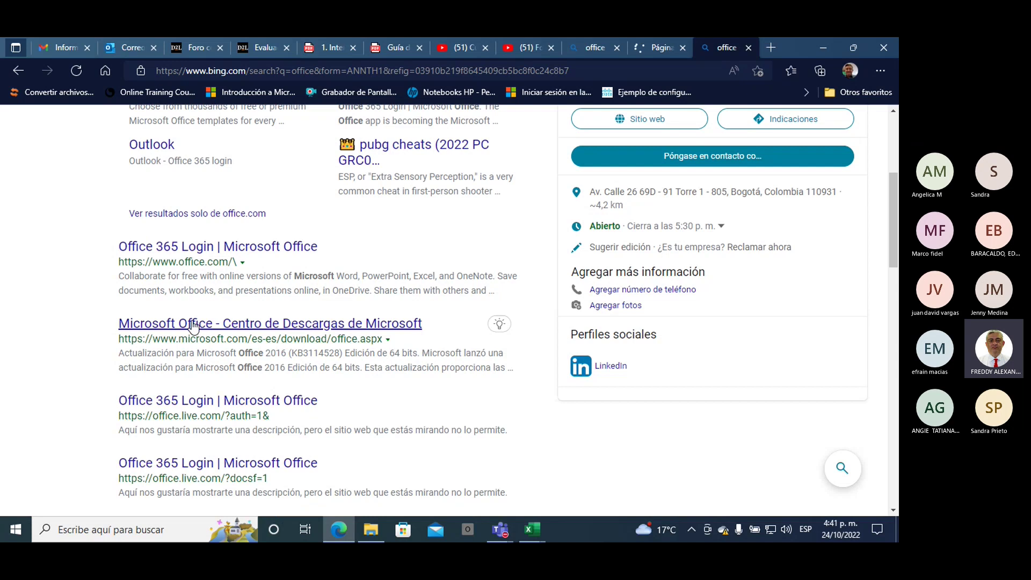
left_click(279, 247)
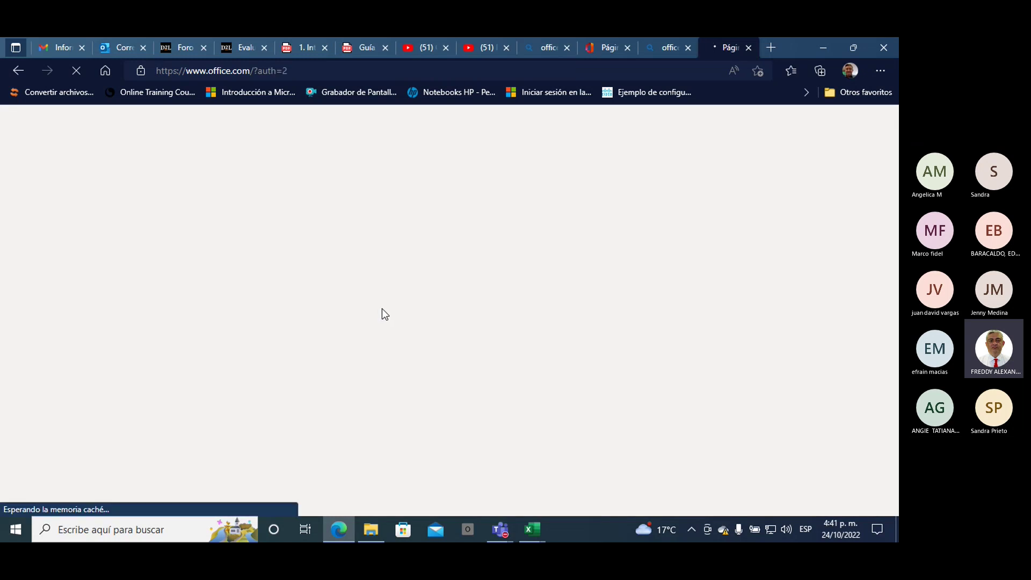
- Close the unfinished office.com tab and scroll the Bing results to the Office 365 for schools link
left_click(748, 47)
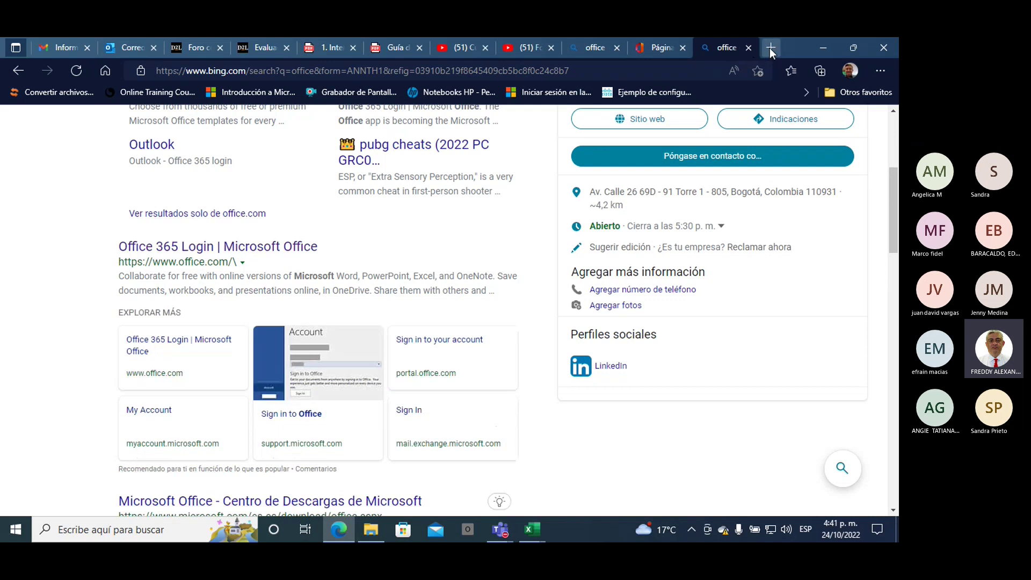
scroll(233, 343, "down", 2)
scroll(235, 352, "down", 2)
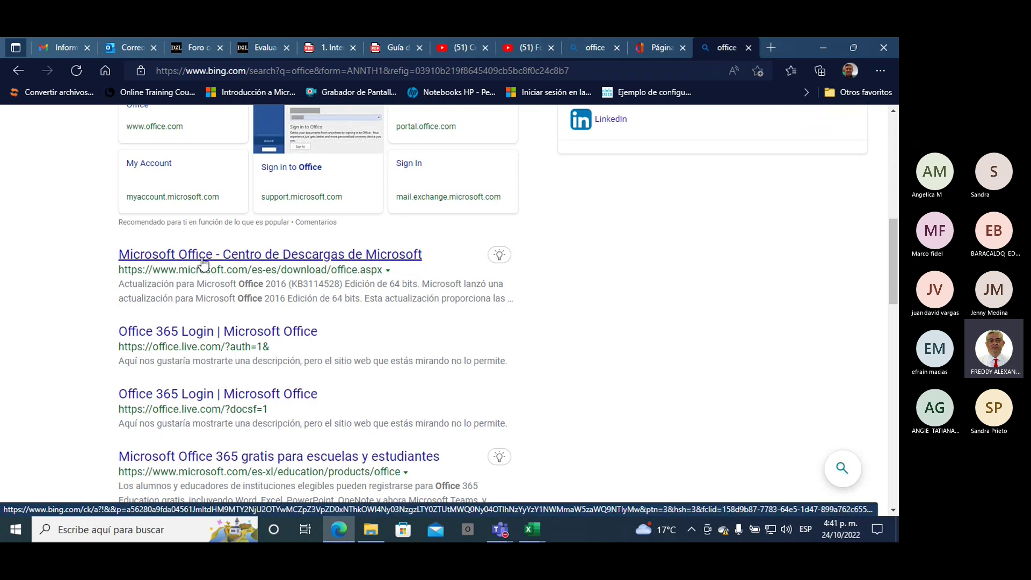
- Go from the free Office 365 for schools result, through the Productos menu, to the Office 365 Educación page
left_click(216, 458)
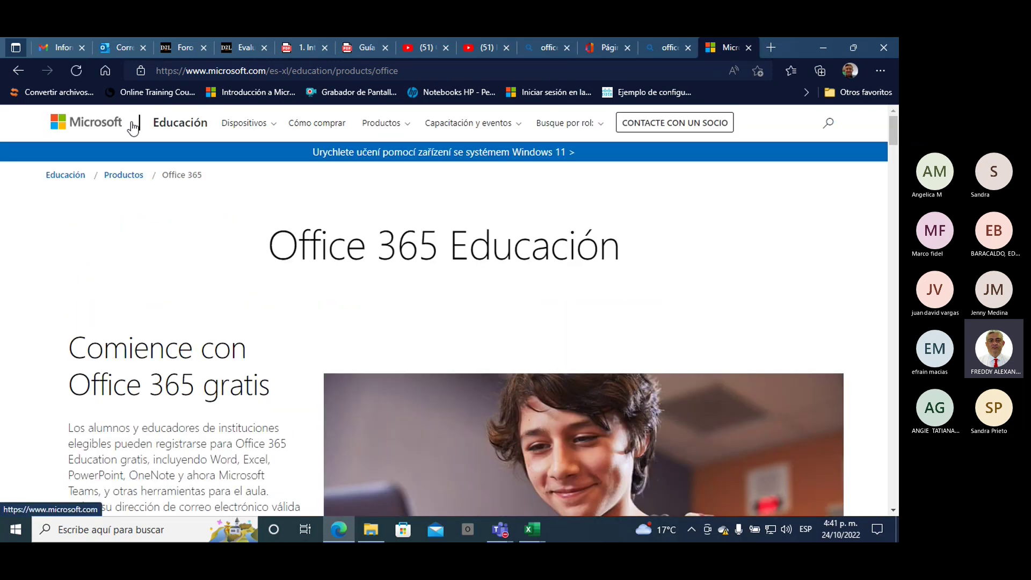
left_click(115, 177)
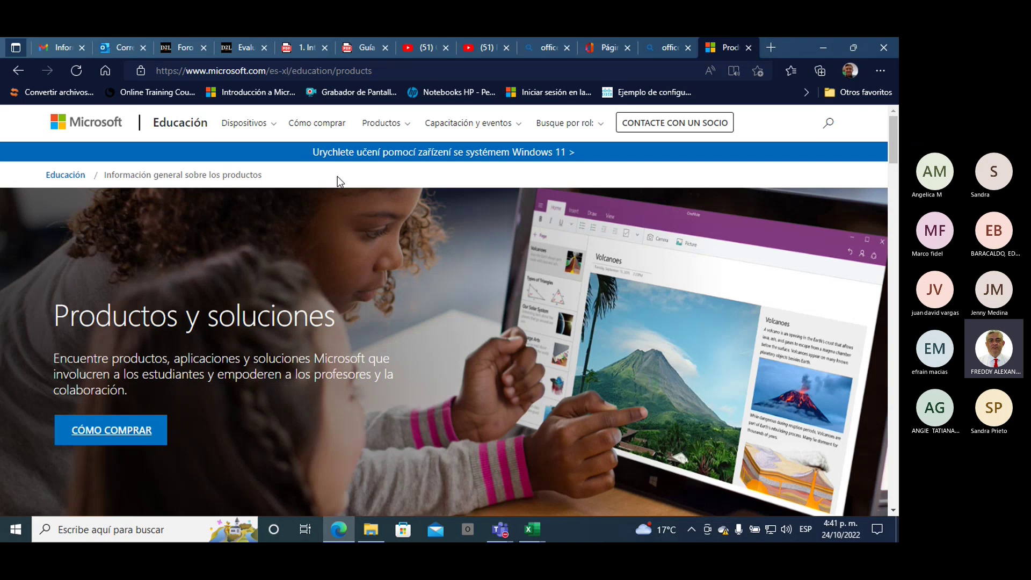
left_click(408, 131)
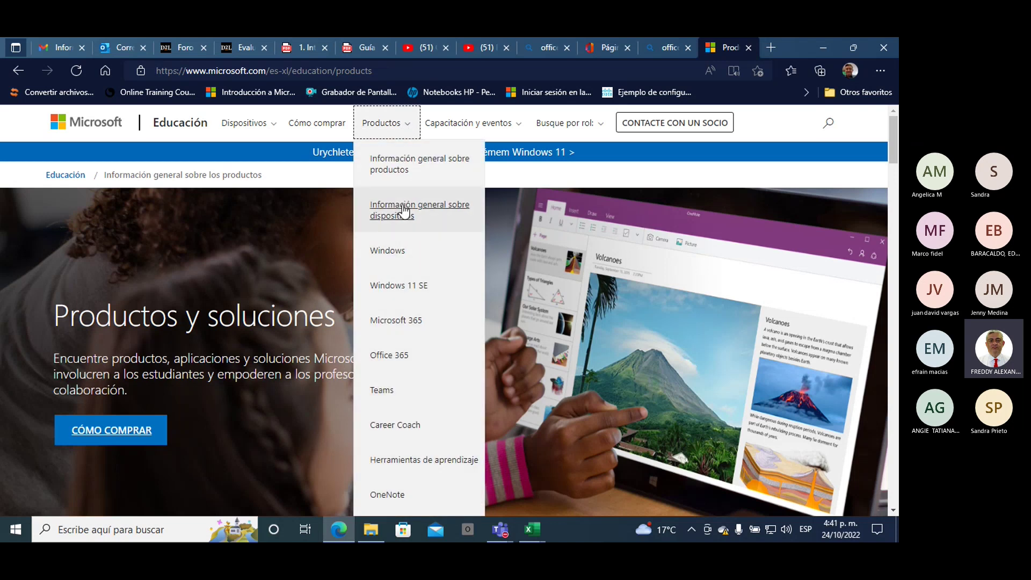
left_click(410, 354)
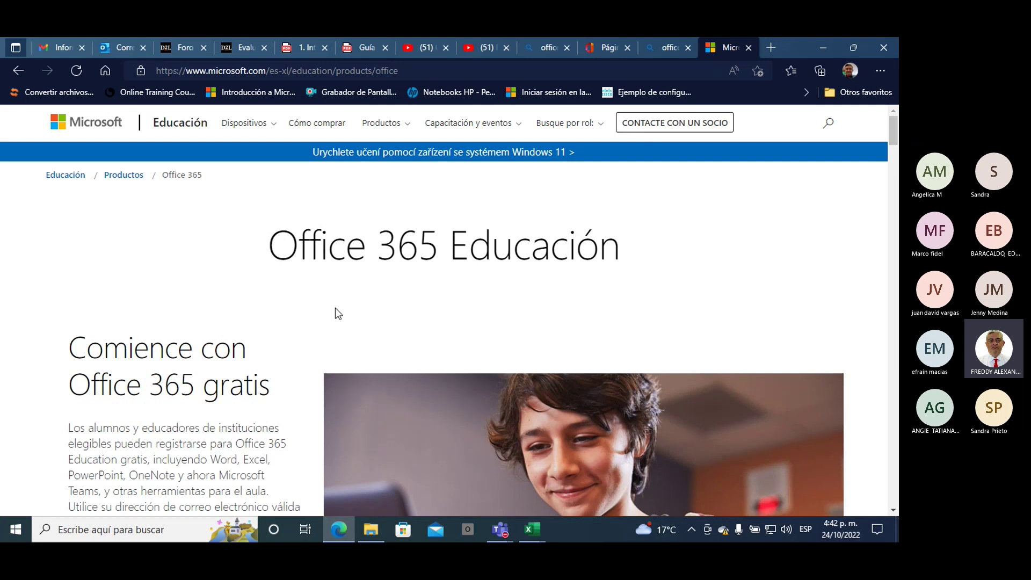
scroll(321, 357, "down", 2)
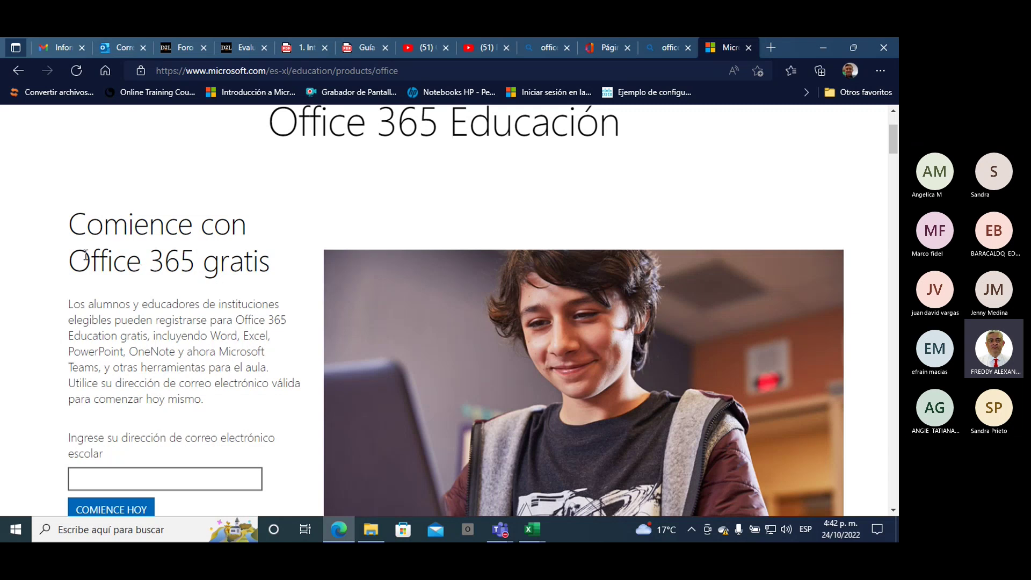
- Highlight 'Office 365' and the included-apps sentence, then launch Excel for the web from the app tiles
left_click_drag(69, 256, 196, 254)
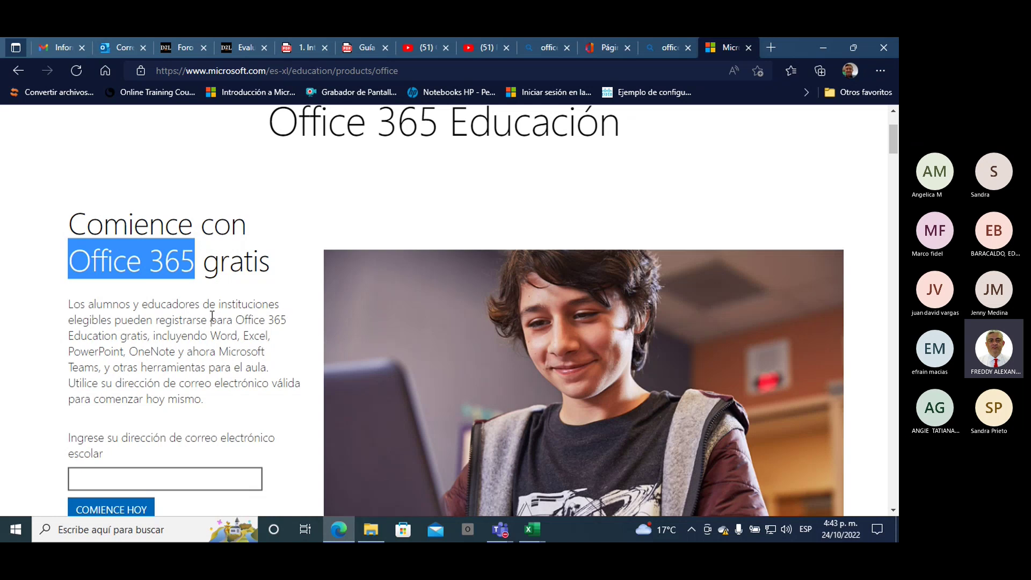
mouse_move(213, 316)
left_mouse_down()
mouse_move(292, 321)
mouse_move(270, 350)
mouse_move(286, 356)
left_mouse_up()
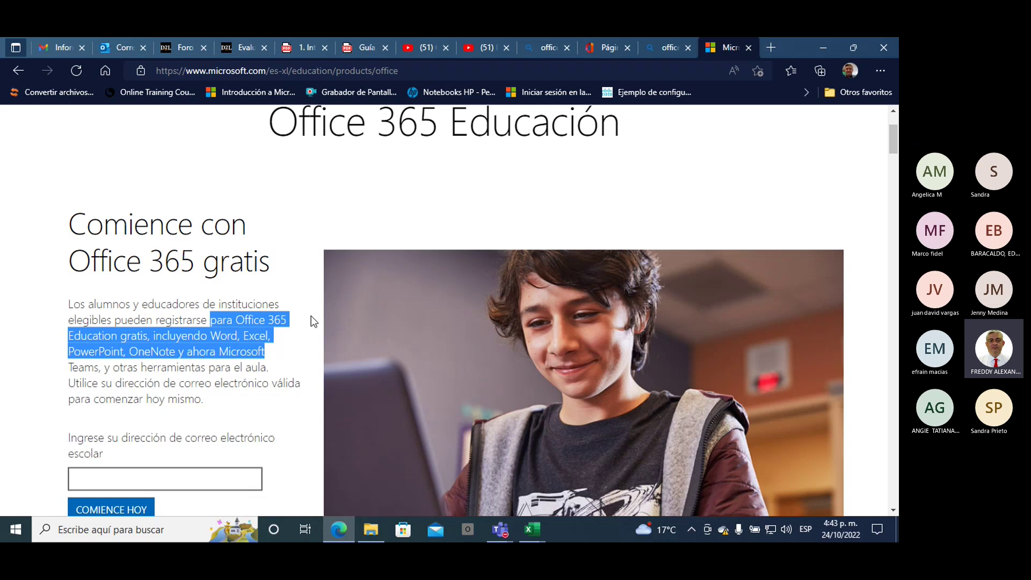
scroll(362, 340, "down", 4)
scroll(362, 345, "down", 3)
scroll(357, 349, "down", 4)
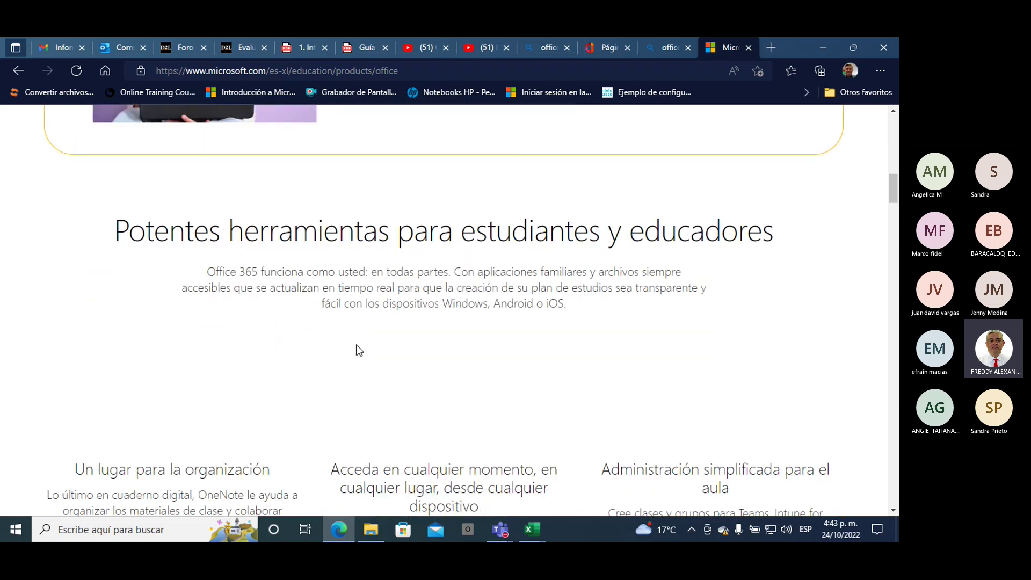
scroll(357, 346, "down", 5)
scroll(356, 344, "down", 5)
scroll(356, 344, "down", 6)
scroll(343, 349, "up", 3)
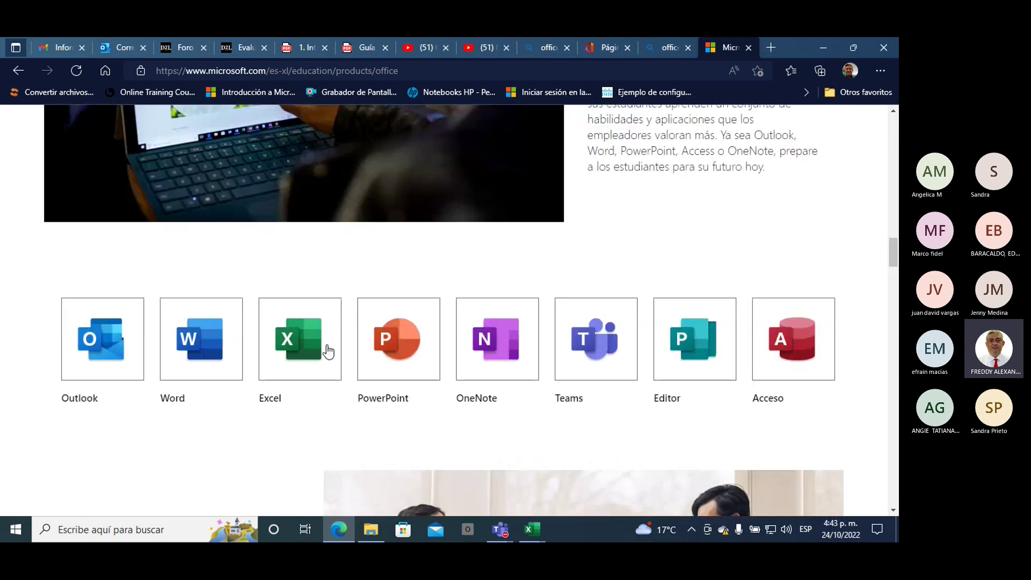
left_click(328, 352)
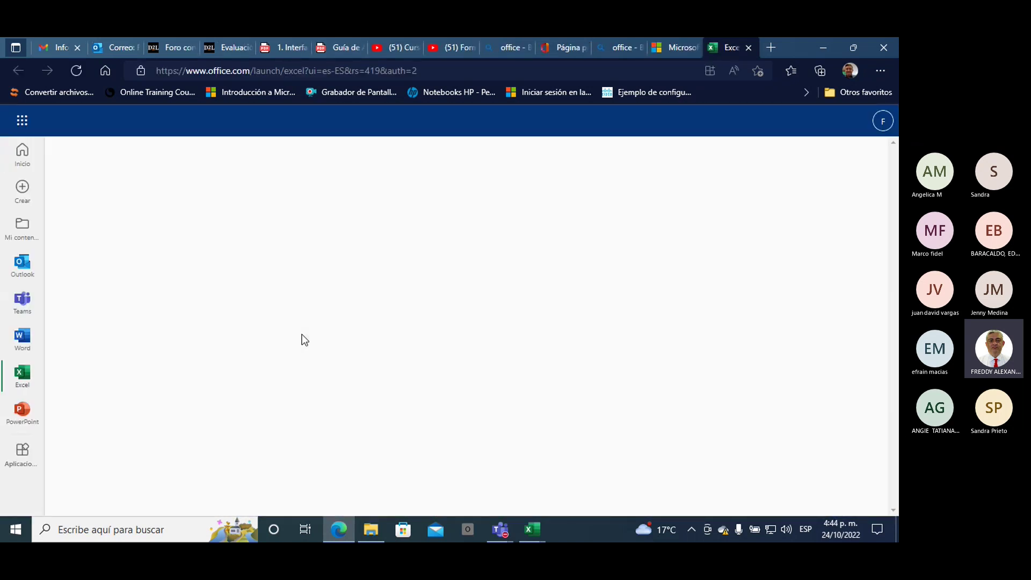
- Close the Excel launch tab and return to the Office 365 Educación app tiles row
left_click(749, 49)
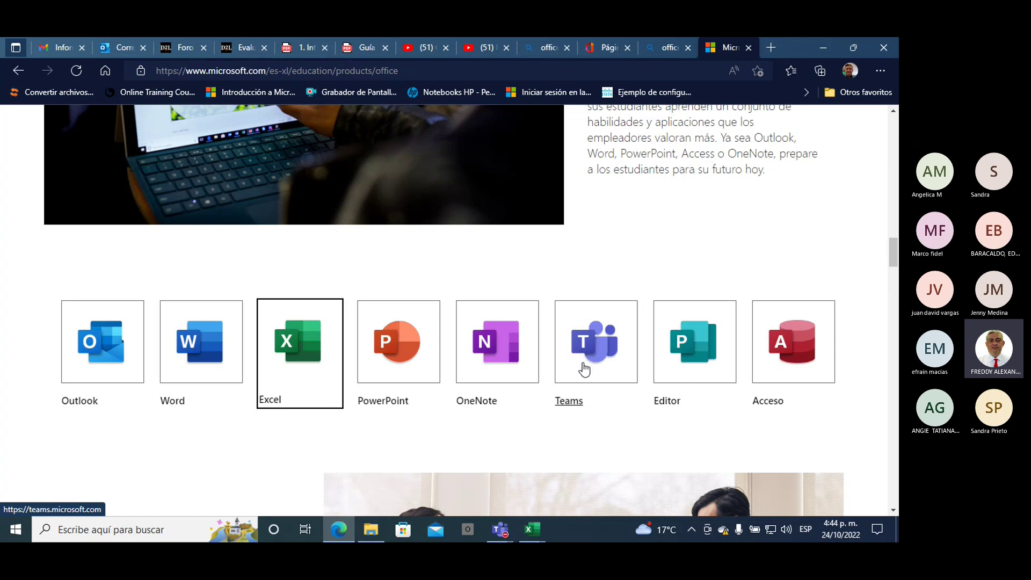
scroll(583, 369, "down", 1)
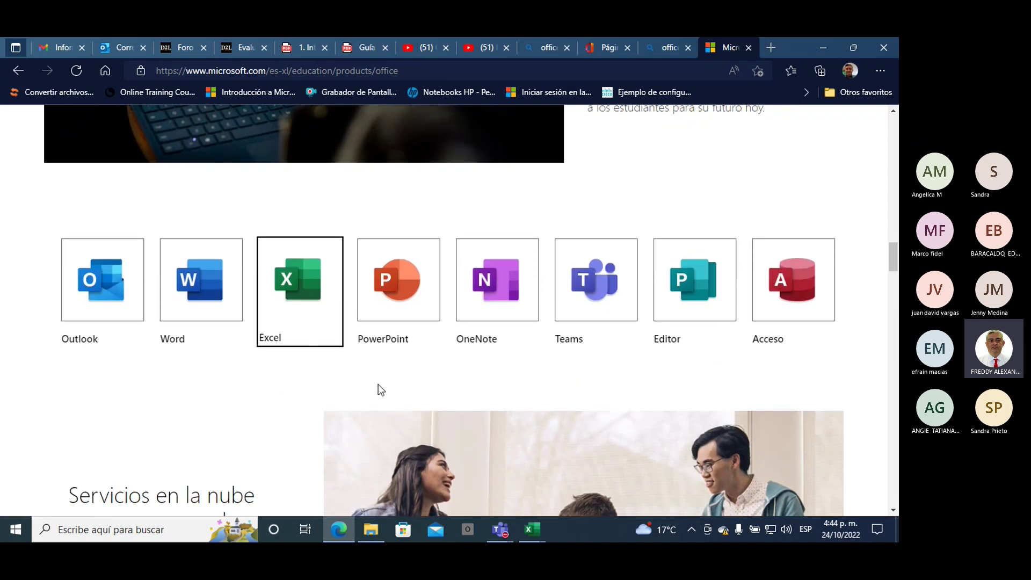
scroll(315, 389, "up", 1)
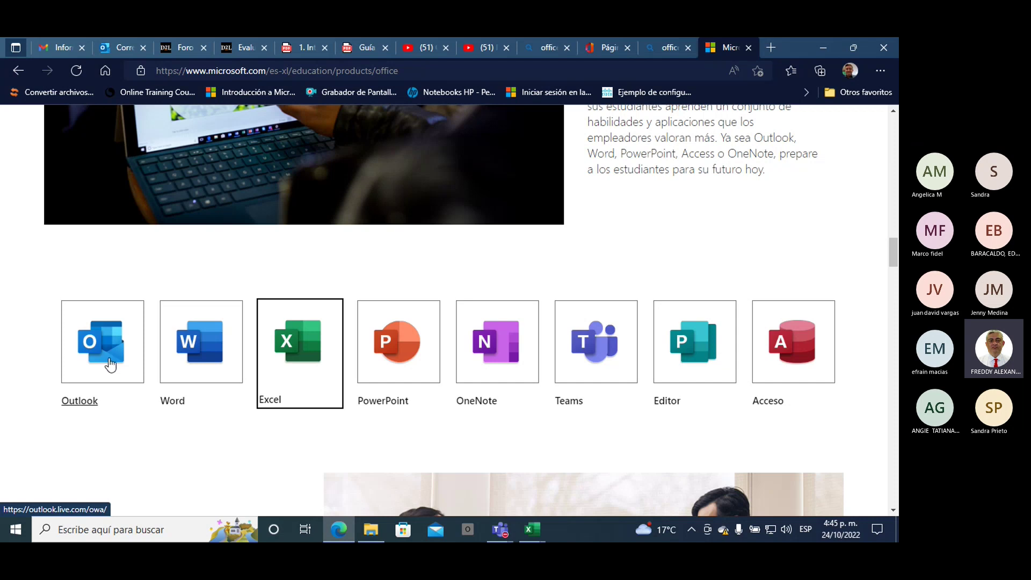
- Switch to Outlook on the web showing the 'Enlace de asistencia Curso de Excel basico' draft
left_click(122, 47)
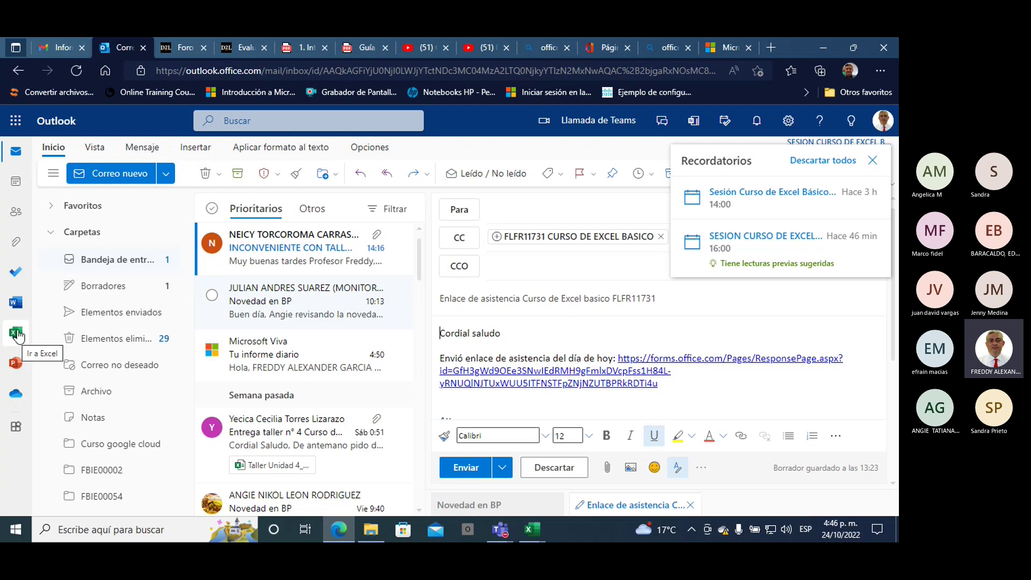
- Open Excel for the web and create the new blank workbook Libro 3
left_click(17, 334)
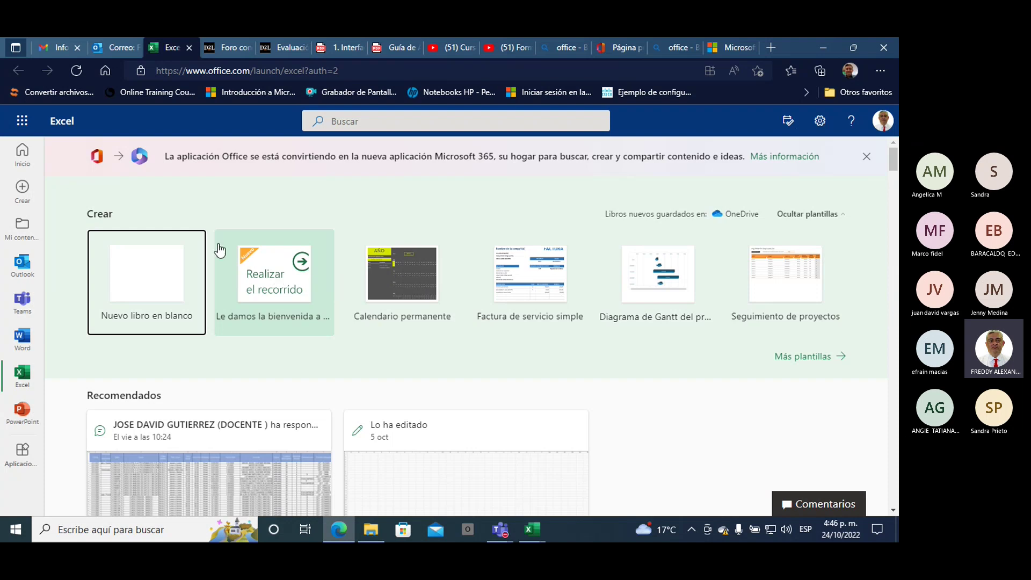
double_click(96, 214)
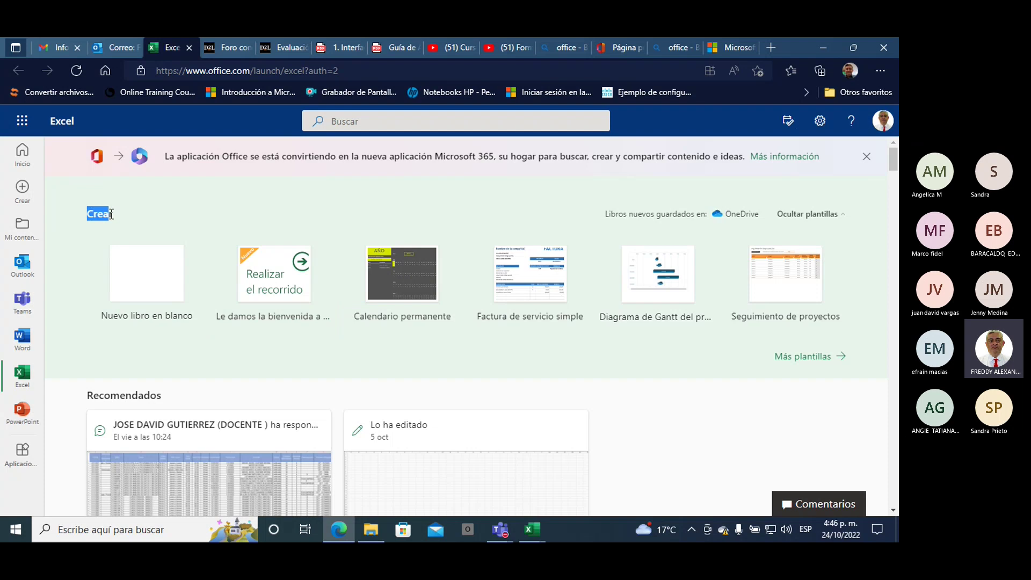
left_click(149, 297)
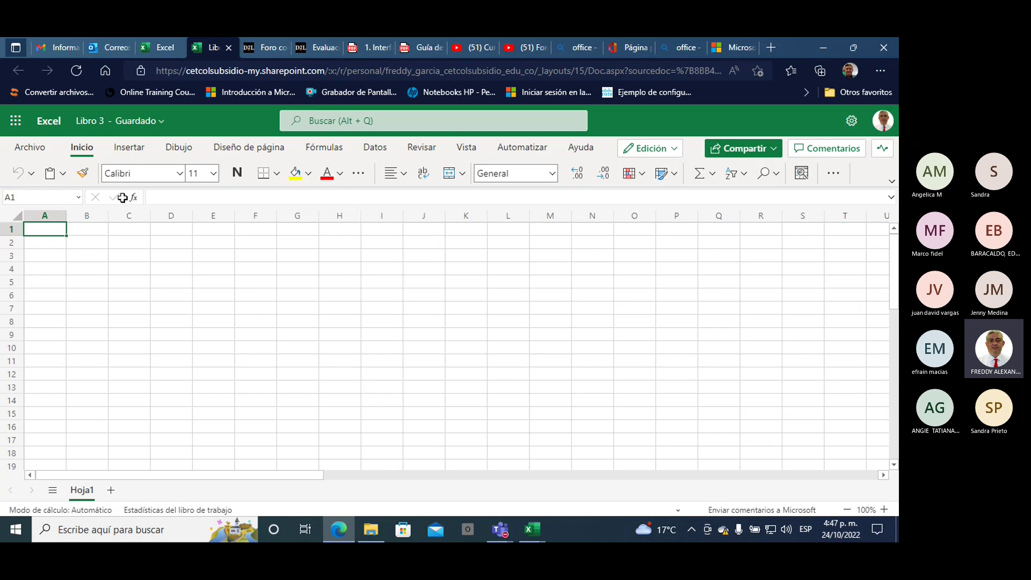
- Close the online Excel home and Libro 3 tabs and minimize the browser
left_click(163, 47)
left_click(176, 47)
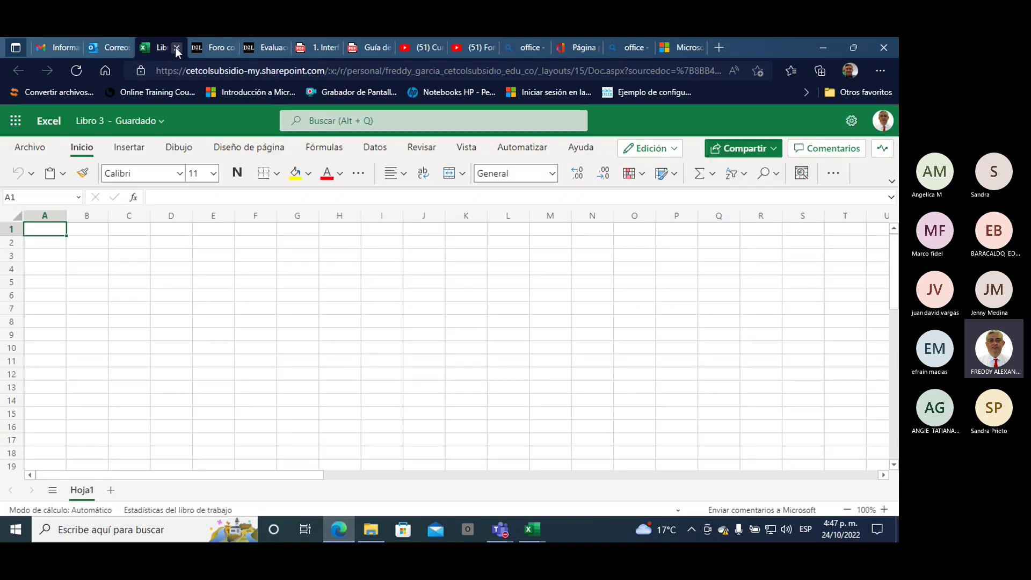
left_click(176, 48)
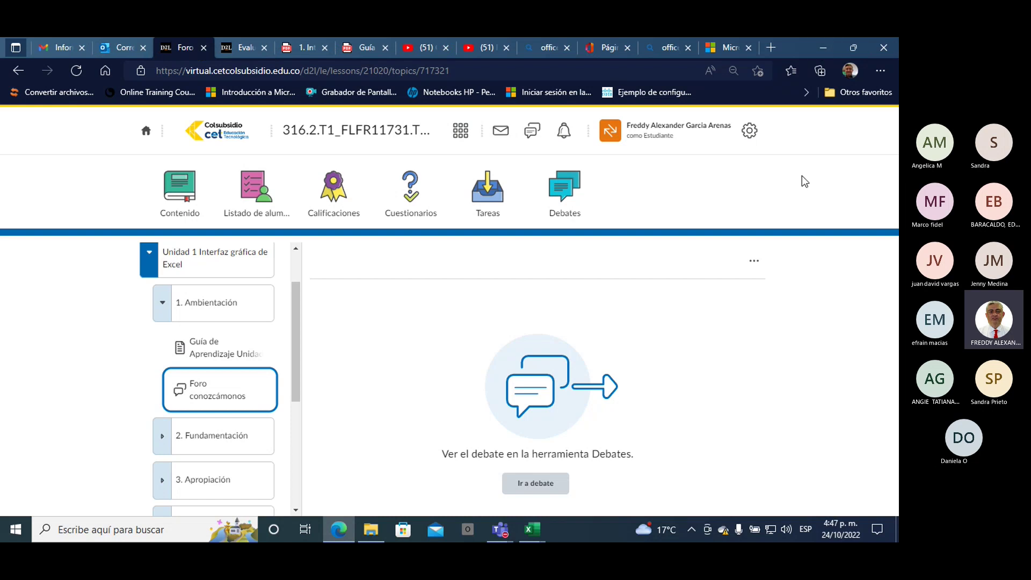
left_click(821, 50)
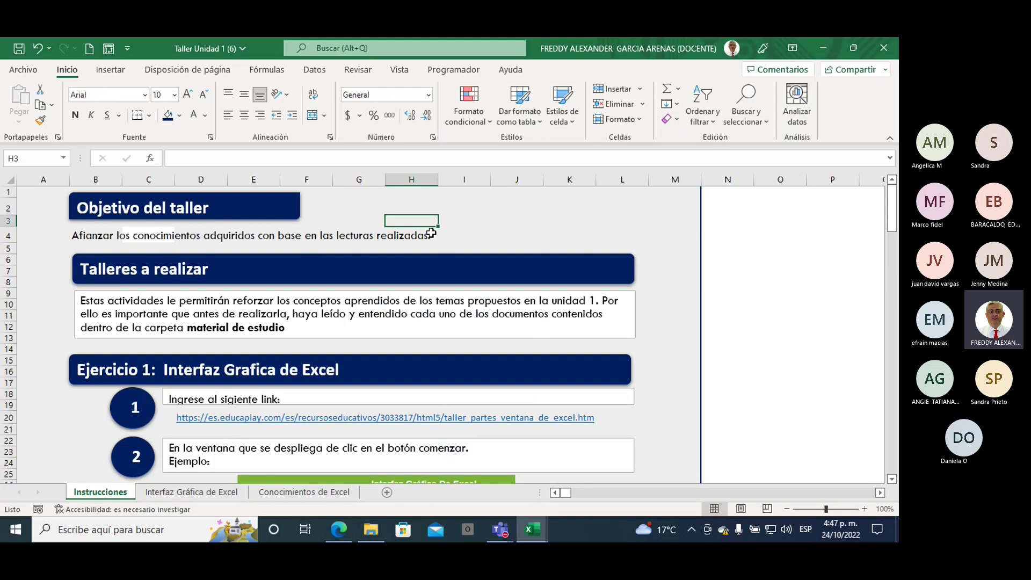
- Scroll the Taller Unidad 1 (6) Instrucciones sheet down to Ejercicio 1
scroll(444, 276, "down", 1)
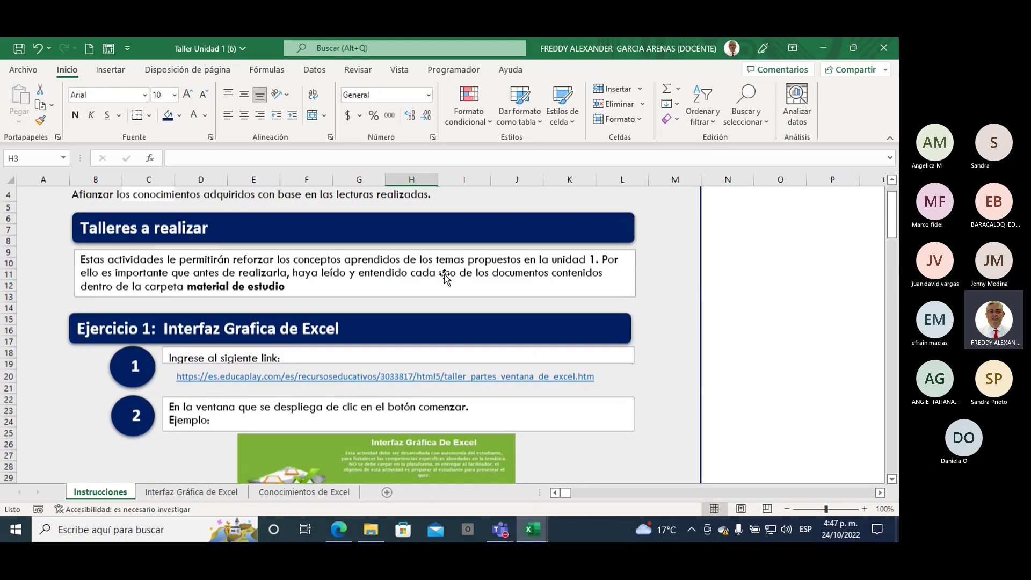
scroll(445, 276, "down", 1)
scroll(490, 253, "down", 2)
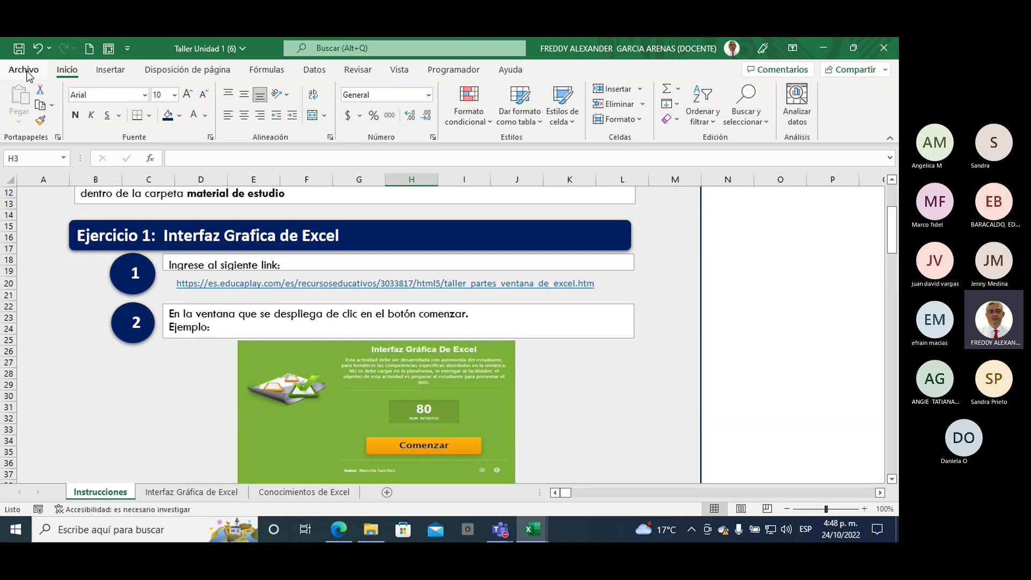
- Create a blank workbook (Libro en blanco) from the Archivo menu
left_click(27, 73)
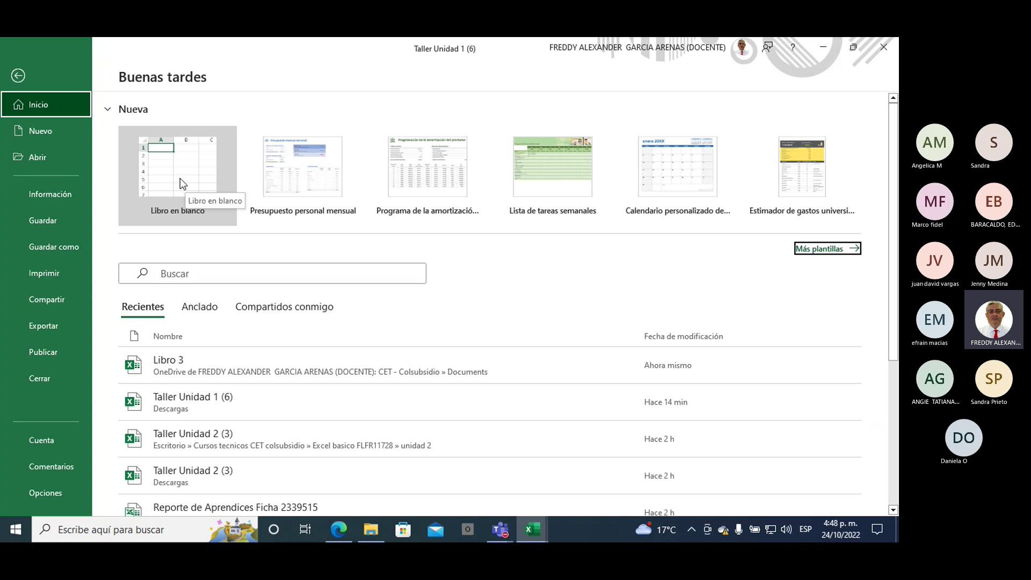
left_click(179, 179)
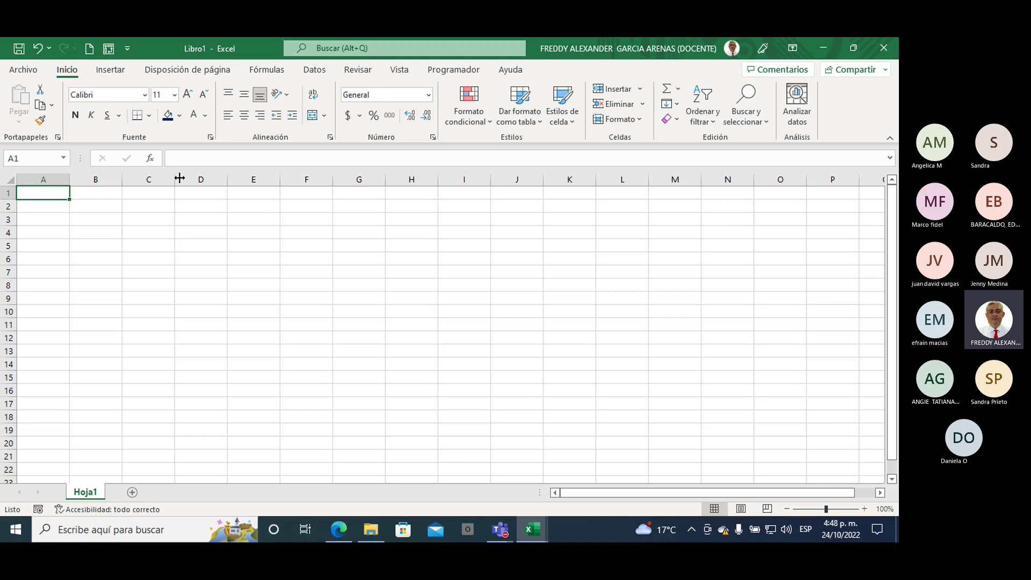
- Zoom the Hoja1 sheet view to 140%
left_click(209, 236)
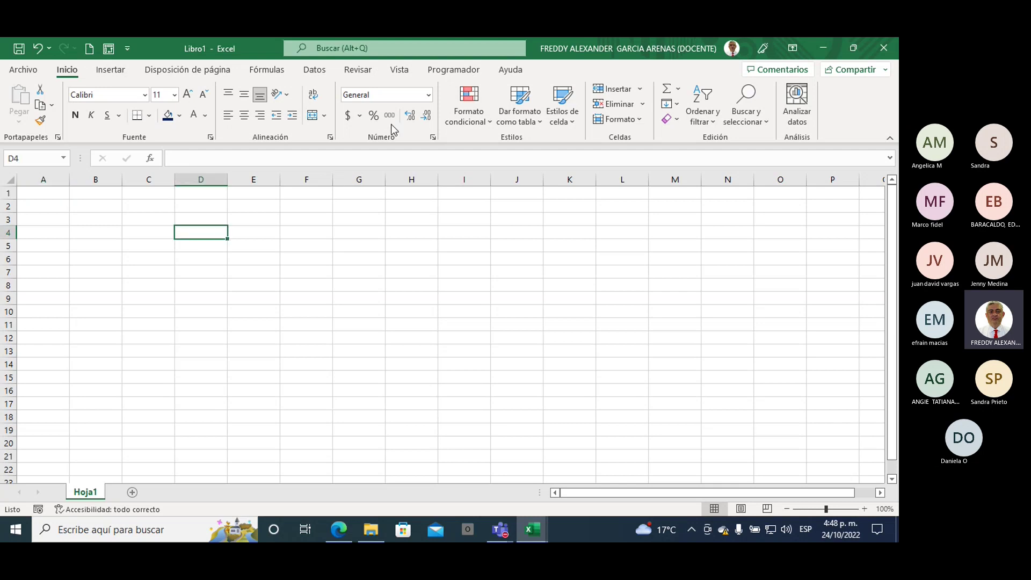
left_click(865, 509)
left_click(865, 509)
left_click(865, 508)
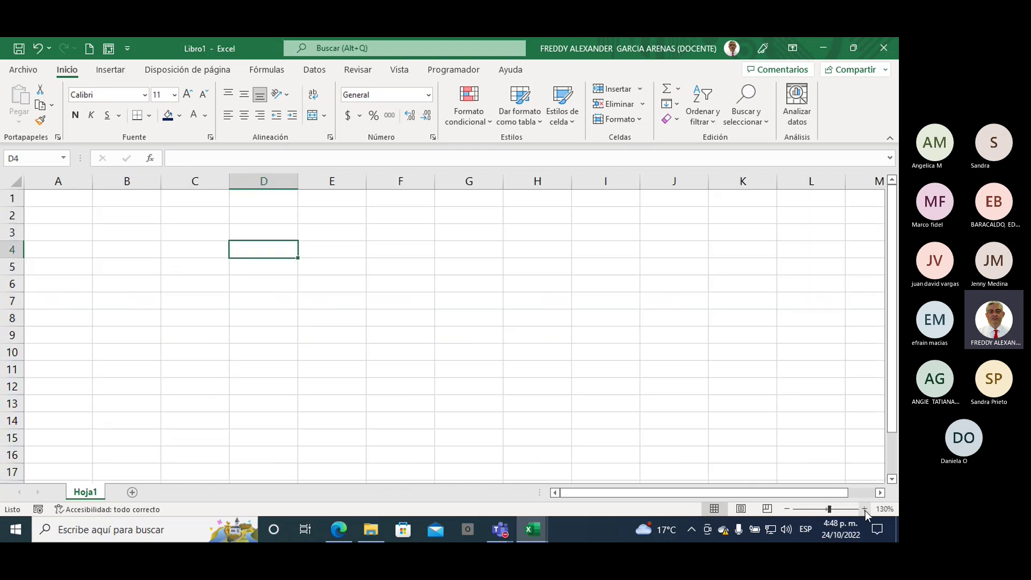
left_click(865, 508)
- Enter 'hoja de calculo', 'libro' and 'hojas' in E3:E5, then circle the Libro1 name
left_click(346, 236)
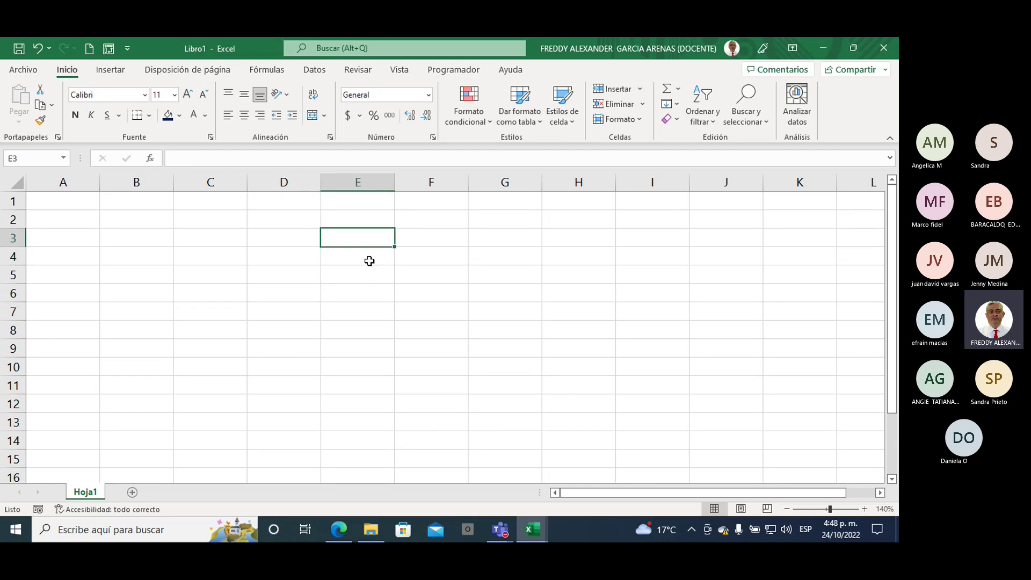
type("hoja de cal")
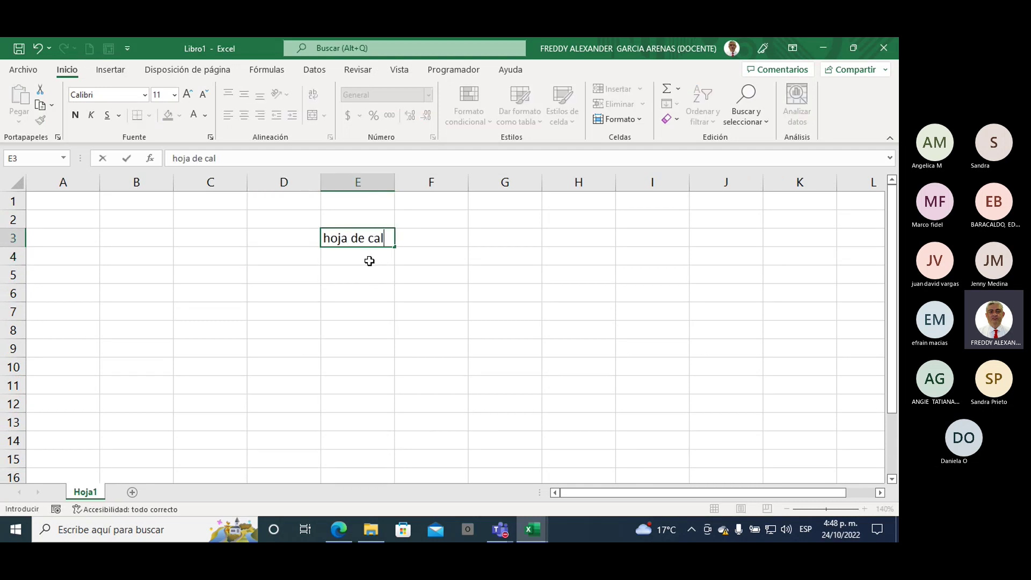
type("culo")
key("Return")
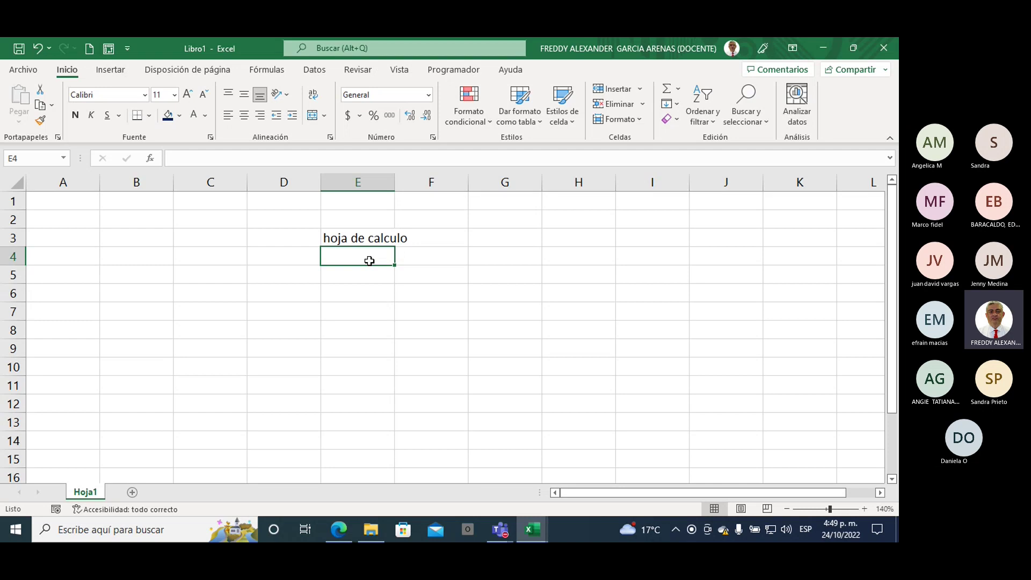
type("libro")
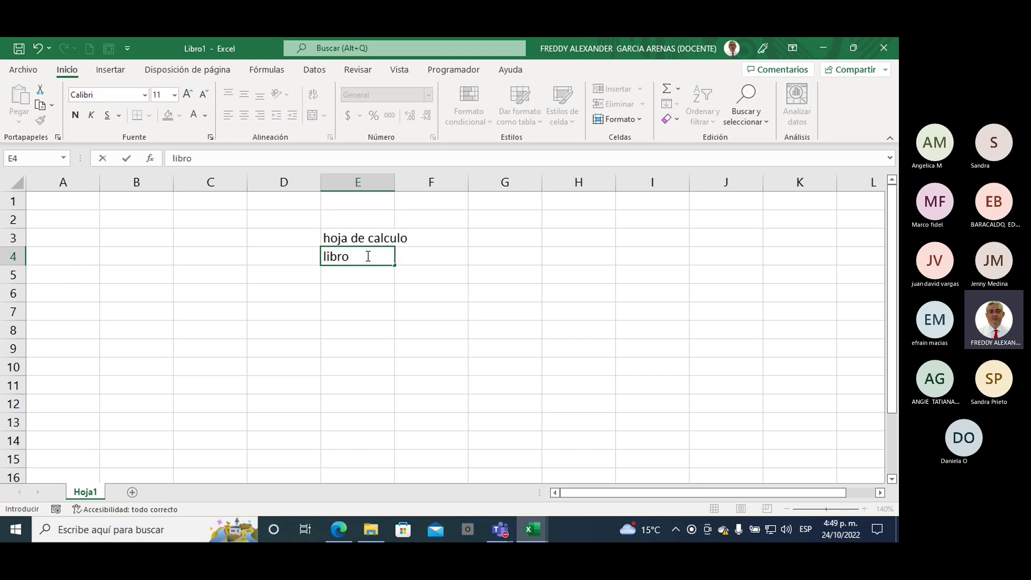
key("Return")
type("hoj")
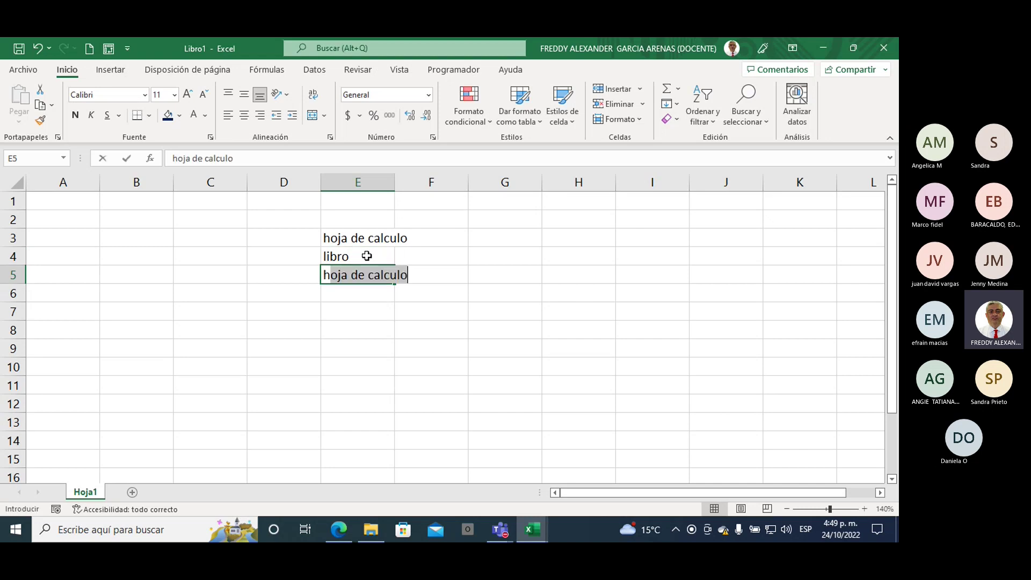
type("as")
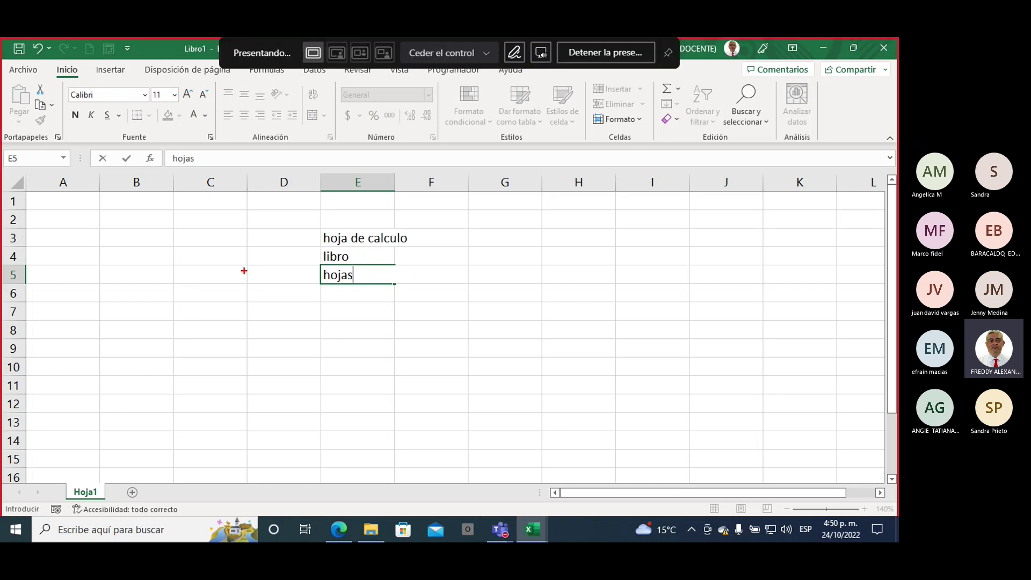
left_click_drag(188, 286, 213, 47)
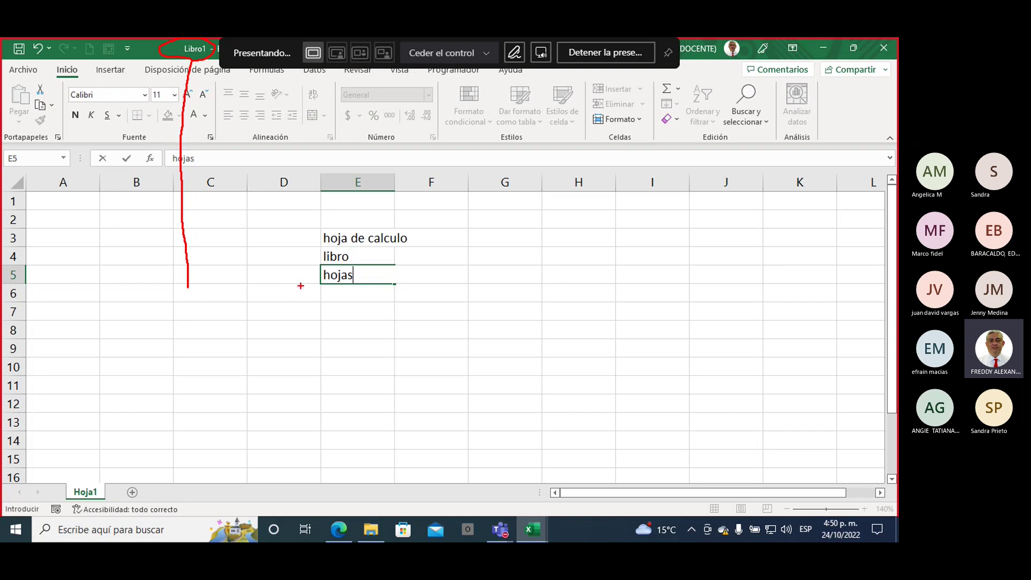
mouse_move(301, 285)
left_mouse_down()
mouse_move(180, 345)
mouse_move(110, 433)
mouse_move(92, 478)
mouse_move(123, 461)
left_mouse_up()
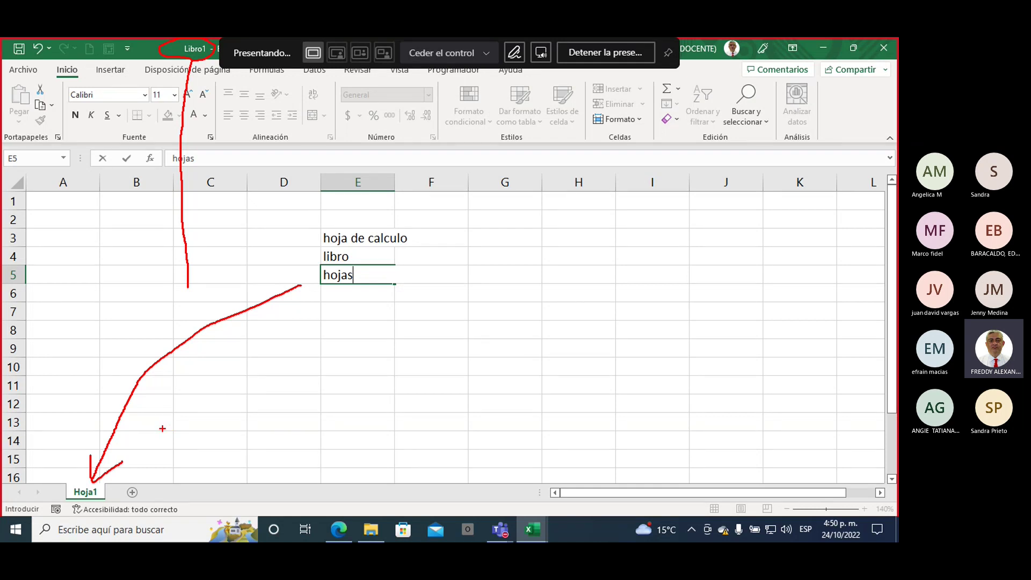
mouse_move(178, 411)
left_mouse_down()
mouse_move(138, 481)
mouse_move(115, 493)
mouse_move(132, 511)
mouse_move(142, 479)
left_mouse_up()
- Commit 'hojas' in E5 and add six new sheets, Hoja2 through Hoja7
key("Escape")
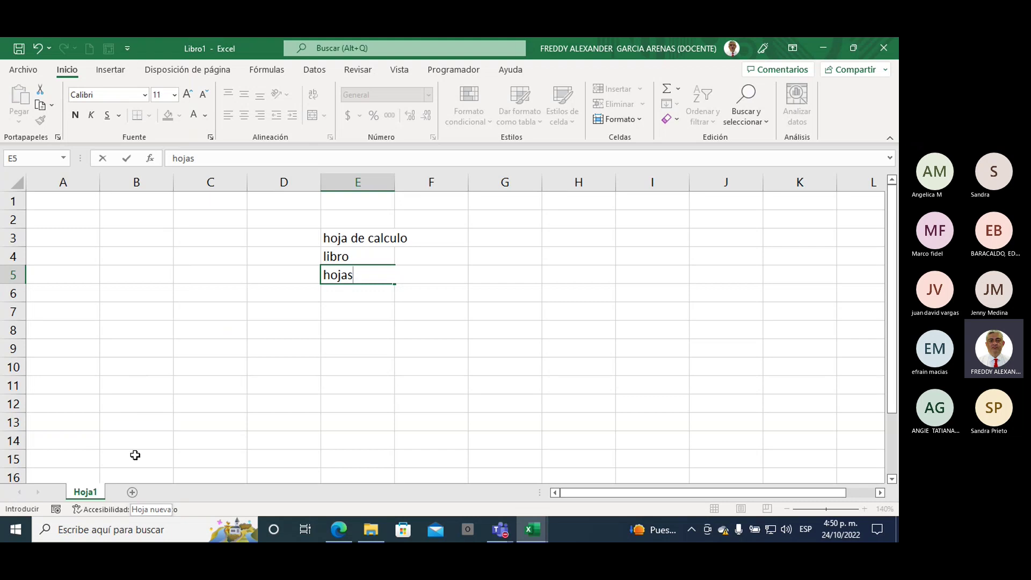
left_click(133, 446)
left_click(132, 493)
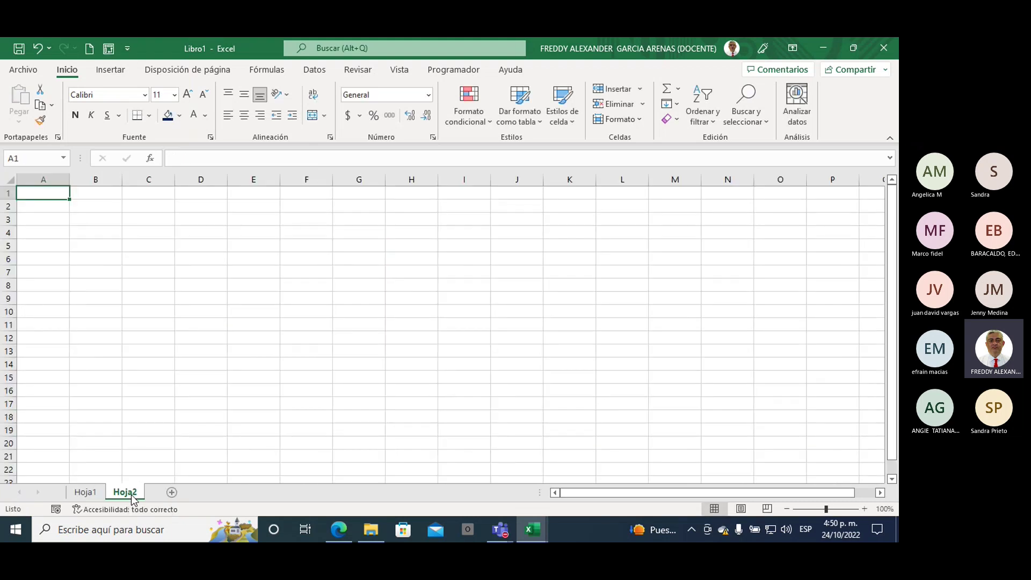
left_click(171, 493)
left_click(211, 492)
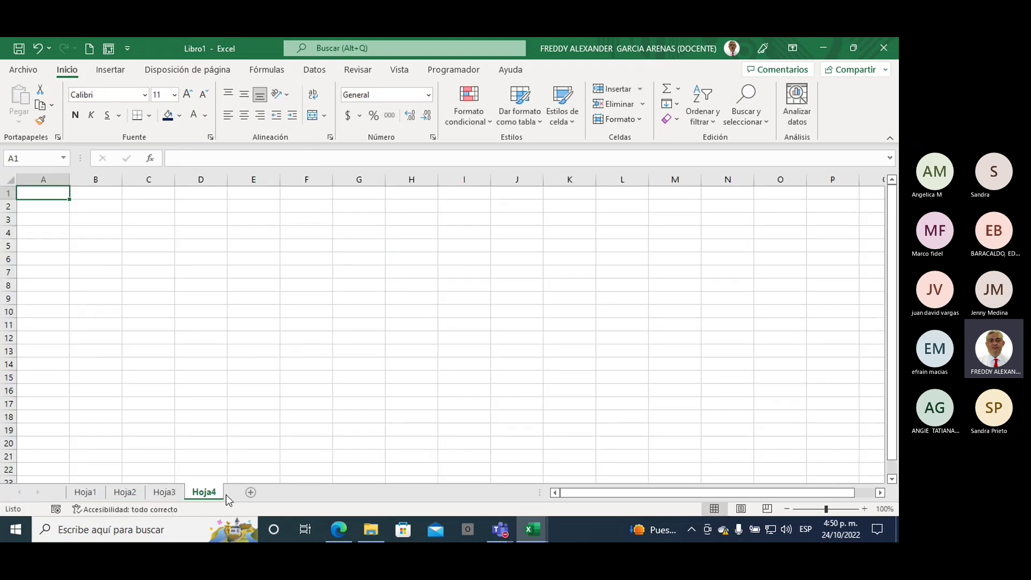
left_click(250, 493)
left_click(290, 492)
left_click(329, 493)
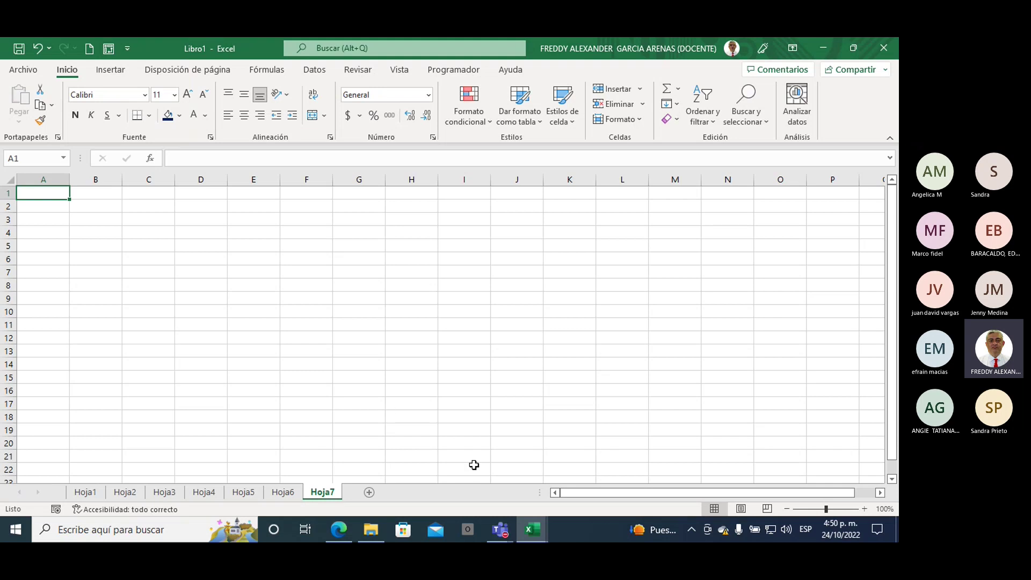
- Glance at the Teams meeting, then select the three words in Hoja1's E3:E5
left_click(503, 533)
left_click(507, 537)
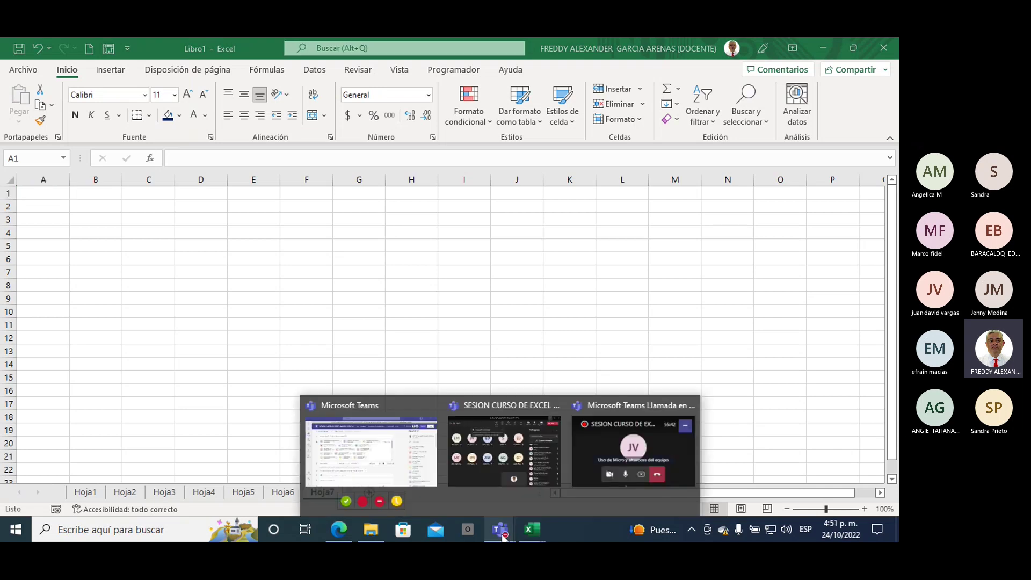
left_click(587, 458)
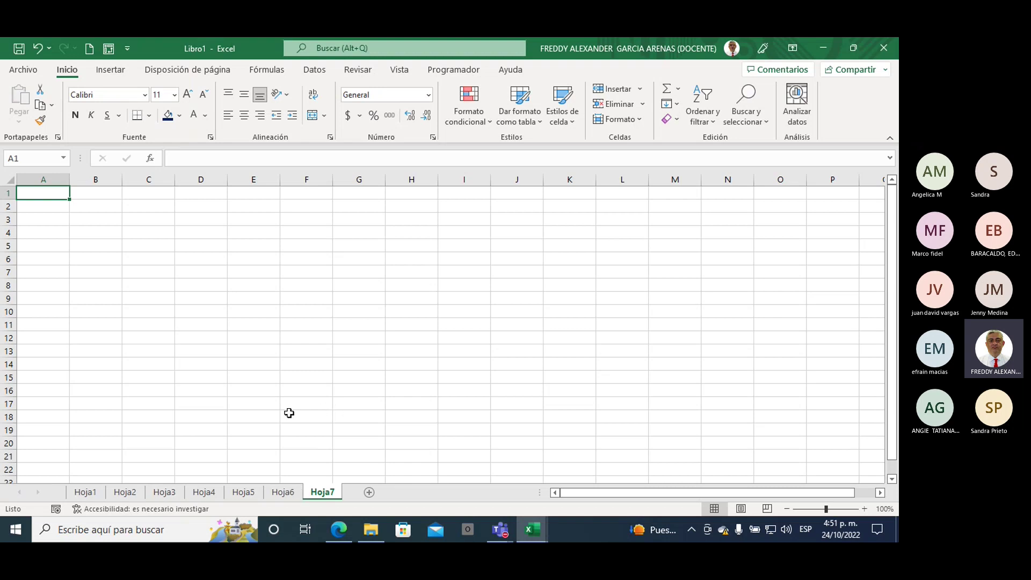
left_click(85, 492)
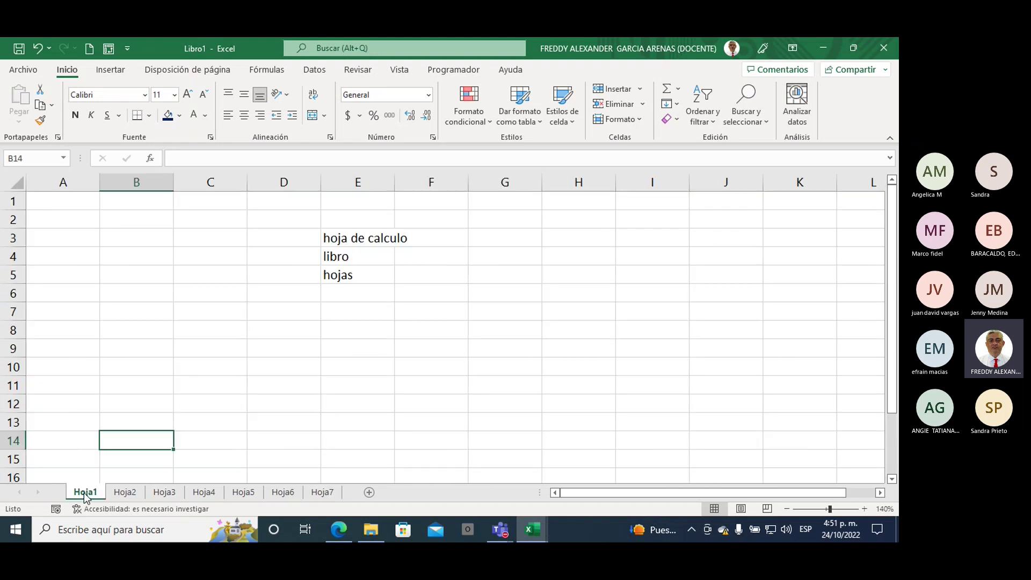
left_click_drag(340, 238, 340, 274)
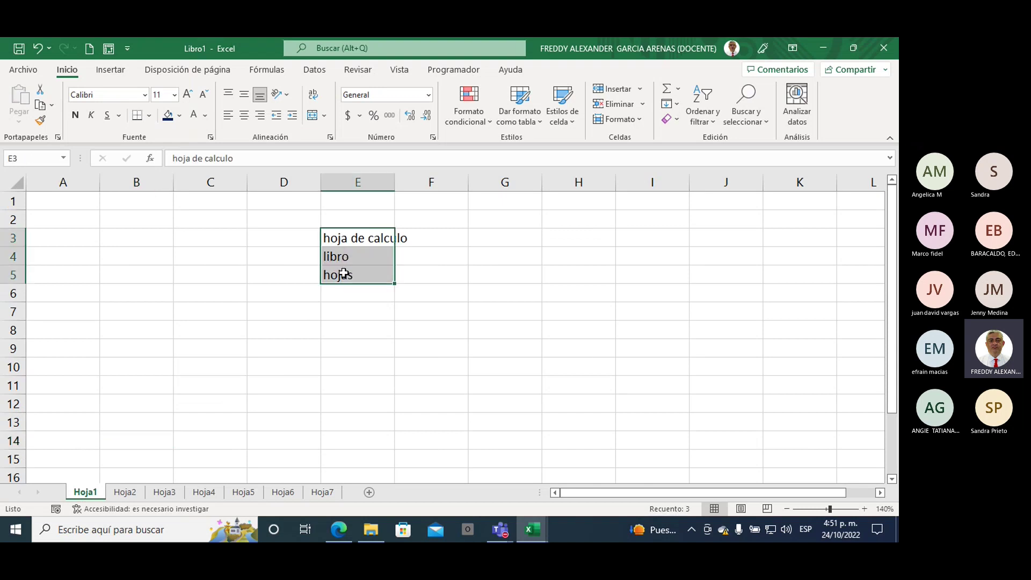
- Start typing the sheet label in cell E8 of Hoja2
left_click(124, 492)
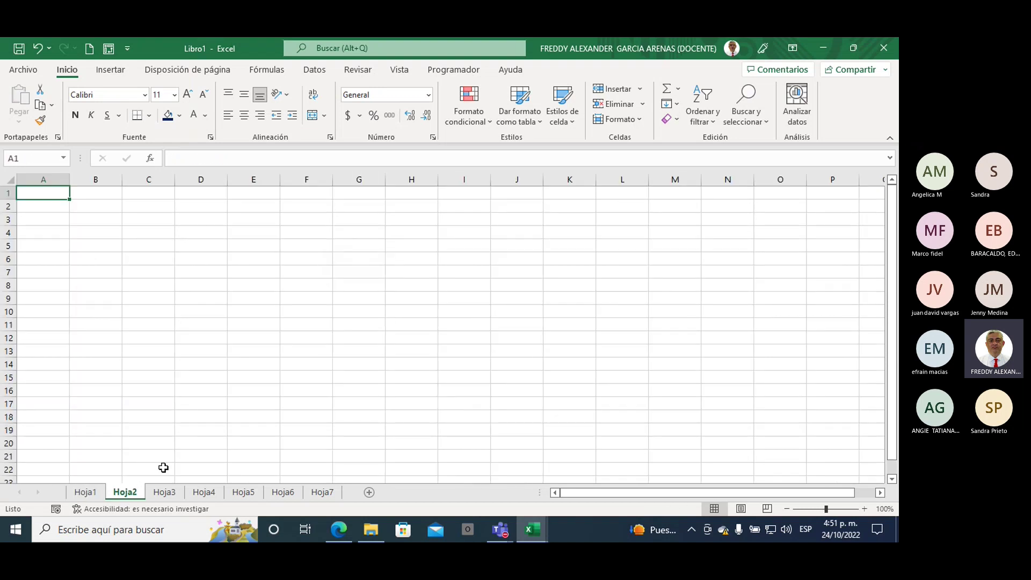
left_click(271, 281)
type("hoj")
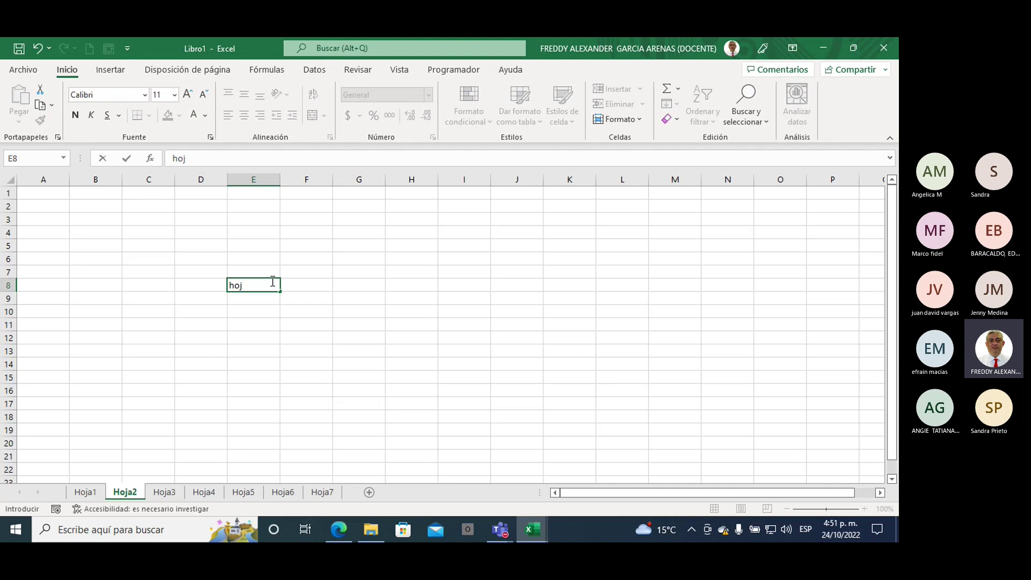
type(" 2")
- Fix Hoja2's E8 label to 'hoja 2' and type 'hoja3' on Hoja3
key("BackSpace")
key("BackSpace")
key("BackSpace")
type("ja")
type(" 2")
left_click(151, 493)
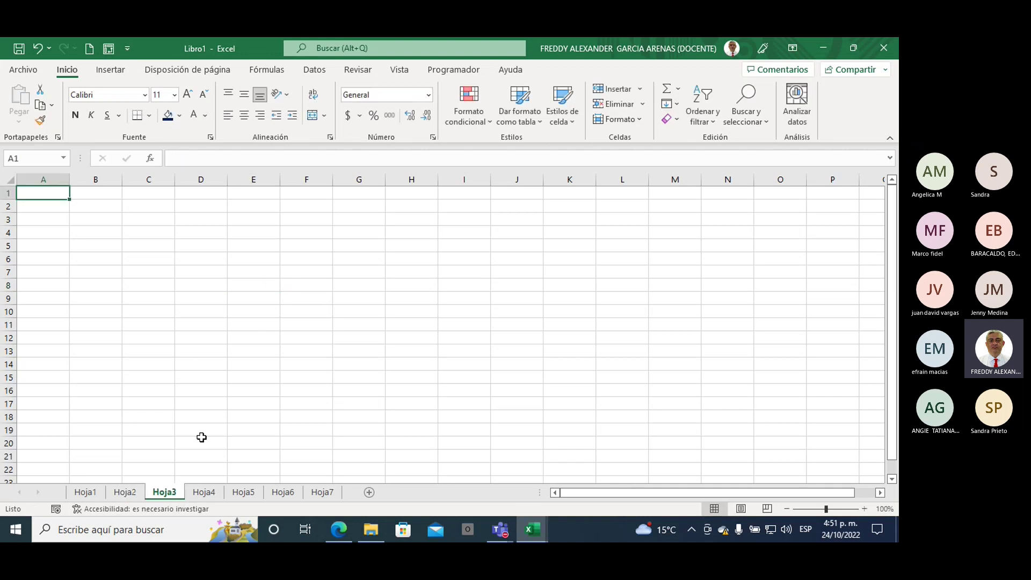
type("hoja")
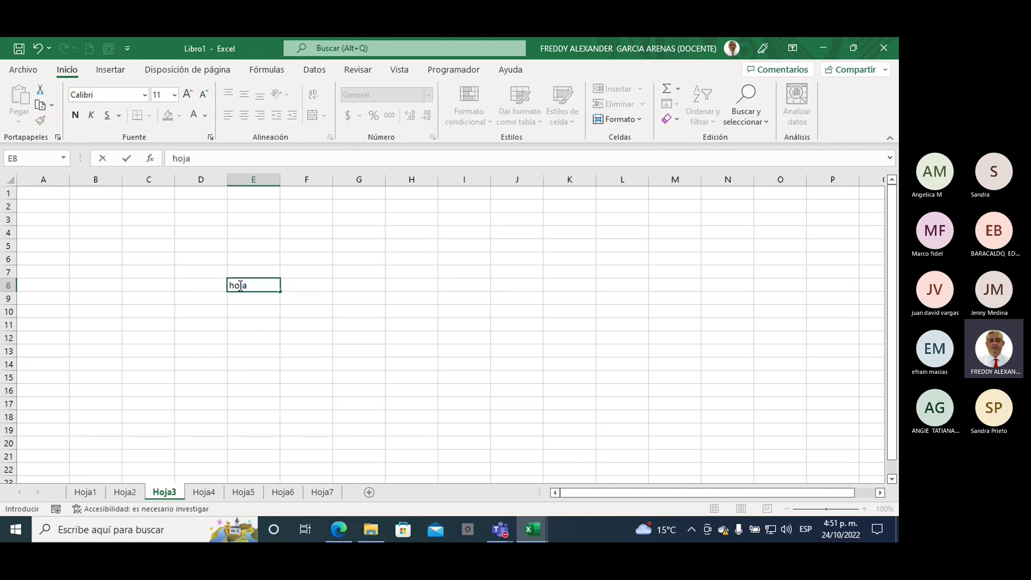
type("3")
- Enter the number 4 in cell E9 of Hoja4
left_click(204, 492)
left_click(279, 298)
type("4")
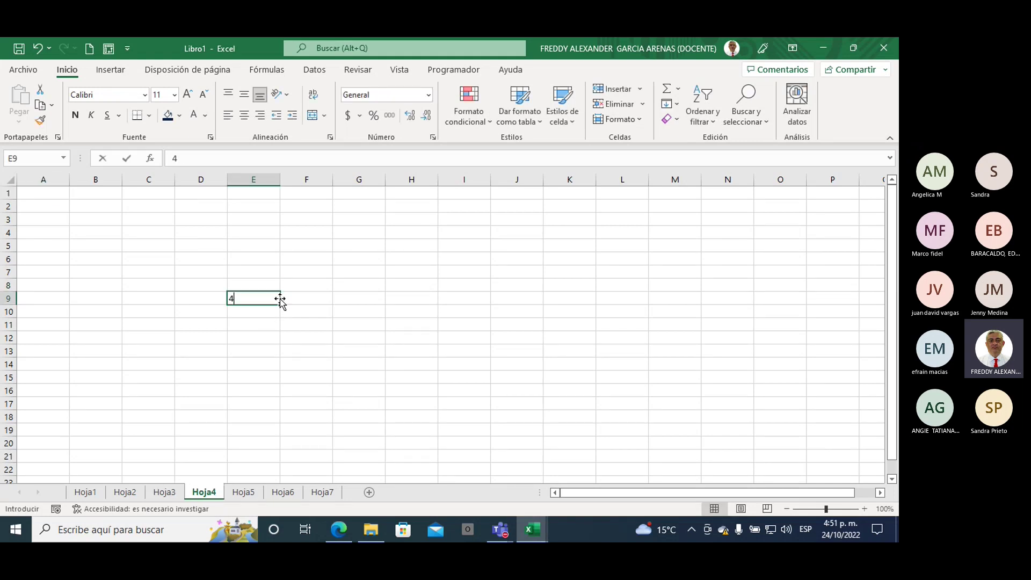
left_click(303, 344)
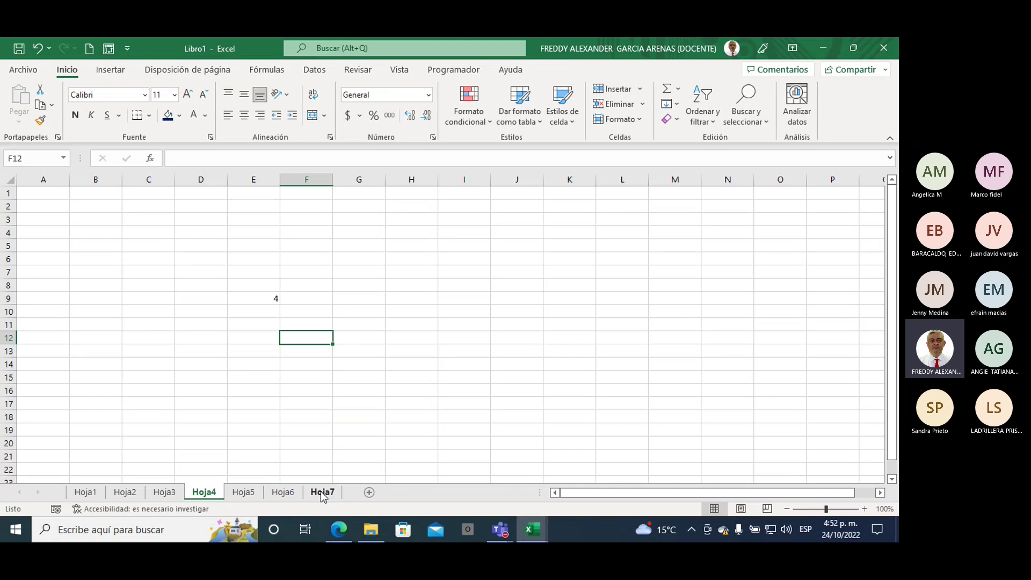
right_click(321, 491)
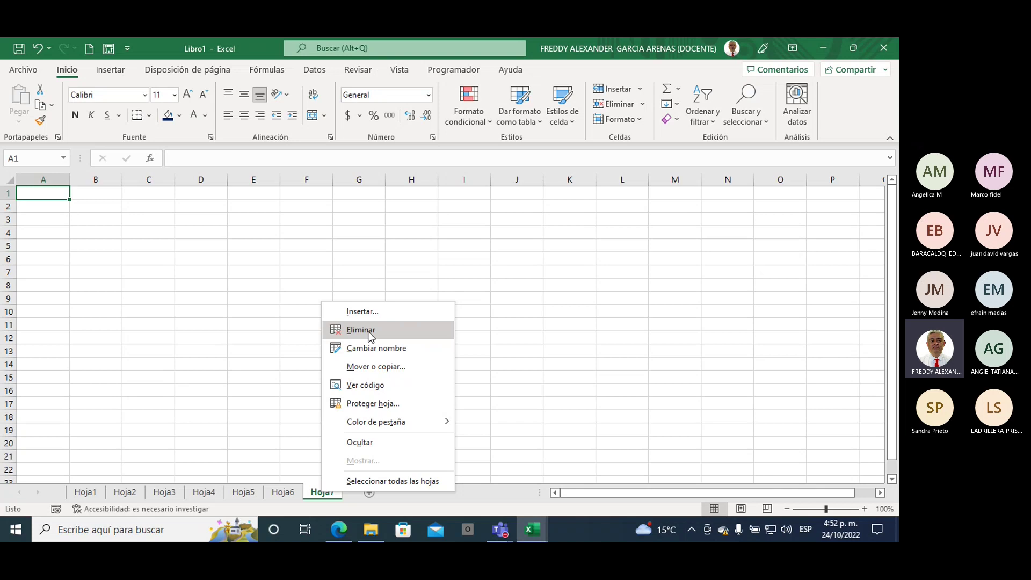
left_click(361, 329)
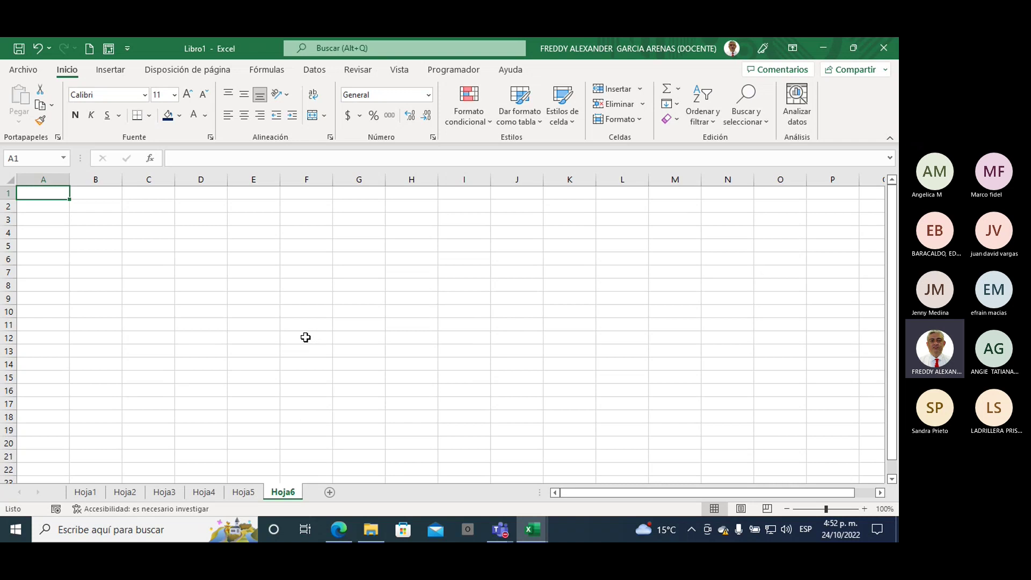
right_click(284, 497)
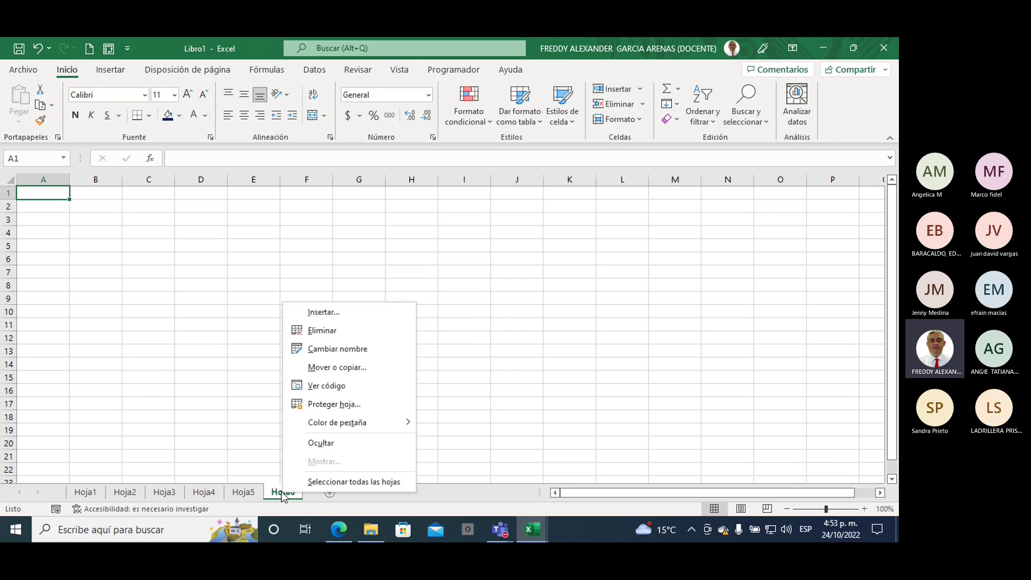
left_click(337, 331)
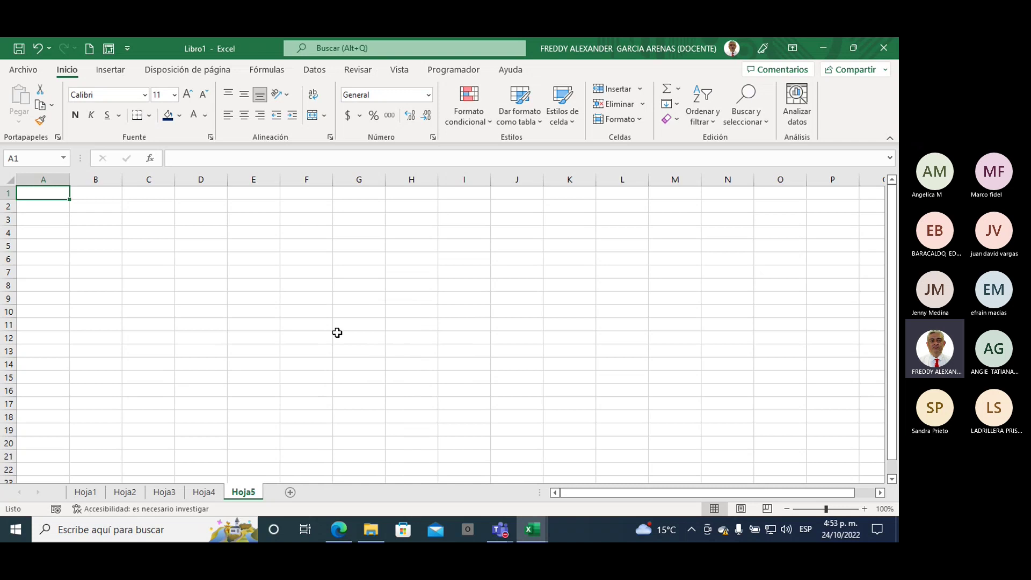
right_click(252, 497)
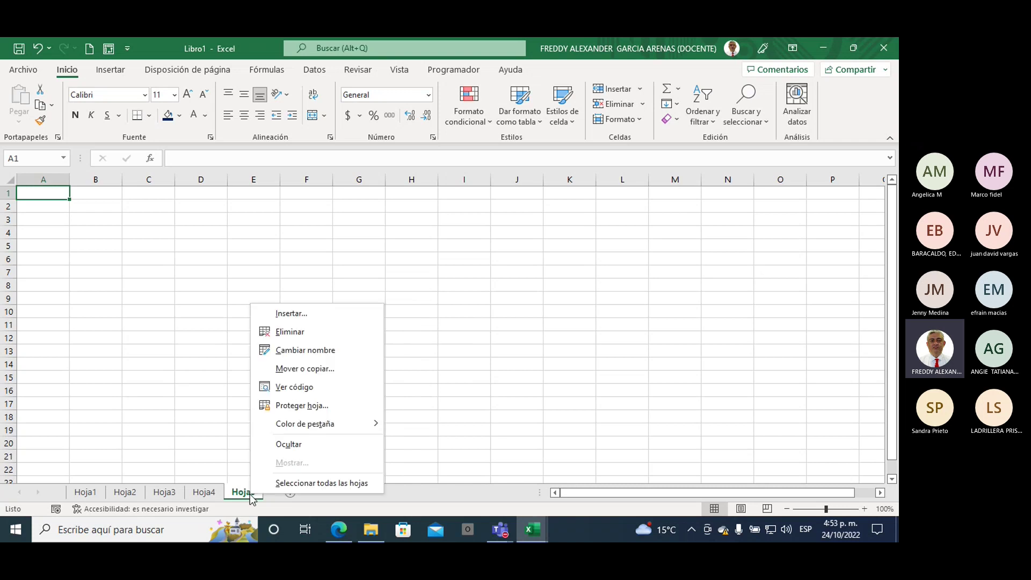
left_click(295, 332)
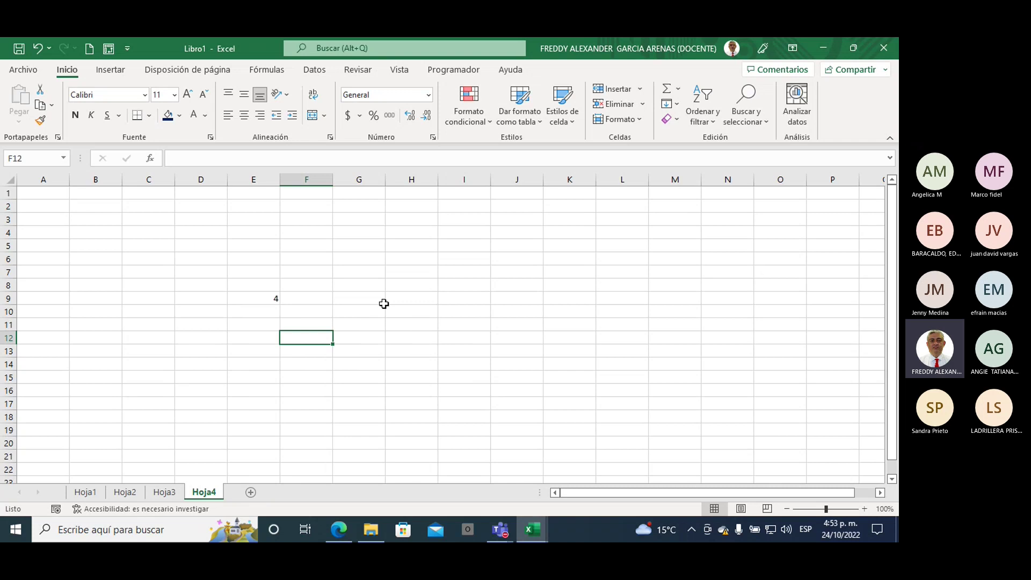
left_click(264, 298)
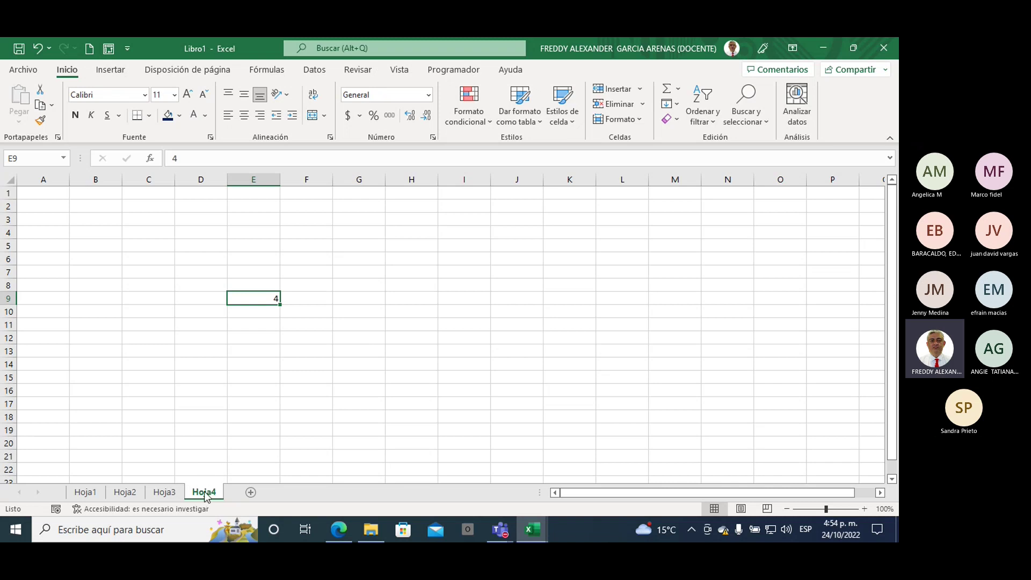
- Rename the Hoja4 sheet to Nomina
right_click(205, 493)
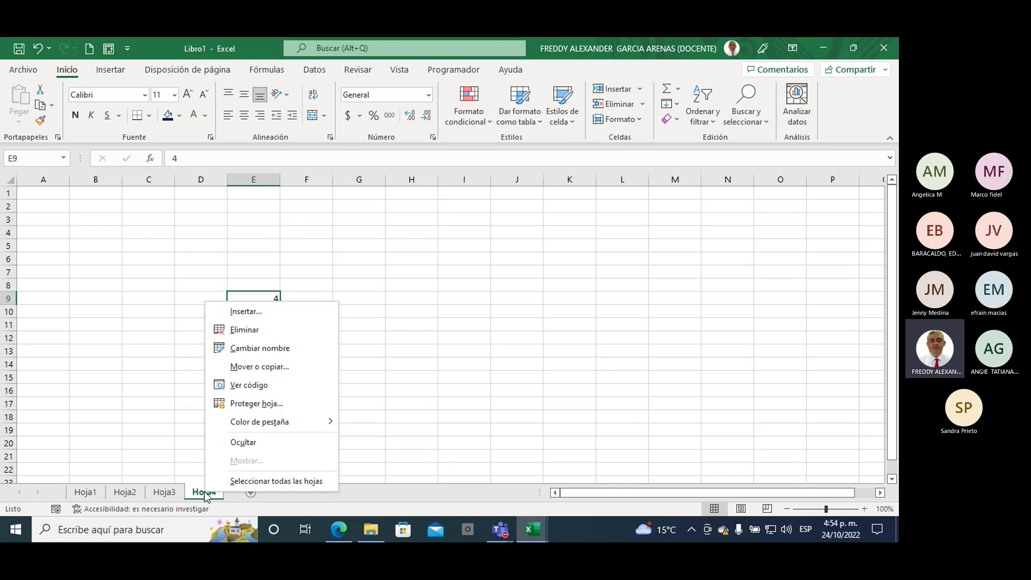
left_click(276, 349)
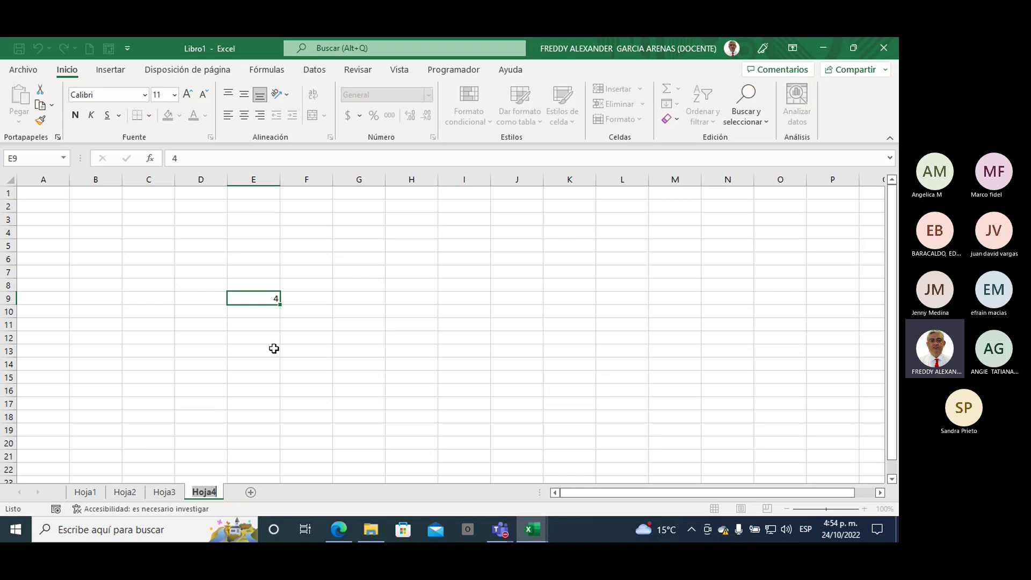
type("Nomina")
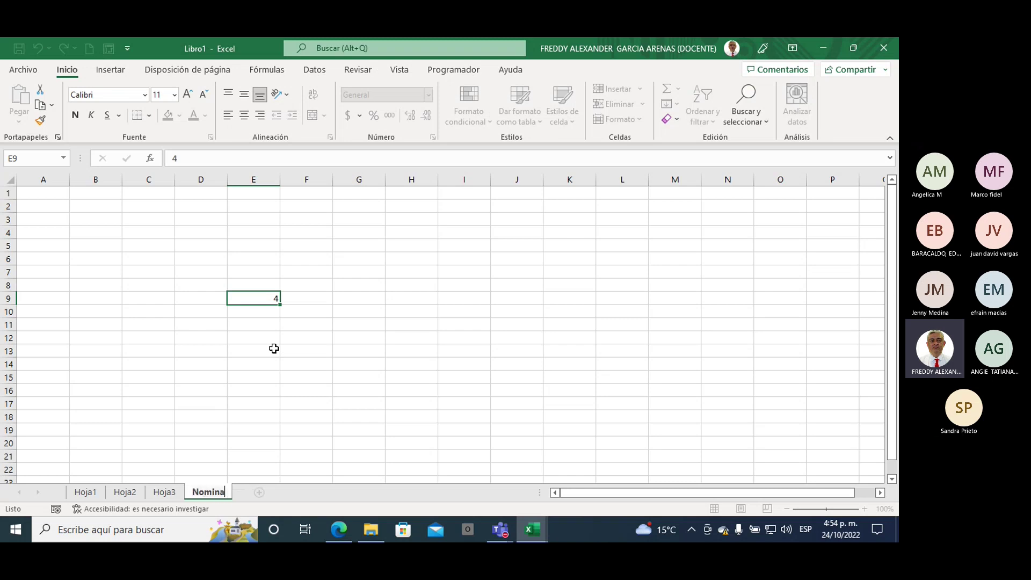
key("Return")
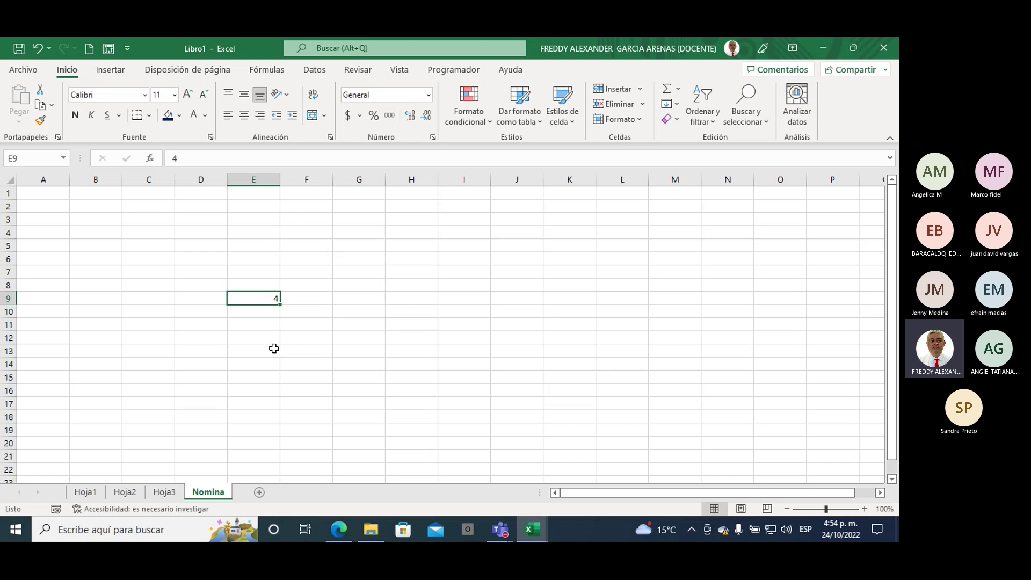
- Rename Hoja3 to 'empleados', correcting the misspelled 'empeados'
right_click(159, 494)
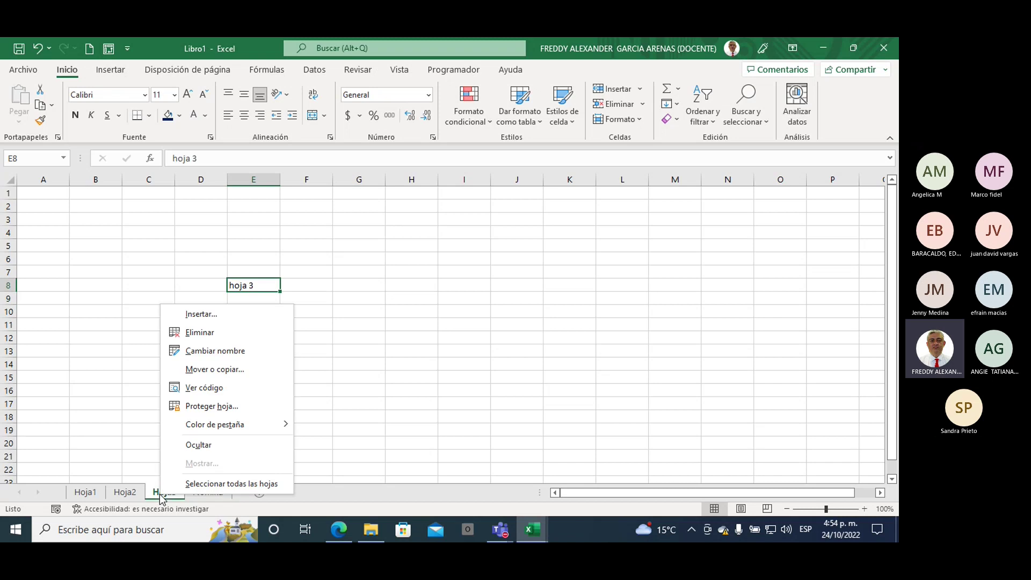
left_click(223, 353)
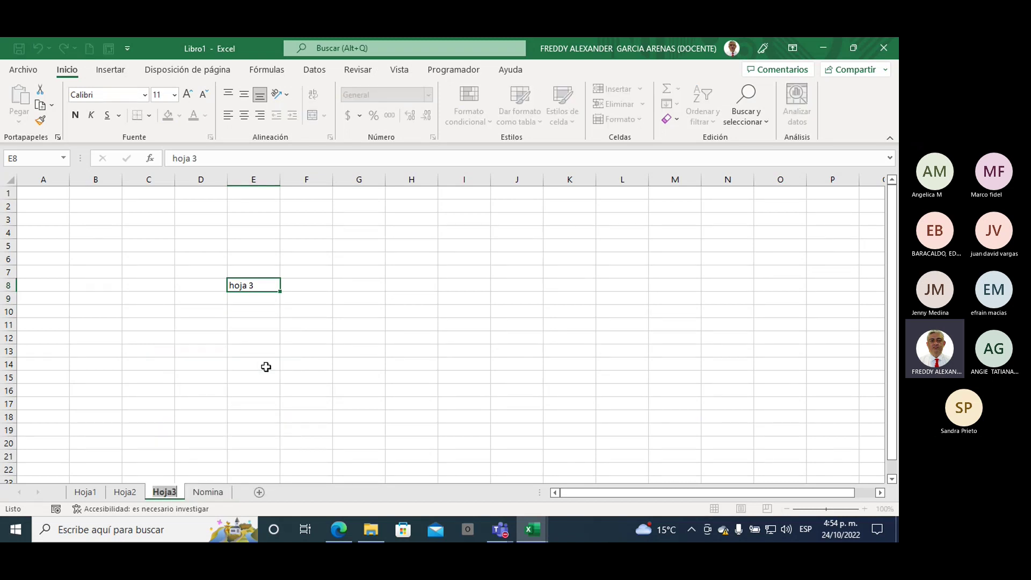
type("emp")
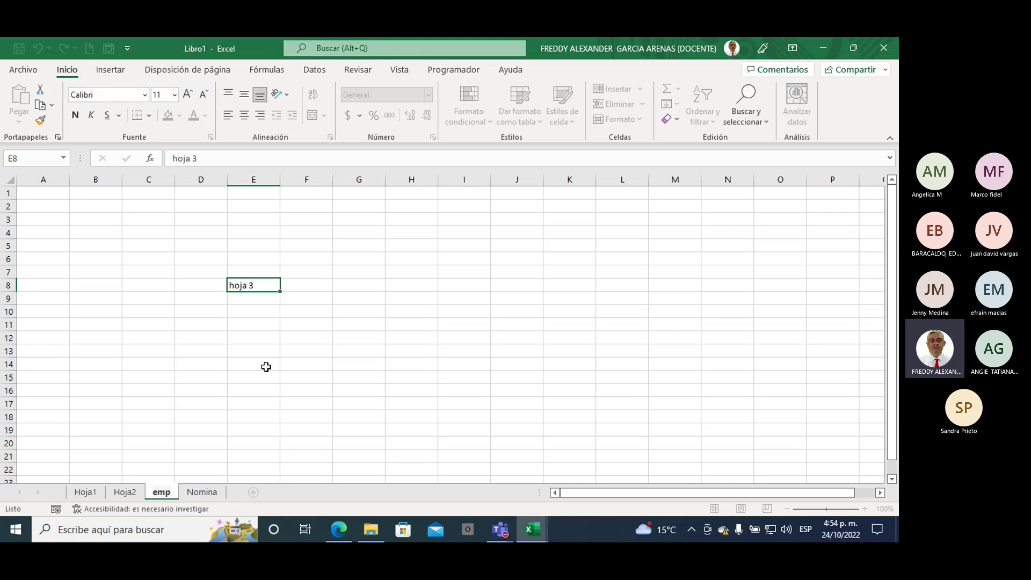
type("eados")
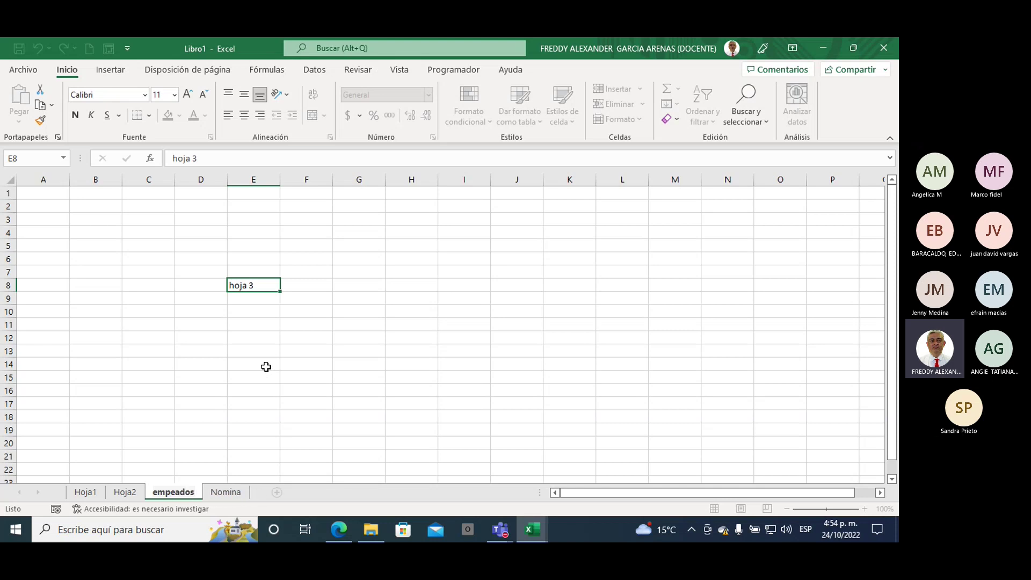
key("Return")
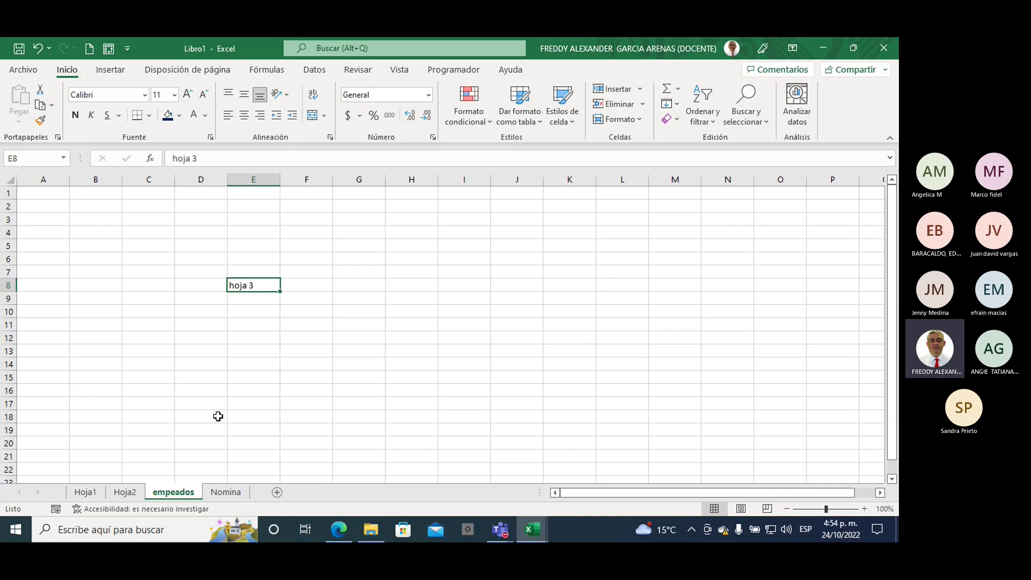
right_click(172, 495)
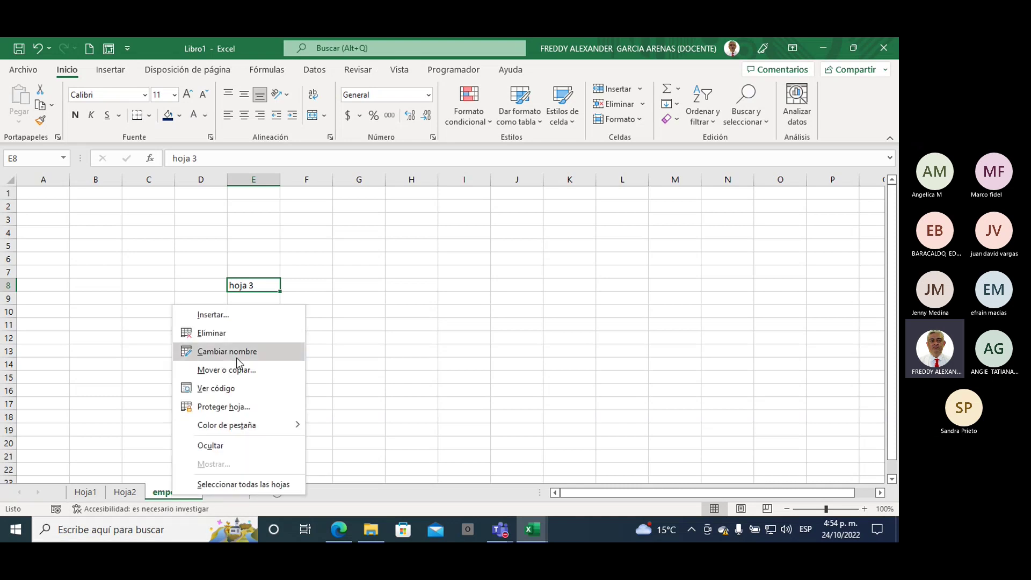
left_click(237, 354)
left_click(173, 491)
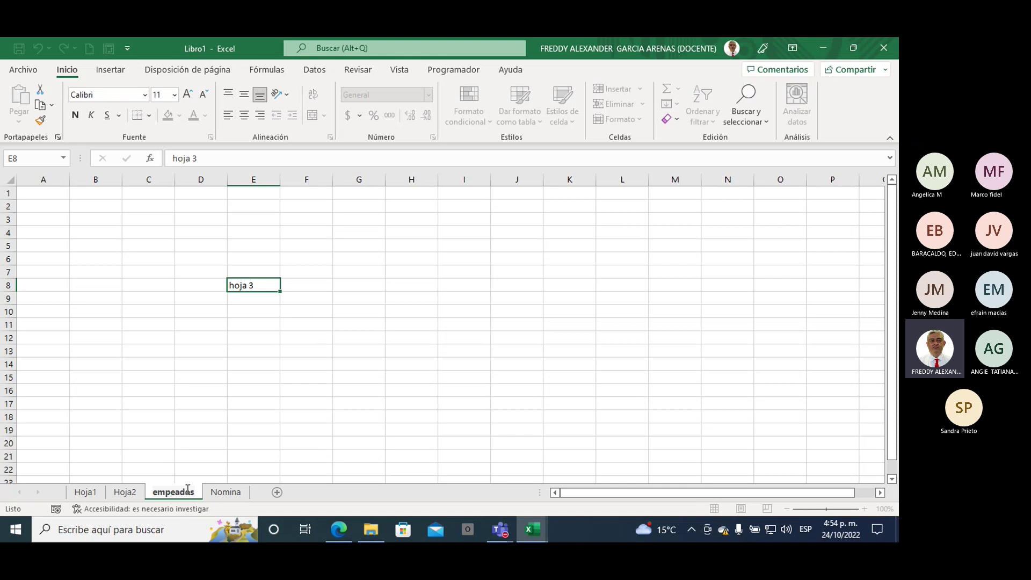
type("l")
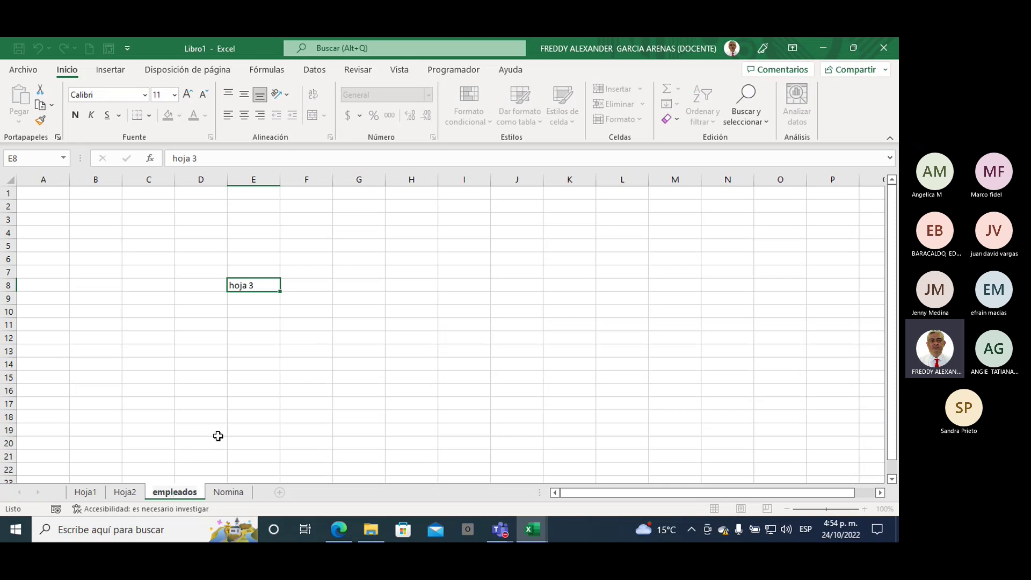
key("Return")
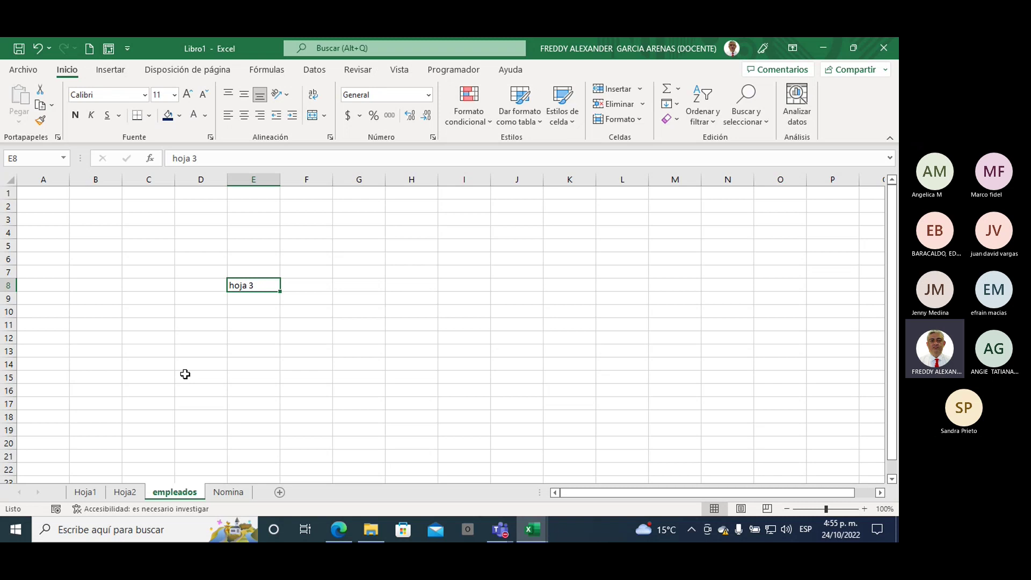
- Give the Hoja1 tab a purple colour and the Hoja2 tab a red colour, then go to empleados
right_click(87, 495)
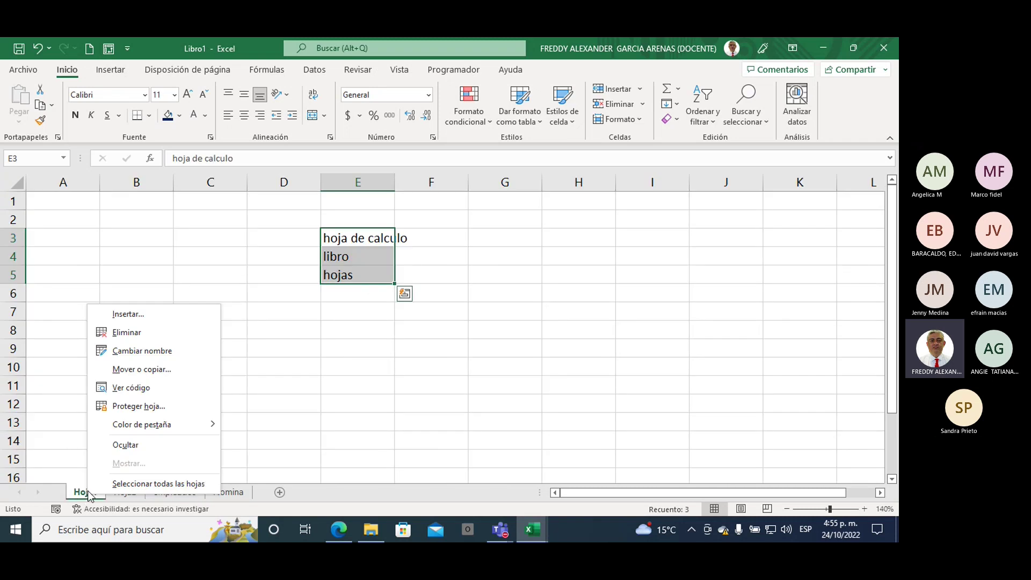
mouse_move(142, 424)
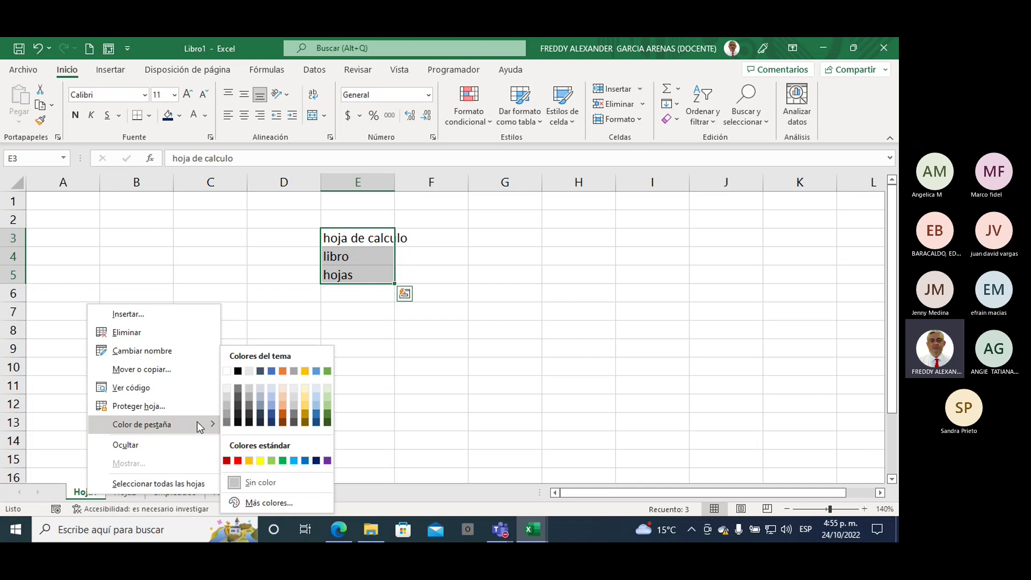
left_click(328, 461)
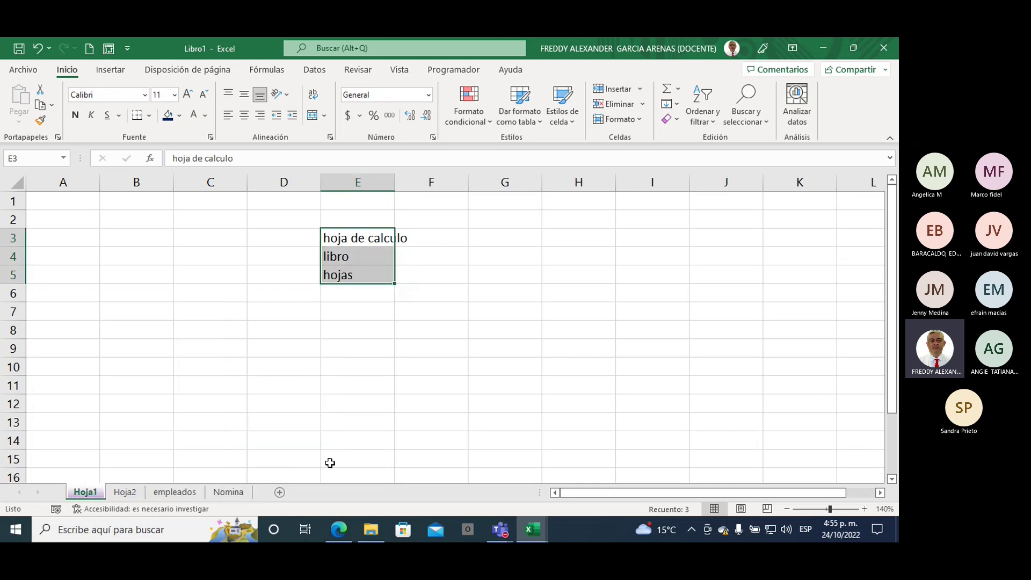
left_click(125, 493)
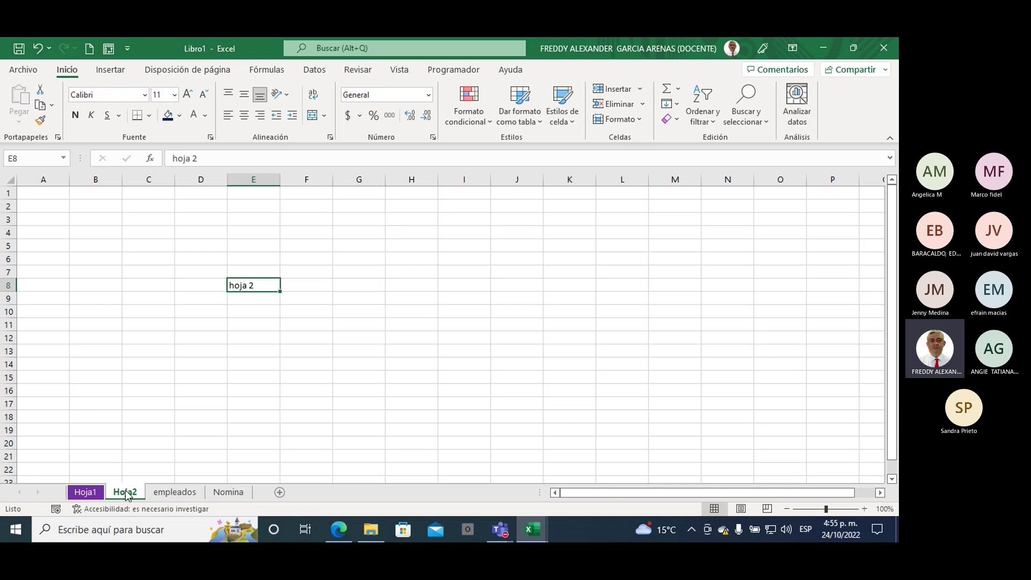
right_click(127, 495)
mouse_move(181, 421)
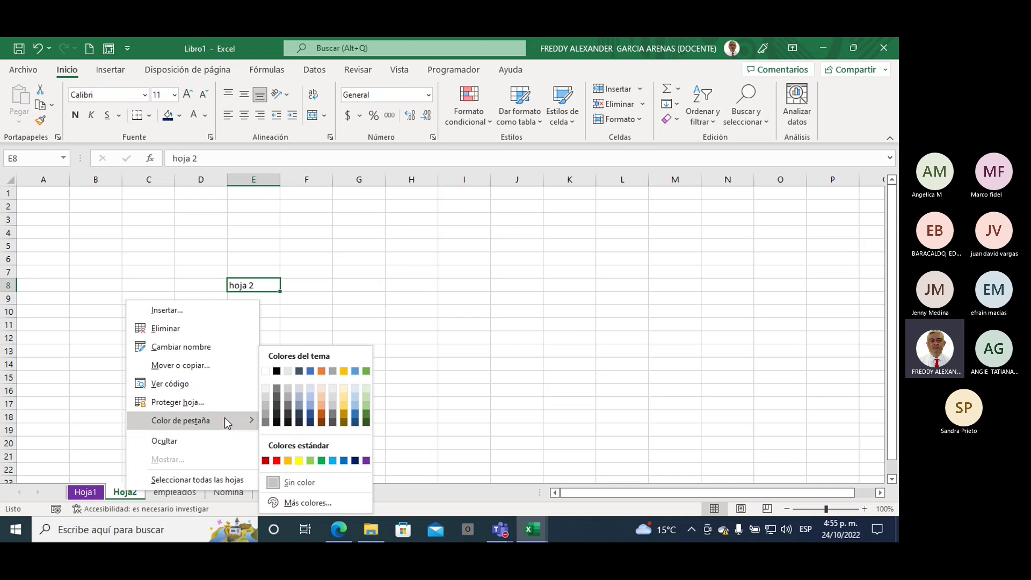
left_click(276, 461)
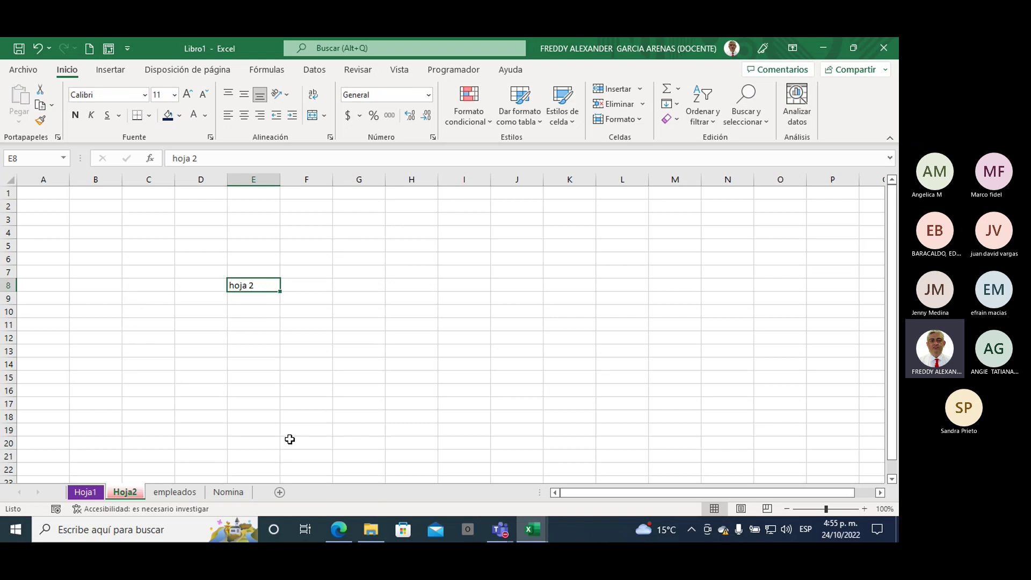
left_click(186, 491)
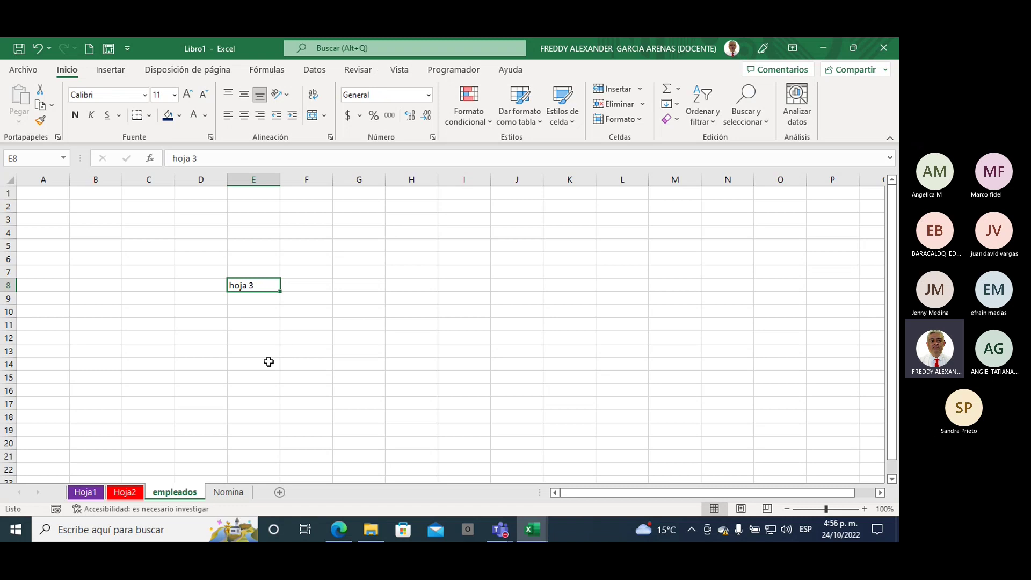
- Leave the Nomina sheet undeleted and open the shortcut menu for cell K6
right_click(224, 494)
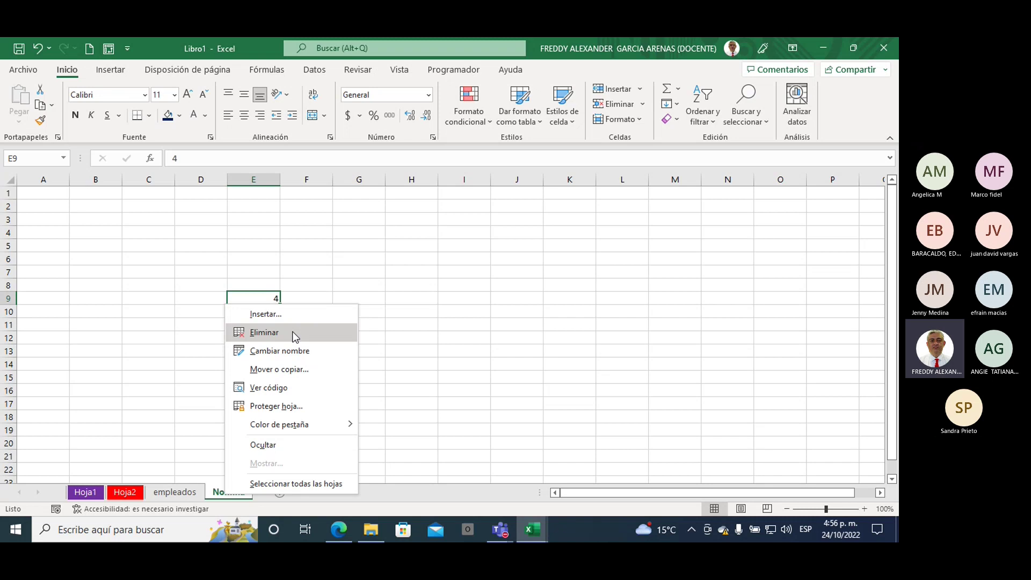
left_click(585, 263)
left_click(560, 261)
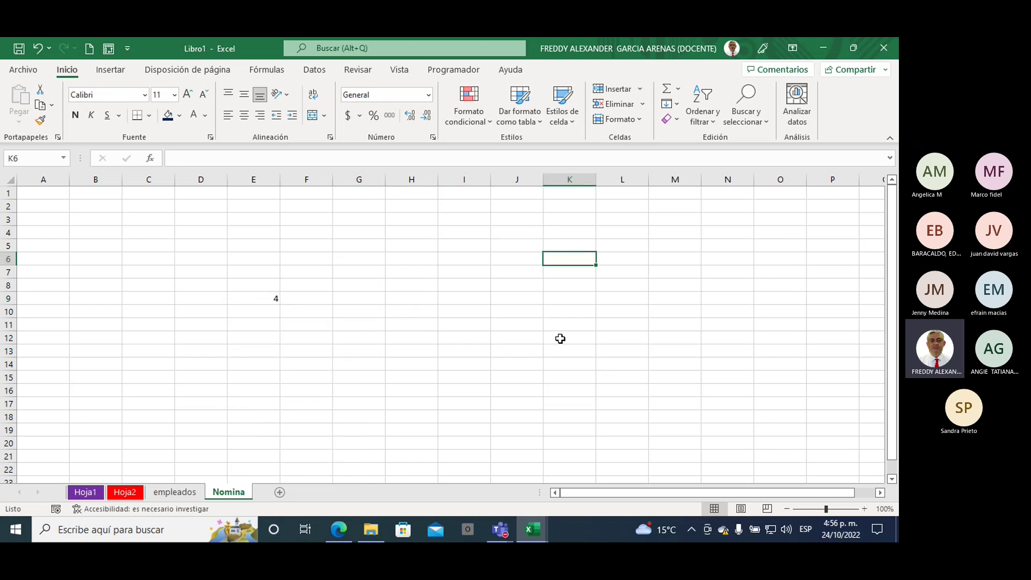
right_click(566, 256)
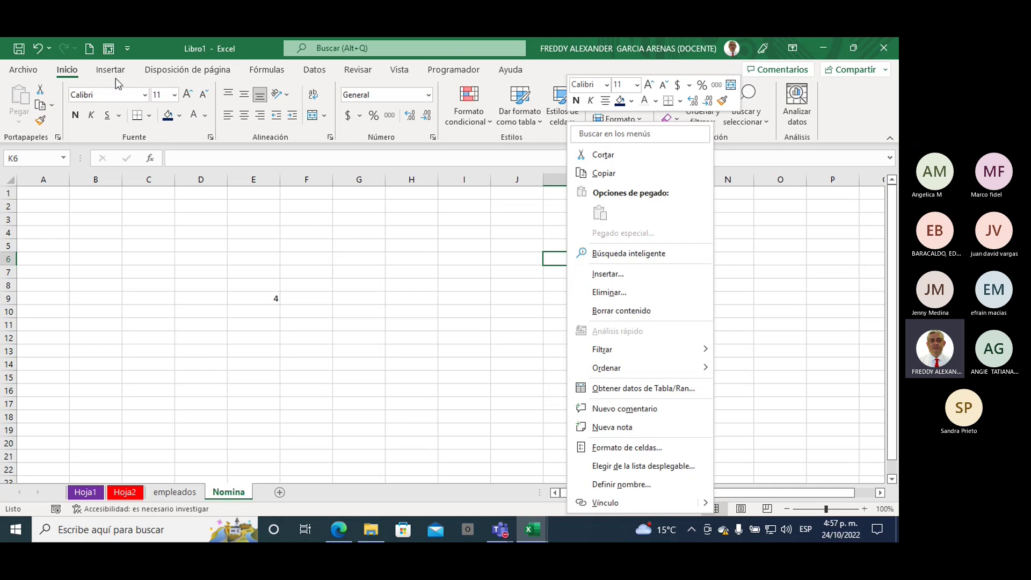
- Show the ribbon's Personalizar/Contraer la cinta options, then open column E's context menu
right_click(71, 72)
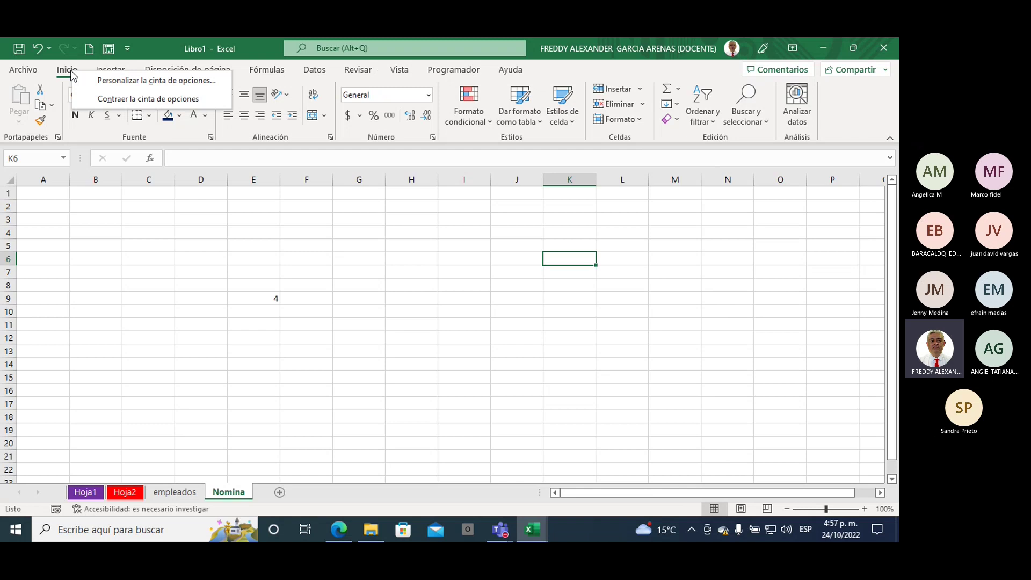
left_click(305, 130)
right_click(306, 135)
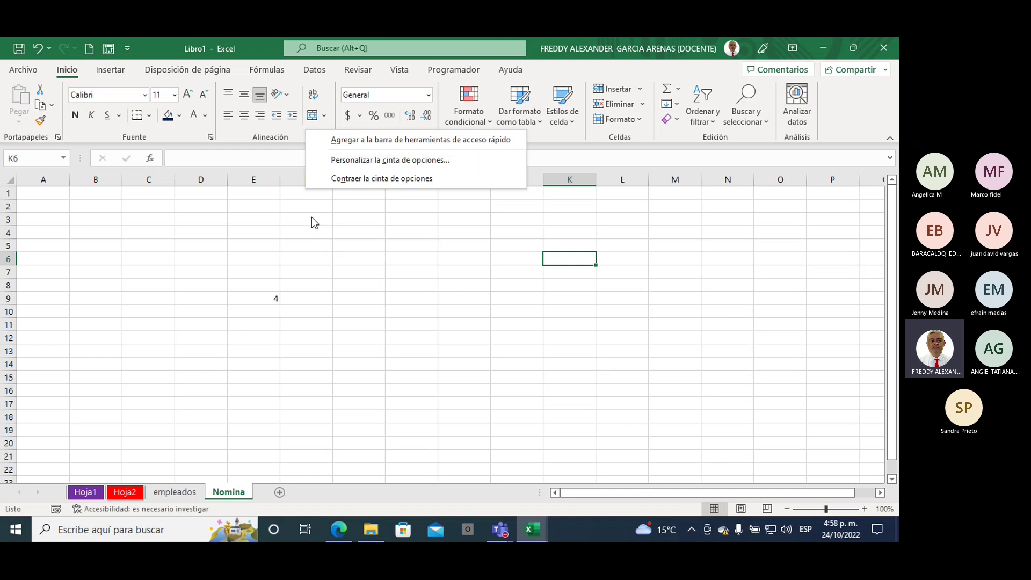
right_click(254, 183)
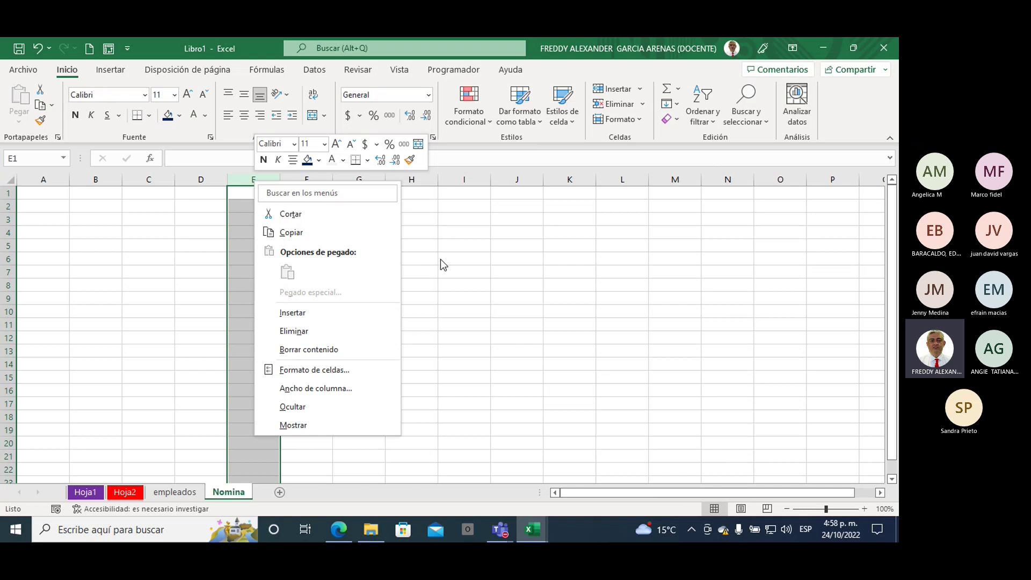
- Write a large red 'AT' across columns G–I and circle it
key("Escape")
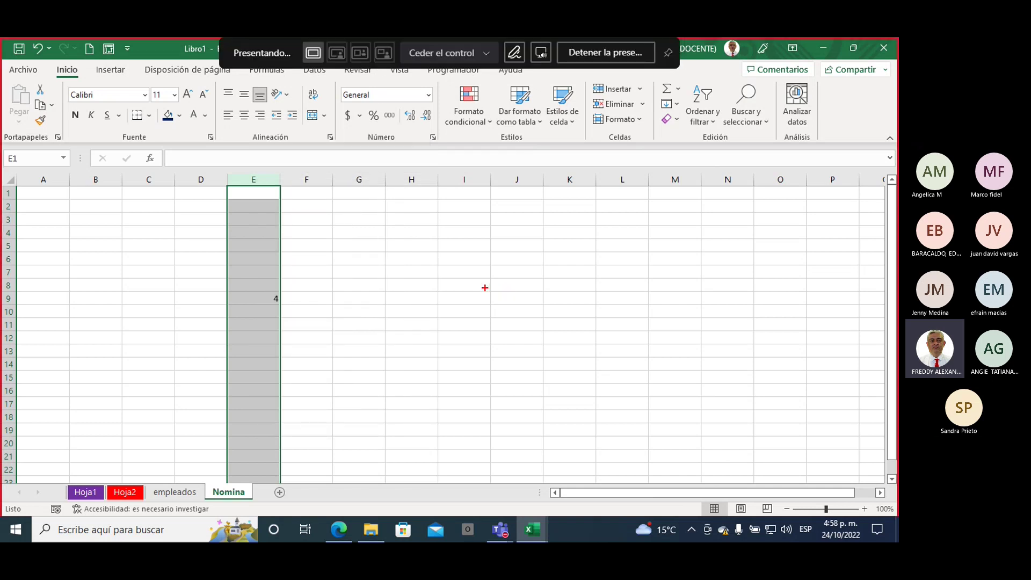
mouse_move(392, 283)
left_mouse_down()
mouse_move(402, 253)
mouse_move(378, 397)
mouse_move(412, 245)
mouse_move(470, 406)
left_mouse_up()
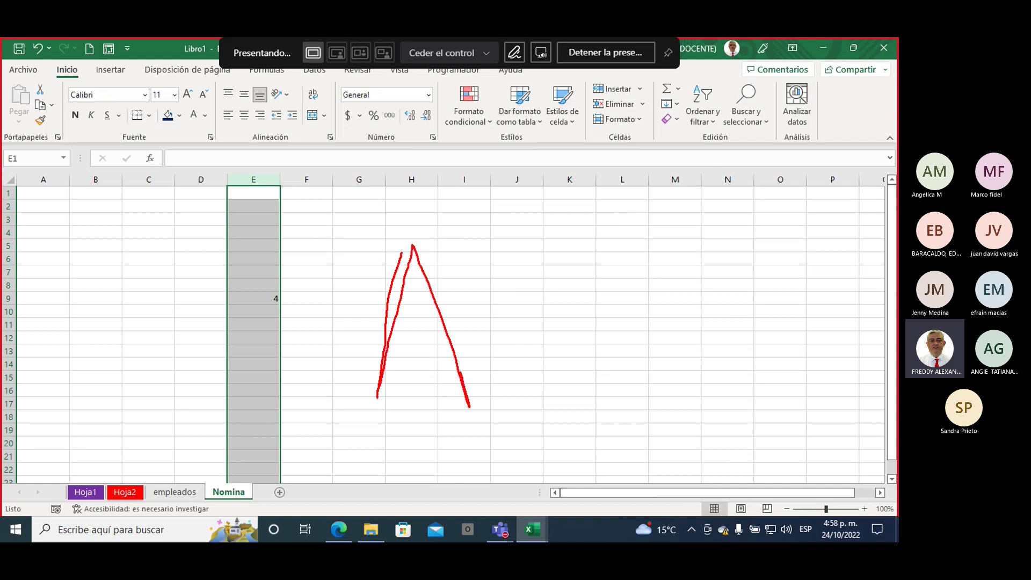
left_click_drag(461, 371, 391, 321)
left_click_drag(481, 237, 576, 229)
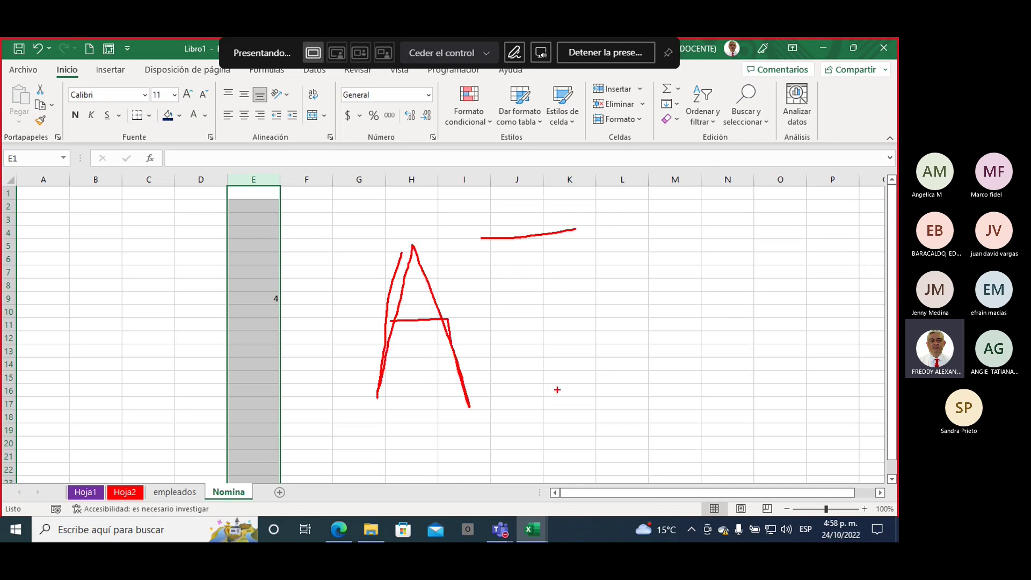
left_click_drag(530, 261, 551, 393)
left_click_drag(525, 237, 530, 262)
mouse_move(720, 205)
left_mouse_down()
mouse_move(204, 208)
mouse_move(164, 432)
mouse_move(638, 462)
mouse_move(816, 349)
mouse_move(703, 202)
left_mouse_up()
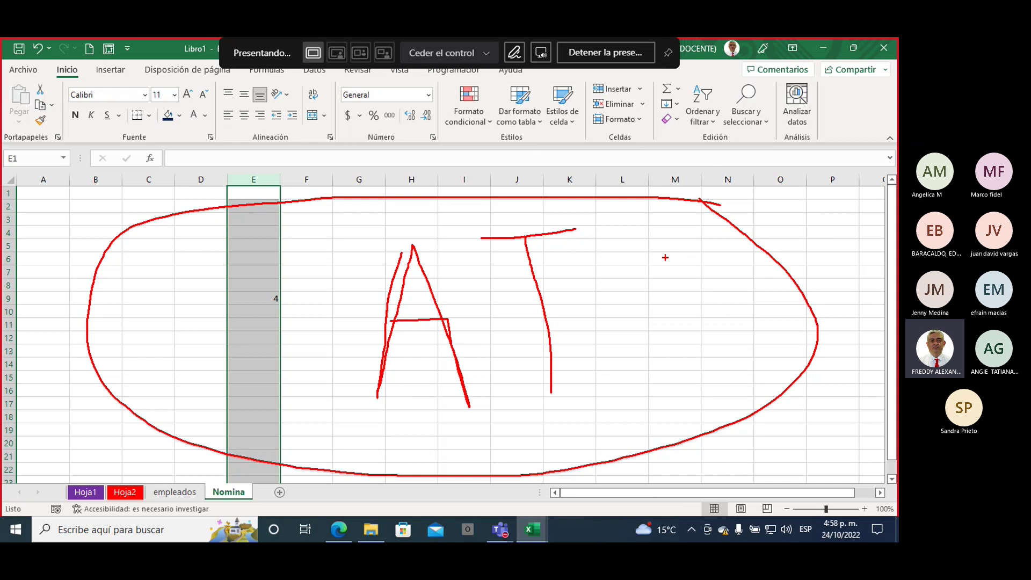
- Circle column letters F–K, draw red lines in columns L–N, and outline column E
mouse_move(606, 170)
left_mouse_down()
mouse_move(367, 161)
mouse_move(284, 180)
mouse_move(389, 200)
mouse_move(587, 207)
mouse_move(605, 169)
left_mouse_up()
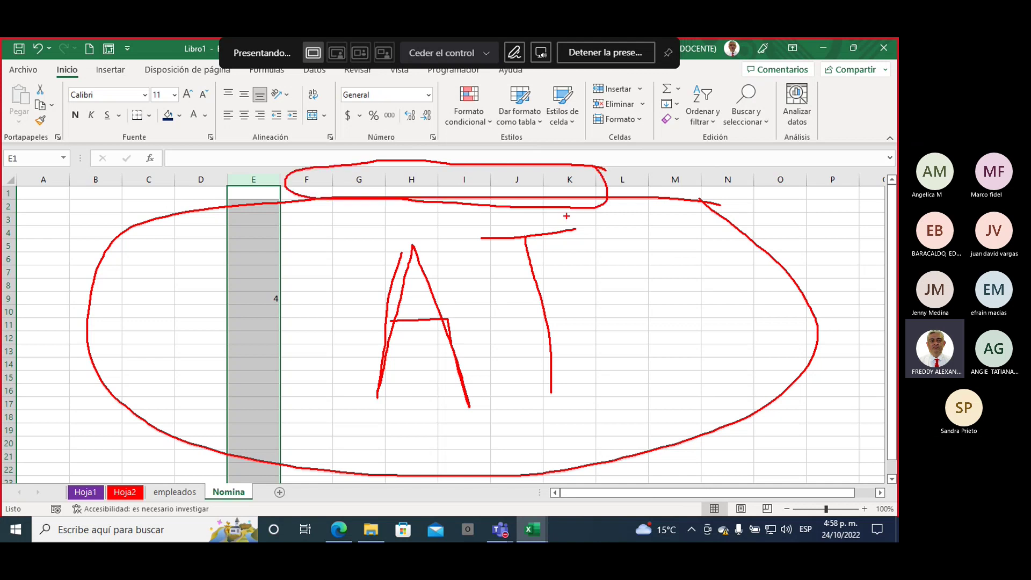
left_click_drag(629, 201, 622, 364)
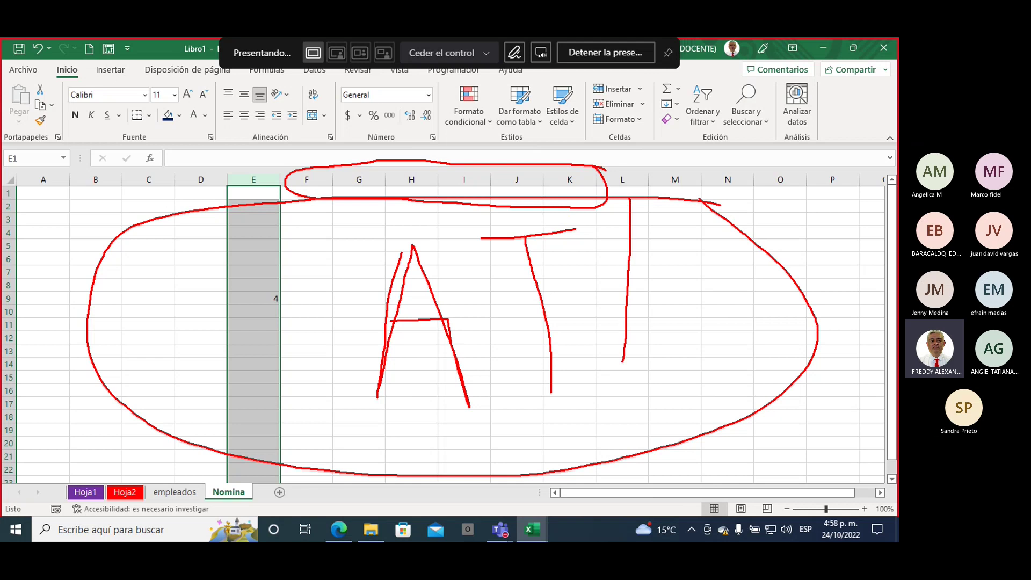
left_click_drag(678, 204, 674, 365)
left_click_drag(729, 199, 730, 341)
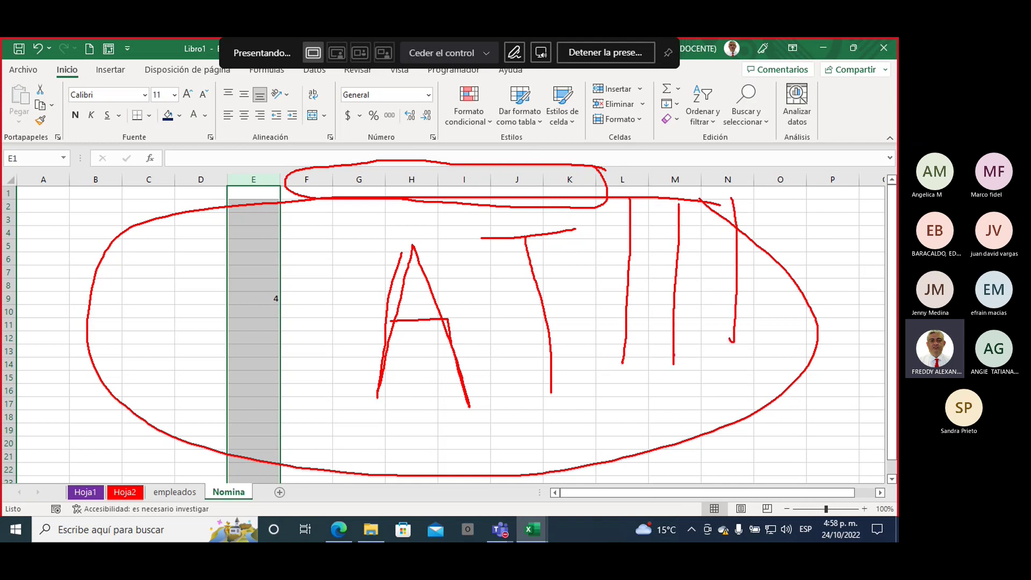
mouse_move(292, 216)
left_mouse_down()
mouse_move(230, 292)
mouse_move(292, 212)
left_mouse_up()
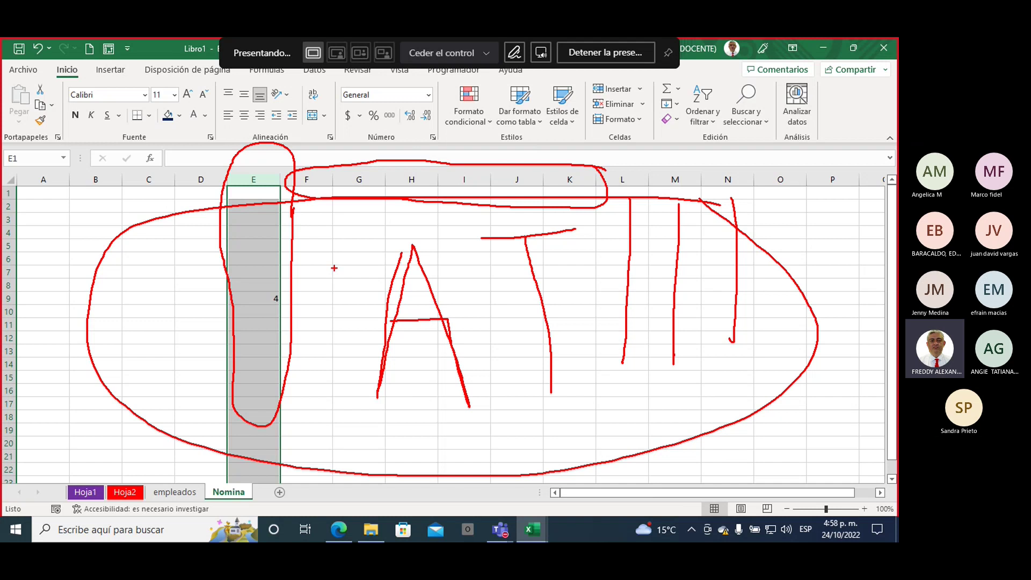
- Trace the row numbers in red, write 'Filas' with an arrow to column E, then clear the ink
mouse_move(24, 275)
left_mouse_down()
mouse_move(26, 310)
mouse_move(3, 175)
left_mouse_up()
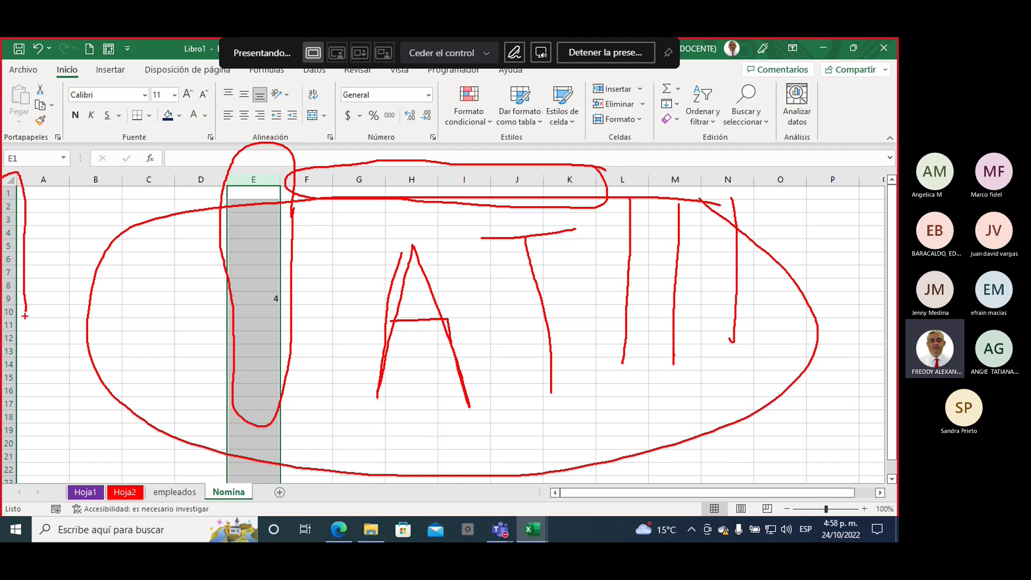
left_click_drag(25, 316, 7, 494)
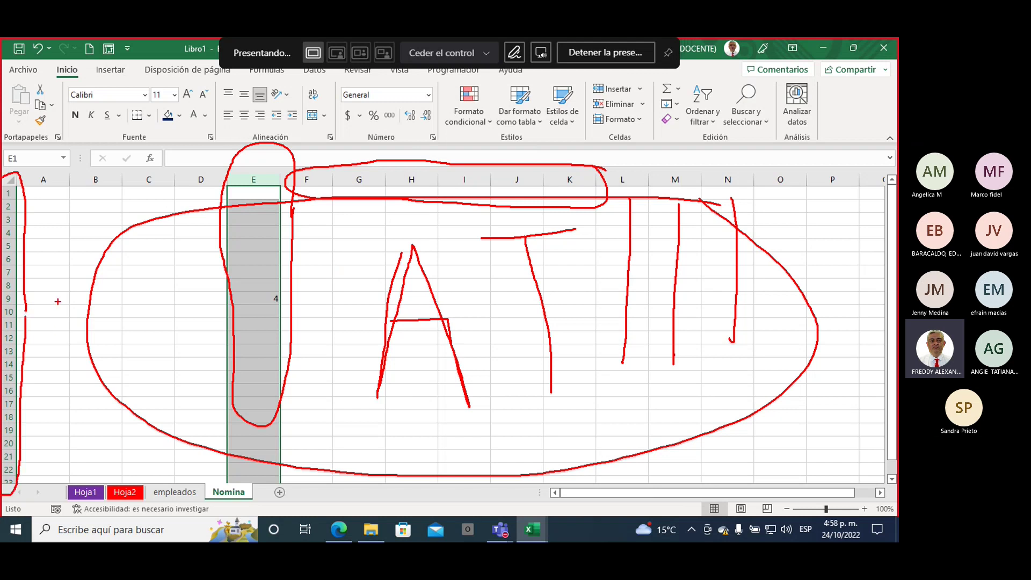
mouse_move(68, 295)
left_mouse_down()
mouse_move(43, 365)
mouse_move(57, 334)
mouse_move(61, 377)
left_mouse_up()
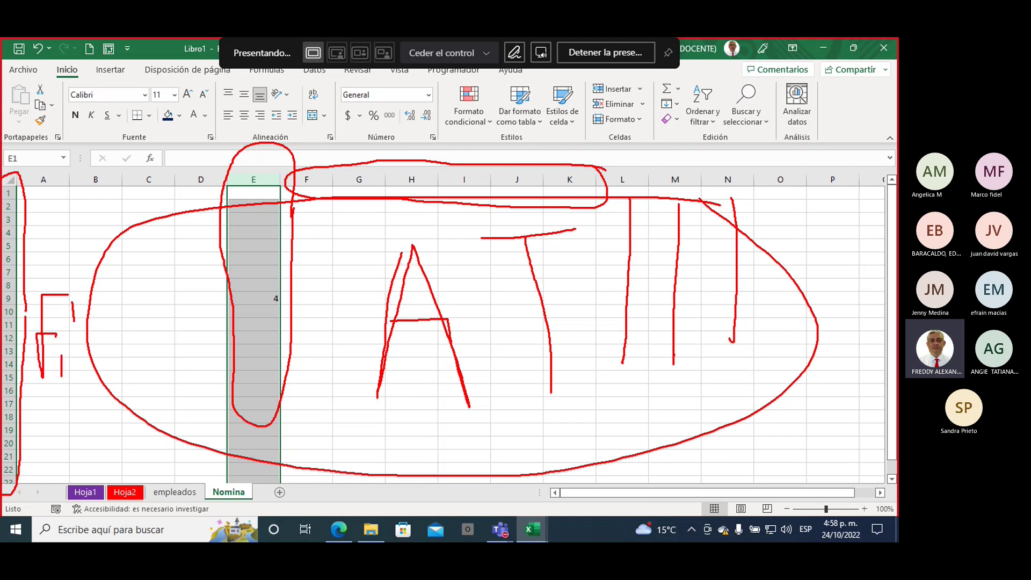
mouse_move(72, 302)
left_mouse_down()
mouse_move(74, 376)
mouse_move(107, 372)
mouse_move(121, 353)
mouse_move(110, 375)
left_mouse_up()
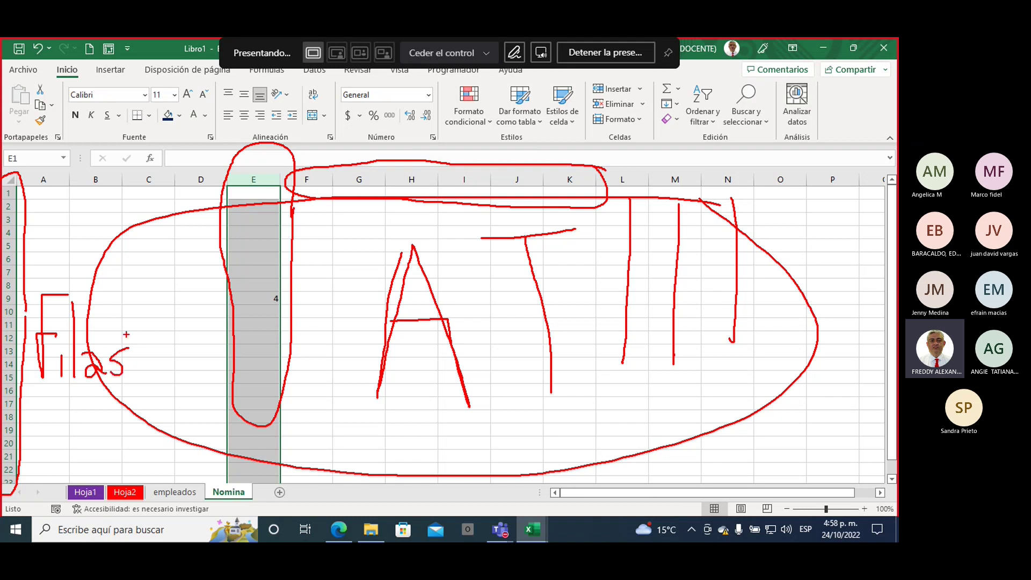
mouse_move(122, 331)
left_mouse_down()
mouse_move(218, 321)
mouse_move(187, 340)
left_mouse_up()
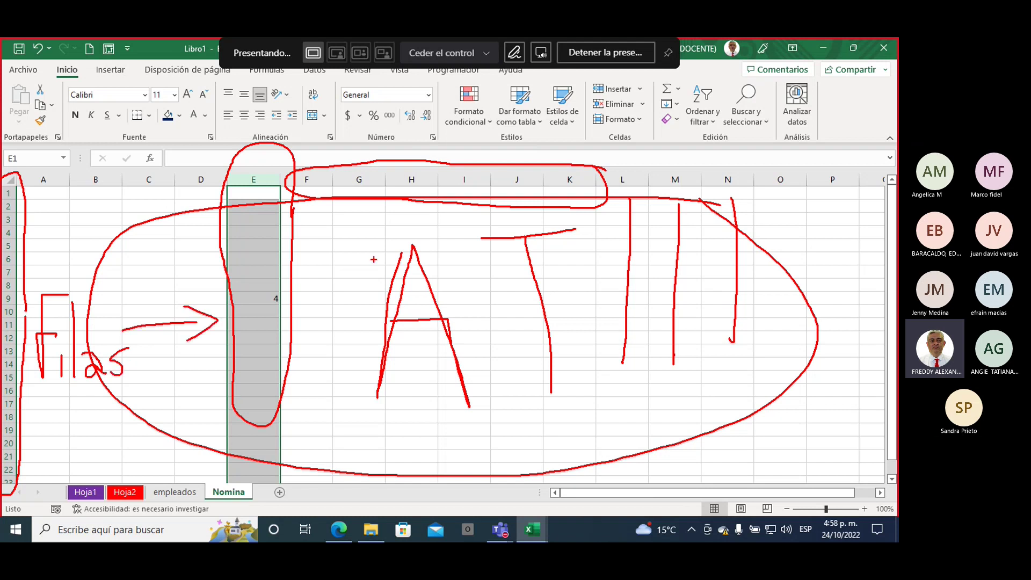
mouse_move(341, 215)
left_mouse_down()
mouse_move(331, 242)
mouse_move(361, 225)
mouse_move(378, 247)
mouse_move(407, 220)
mouse_move(419, 217)
mouse_move(425, 231)
mouse_move(430, 209)
mouse_move(438, 231)
mouse_move(460, 228)
left_mouse_up()
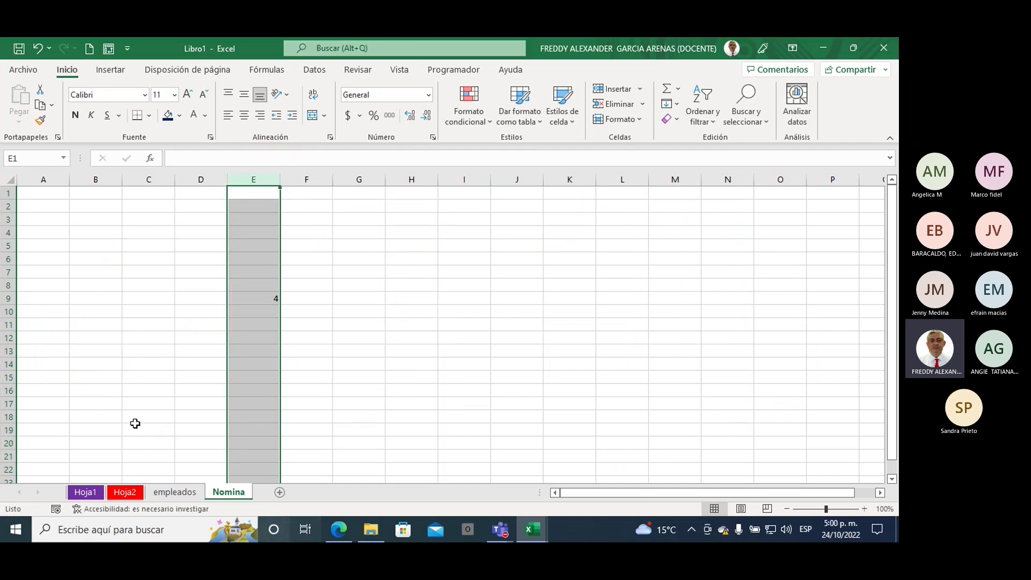
- Select H9 and annotate it with 'Celda', an arrow to column H, a row 9 line, and 'H9'
left_click(403, 302)
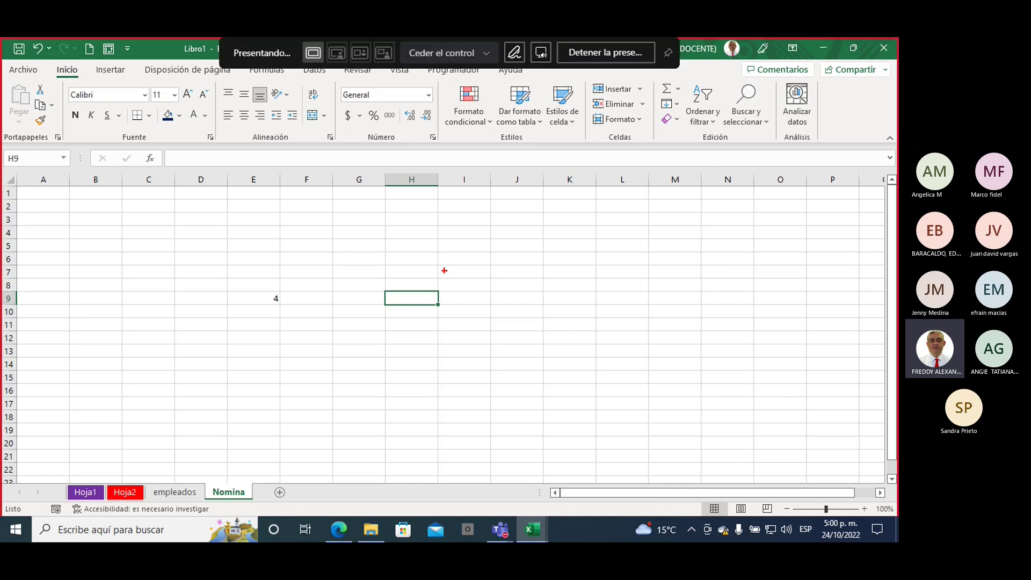
mouse_move(489, 276)
left_mouse_down()
mouse_move(482, 302)
mouse_move(499, 291)
mouse_move(506, 302)
mouse_move(526, 298)
mouse_move(527, 289)
mouse_move(549, 300)
left_mouse_up()
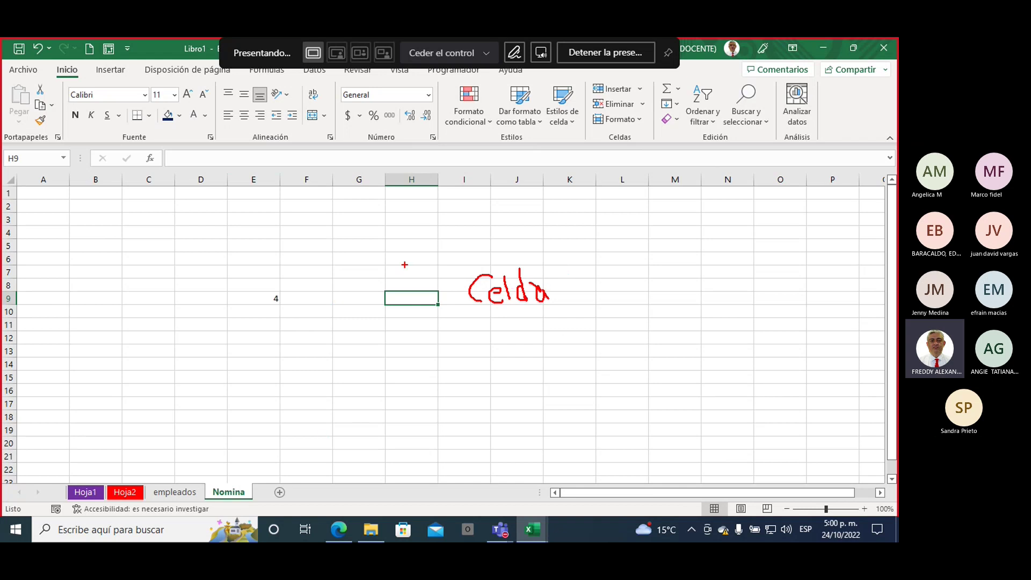
mouse_move(412, 286)
left_mouse_down()
mouse_move(403, 204)
mouse_move(422, 204)
left_mouse_up()
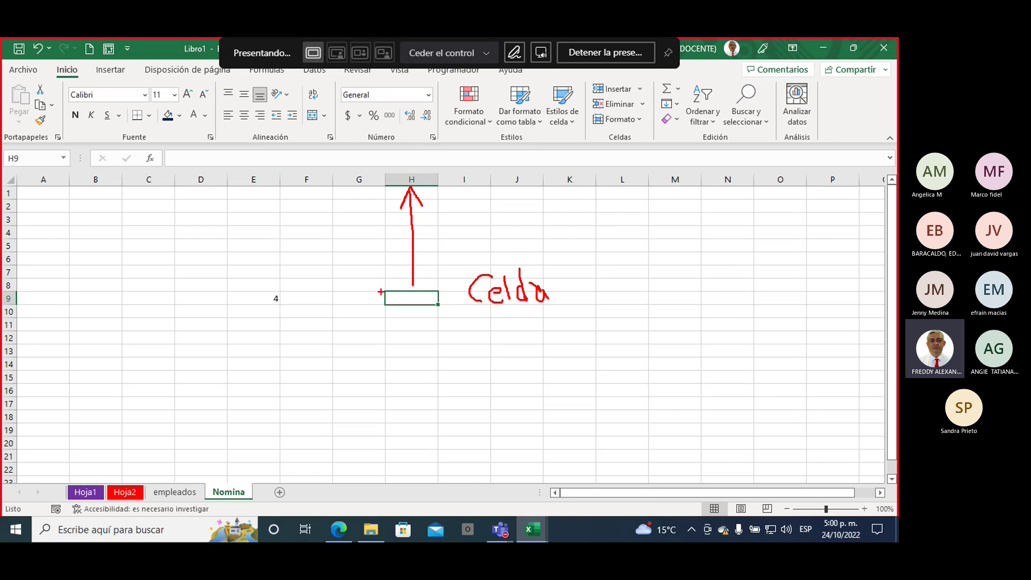
mouse_move(347, 297)
left_mouse_down()
mouse_move(21, 302)
mouse_move(3, 316)
left_mouse_up()
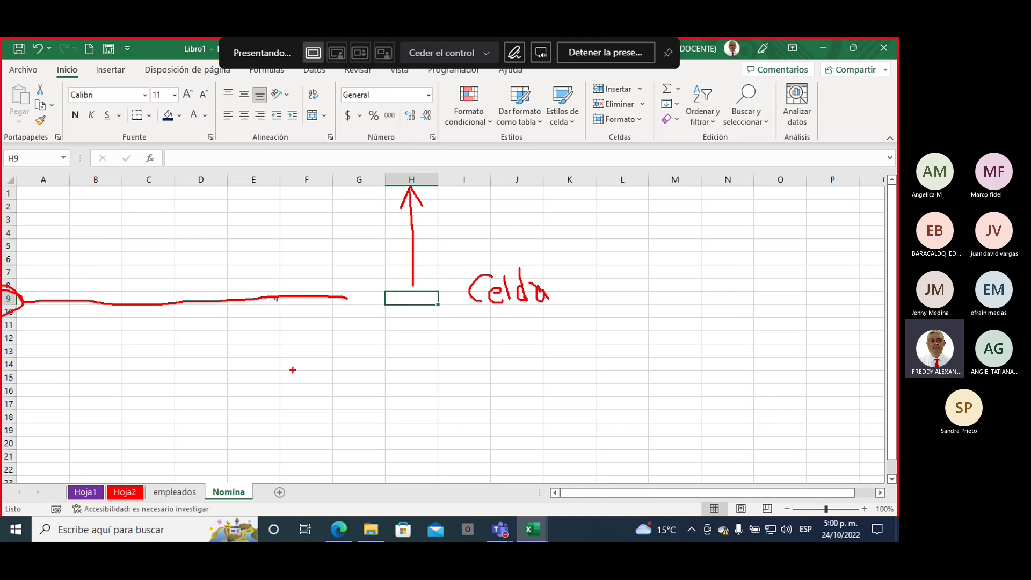
mouse_move(374, 330)
left_mouse_down()
mouse_move(377, 385)
mouse_move(401, 358)
mouse_move(405, 385)
left_mouse_up()
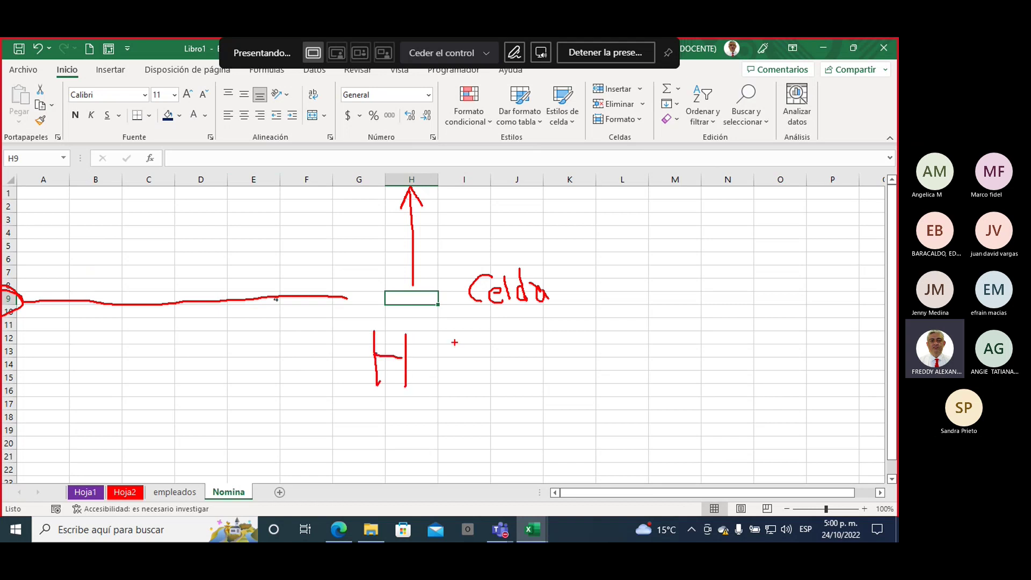
mouse_move(447, 338)
left_mouse_down()
mouse_move(415, 336)
mouse_move(441, 385)
left_mouse_up()
- Circle the H column letter, draw a red arrow toward cell A1, then clear the ink
left_click_drag(436, 182, 424, 163)
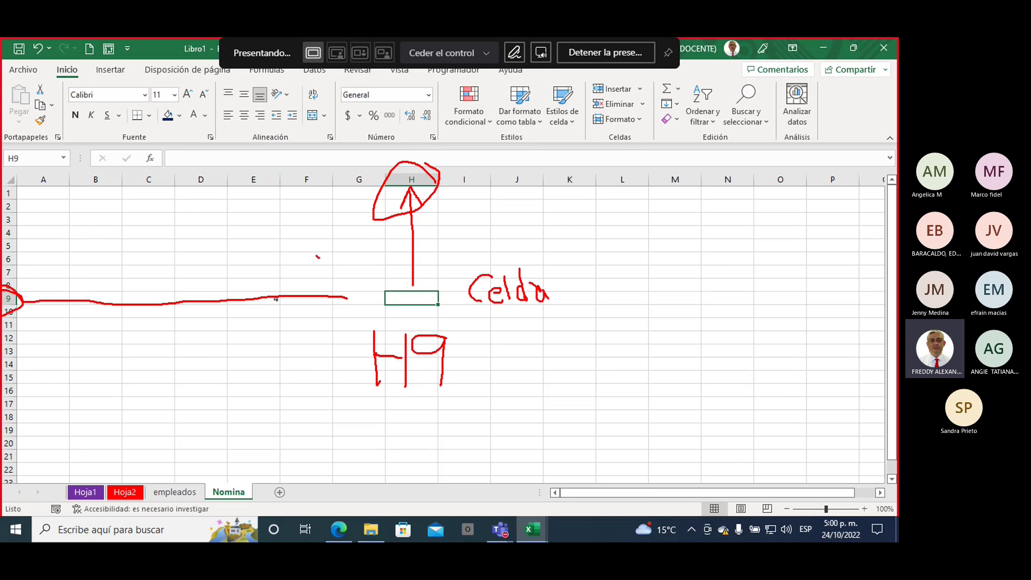
mouse_move(320, 258)
left_mouse_down()
mouse_move(57, 192)
mouse_move(84, 196)
left_mouse_up()
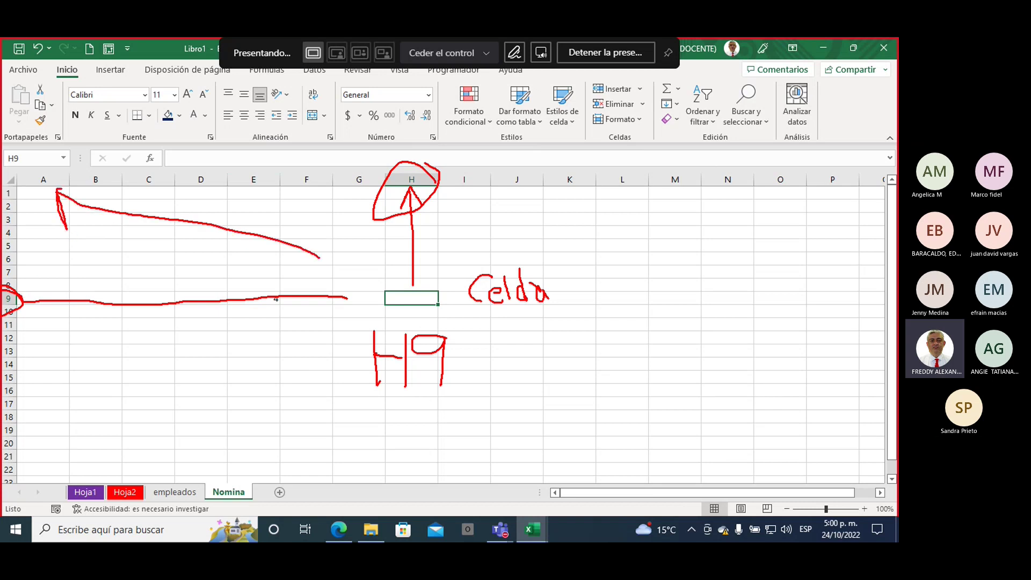
mouse_move(37, 160)
left_mouse_down()
mouse_move(4, 154)
mouse_move(36, 163)
left_mouse_up()
mouse_move(98, 221)
left_mouse_down()
mouse_move(92, 251)
mouse_move(141, 264)
mouse_move(198, 225)
mouse_move(217, 261)
mouse_move(325, 281)
left_mouse_up()
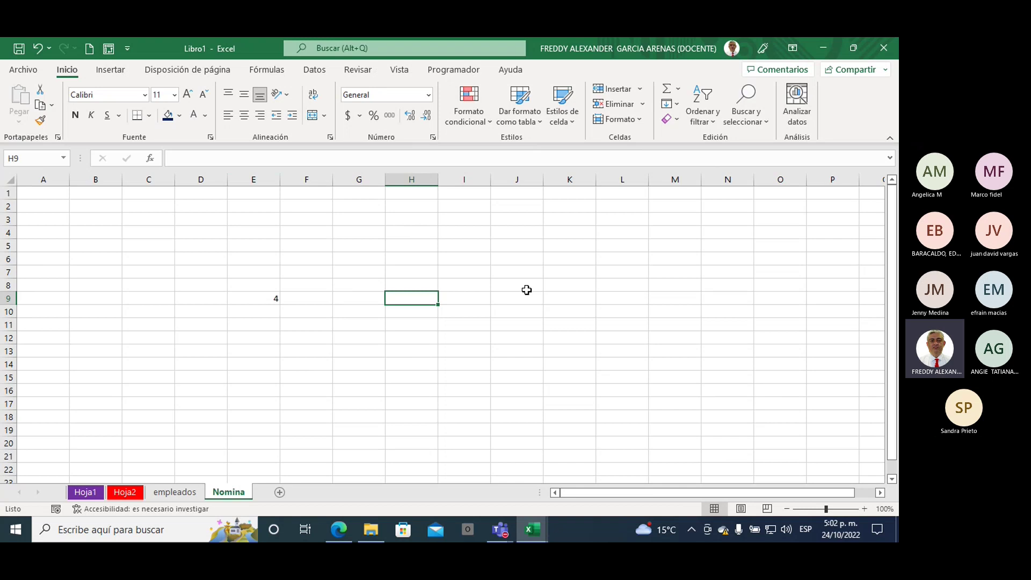
- Select cell F14 and highlight 'F14' in the Name Box
left_click(313, 362)
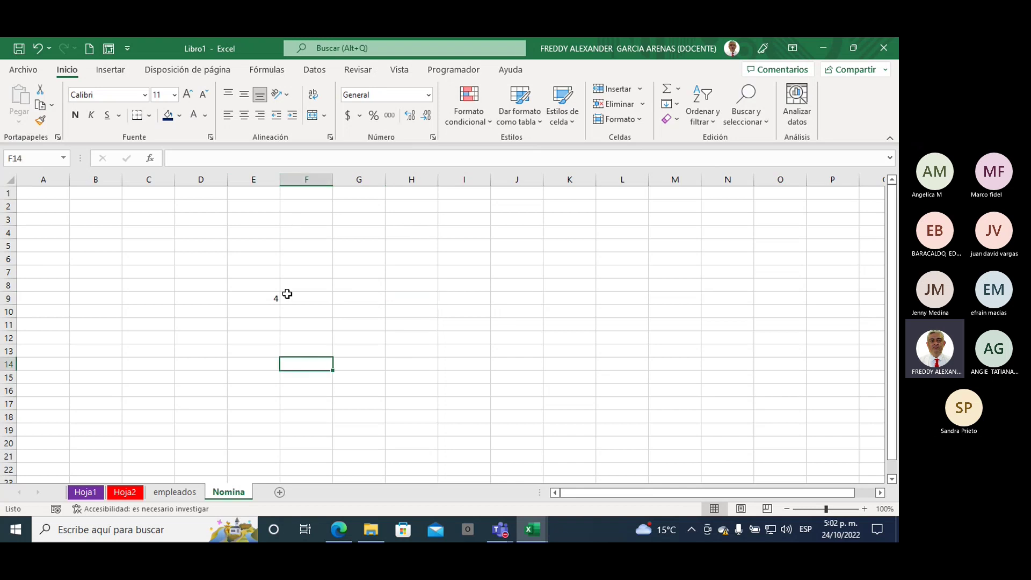
left_click(28, 159)
- Move along row 9 with Ctrl+Right to column XFD and select the entire XFD column
left_click(383, 296)
key("Right")
key("Right")
key("Right")
key("Right")
key("Right")
key("Right")
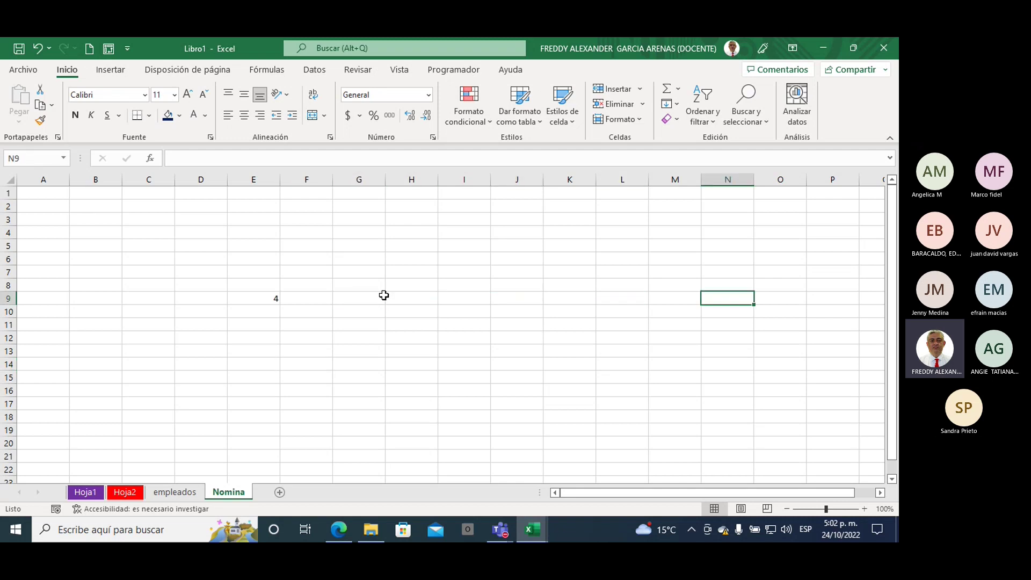
key("Right")
key("Right")
key("Right")
key("Right")
key("Right")
key("Right")
key("Right")
key("Right")
key("Right")
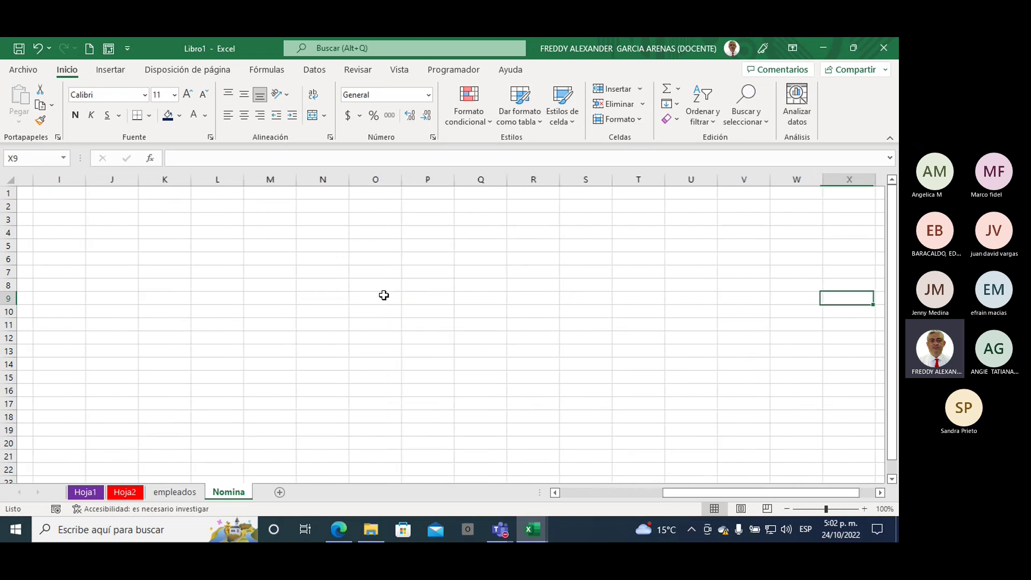
key("Right")
key("Right")
key("Right")
key("Right")
key("Right")
key("Right")
key("Right")
key("Right")
key("Right")
key("Right")
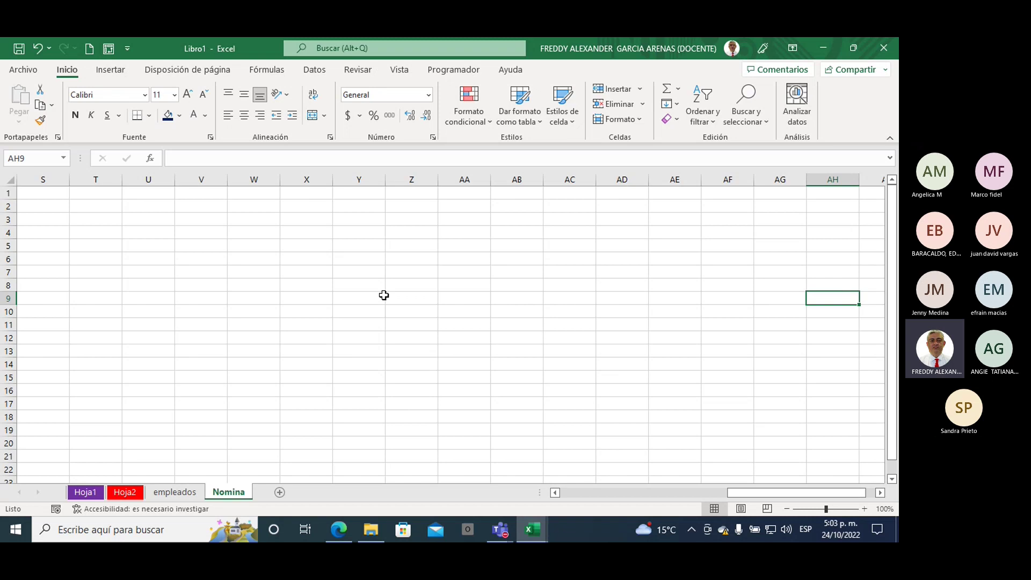
key("ctrl+Right")
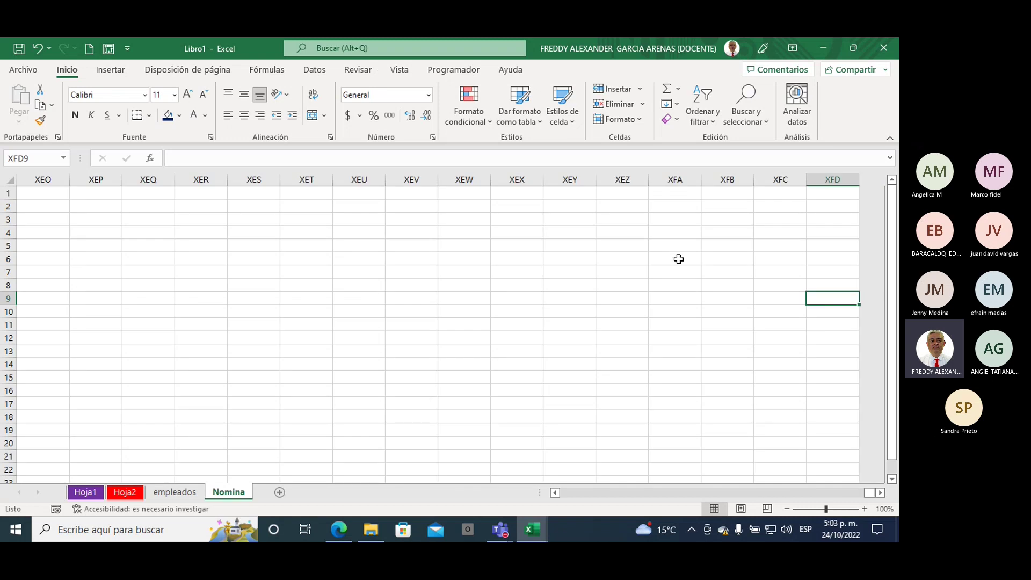
left_click(832, 179)
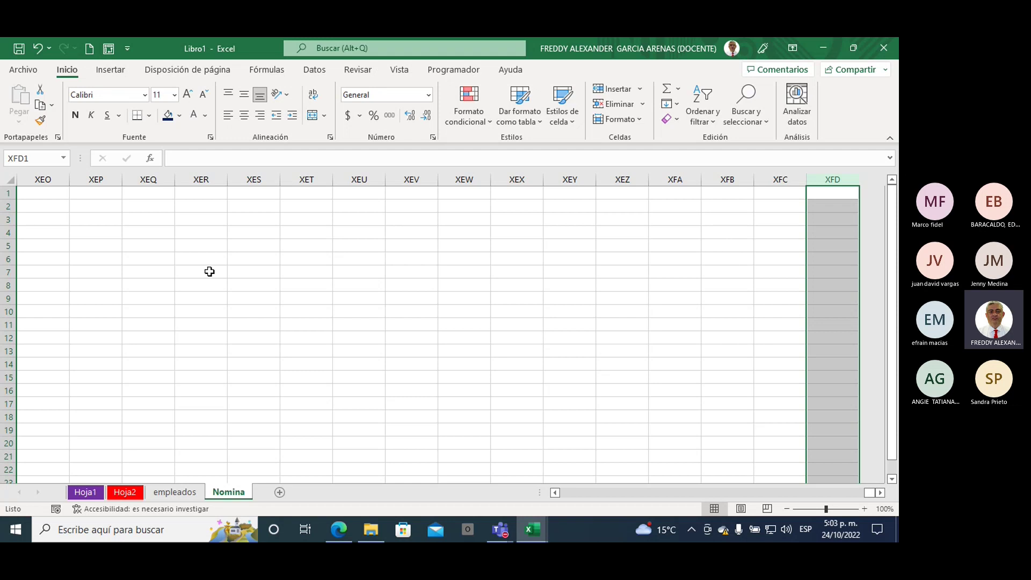
- From cell XER4, jump with Ctrl+Down to row 1048576, the sheet's final row
left_click(218, 233)
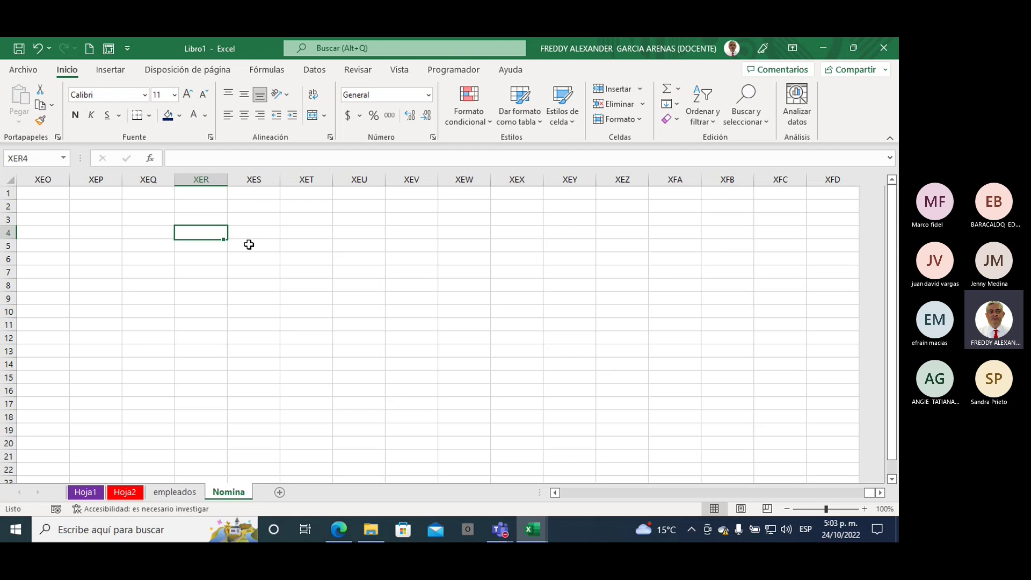
key("ctrl+Down")
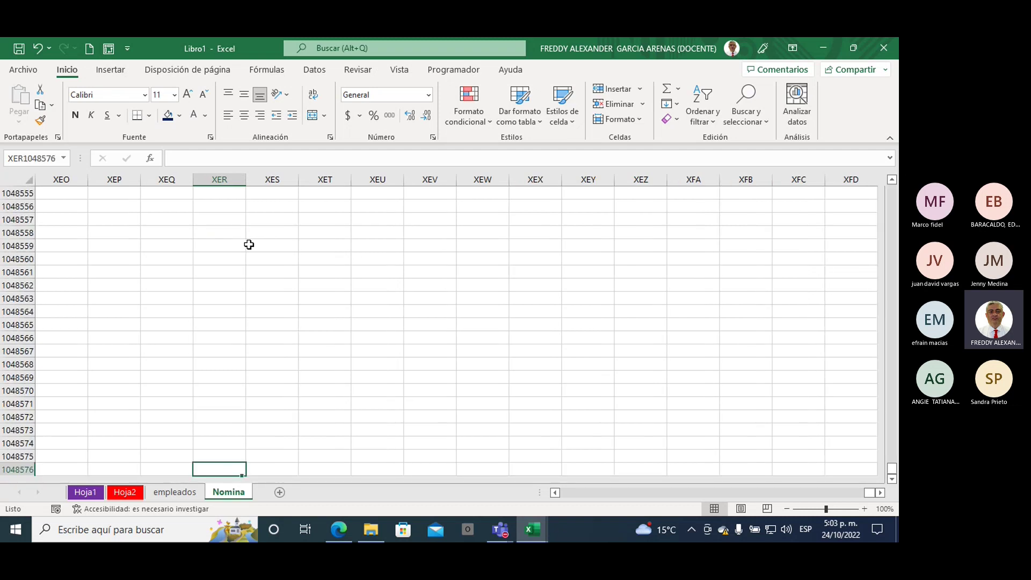
scroll(242, 322, "down", 2)
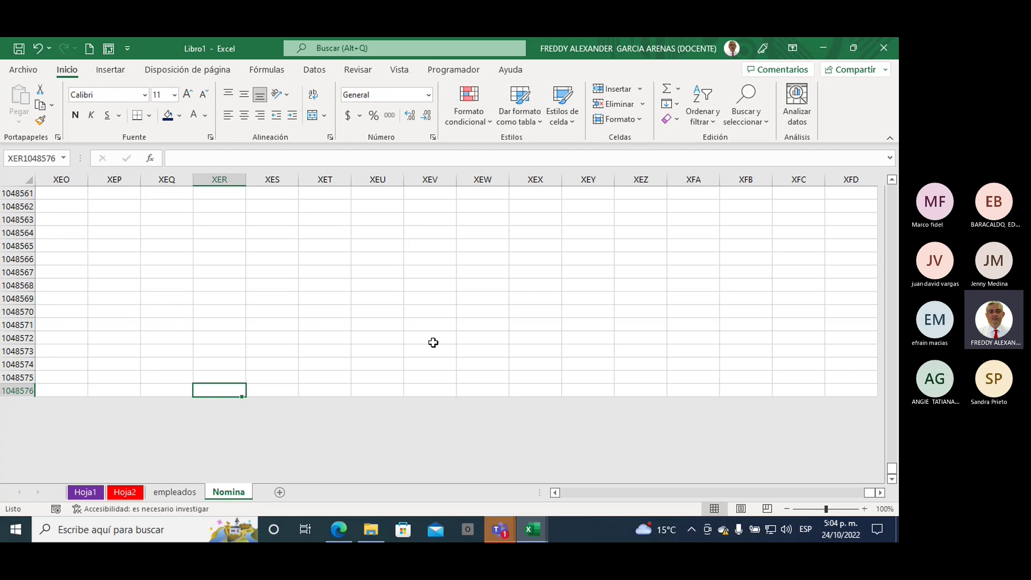
left_click(504, 534)
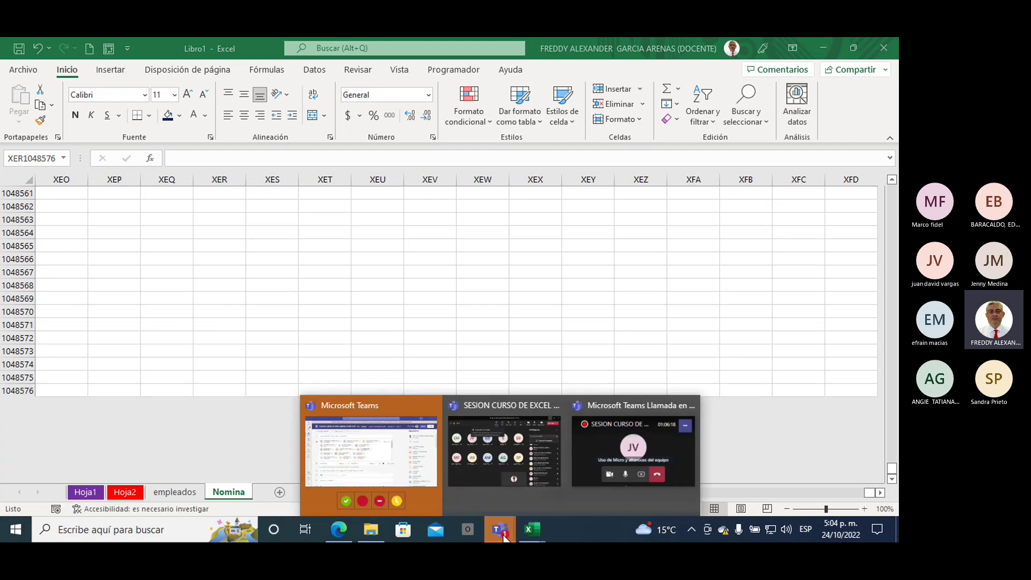
left_click(424, 503)
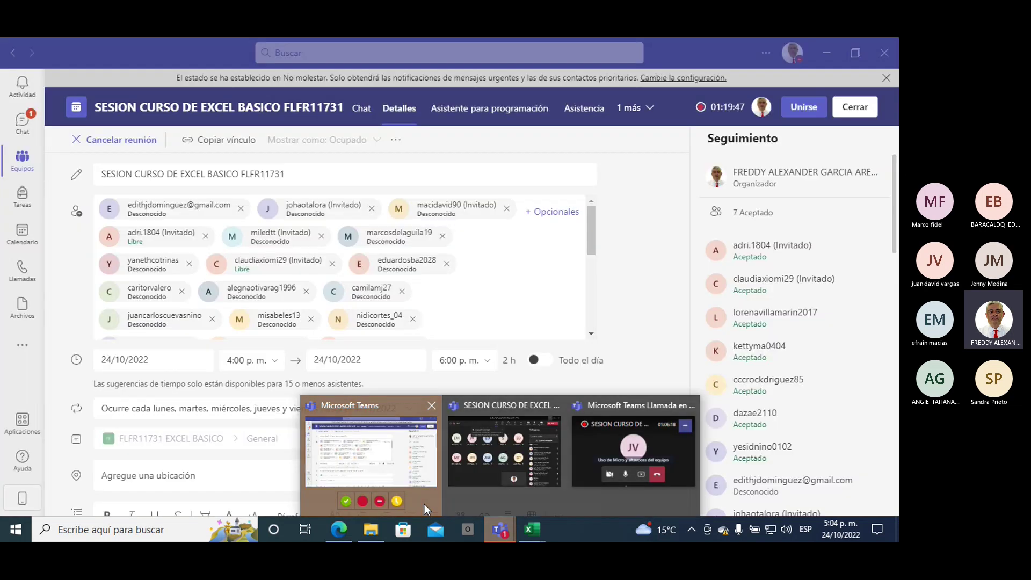
left_click(30, 122)
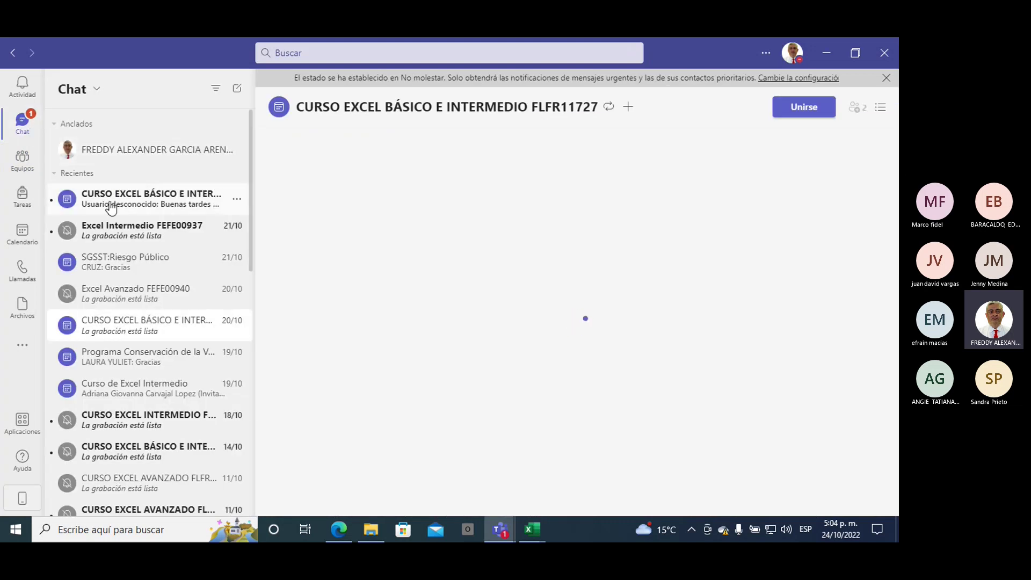
left_click(111, 208)
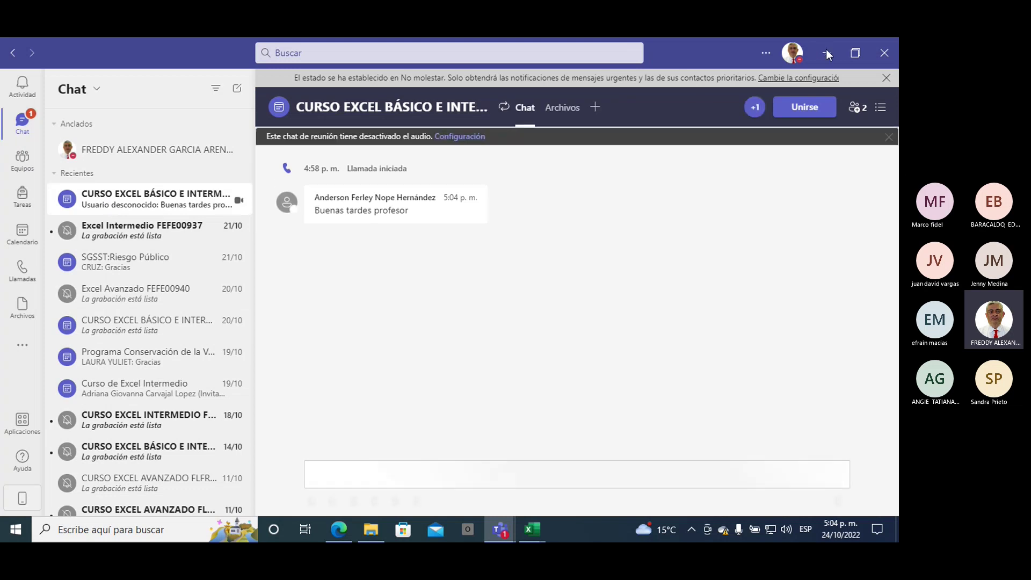
key("alt+Tab")
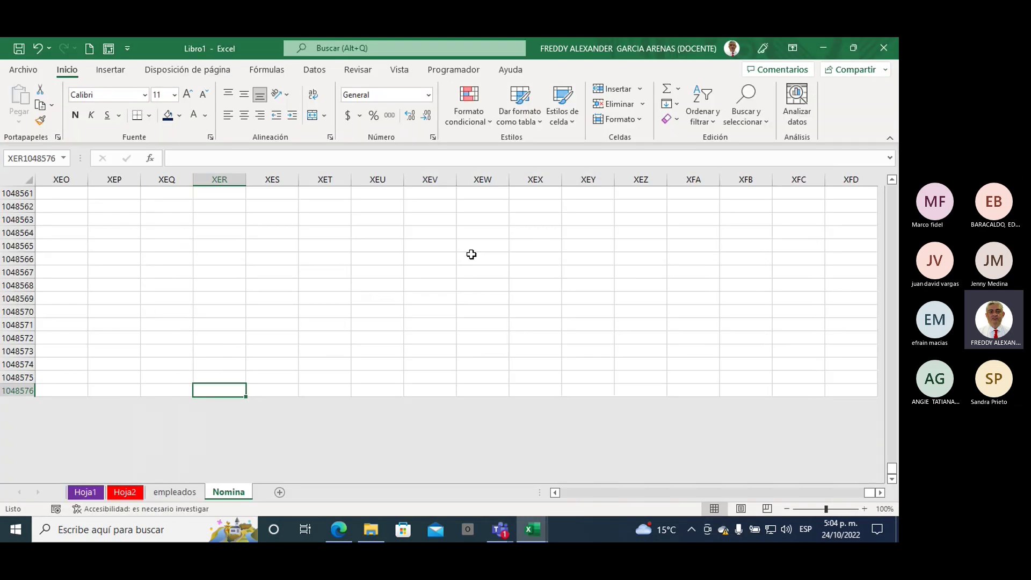
- Return to the top-left of the sheet and select the range C2:M22
scroll(364, 345, "up", 9)
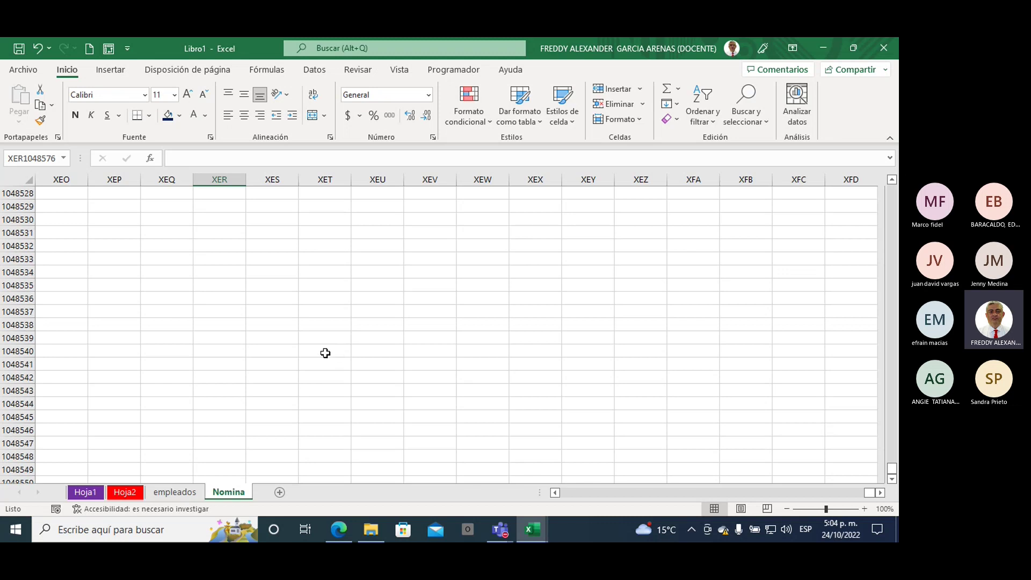
key("ctrl+Up")
key("ctrl+Left")
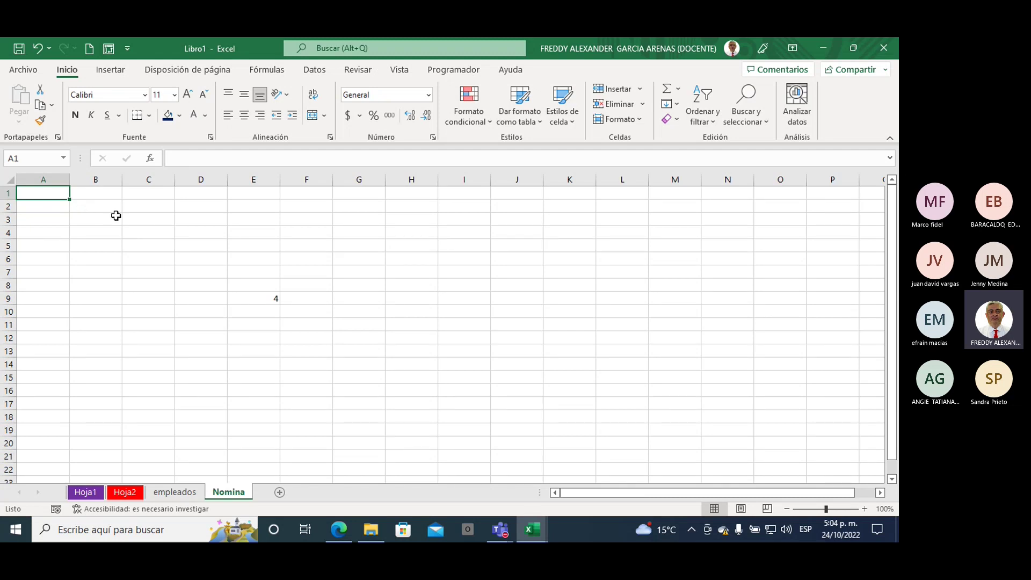
left_click_drag(149, 209, 641, 457)
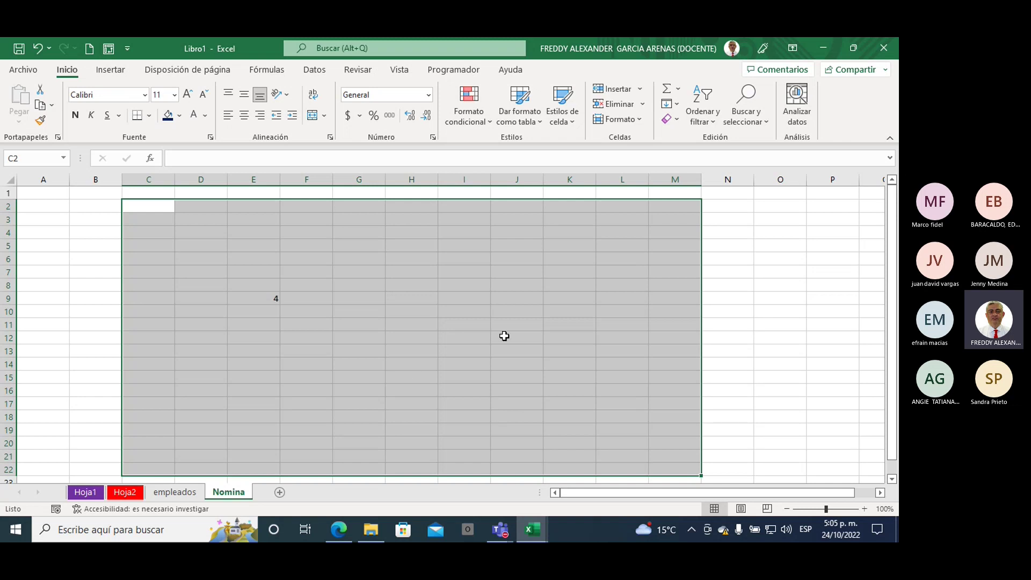
- Select column G, then row 9, then cell E9 to show its value 4
left_click(763, 322)
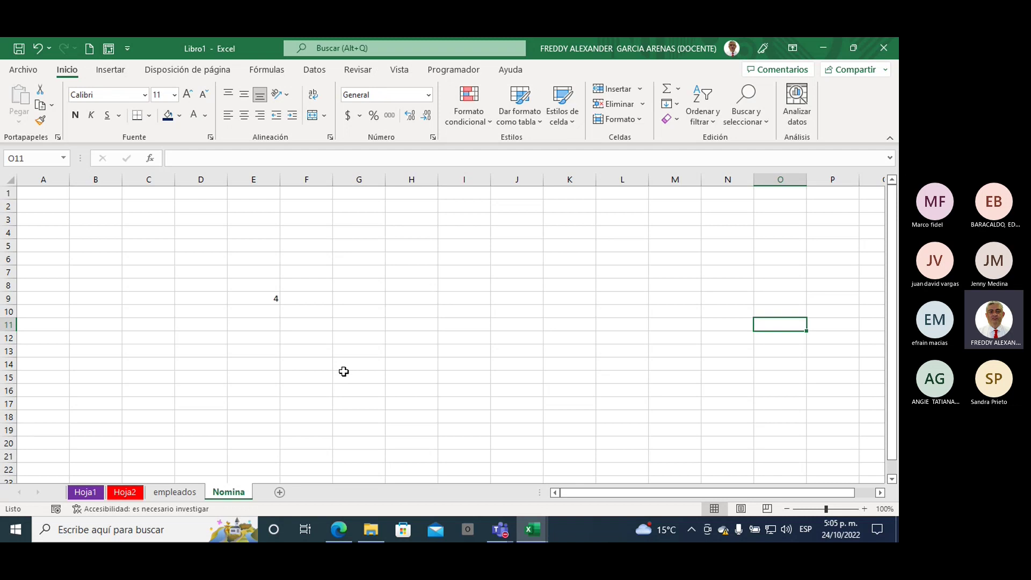
left_click(350, 180)
left_click(10, 298)
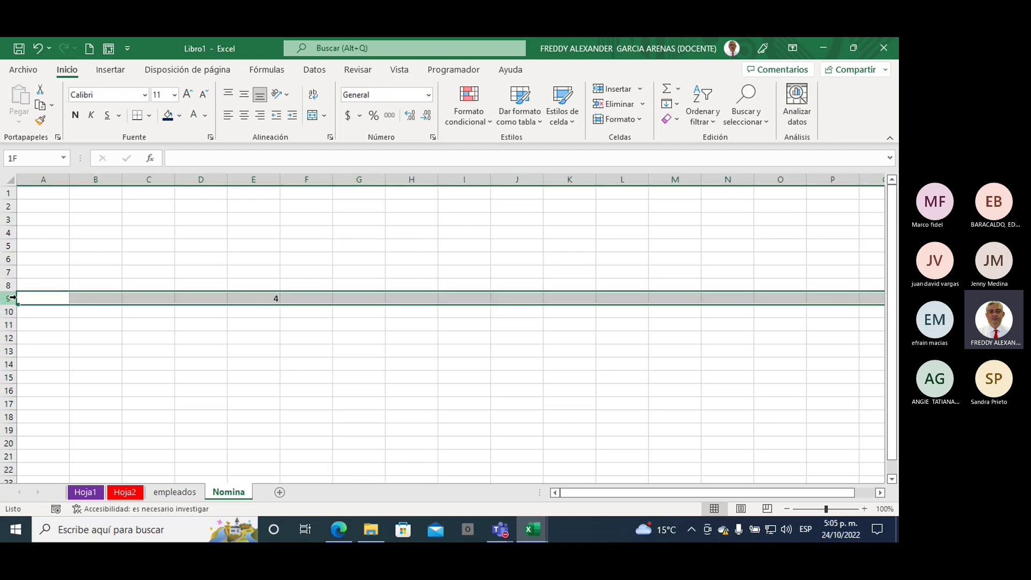
left_click(249, 298)
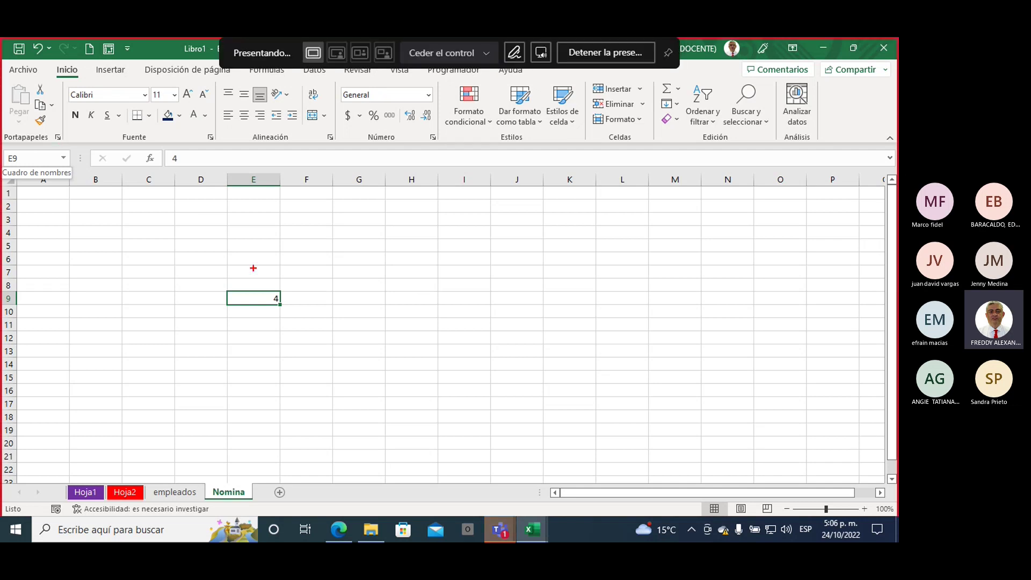
- Draw a red line from E9 circling the formula bar, and write B and F
left_click_drag(262, 284, 234, 225)
mouse_move(200, 177)
left_mouse_down()
mouse_move(285, 148)
mouse_move(575, 165)
mouse_move(198, 172)
left_mouse_up()
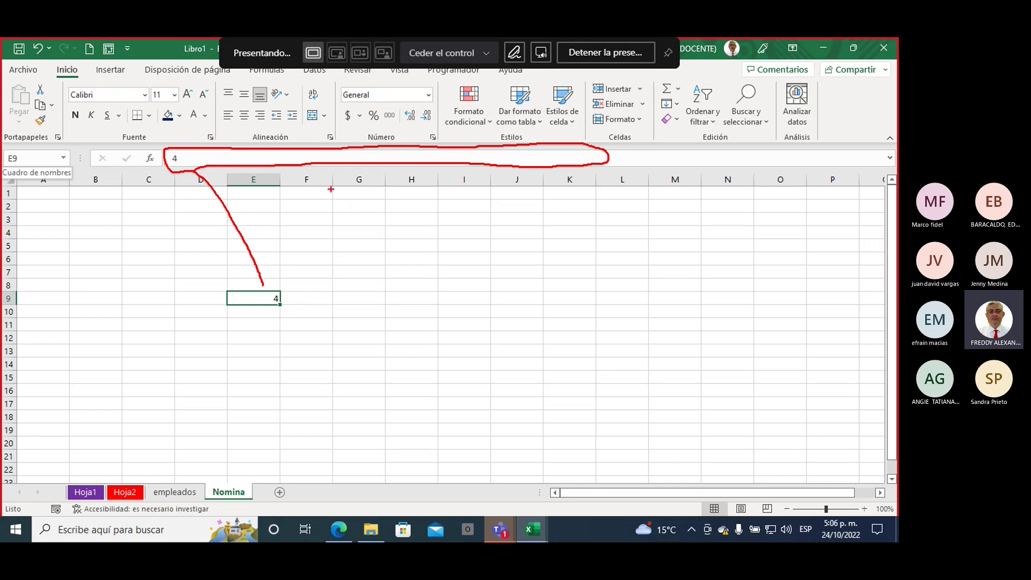
mouse_move(330, 188)
left_mouse_down()
mouse_move(344, 201)
mouse_move(329, 225)
left_mouse_up()
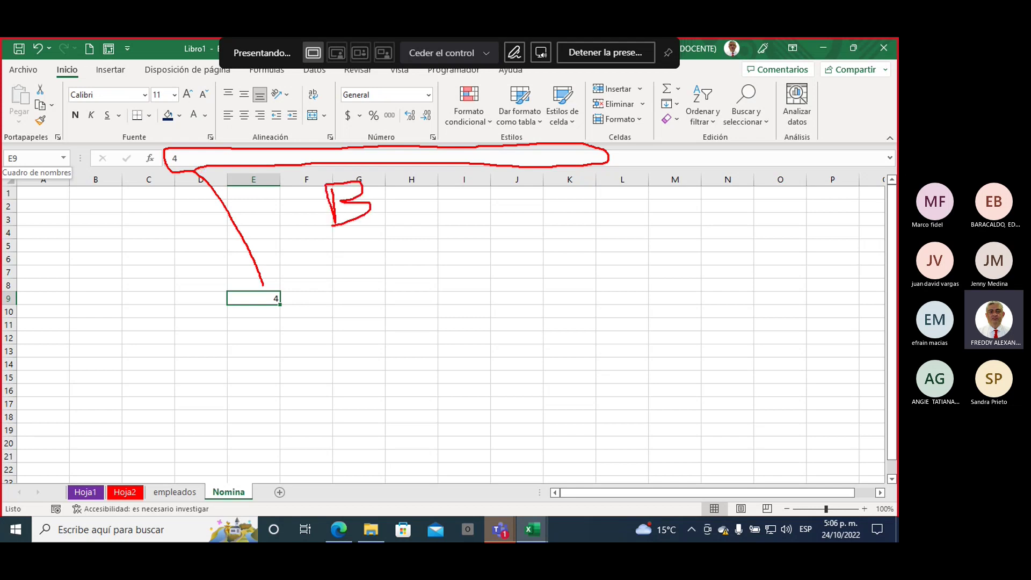
left_click_drag(441, 178, 416, 250)
left_click_drag(430, 212, 404, 216)
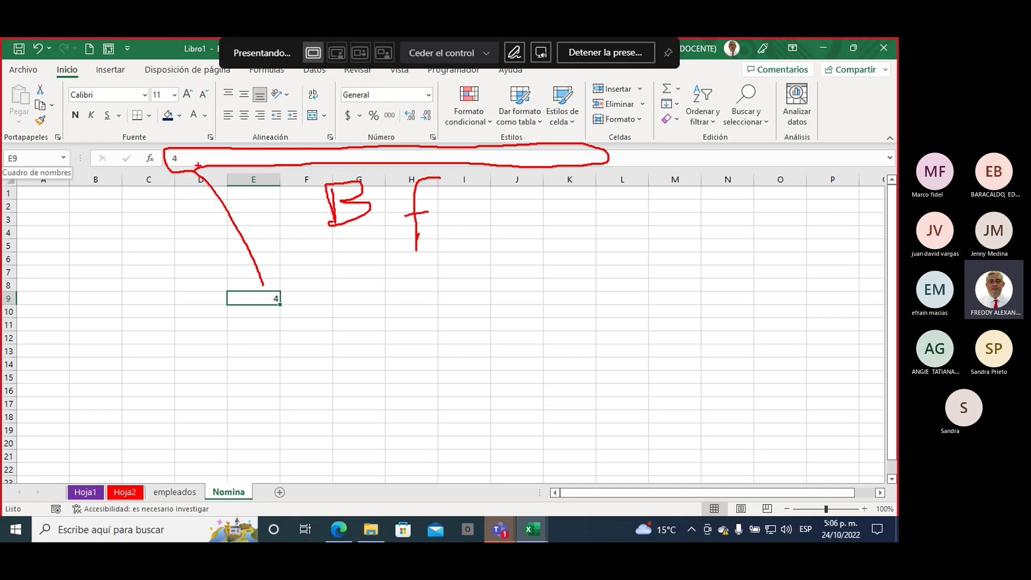
- Underline the value 4 in the formula bar and draw arrows toward E9 and the formula bar
left_click_drag(198, 155, 407, 157)
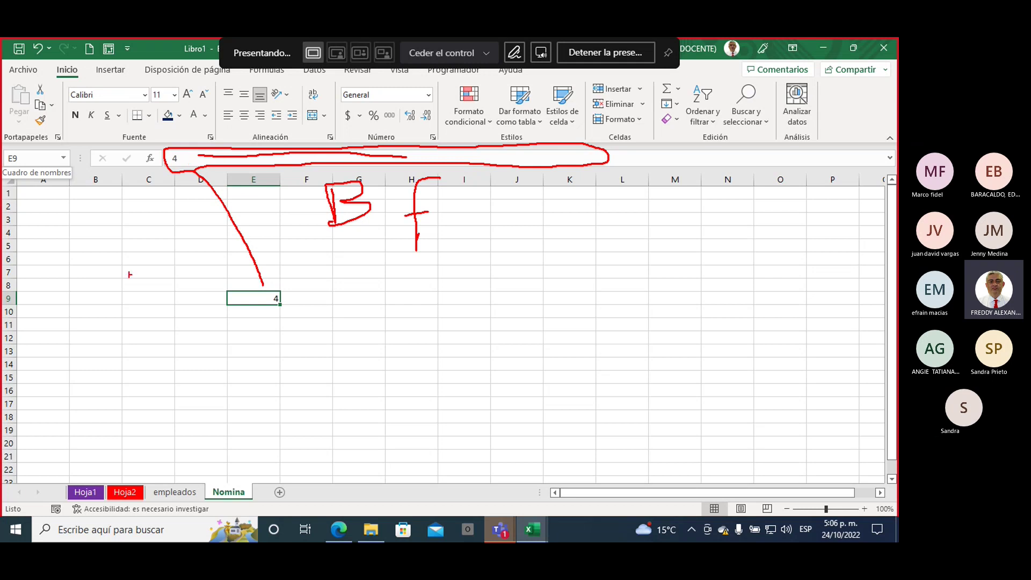
left_click_drag(119, 262, 205, 295)
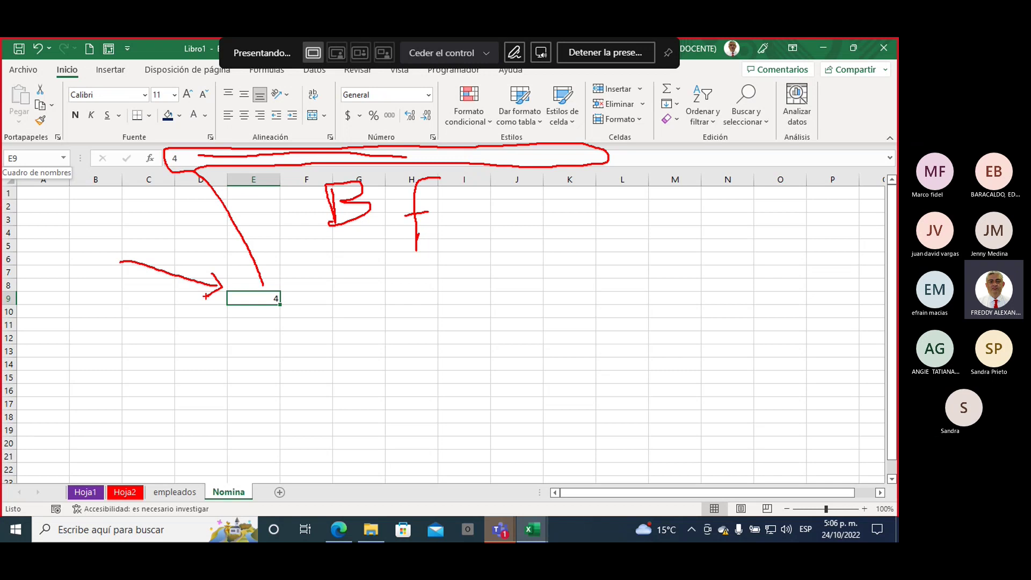
mouse_move(85, 201)
left_mouse_down()
mouse_move(155, 168)
mouse_move(140, 164)
mouse_move(156, 164)
mouse_move(151, 187)
left_mouse_up()
left_click_drag(80, 341, 108, 481)
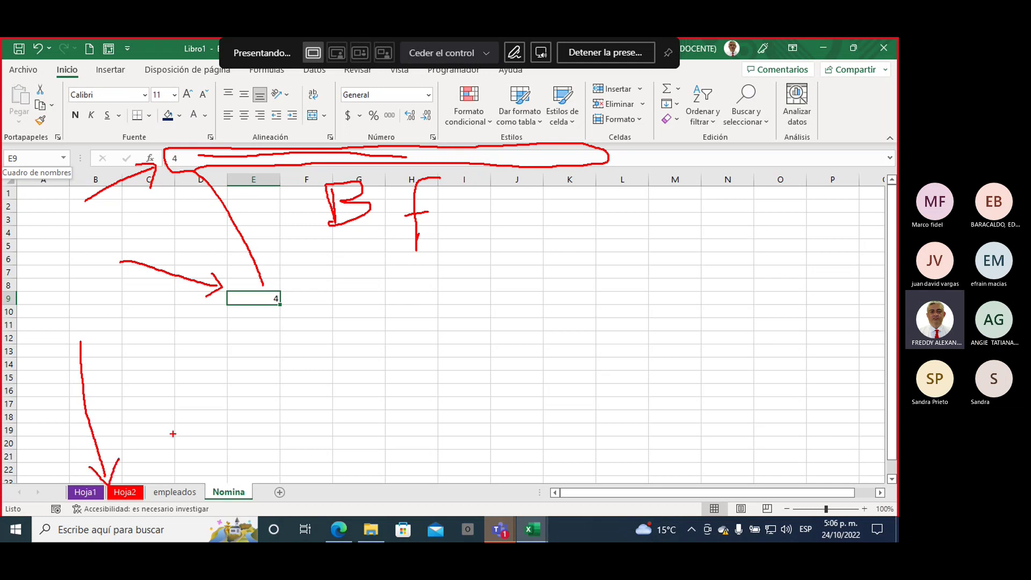
mouse_move(271, 414)
left_mouse_down()
mouse_move(272, 483)
mouse_move(288, 462)
left_mouse_up()
mouse_move(509, 272)
left_mouse_down()
mouse_move(705, 274)
mouse_move(634, 309)
left_mouse_up()
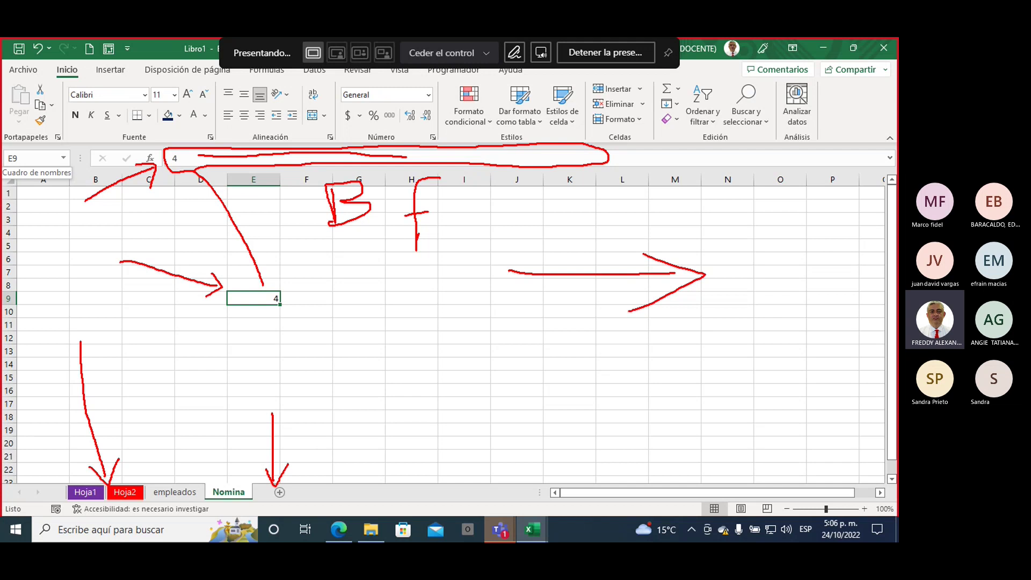
left_click_drag(421, 295, 428, 410)
mouse_move(403, 367)
left_mouse_down()
mouse_move(429, 411)
mouse_move(454, 365)
left_mouse_up()
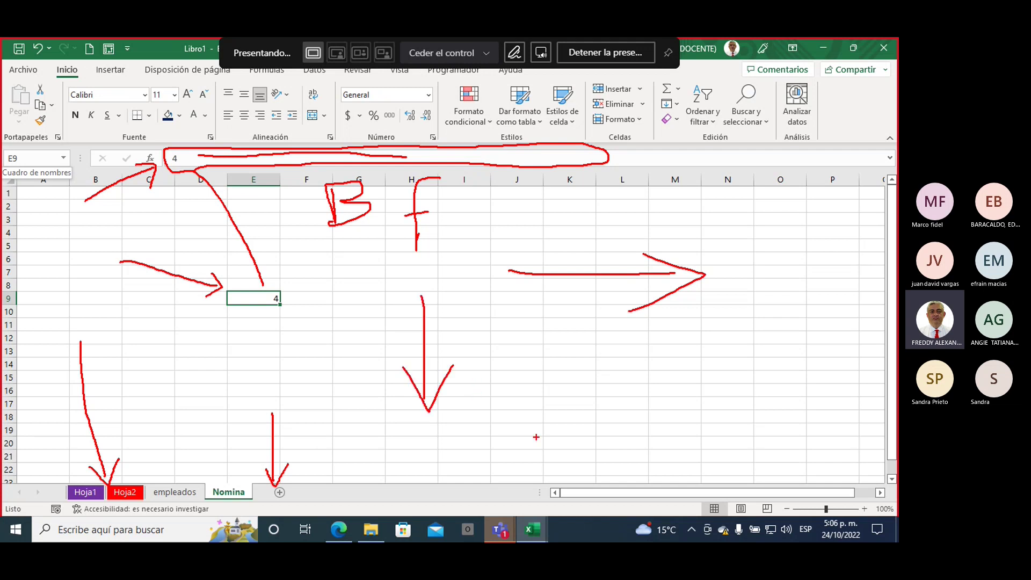
mouse_move(521, 408)
left_mouse_down()
mouse_move(585, 444)
mouse_move(620, 482)
mouse_move(528, 500)
mouse_move(851, 494)
mouse_move(871, 474)
mouse_move(601, 480)
left_mouse_up()
mouse_move(582, 382)
left_mouse_down()
mouse_move(593, 435)
mouse_move(582, 384)
mouse_move(601, 408)
mouse_move(588, 440)
left_mouse_up()
mouse_move(655, 369)
left_mouse_down()
mouse_move(648, 429)
mouse_move(671, 369)
mouse_move(642, 429)
left_mouse_up()
mouse_move(704, 371)
left_mouse_down()
mouse_move(705, 424)
mouse_move(746, 394)
mouse_move(745, 428)
left_mouse_up()
mouse_move(663, 452)
left_mouse_down()
mouse_move(757, 450)
mouse_move(714, 466)
mouse_move(663, 452)
left_mouse_up()
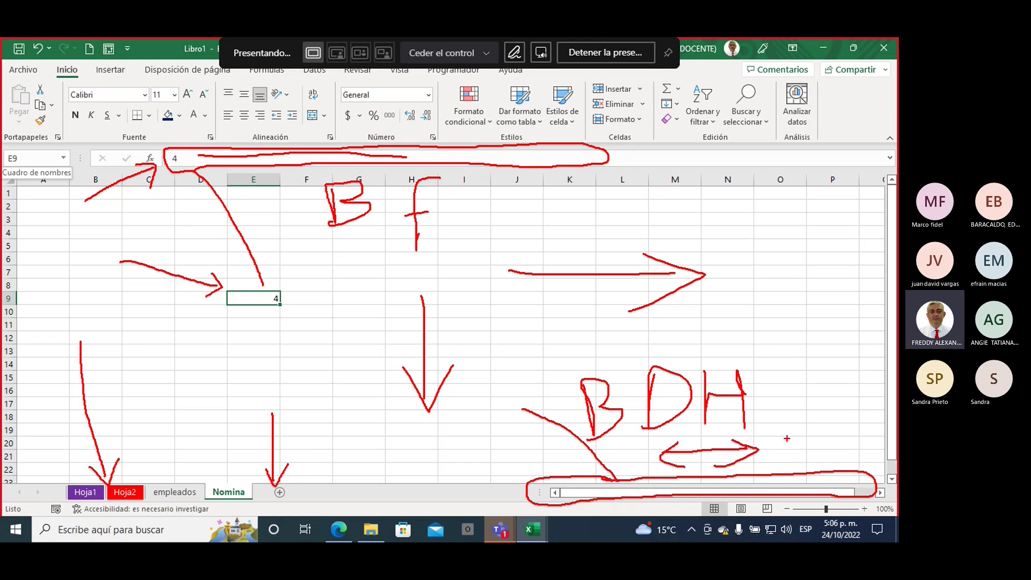
mouse_move(784, 312)
left_mouse_down()
mouse_move(849, 307)
mouse_move(875, 275)
mouse_move(896, 171)
mouse_move(874, 289)
mouse_move(896, 450)
left_mouse_up()
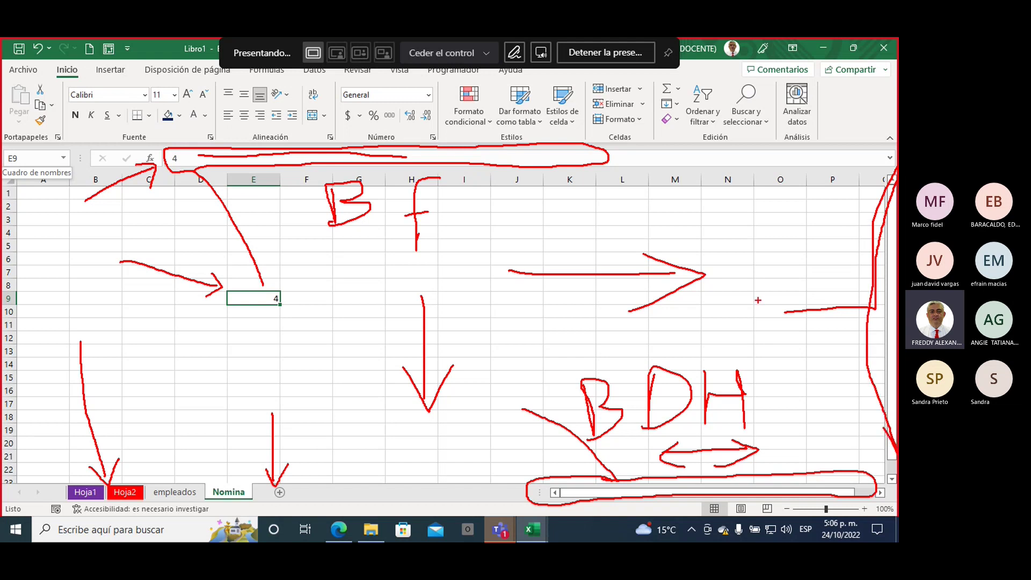
mouse_move(730, 242)
left_mouse_down()
mouse_move(732, 304)
mouse_move(733, 267)
mouse_move(716, 313)
left_mouse_up()
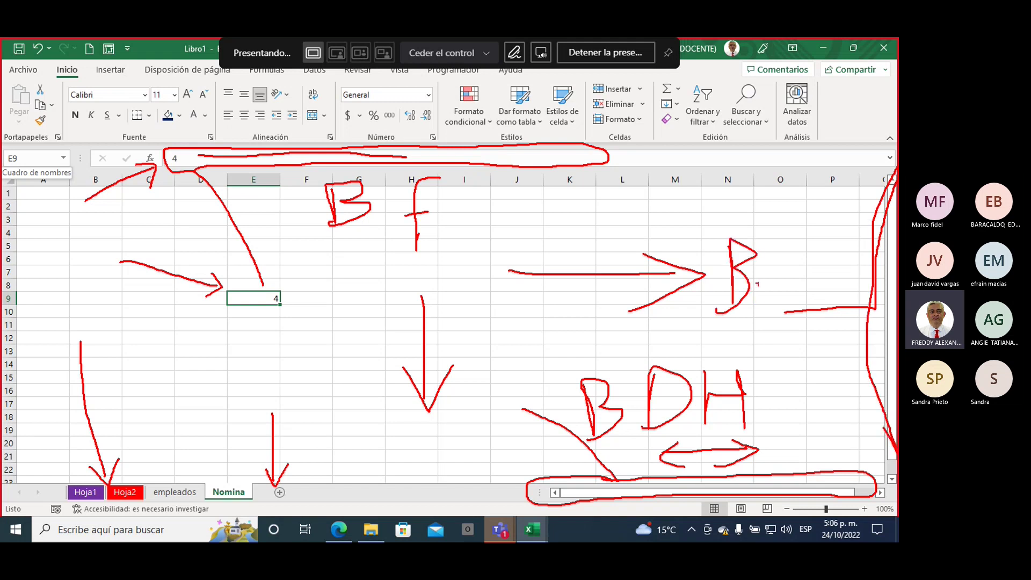
left_click_drag(766, 245, 758, 303)
mouse_move(798, 242)
left_mouse_down()
mouse_move(817, 277)
mouse_move(836, 243)
left_mouse_up()
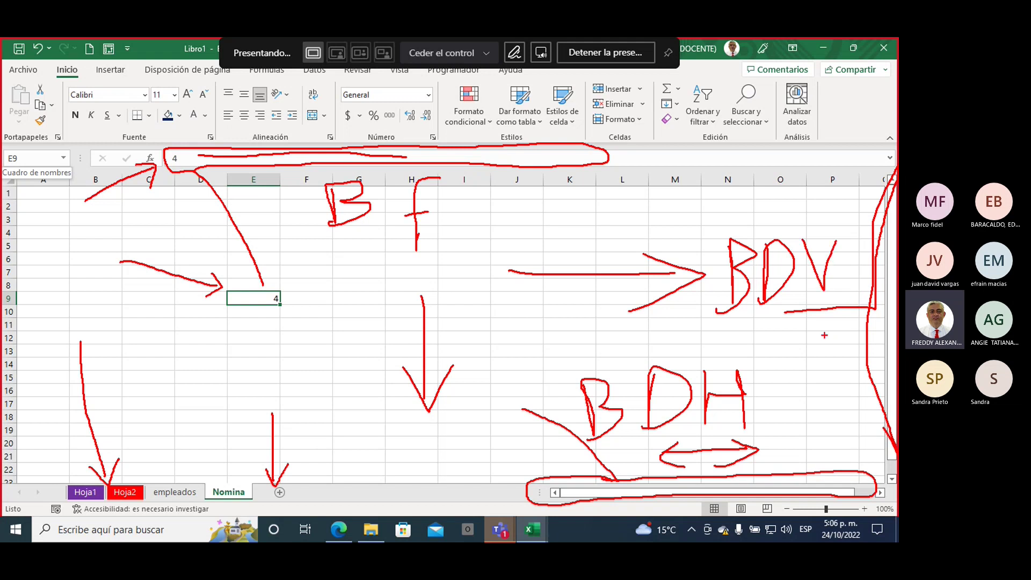
mouse_move(822, 336)
left_mouse_down()
mouse_move(836, 315)
mouse_move(848, 338)
mouse_move(831, 399)
mouse_move(841, 378)
left_mouse_up()
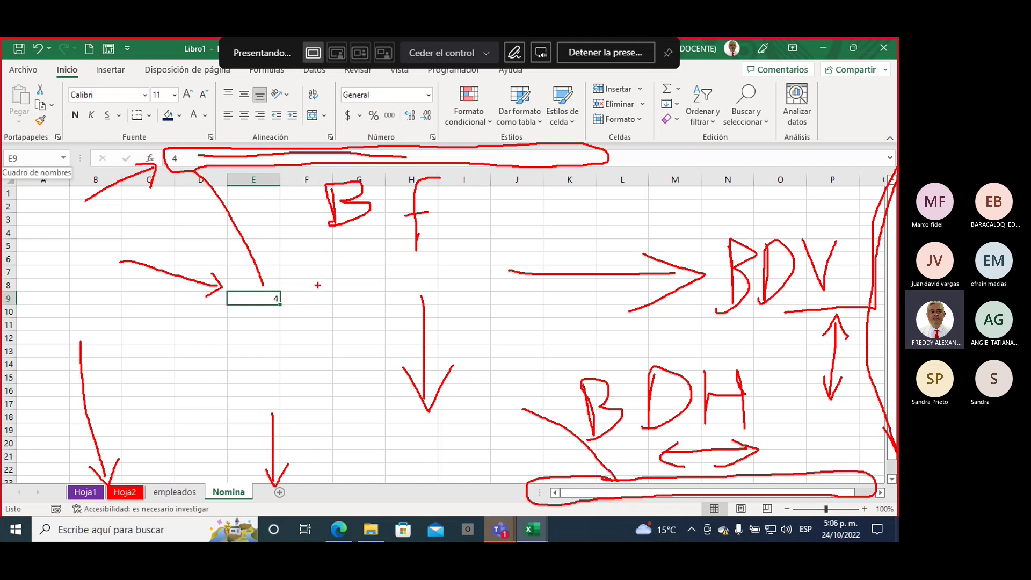
mouse_move(317, 285)
left_mouse_down()
mouse_move(367, 290)
mouse_move(408, 277)
mouse_move(459, 282)
mouse_move(659, 261)
mouse_move(693, 240)
mouse_move(701, 267)
left_mouse_up()
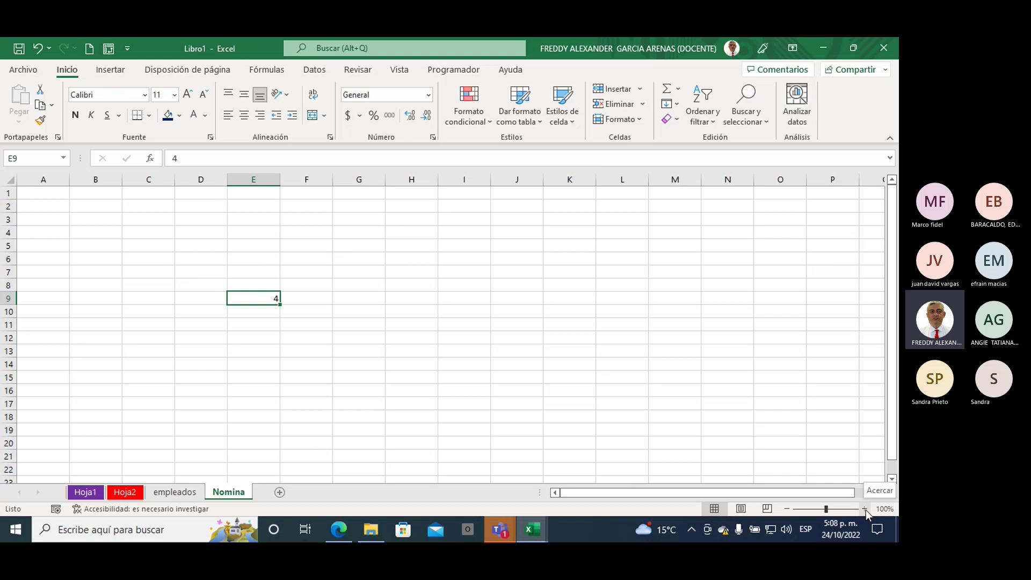
left_click(865, 508)
left_click(865, 509)
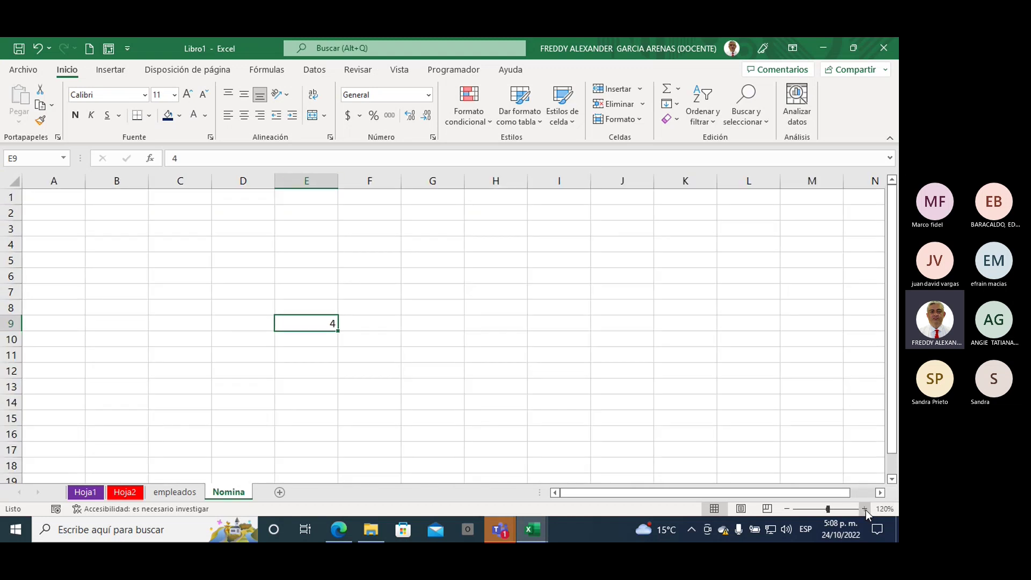
left_click(864, 509)
left_click(865, 508)
left_click(864, 508)
left_click(864, 509)
left_click(865, 509)
left_click(864, 508)
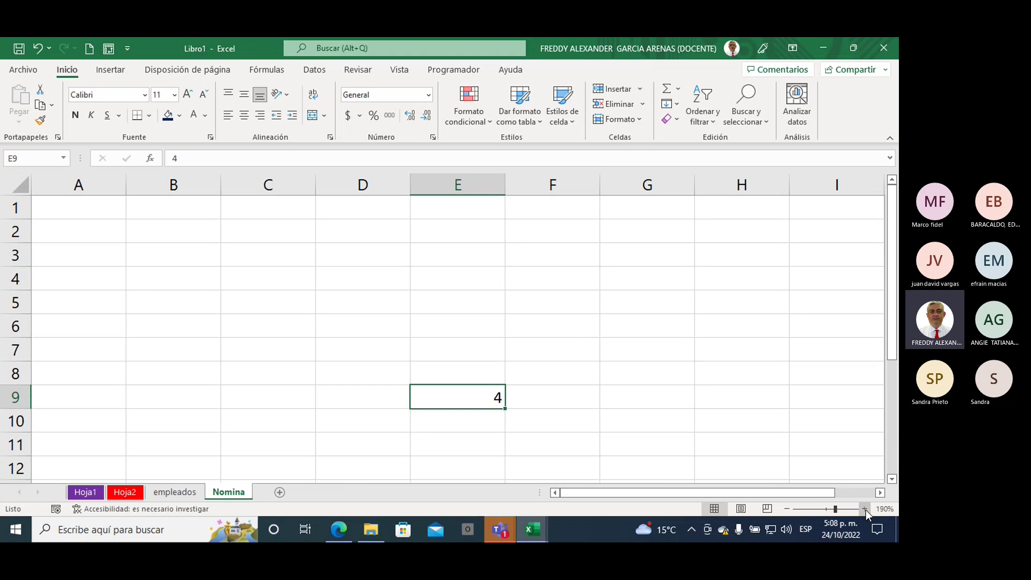
left_click(864, 508)
left_click(865, 508)
left_click(864, 508)
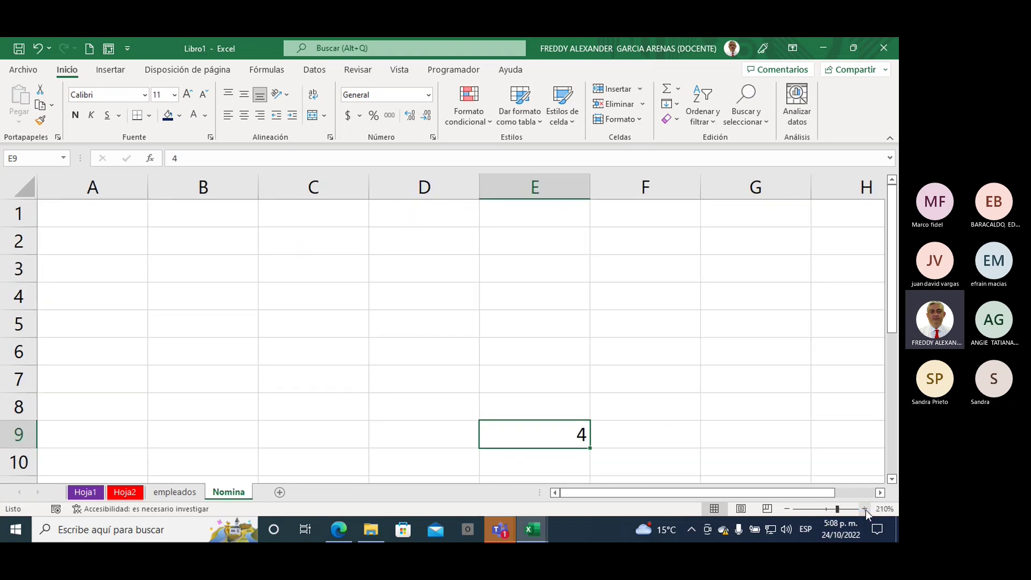
left_click_drag(129, 188, 868, 196)
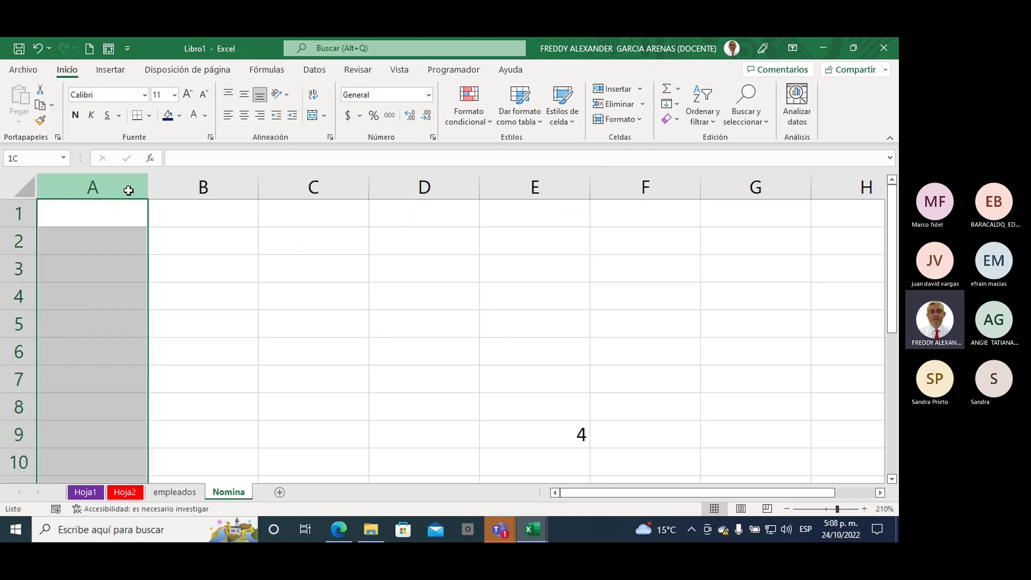
left_click(553, 433)
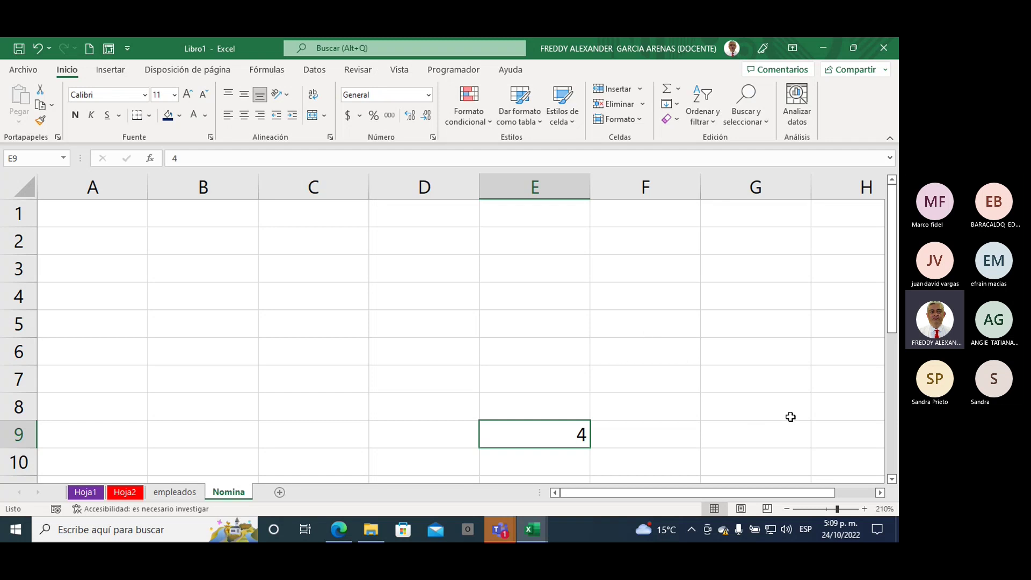
left_click(787, 509)
left_click(787, 509)
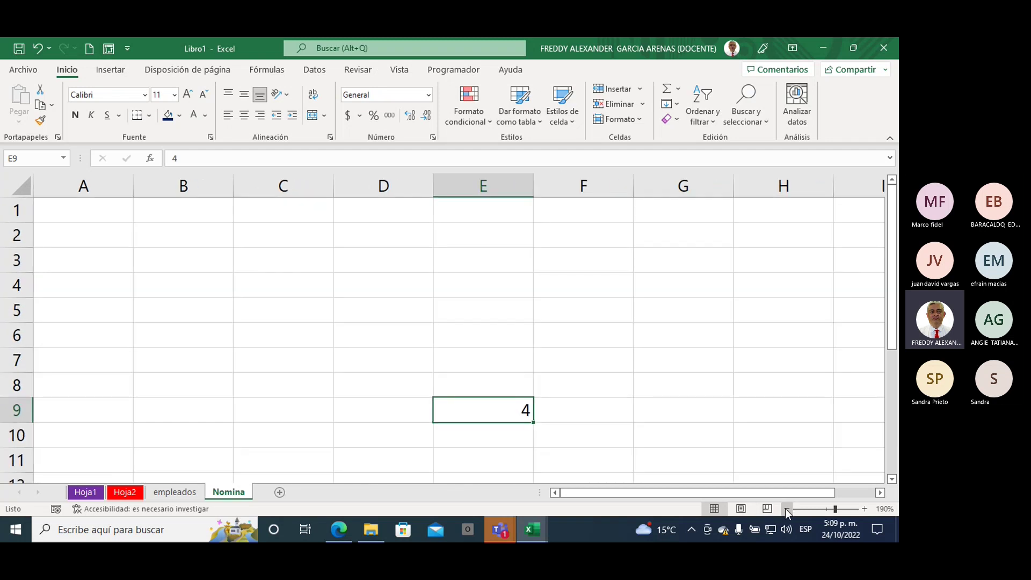
left_click(787, 509)
left_click(786, 508)
left_click(787, 508)
left_click(785, 509)
left_click(785, 509)
left_click(786, 509)
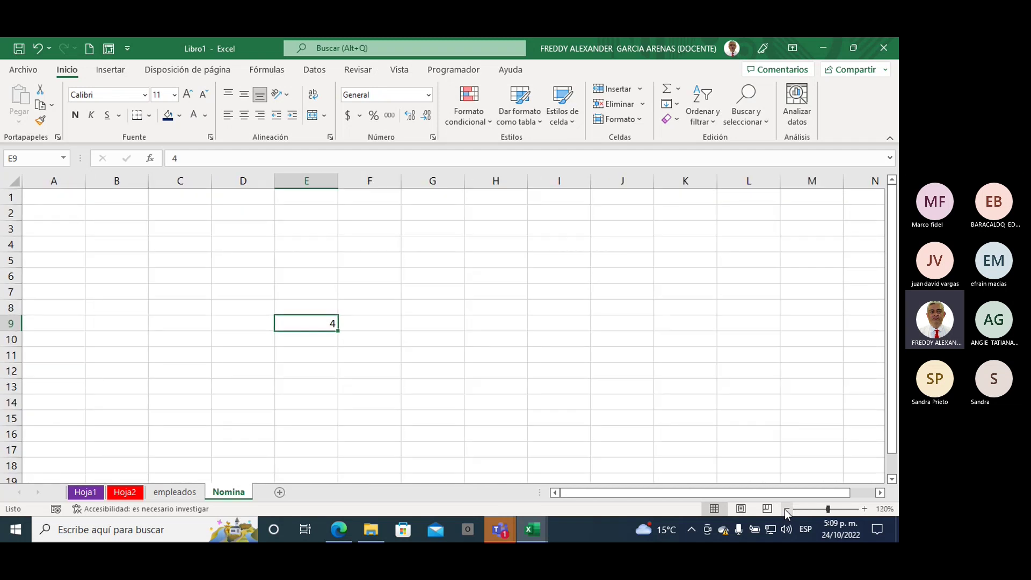
left_click(786, 509)
left_click(785, 509)
left_click(786, 509)
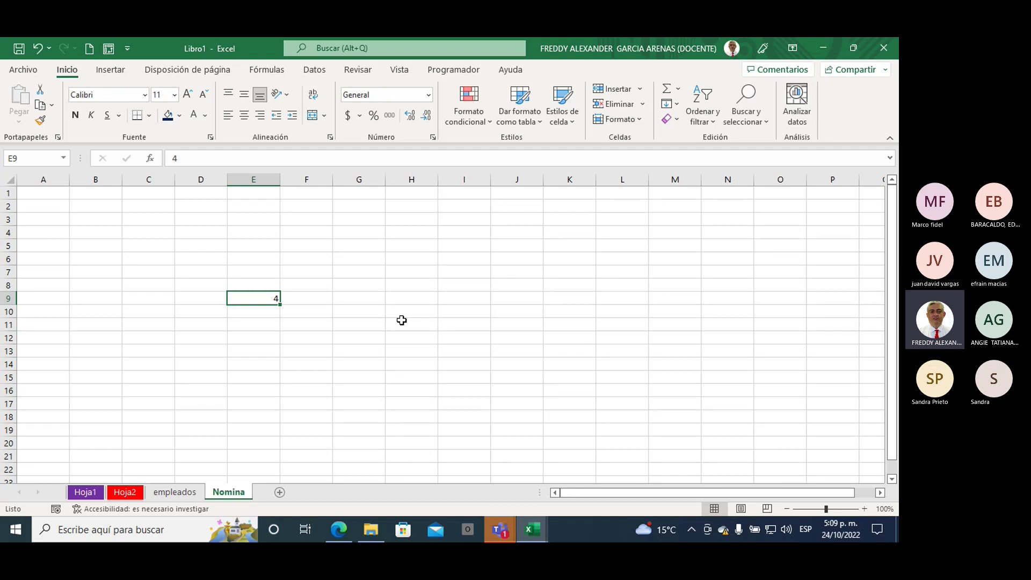
- Zoom in on the Nomina sheet and switch it to Page Layout view
left_click(863, 510)
left_click(863, 510)
left_click(863, 510)
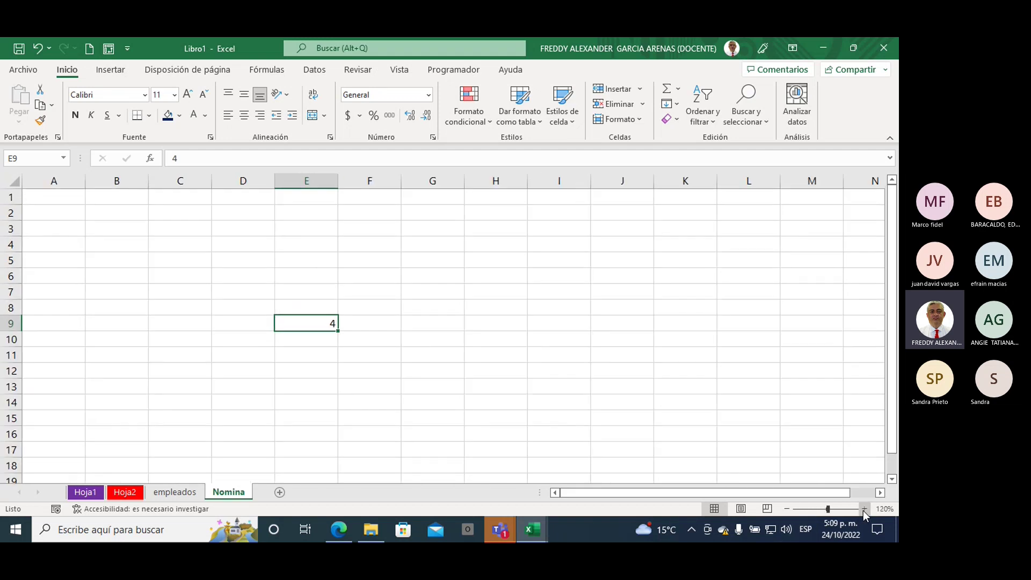
left_click(862, 510)
left_click(862, 510)
left_click(862, 510)
left_click(862, 510)
left_click(862, 510)
left_click(862, 510)
left_click(862, 510)
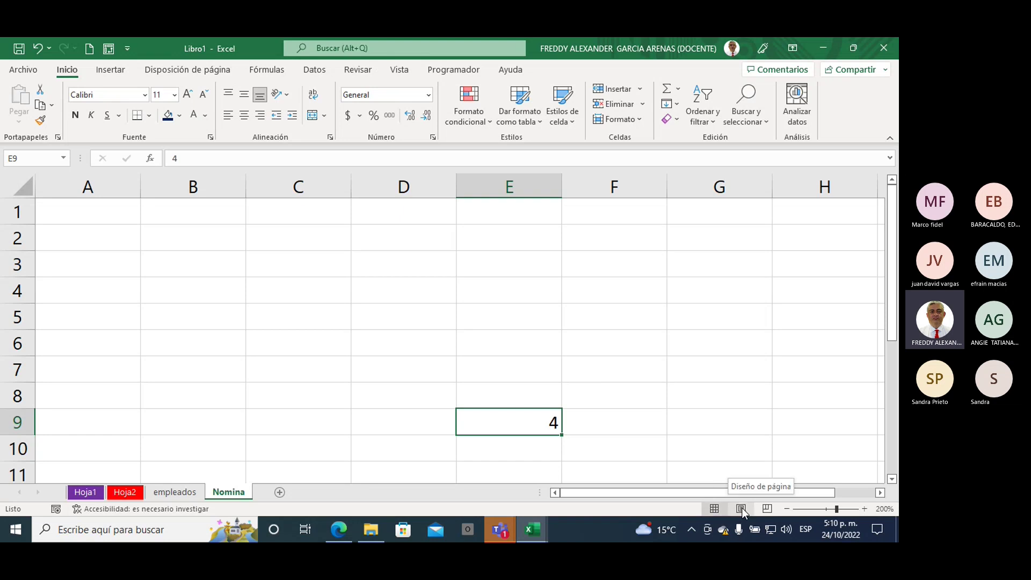
left_click(741, 508)
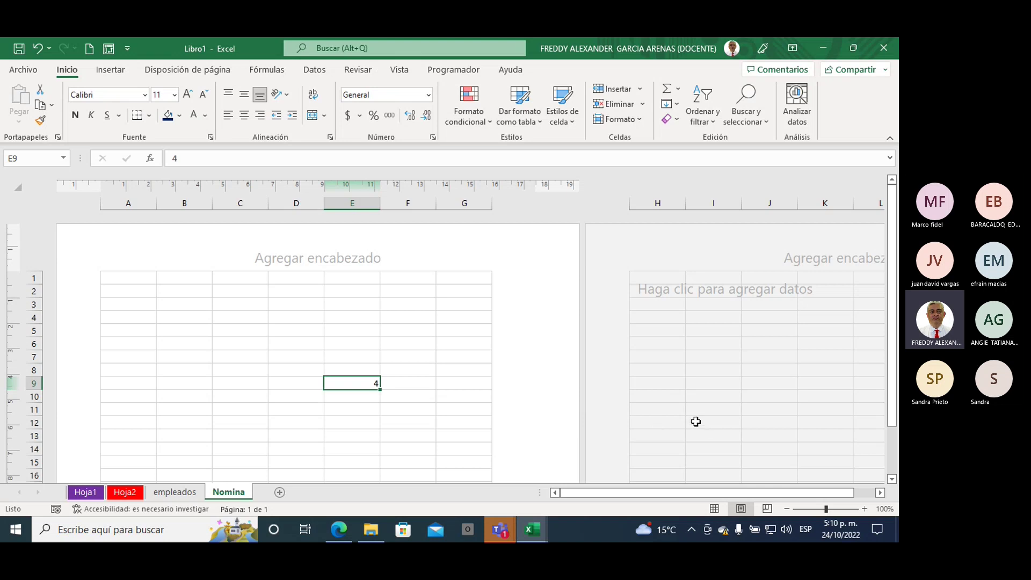
left_click(767, 509)
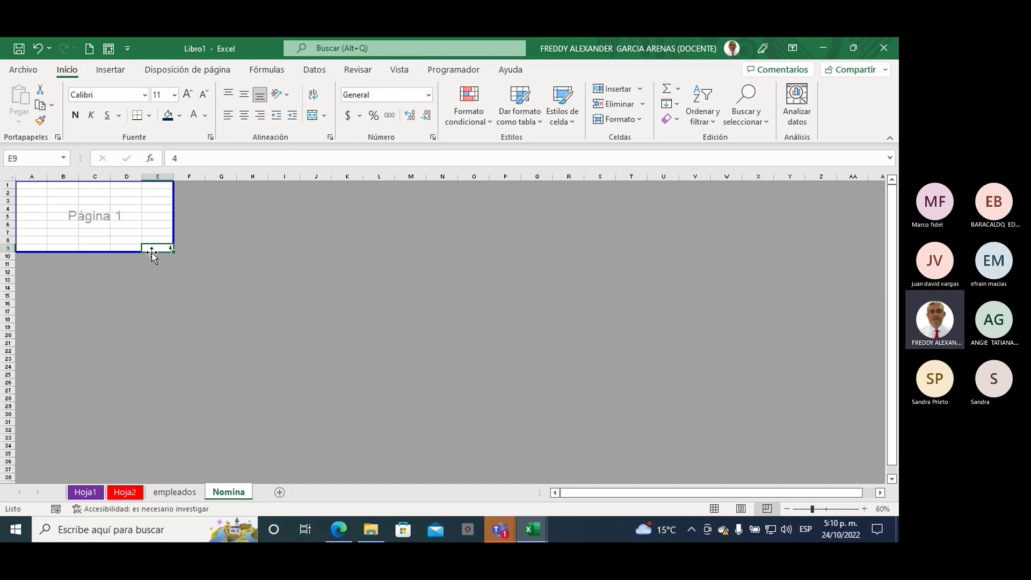
mouse_move(31, 185)
left_mouse_down()
mouse_move(144, 184)
mouse_move(168, 248)
left_mouse_up()
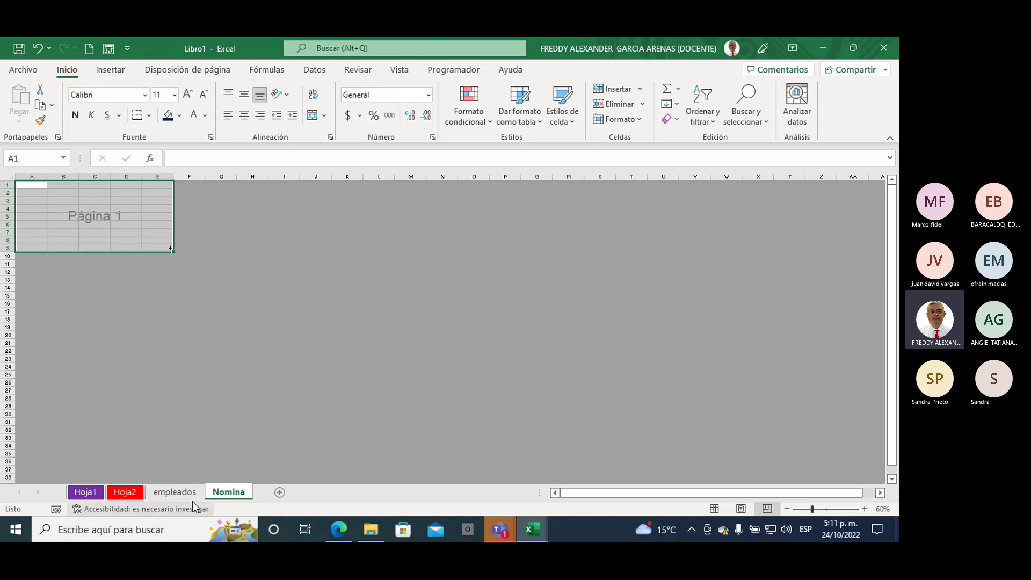
left_click(743, 507)
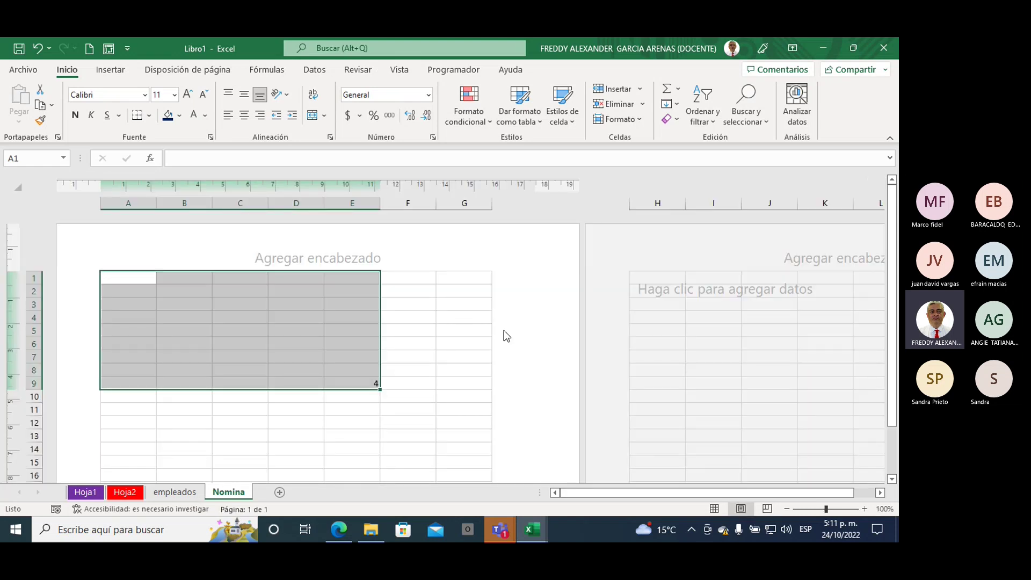
scroll(503, 330, "down", 2)
scroll(504, 331, "down", 8)
scroll(504, 331, "down", 7)
scroll(504, 331, "down", 1)
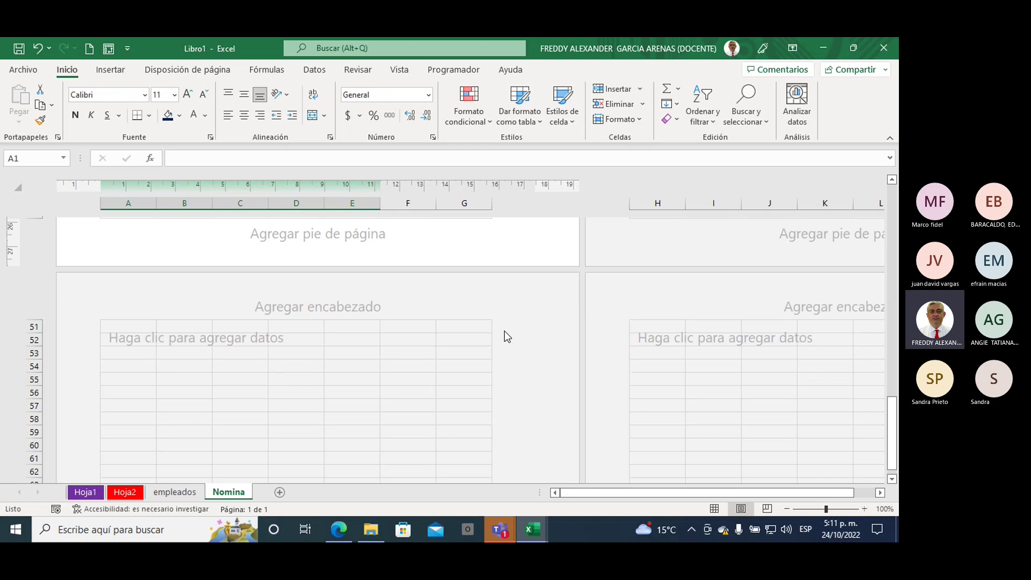
scroll(504, 331, "up", 2)
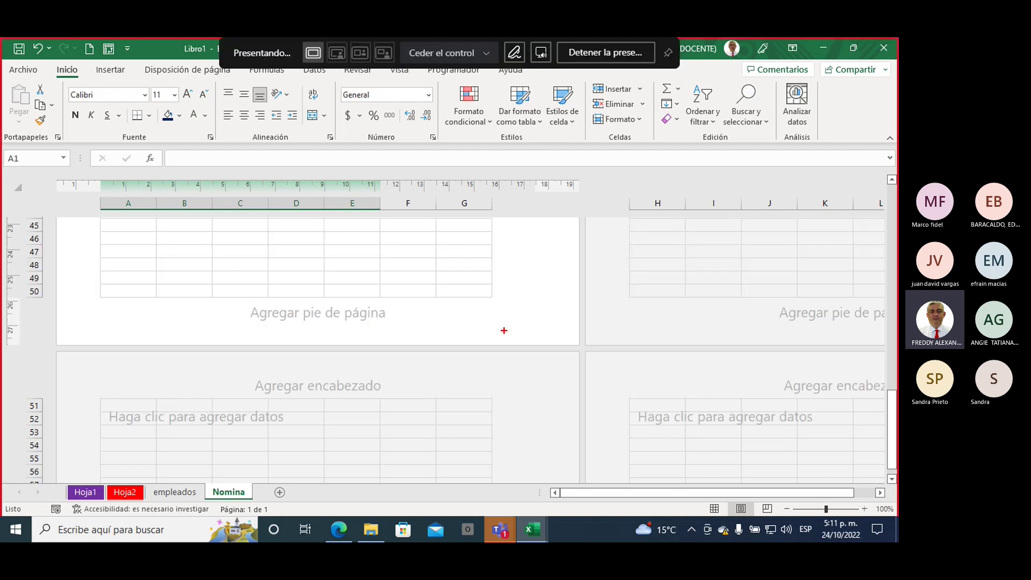
left_click_drag(457, 270, 551, 325)
left_click_drag(539, 260, 447, 321)
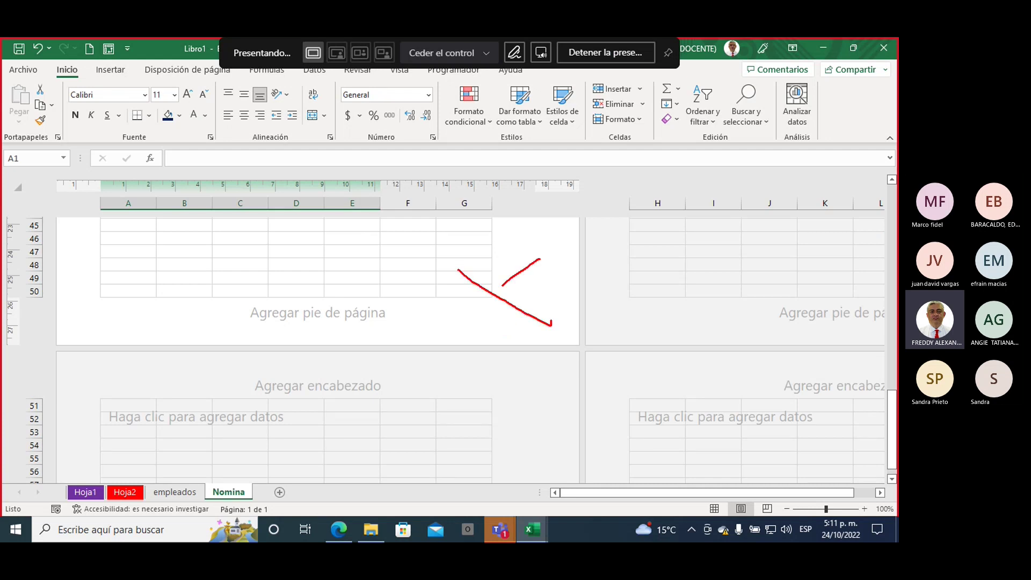
left_click_drag(349, 241, 347, 322)
left_click_drag(349, 284, 388, 281)
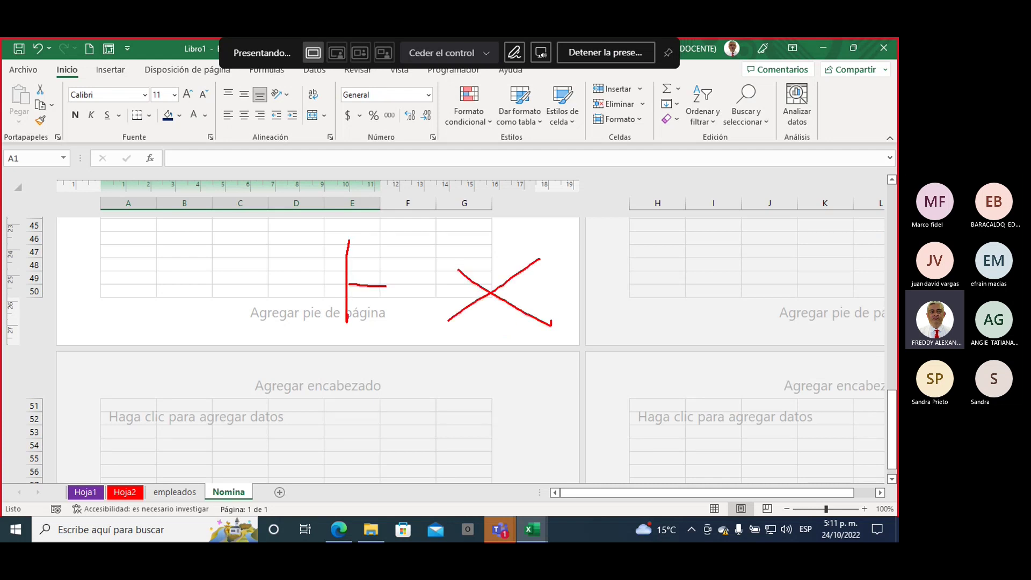
left_click_drag(391, 245, 393, 317)
left_click_drag(414, 283, 419, 313)
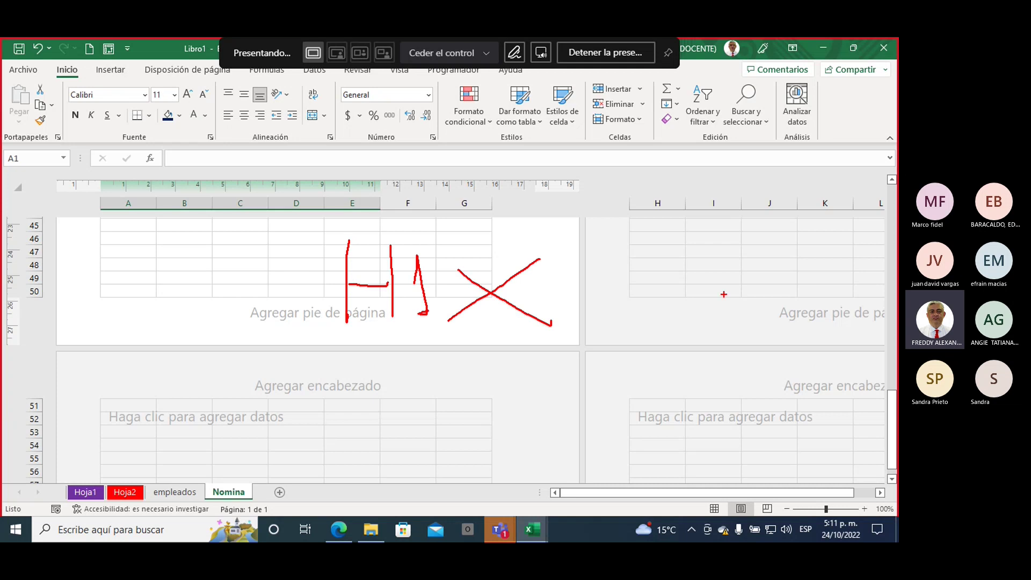
left_click_drag(708, 253, 783, 303)
left_click_drag(758, 240, 706, 321)
left_click_drag(731, 396, 778, 445)
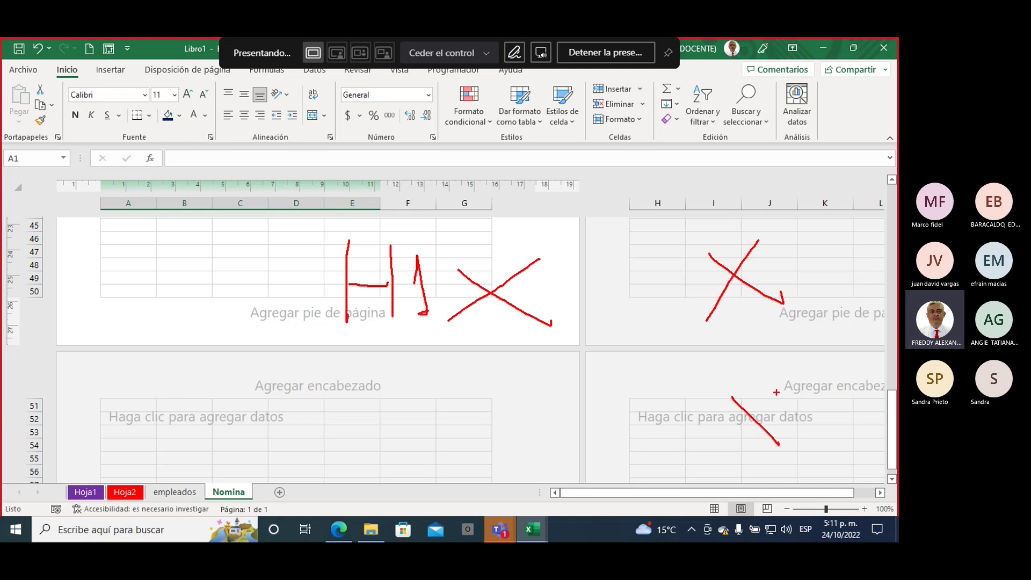
left_click_drag(774, 396, 746, 444)
left_click_drag(456, 398, 516, 438)
left_click_drag(514, 394, 475, 445)
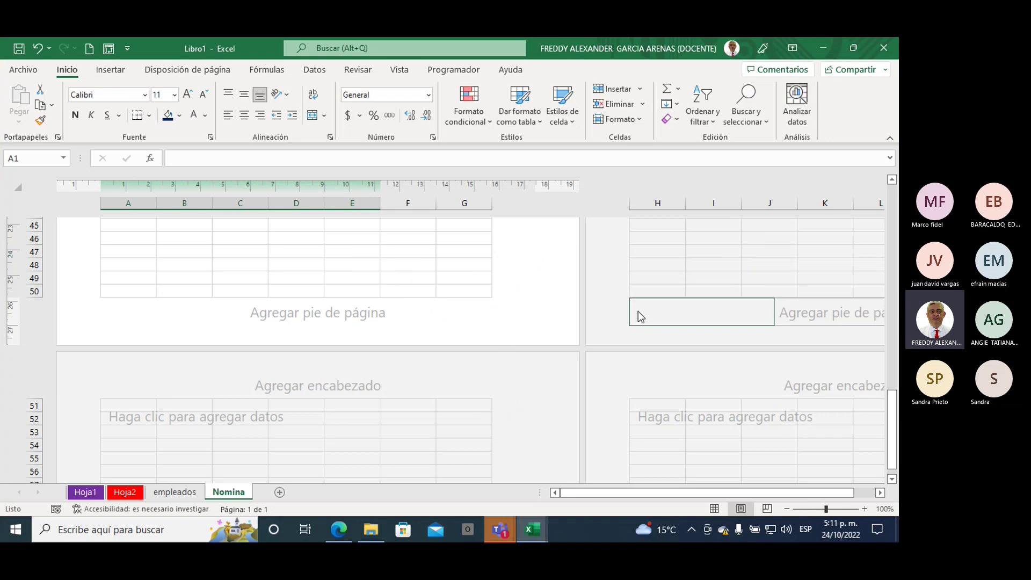
- Switch the Nomina sheet back to Normal view, select C4 and zoom out to 150%
left_click(714, 508)
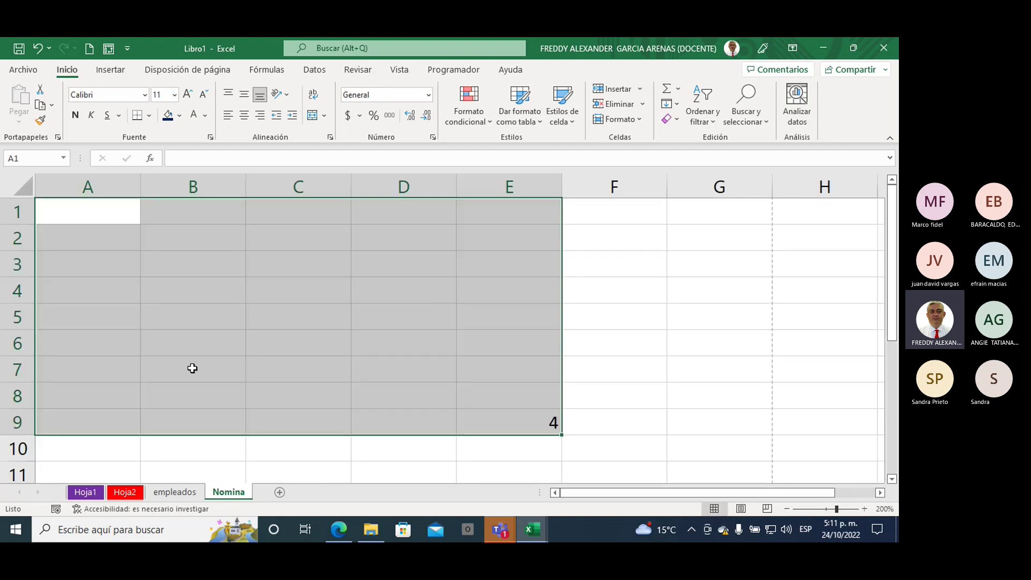
left_click(285, 292)
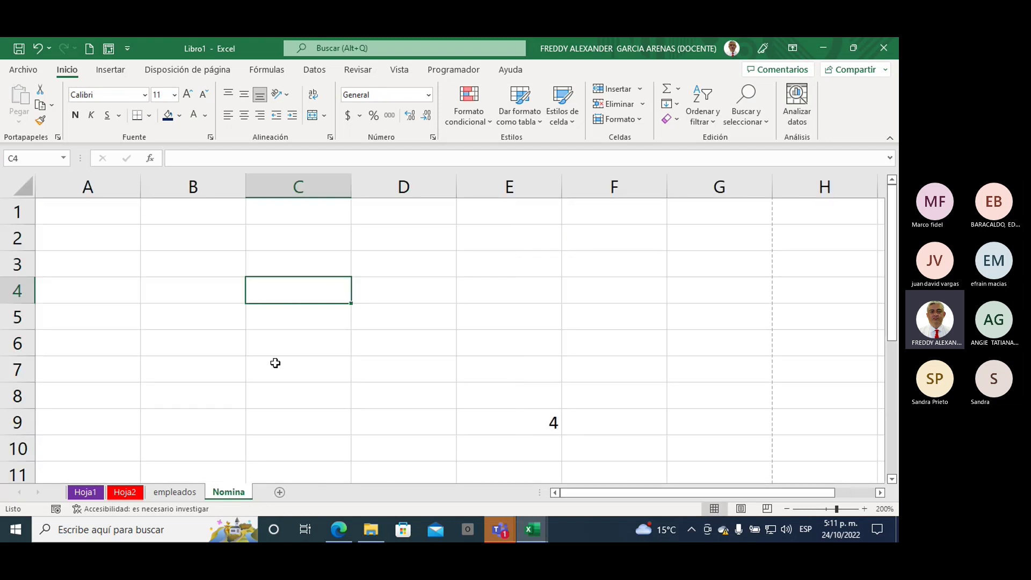
left_click(787, 510)
left_click(788, 510)
left_click(787, 510)
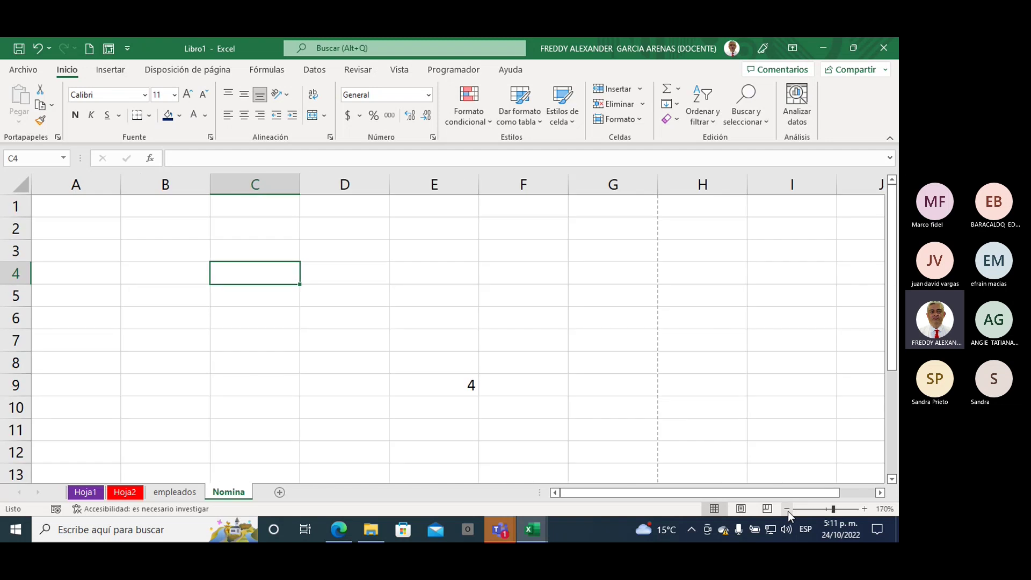
left_click(787, 510)
left_click(788, 510)
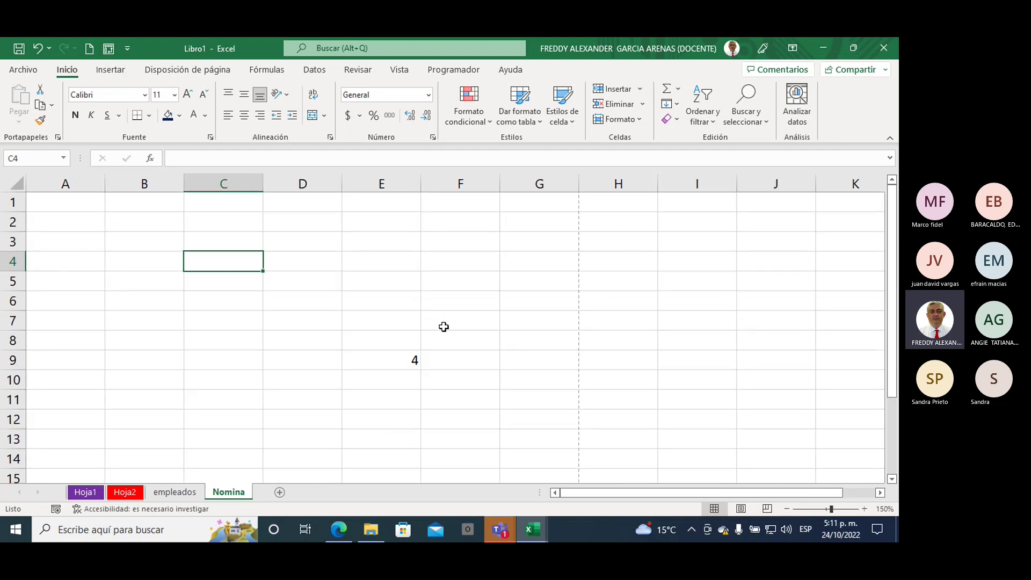
scroll(443, 327, "down", 3)
scroll(443, 326, "up", 3)
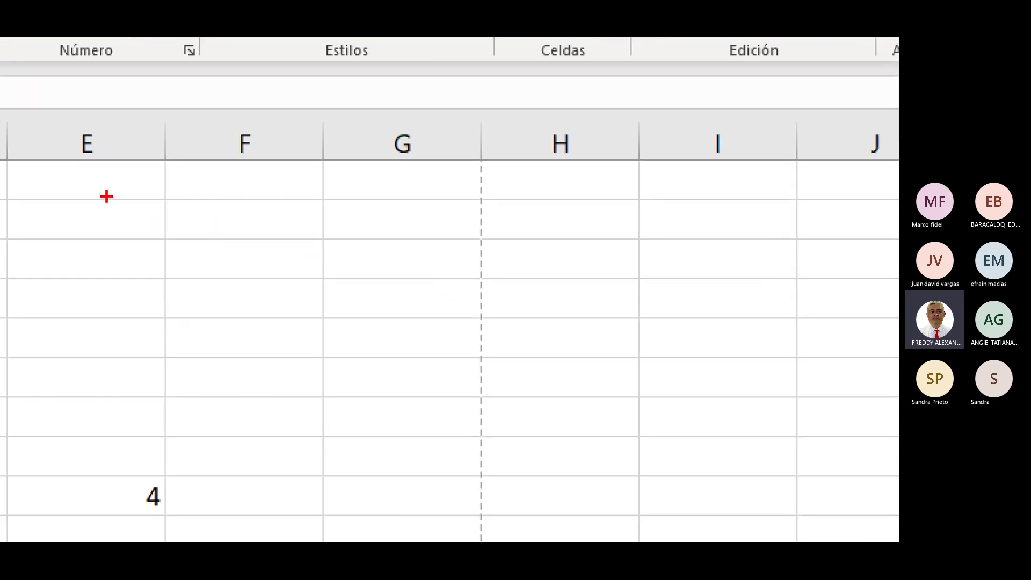
mouse_move(107, 197)
left_mouse_down()
mouse_move(393, 305)
mouse_move(124, 201)
left_mouse_up()
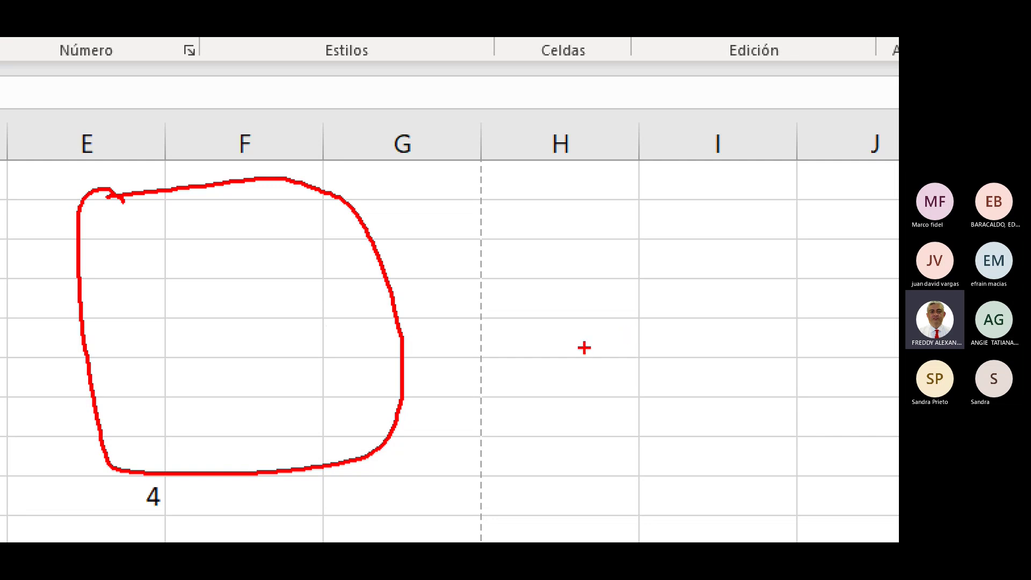
mouse_move(537, 346)
left_mouse_down()
mouse_move(525, 139)
mouse_move(430, 188)
mouse_move(437, 495)
mouse_move(460, 539)
mouse_move(542, 427)
mouse_move(538, 321)
left_mouse_up()
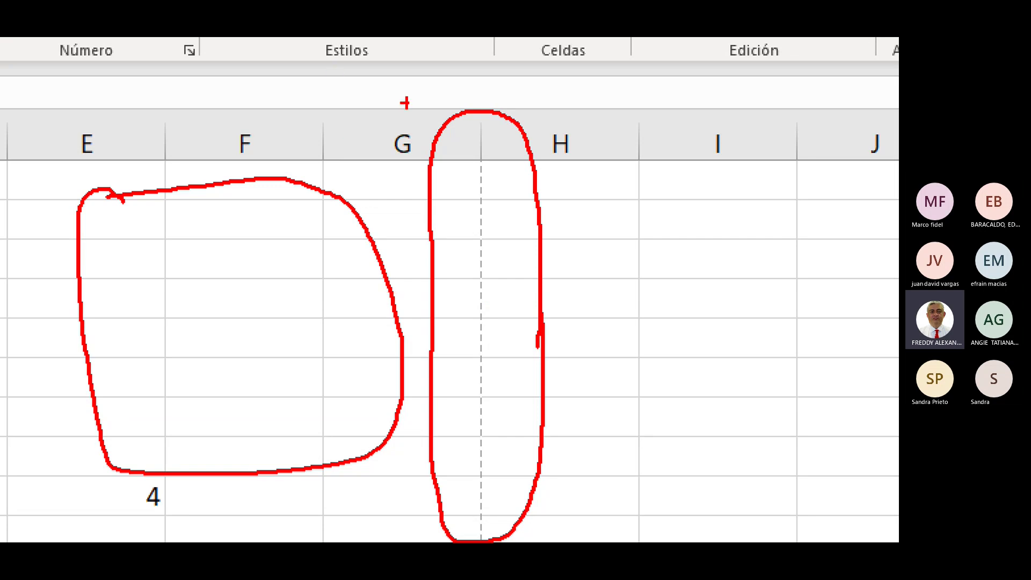
mouse_move(682, 83)
left_mouse_down()
mouse_move(583, 118)
mouse_move(495, 183)
left_mouse_up()
mouse_move(510, 137)
left_mouse_down()
mouse_move(494, 197)
mouse_move(532, 187)
left_mouse_up()
left_click_drag(611, 154, 607, 250)
mouse_move(610, 196)
left_mouse_down()
mouse_move(624, 194)
mouse_move(648, 242)
left_mouse_up()
left_click_drag(683, 198, 698, 190)
mouse_move(762, 182)
left_mouse_down()
mouse_move(737, 264)
mouse_move(792, 179)
mouse_move(822, 235)
left_mouse_up()
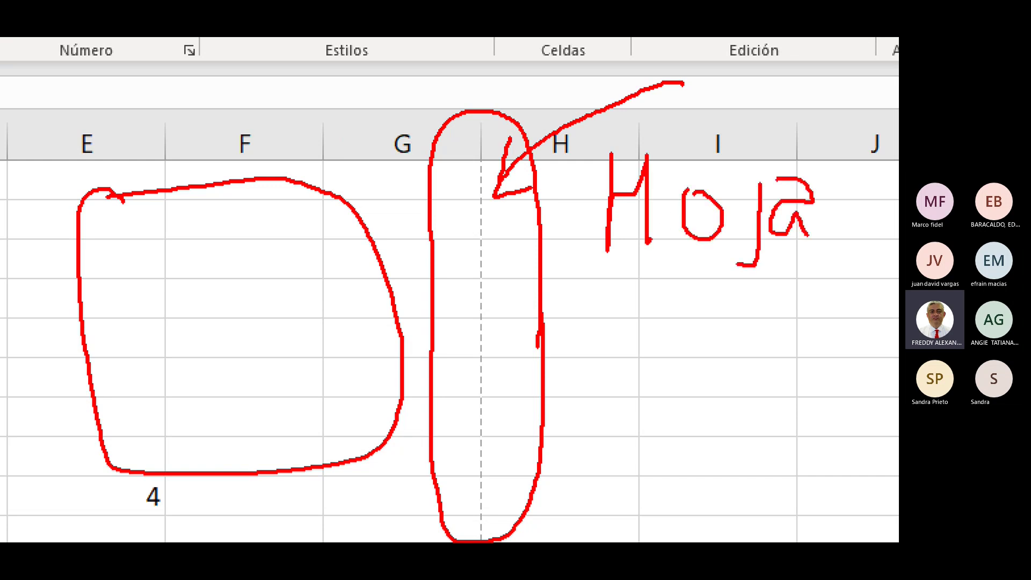
mouse_move(857, 173)
left_mouse_down()
mouse_move(845, 225)
mouse_move(827, 235)
left_mouse_up()
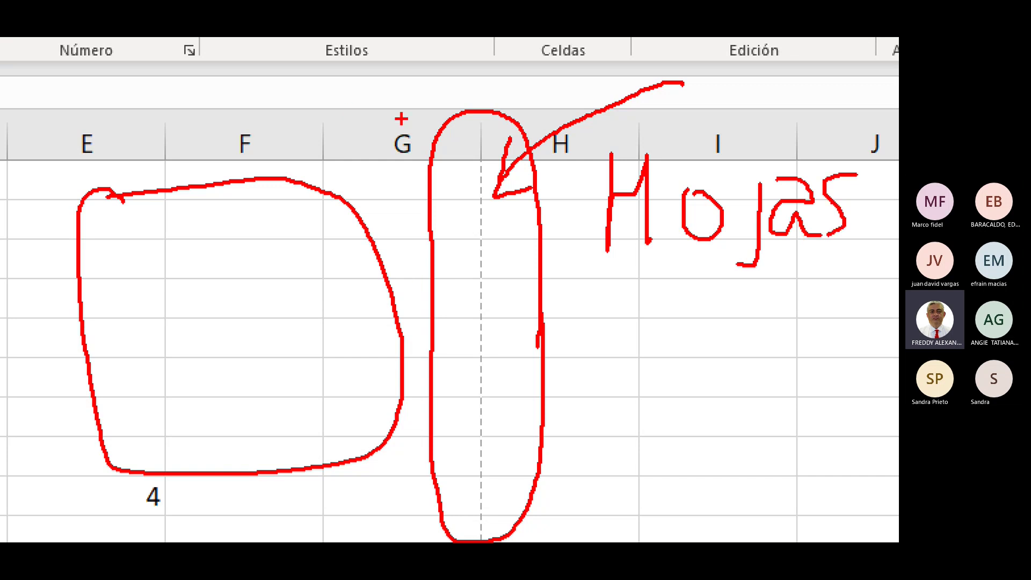
left_click_drag(400, 127, 241, 139)
left_click_drag(264, 98, 287, 151)
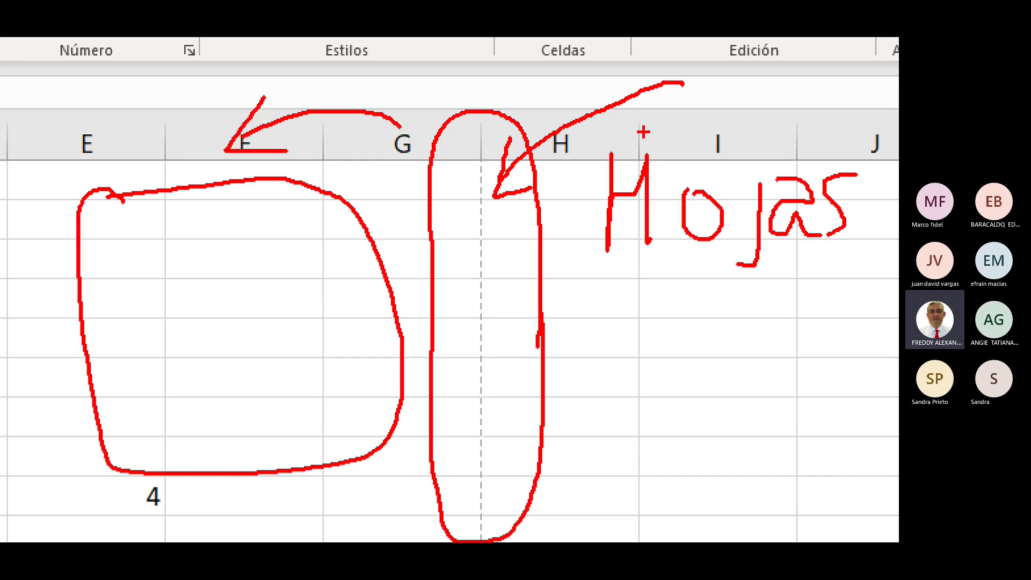
mouse_move(469, 372)
left_mouse_down()
mouse_move(651, 392)
mouse_move(612, 434)
left_mouse_up()
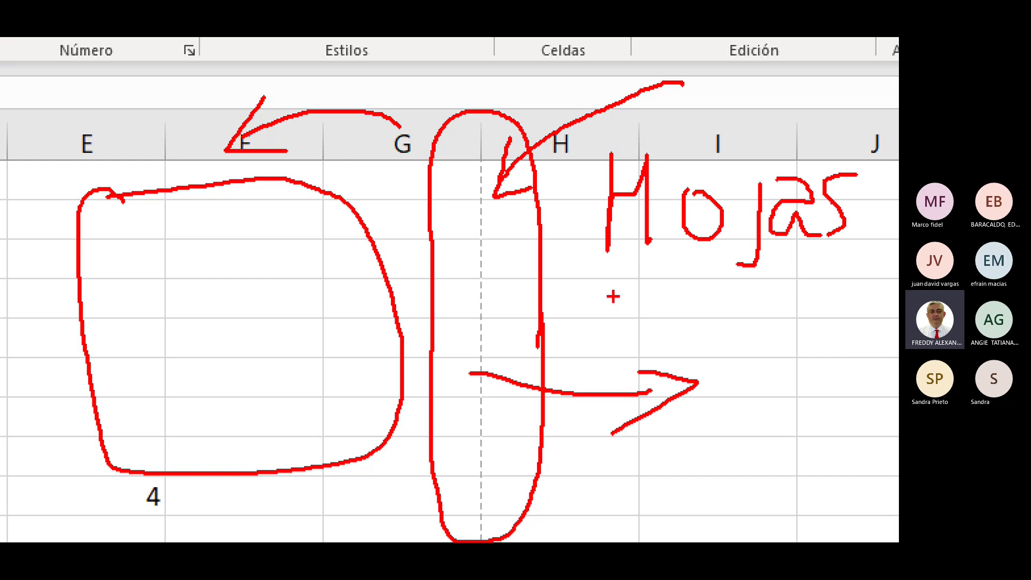
left_click_drag(480, 172, 471, 498)
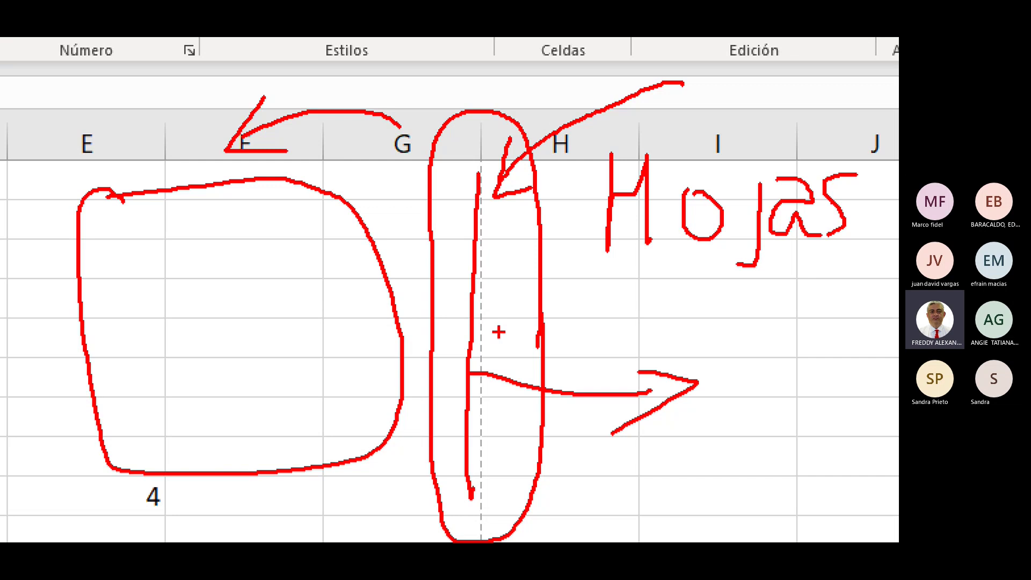
key("Escape")
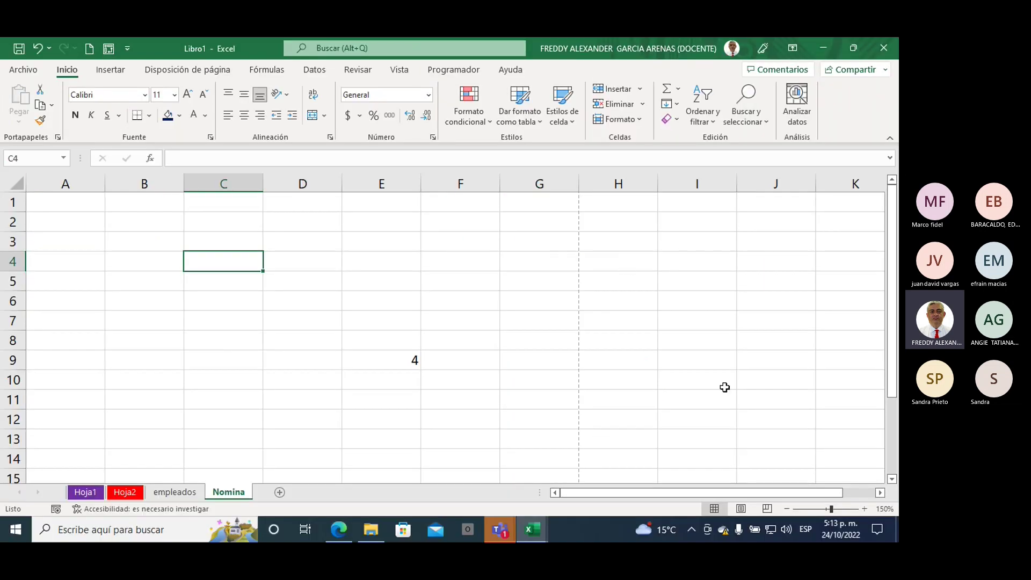
left_click(740, 510)
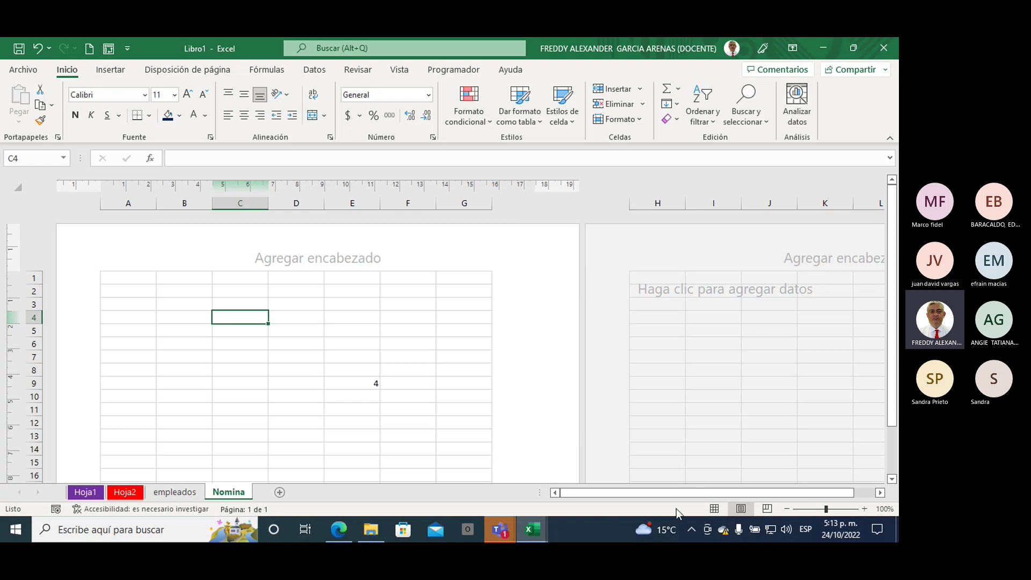
left_click(713, 511)
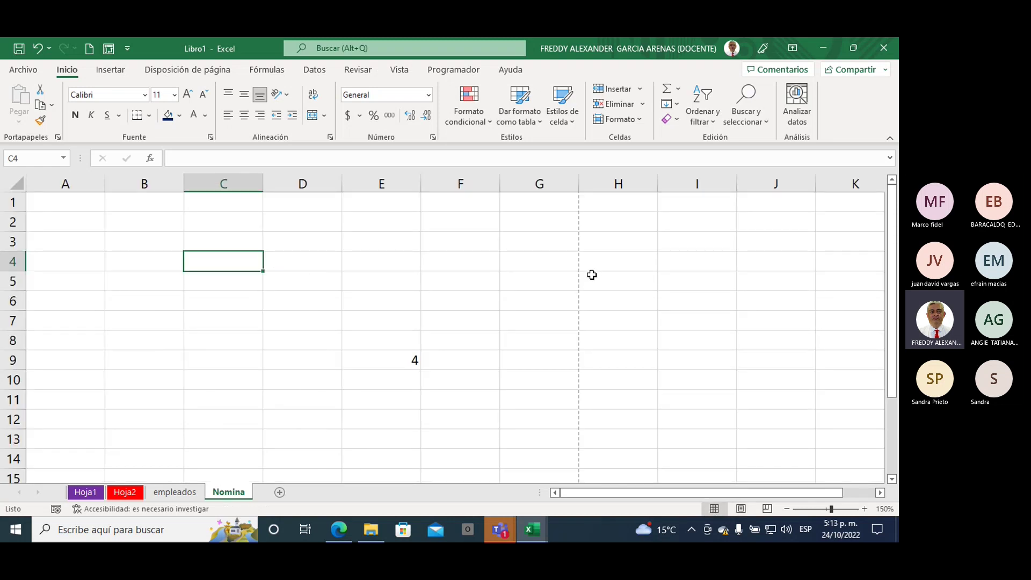
scroll(591, 276, "up", 5)
scroll(590, 276, "up", 1)
- Replace the 4 in E9 with 'texto' and make it bold
left_click(363, 360)
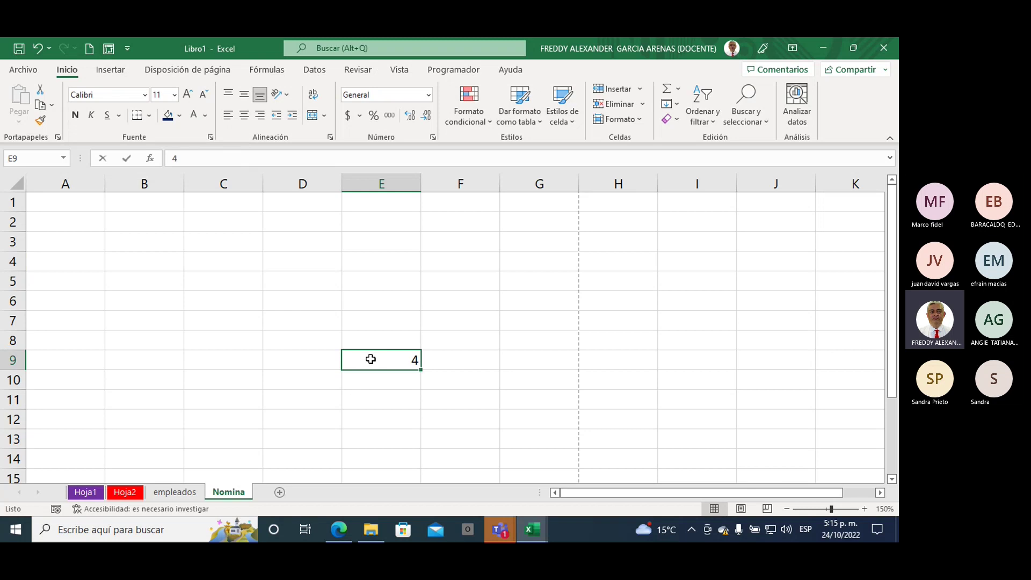
type("texto")
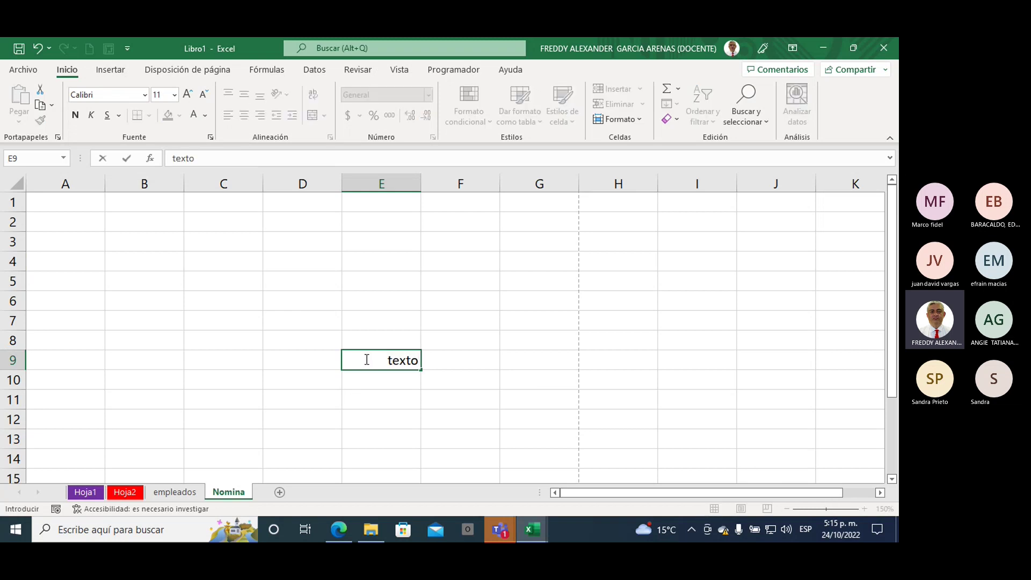
key("ctrl+Return")
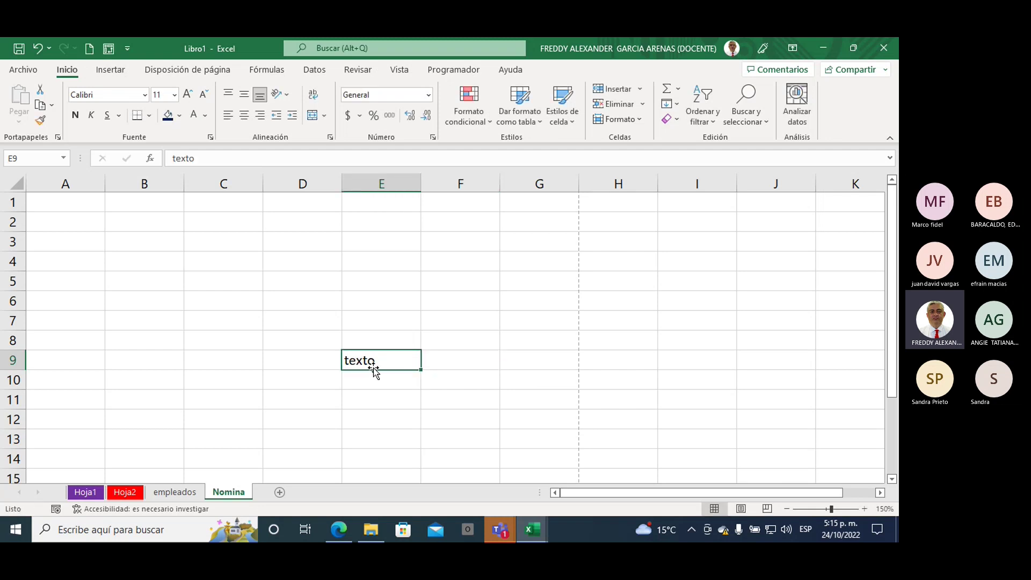
left_click(76, 119)
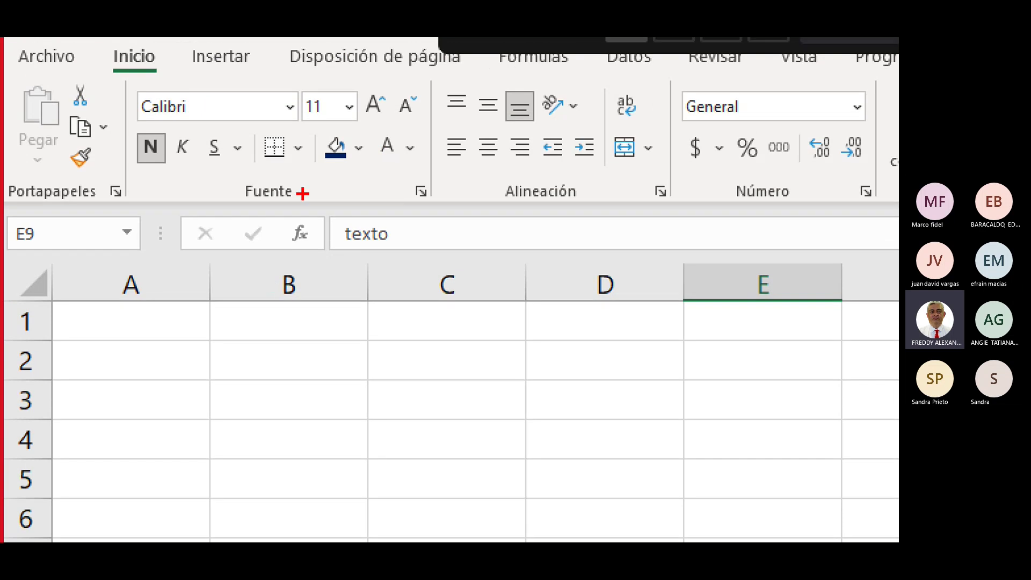
- Circle the Bold command in red ink, then turn bold off for texto in E9
mouse_move(131, 173)
left_mouse_down()
mouse_move(161, 173)
mouse_move(174, 157)
mouse_move(170, 125)
mouse_move(138, 124)
mouse_move(125, 177)
mouse_move(146, 176)
left_mouse_up()
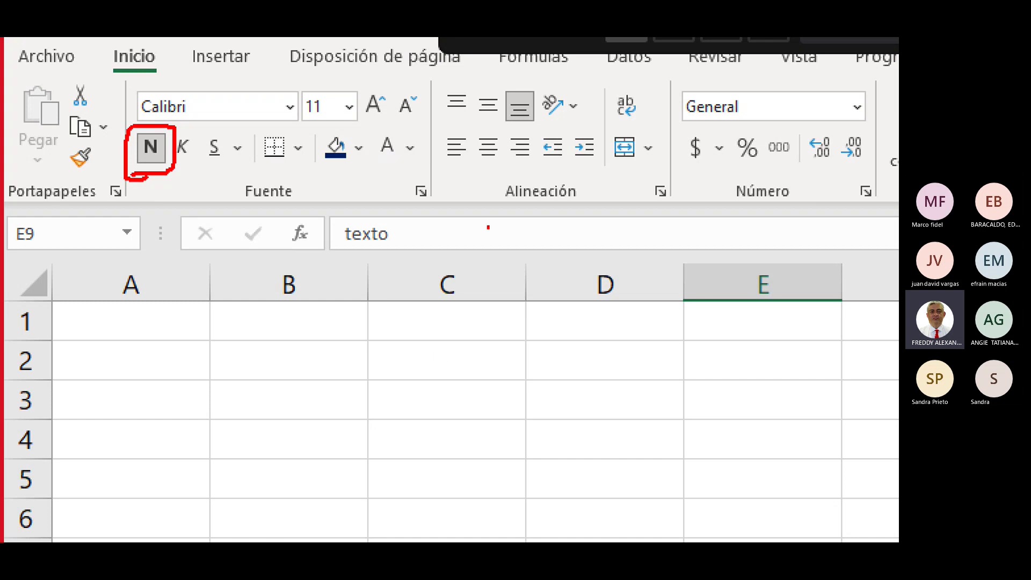
left_click_drag(501, 130, 490, 129)
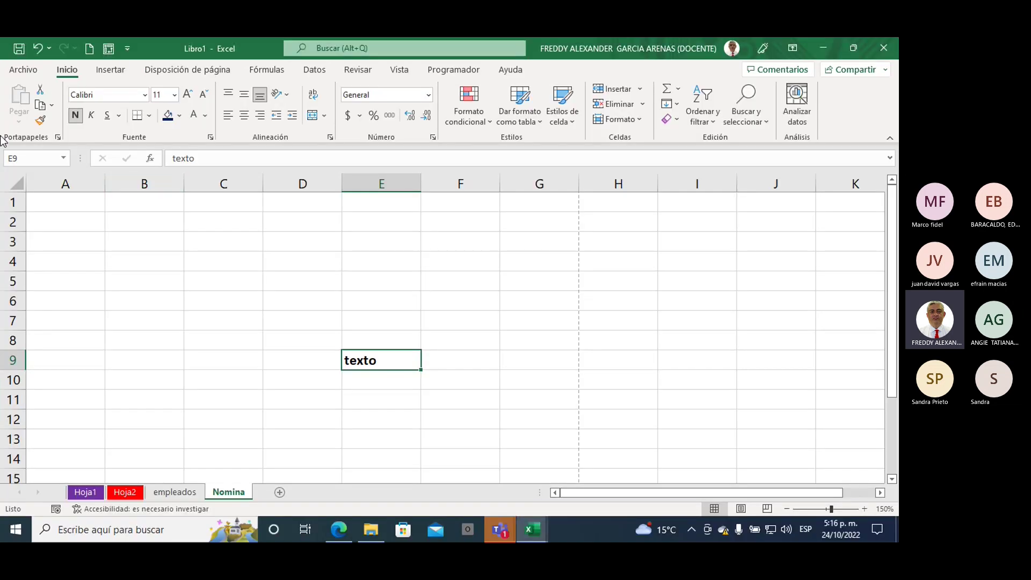
left_click(76, 115)
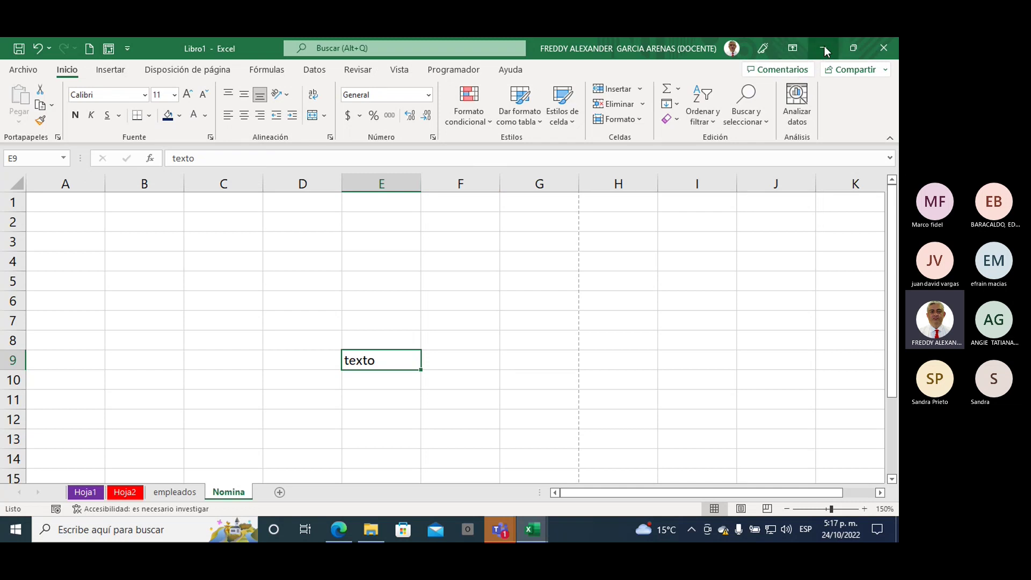
- Restore Libro1 to a floating window, move it up-left and widen it to show columns I and J
left_click(854, 48)
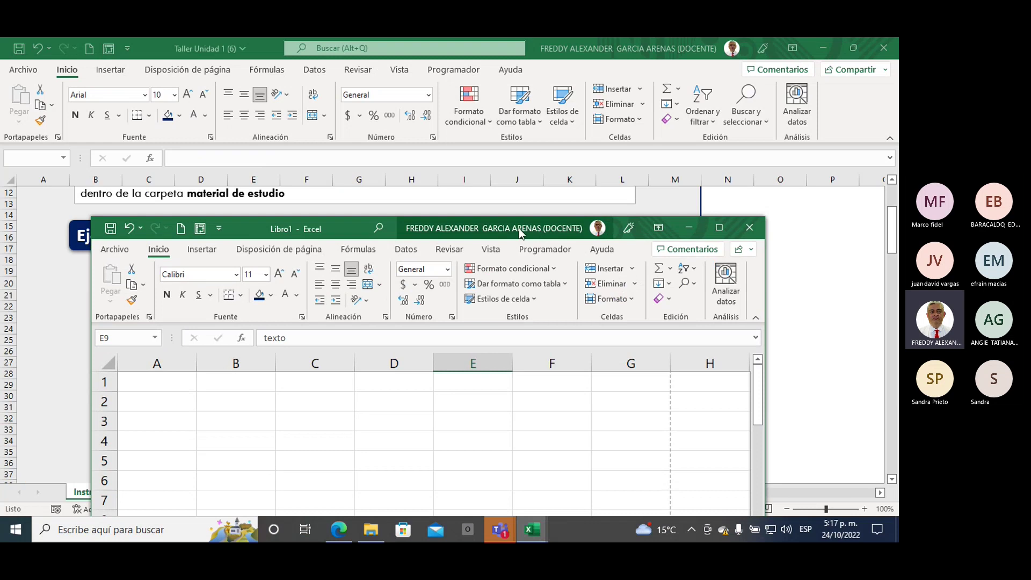
left_click_drag(386, 228, 272, 105)
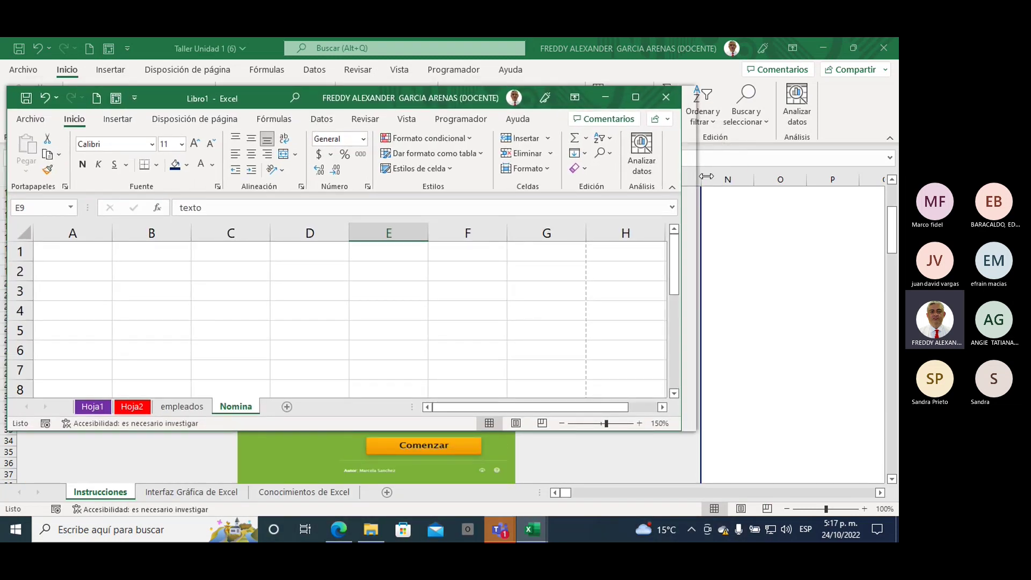
left_click_drag(706, 176, 857, 177)
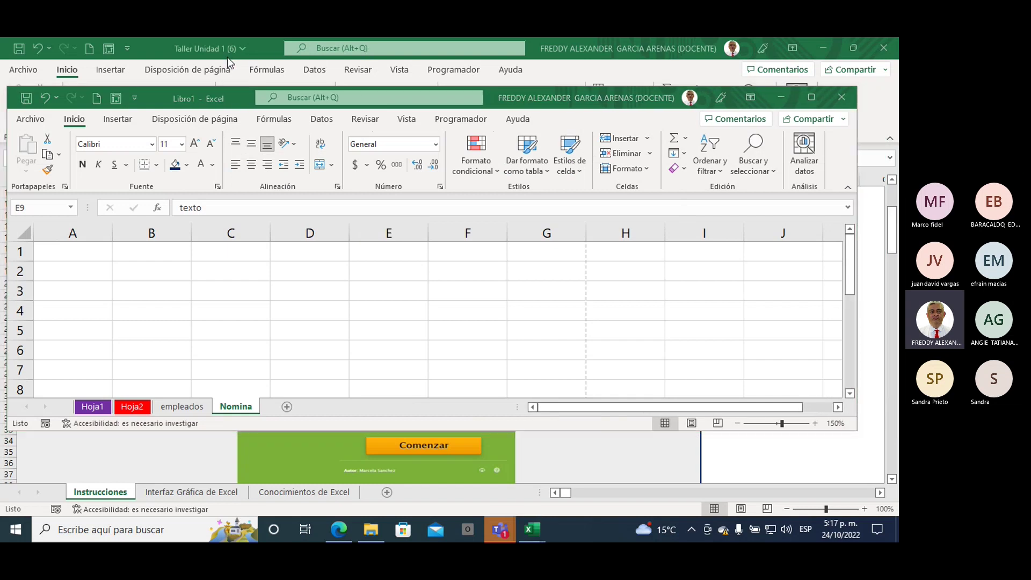
- Bring the Taller Unidad 1 workbook forward, minimize the Teams meeting and select N21
left_click(210, 41)
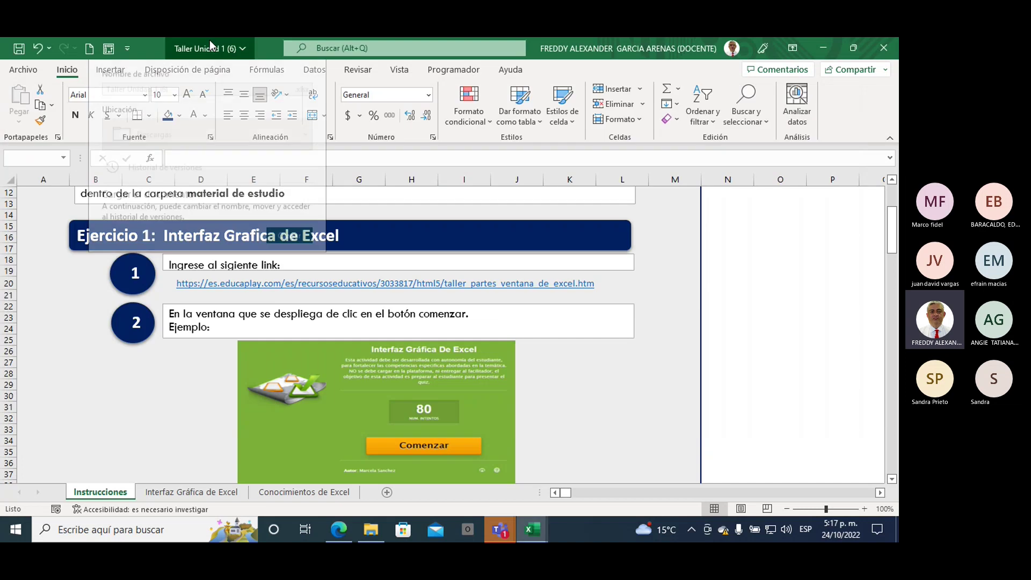
left_click(209, 42)
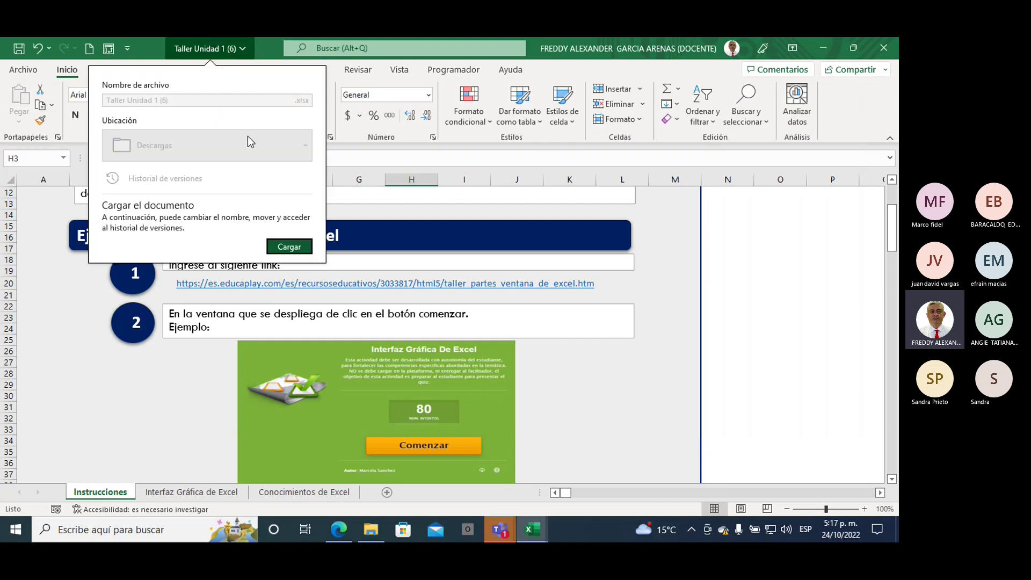
left_click(641, 291)
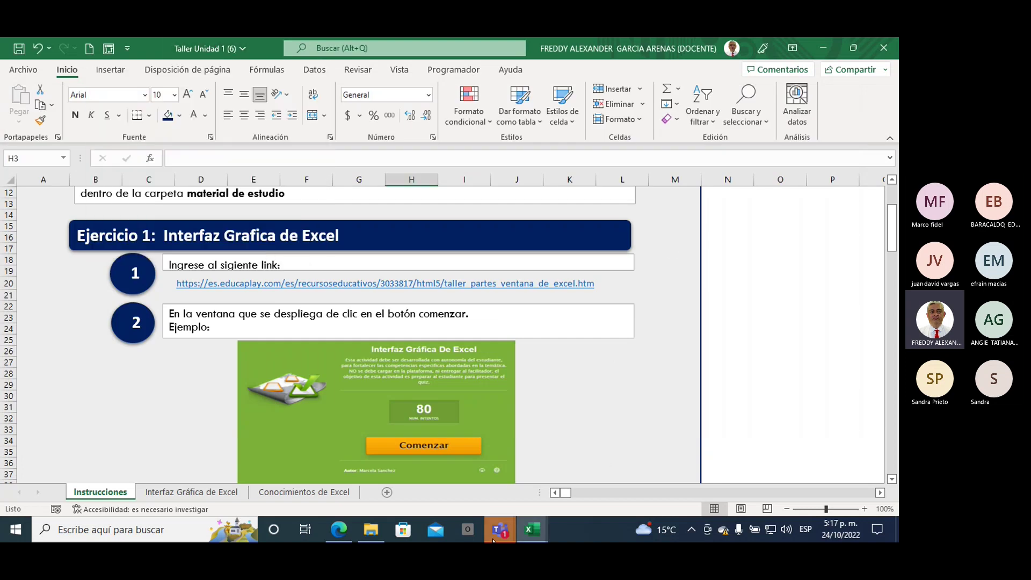
mouse_move(499, 529)
left_click(547, 472)
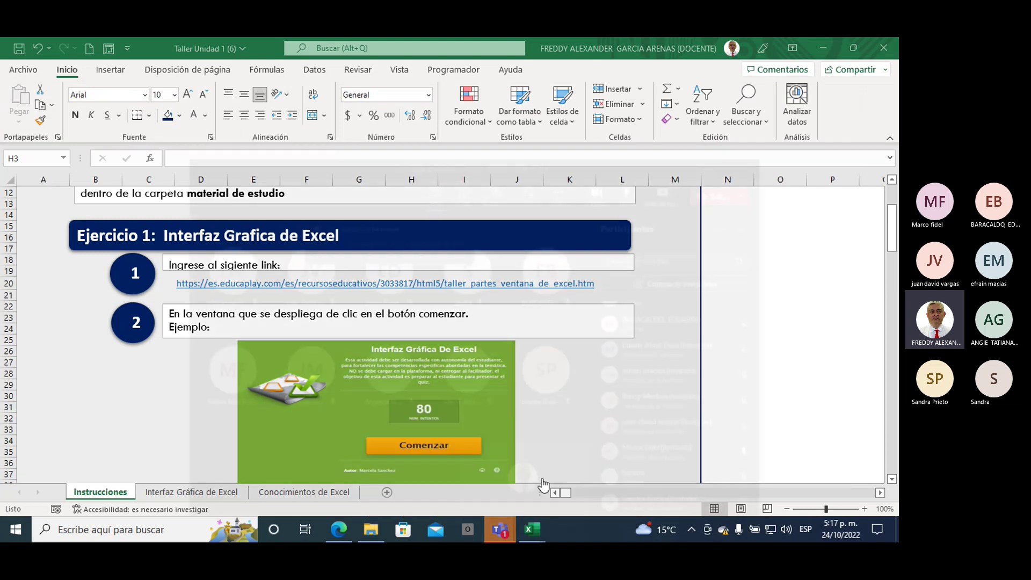
left_click(736, 62)
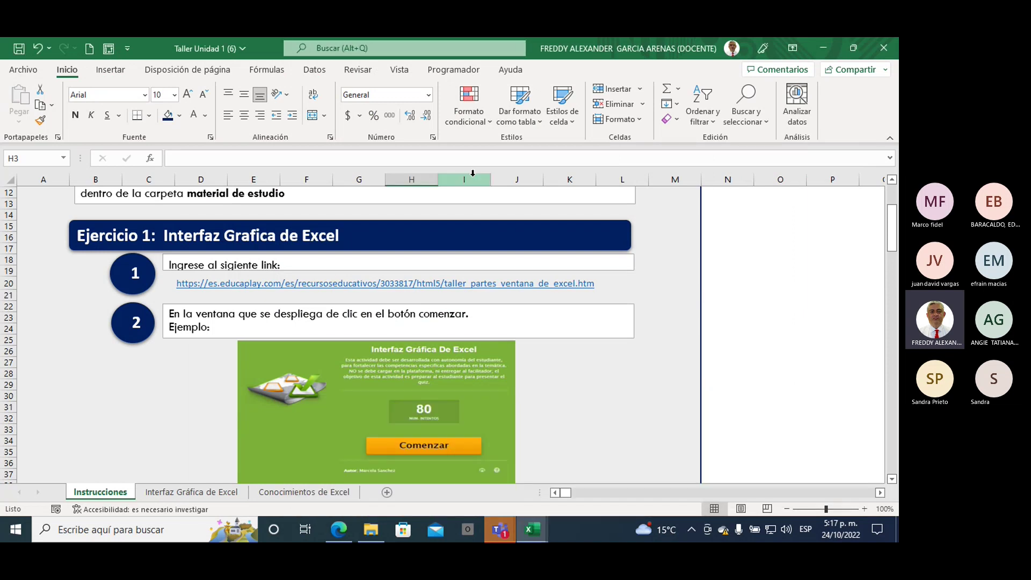
left_click(706, 295)
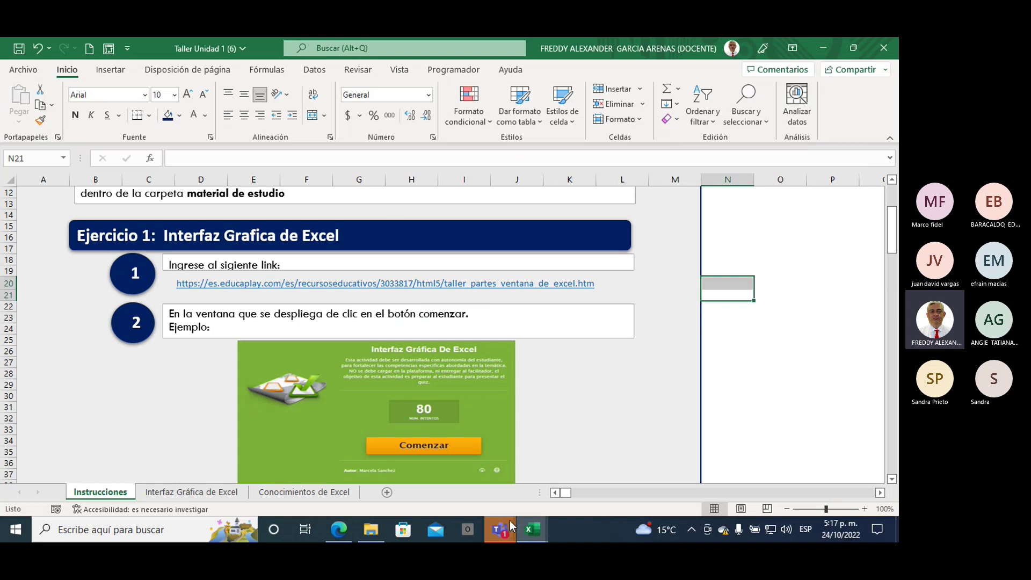
- Bring Libro1 back in front and enlarge its window over Taller Unidad 1 to show column K
left_click(532, 530)
left_click(723, 475)
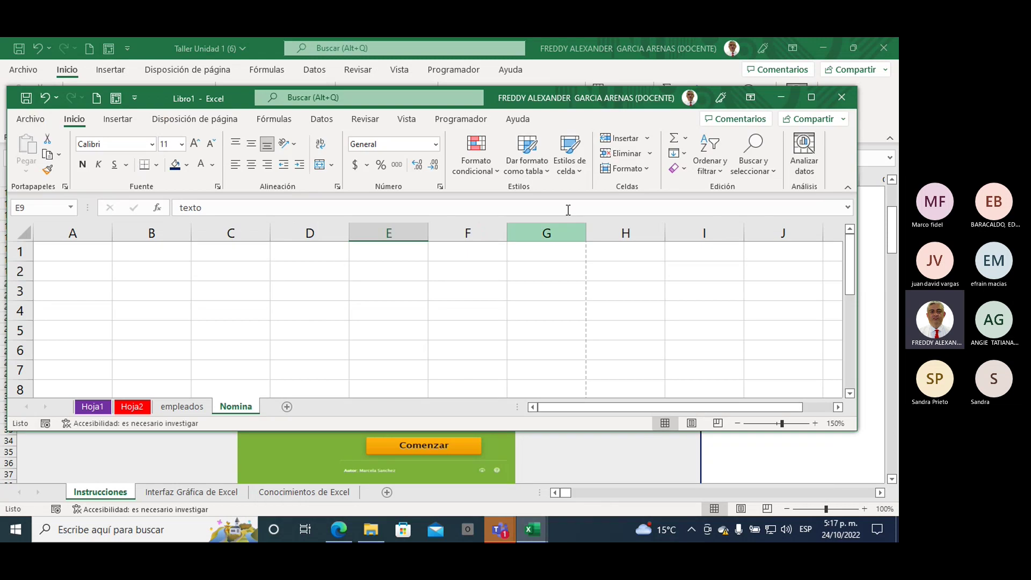
left_click(812, 95)
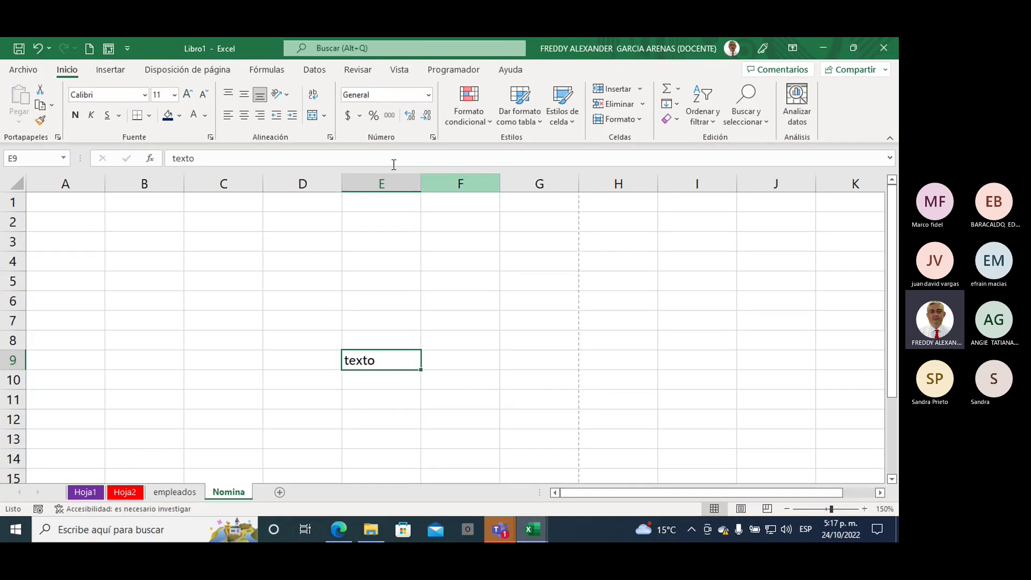
left_click(853, 48)
left_click_drag(585, 97, 556, 84)
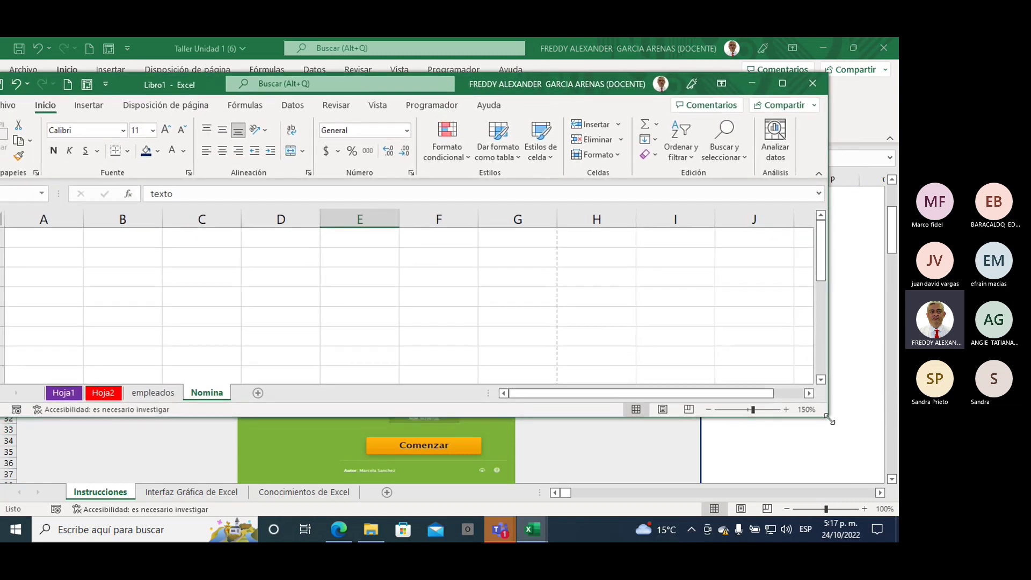
left_click_drag(830, 419, 883, 508)
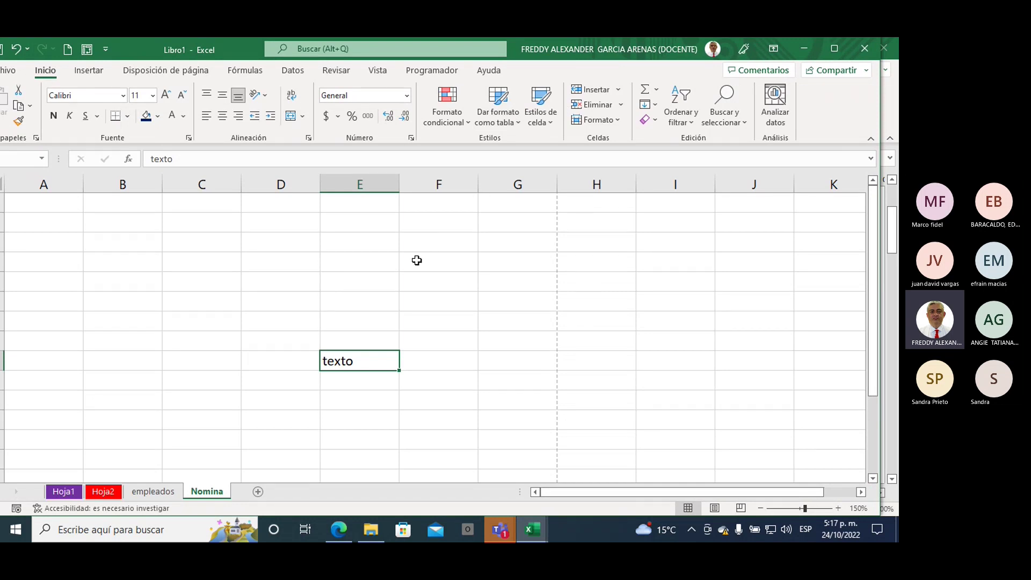
left_click(505, 532)
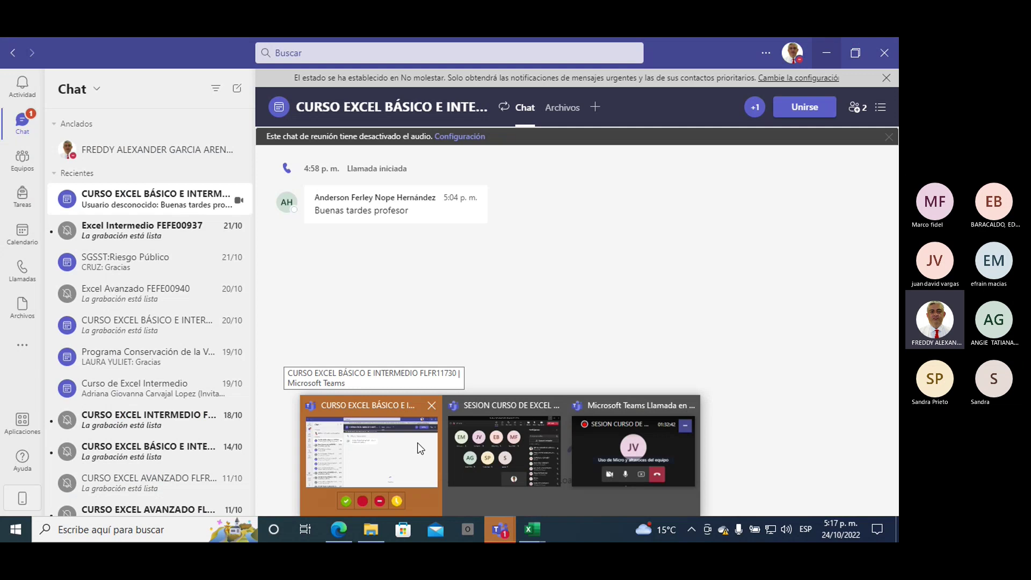
- Mute the course meeting chat in Teams, then minimize Teams
left_click(418, 443)
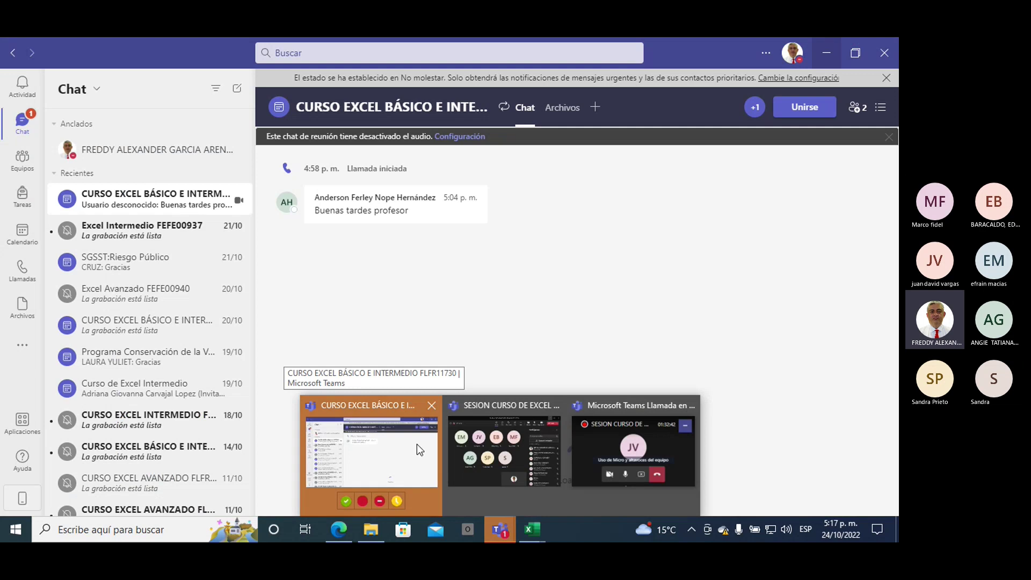
right_click(161, 208)
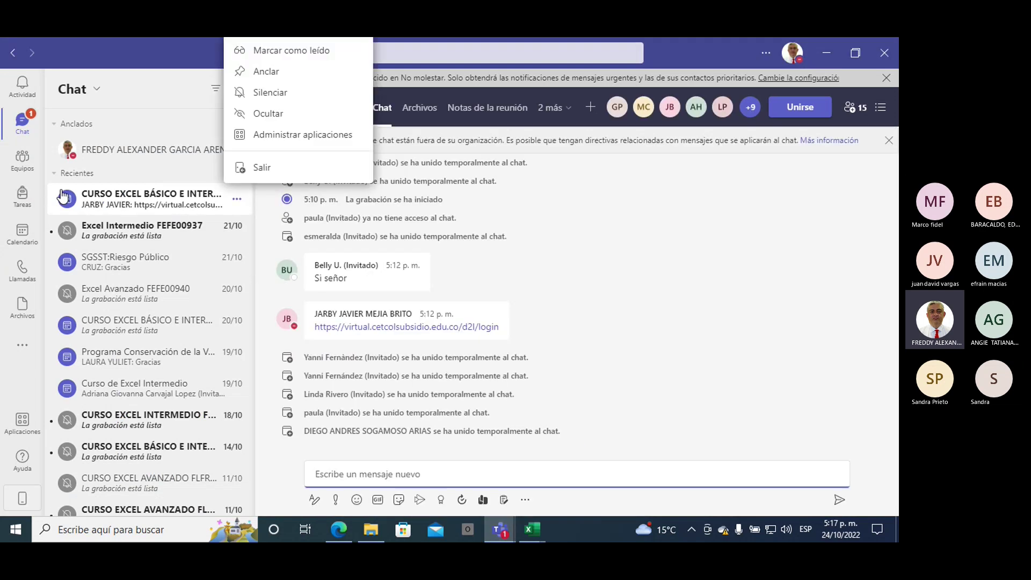
left_click(271, 95)
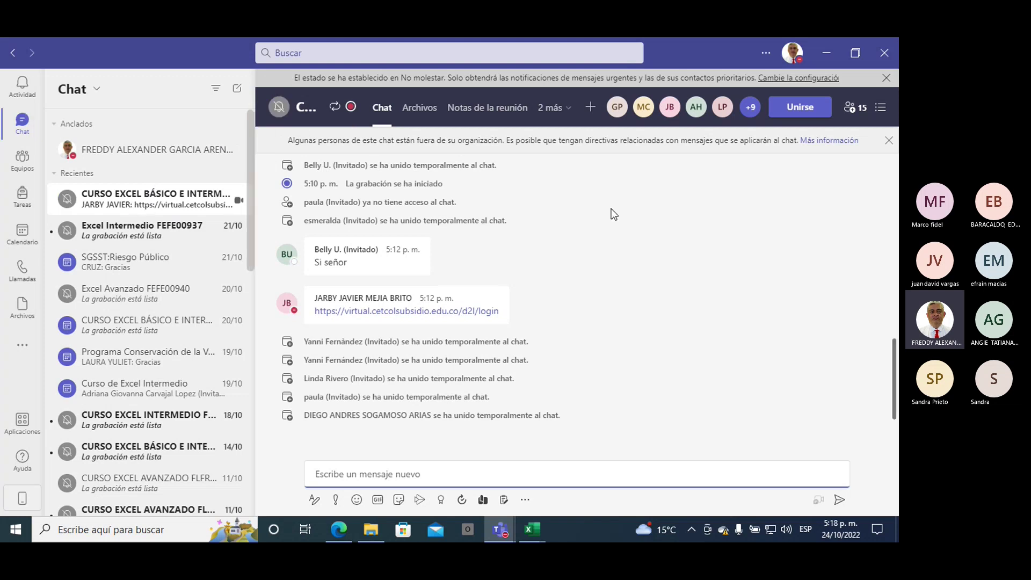
left_click(827, 56)
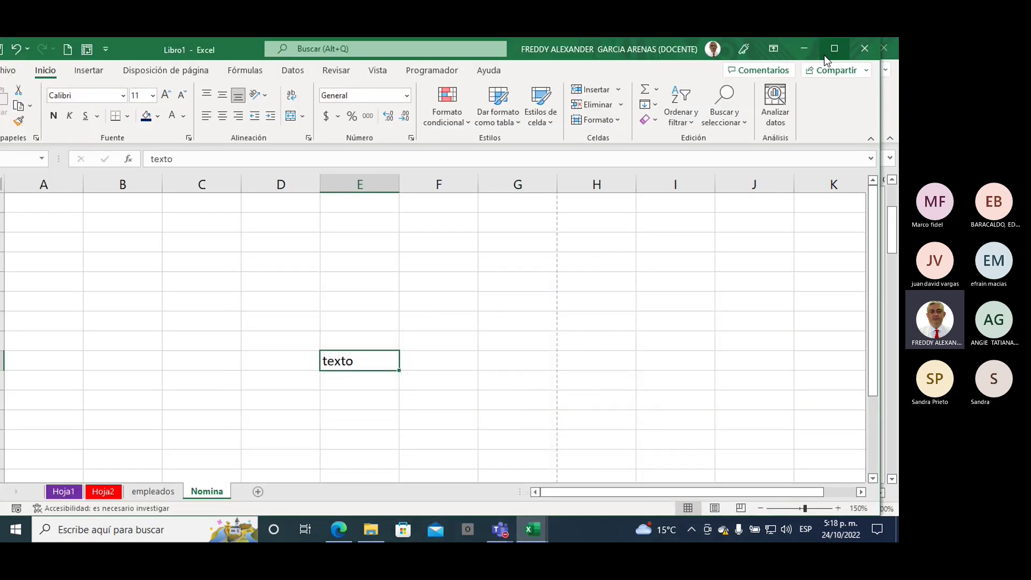
left_click(389, 305)
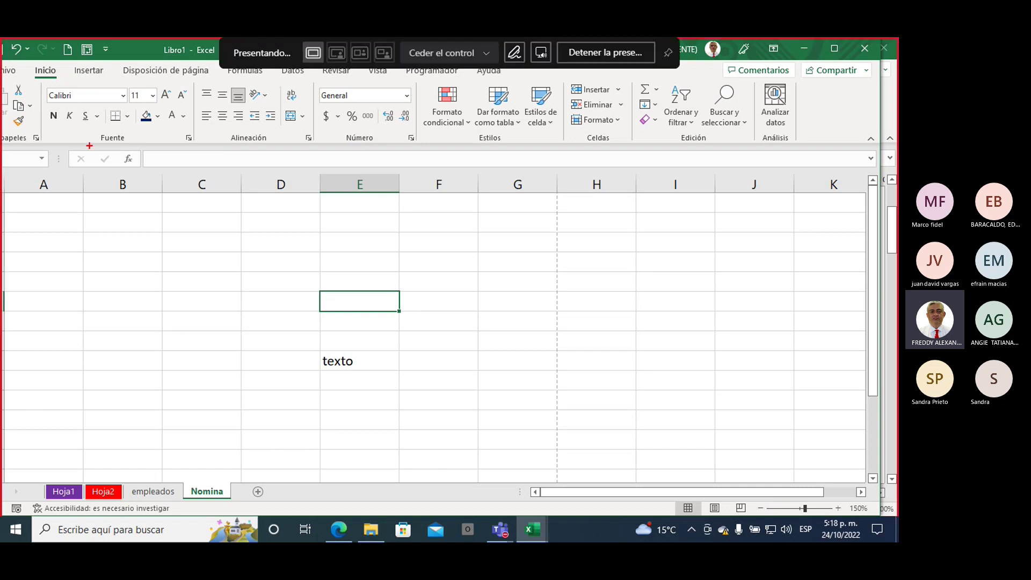
mouse_move(89, 146)
left_mouse_down()
mouse_move(766, 86)
mouse_move(82, 90)
left_mouse_up()
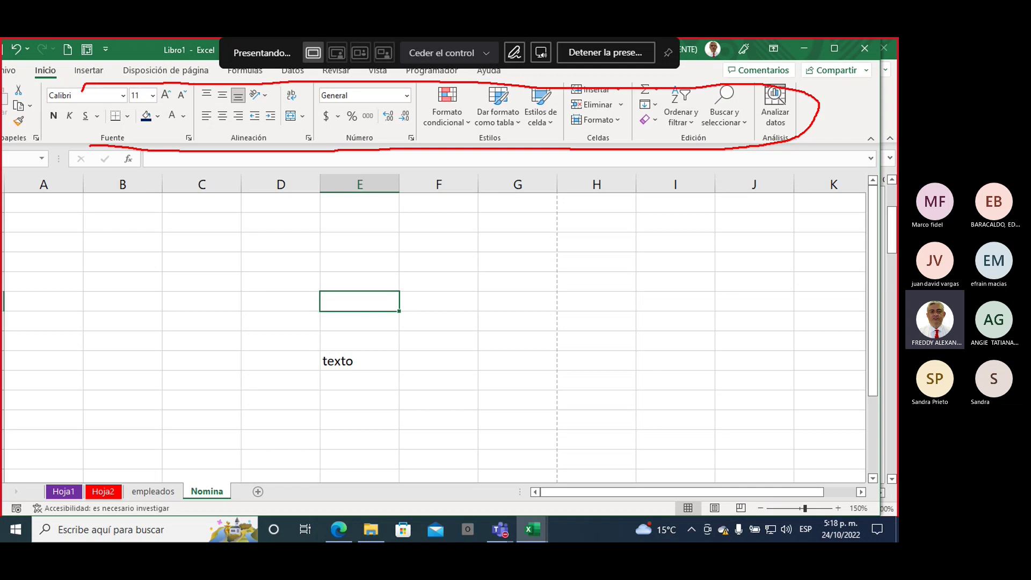
left_click_drag(375, 198, 367, 244)
mouse_move(445, 197)
left_mouse_down()
mouse_move(434, 197)
mouse_move(477, 269)
left_mouse_up()
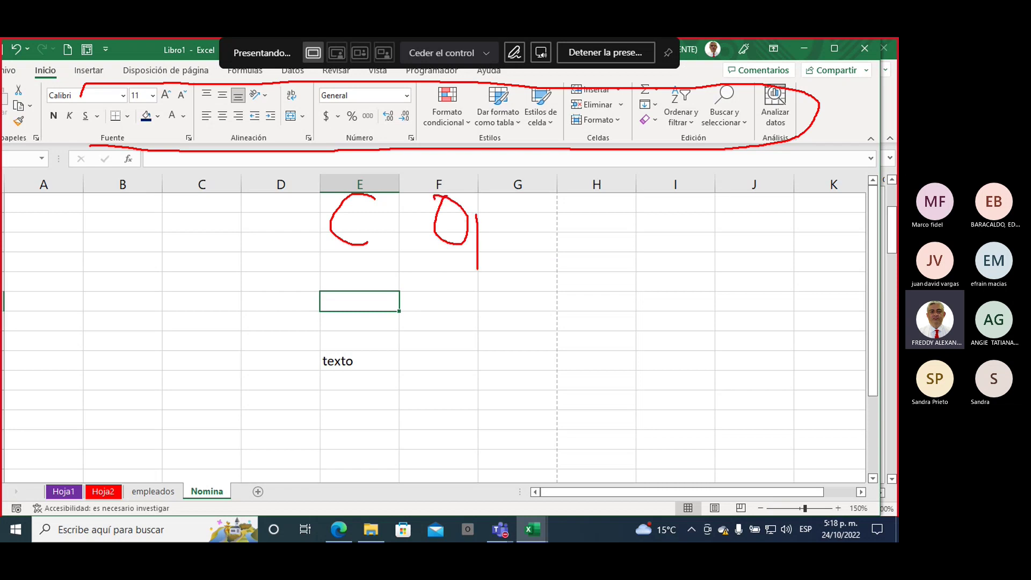
mouse_move(476, 217)
left_mouse_down()
mouse_move(485, 235)
mouse_move(468, 240)
left_mouse_up()
mouse_move(71, 84)
left_mouse_down()
mouse_move(65, 62)
mouse_move(22, 84)
left_mouse_up()
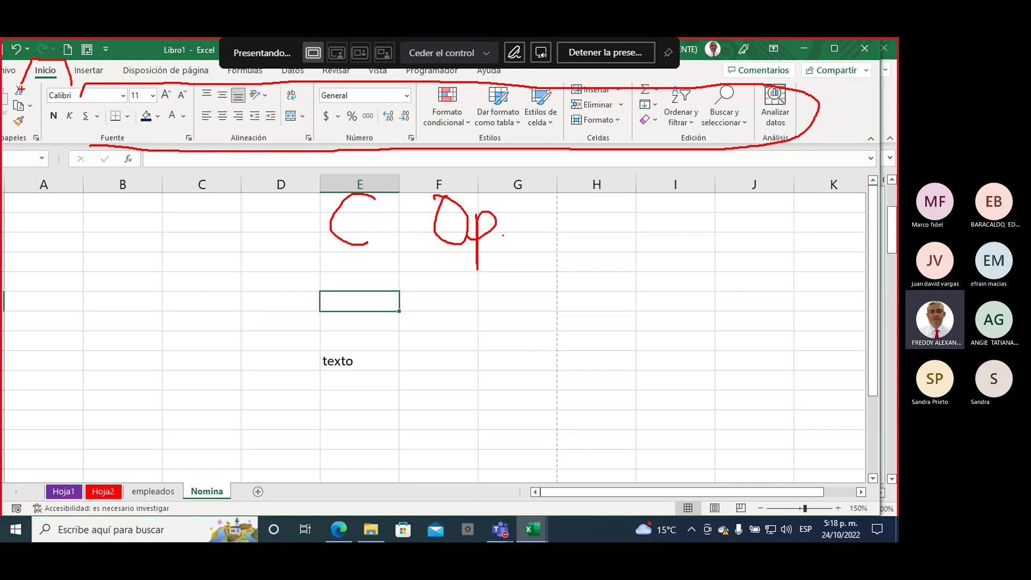
mouse_move(68, 271)
left_mouse_down()
mouse_move(44, 85)
mouse_move(32, 105)
left_mouse_up()
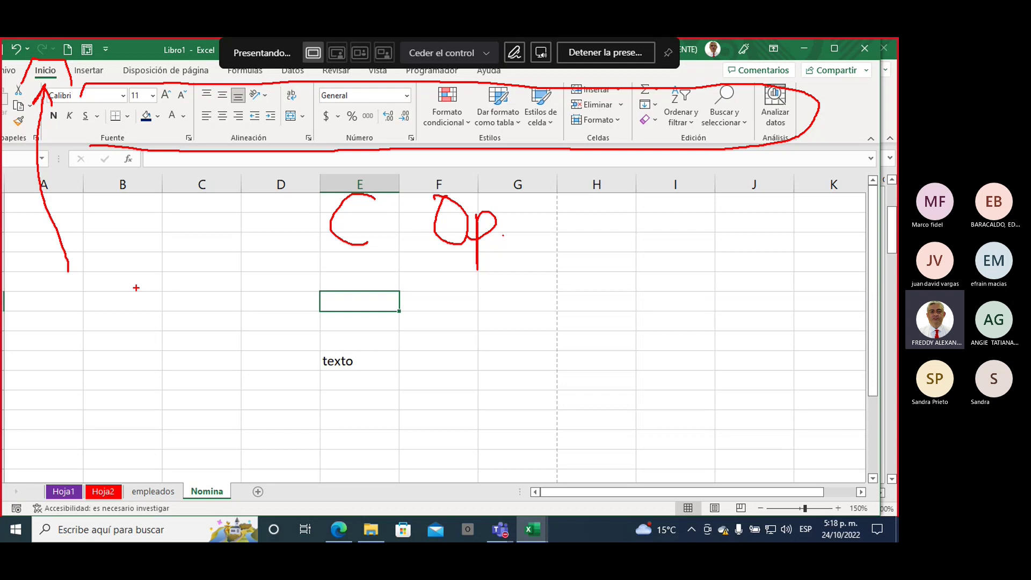
mouse_move(89, 114)
left_mouse_down()
mouse_move(184, 97)
mouse_move(460, 132)
mouse_move(636, 108)
mouse_move(691, 135)
mouse_move(754, 102)
left_mouse_up()
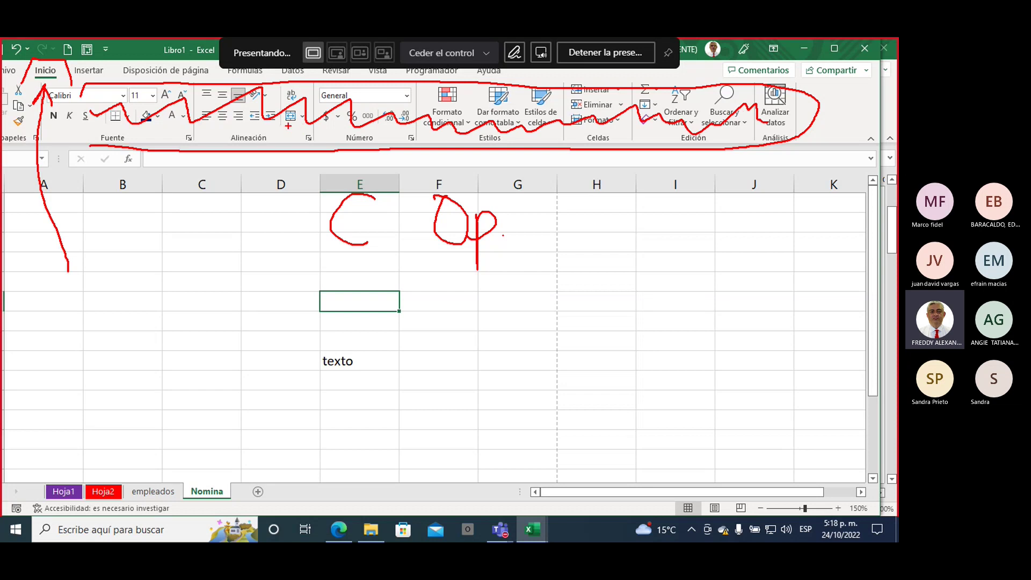
key("Escape")
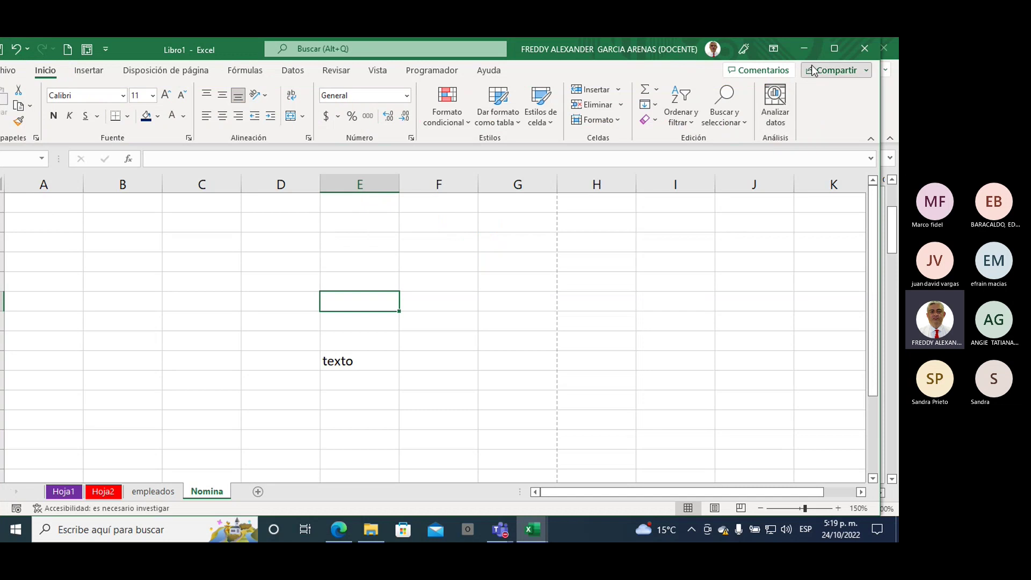
- Maximize Libro1, browse the Insertar and Disposición de página tabs, and select C2
left_click(834, 48)
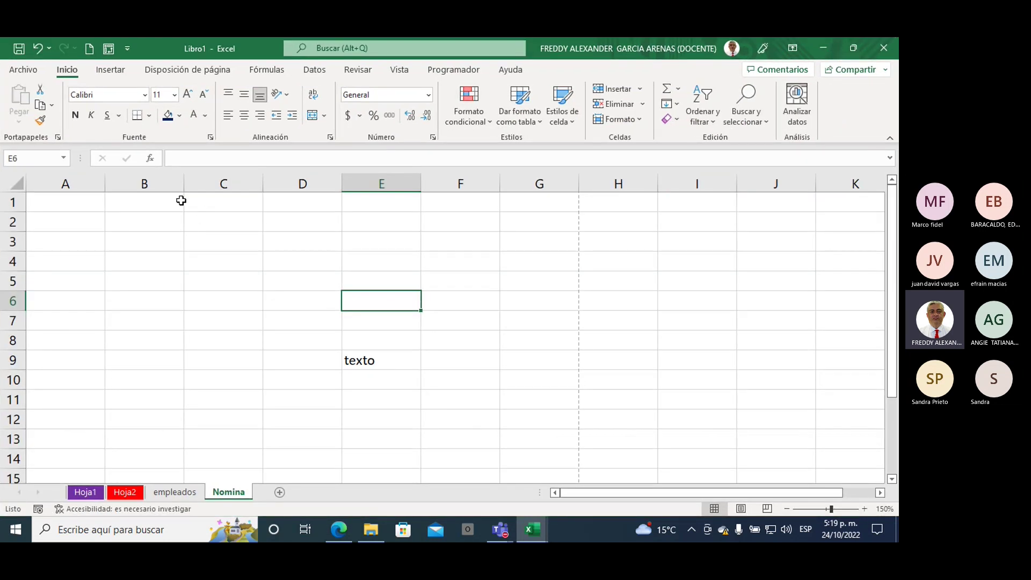
left_click(111, 70)
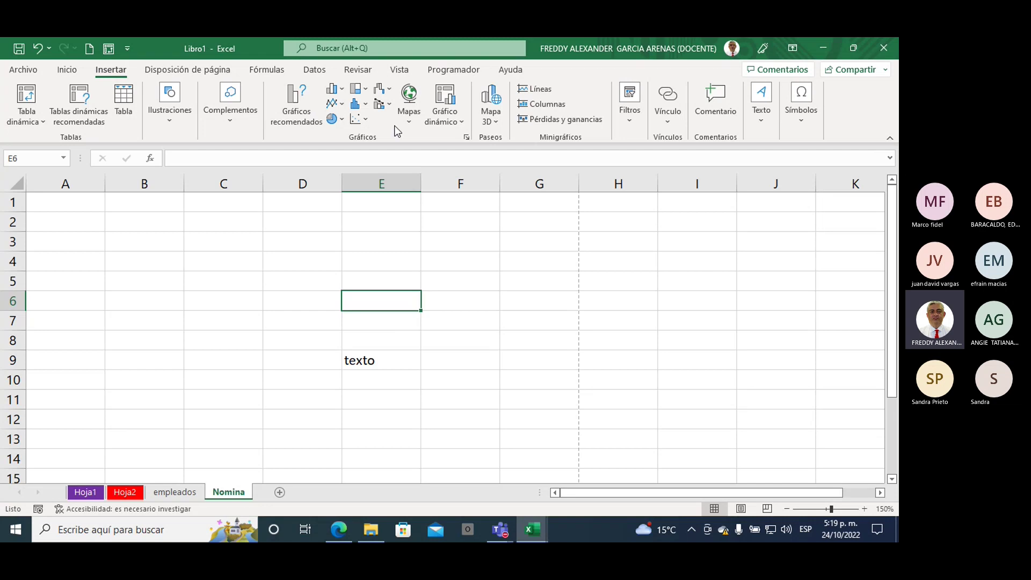
left_click(164, 73)
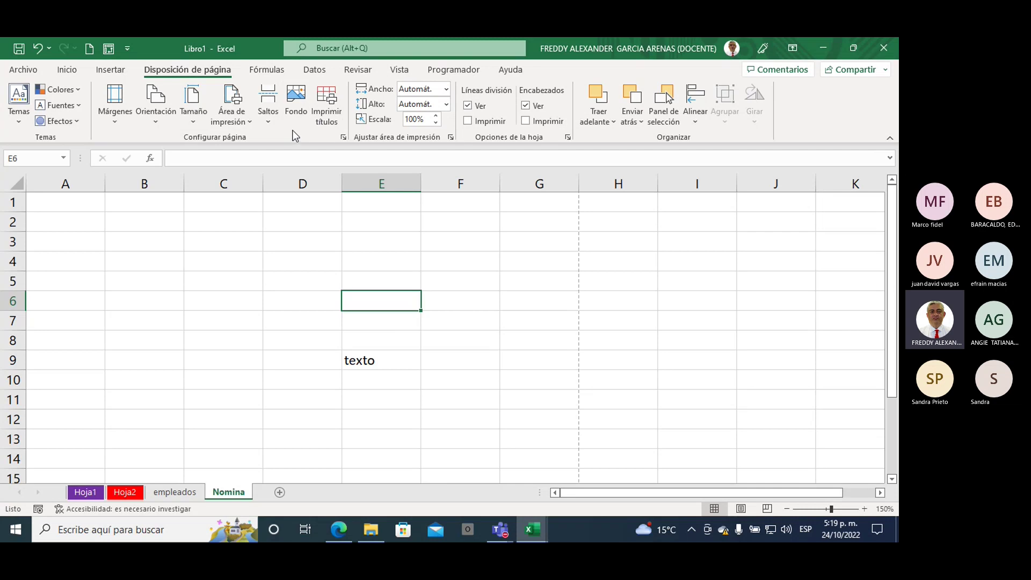
left_click(71, 73)
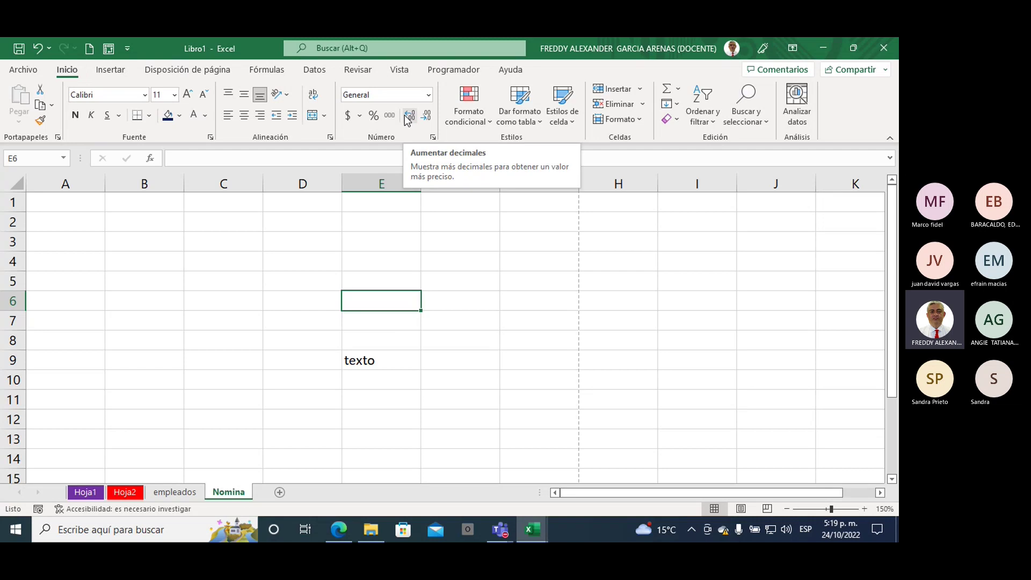
left_click(110, 70)
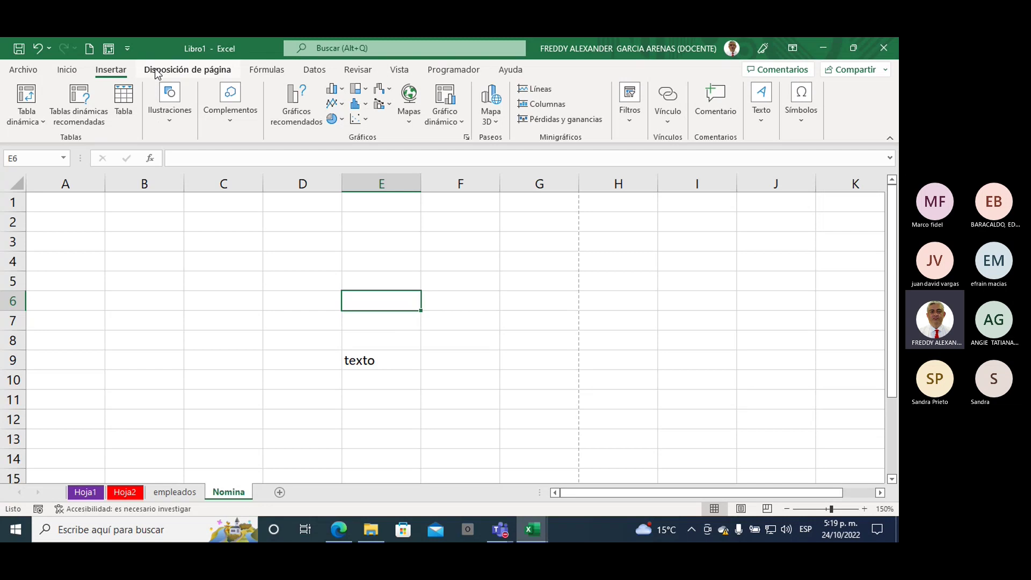
left_click(67, 70)
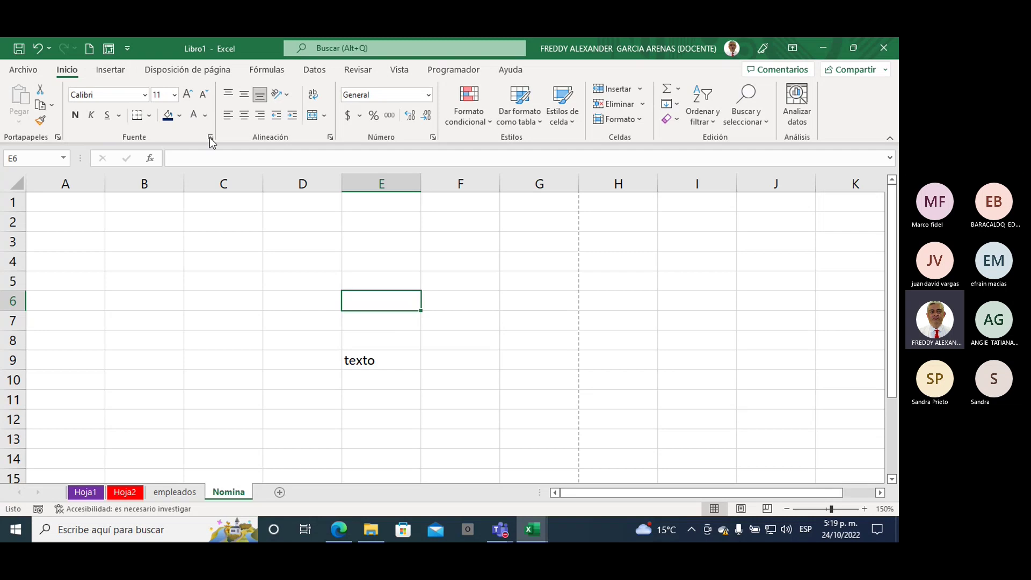
left_click(221, 222)
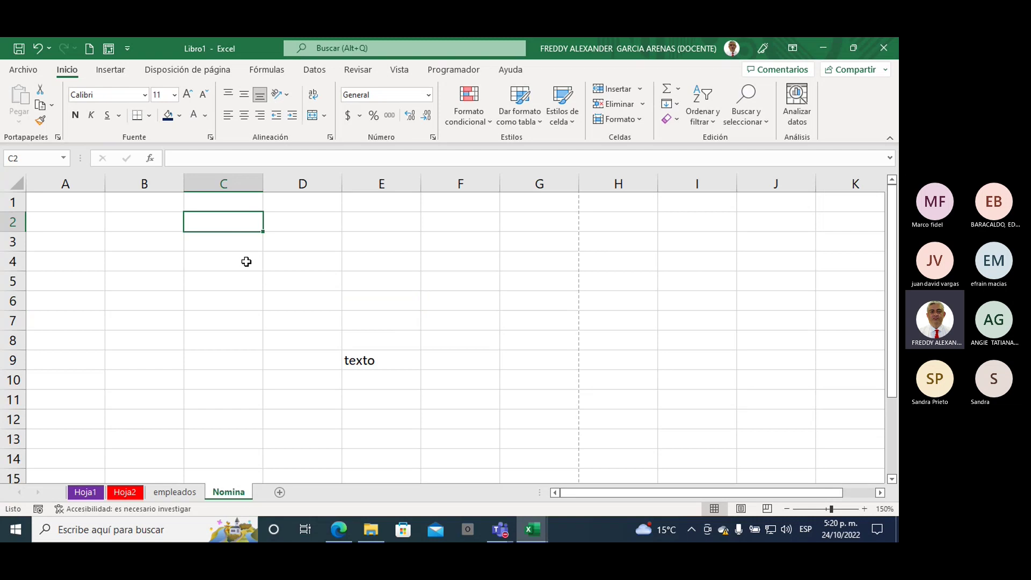
- Type inicio, fuente and negrita down cells C2, C3 and C4
type("inic")
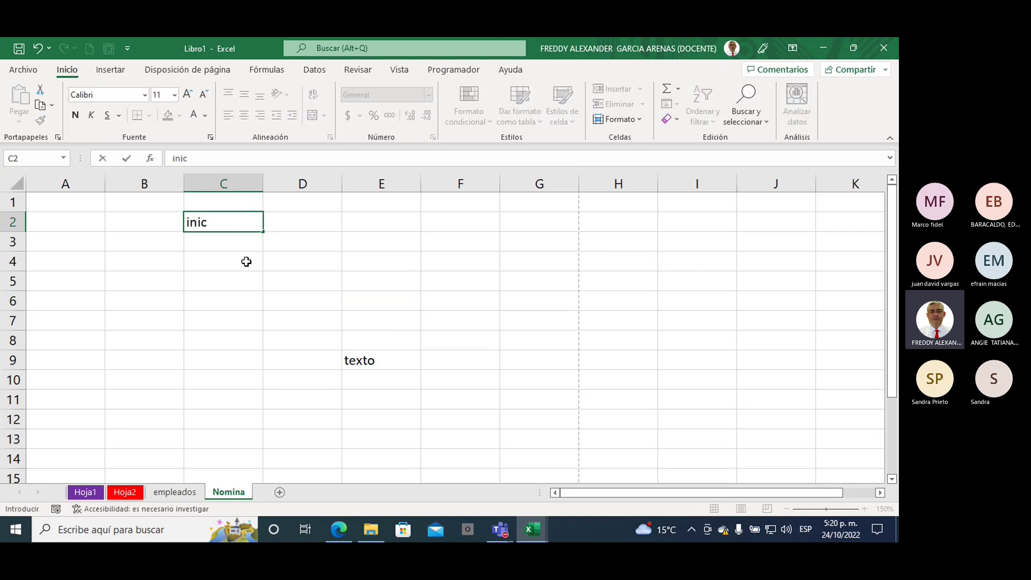
type("io")
key("Return")
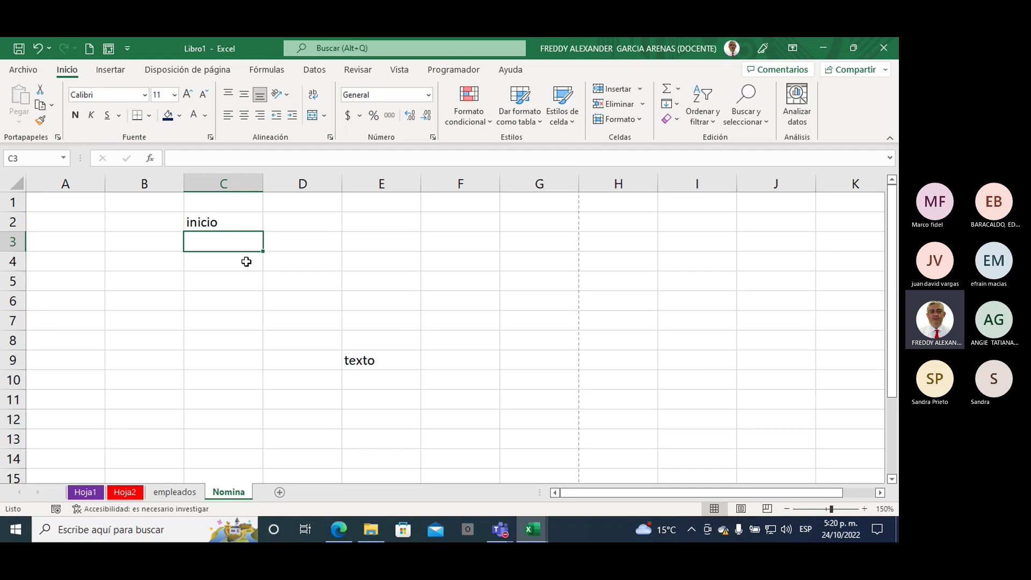
type("fue")
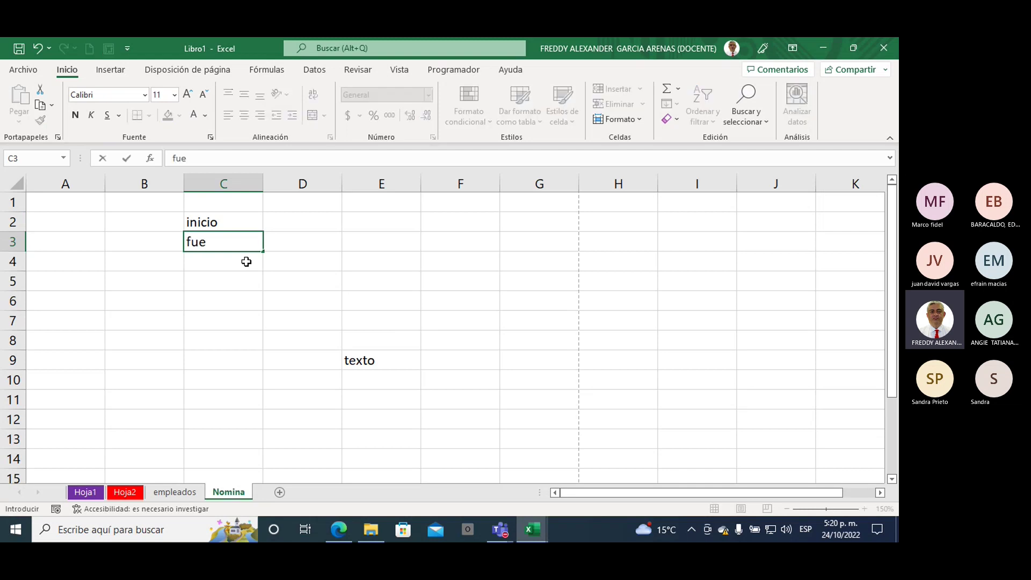
type("nte")
key("Return")
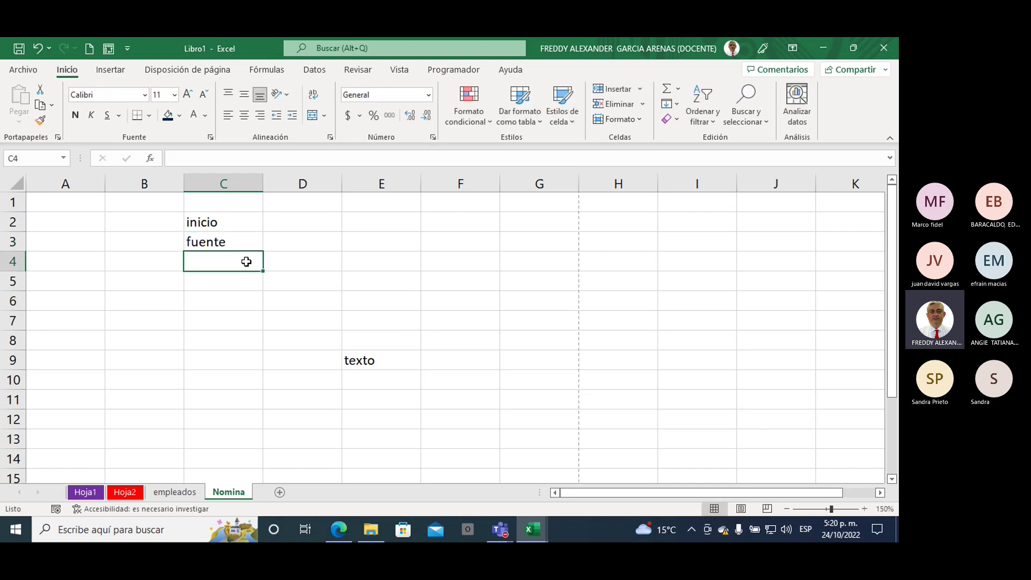
type("negr")
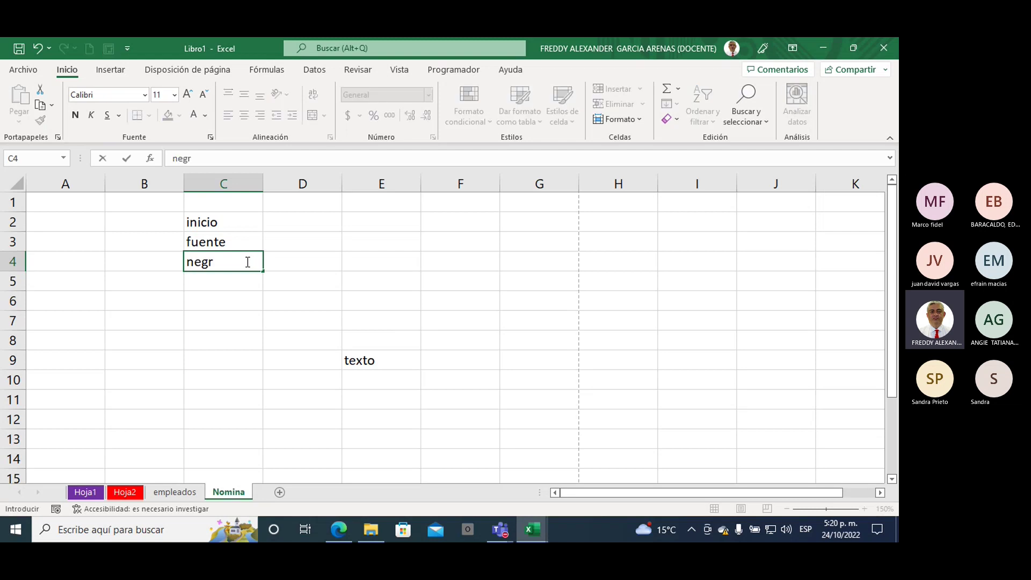
type("ita")
left_click(297, 262)
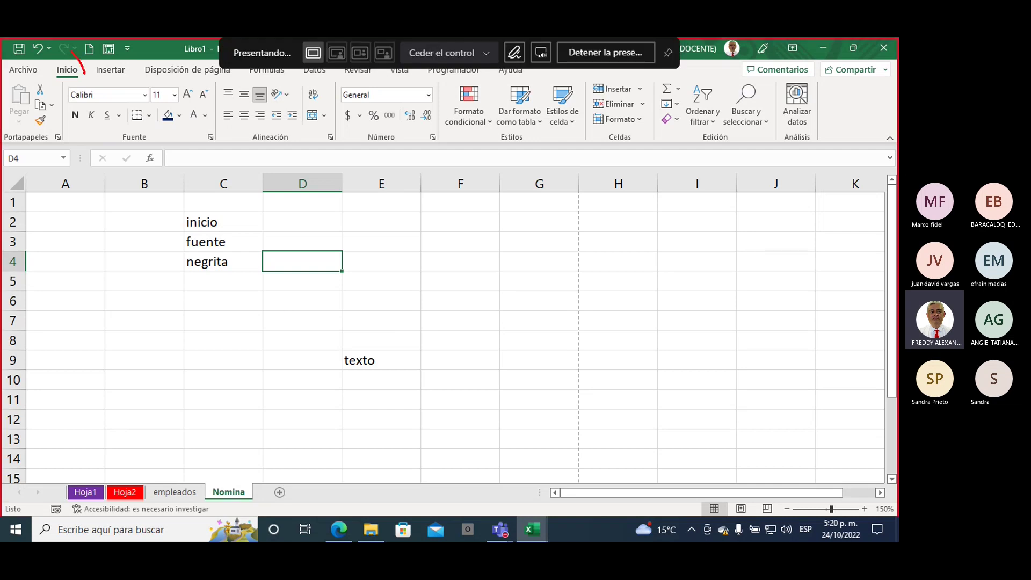
- Mark the Inicio tab and Fuente label in red ink, with two divider lines
left_click_drag(85, 73, 80, 70)
mouse_move(110, 145)
left_mouse_down()
mouse_move(159, 131)
mouse_move(113, 144)
left_mouse_up()
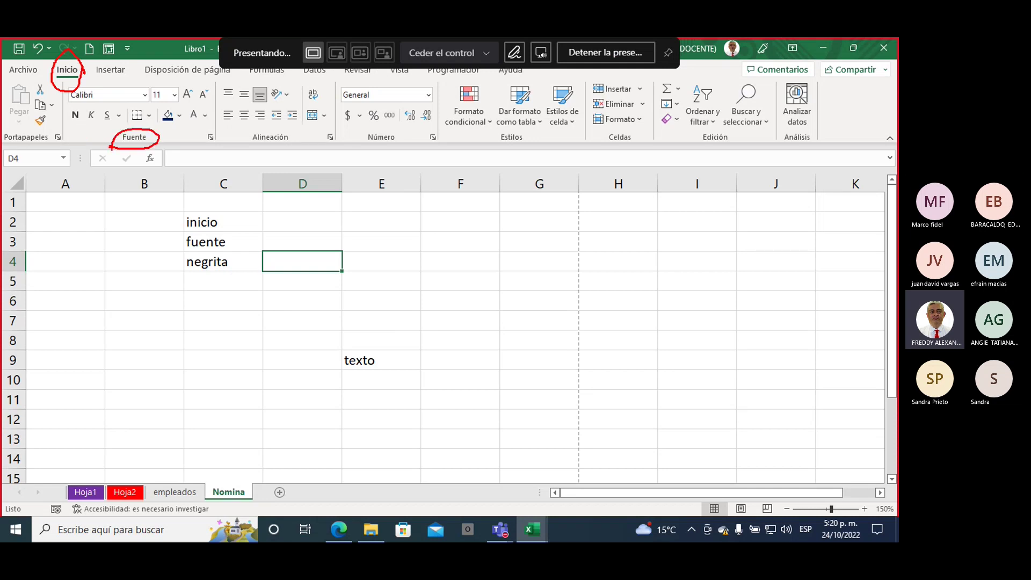
left_click_drag(63, 81, 63, 141)
left_click_drag(215, 81, 215, 145)
- Bracket the word list and Negrita button in red, with arrows to inicio and negrita
mouse_move(154, 214)
left_mouse_down()
mouse_move(175, 225)
mouse_move(155, 241)
mouse_move(171, 242)
mouse_move(183, 265)
left_mouse_up()
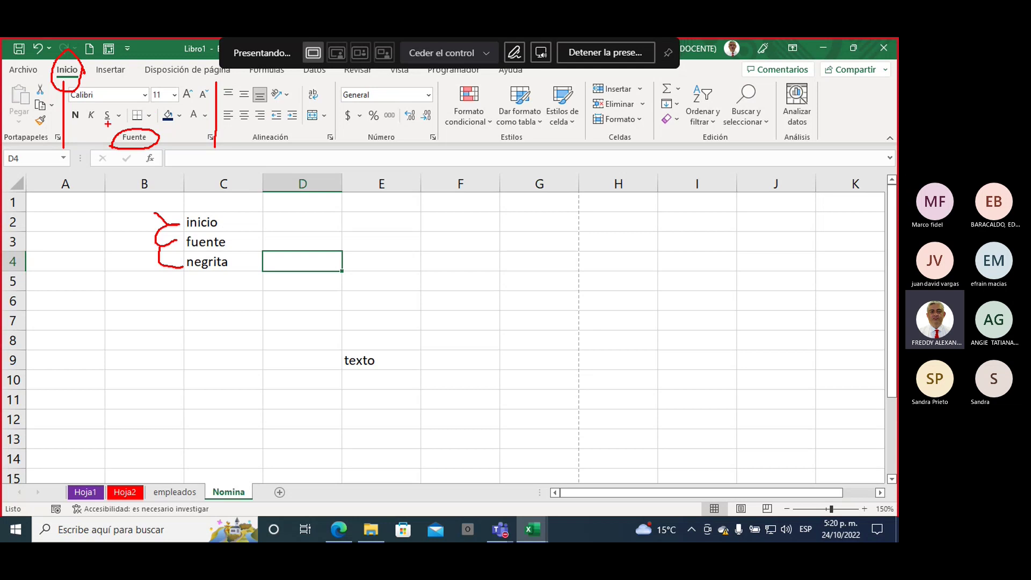
mouse_move(79, 130)
left_mouse_down()
mouse_move(79, 107)
mouse_move(79, 135)
left_mouse_up()
mouse_move(285, 192)
left_mouse_down()
mouse_move(223, 220)
mouse_move(271, 226)
mouse_move(236, 242)
mouse_move(241, 250)
left_mouse_up()
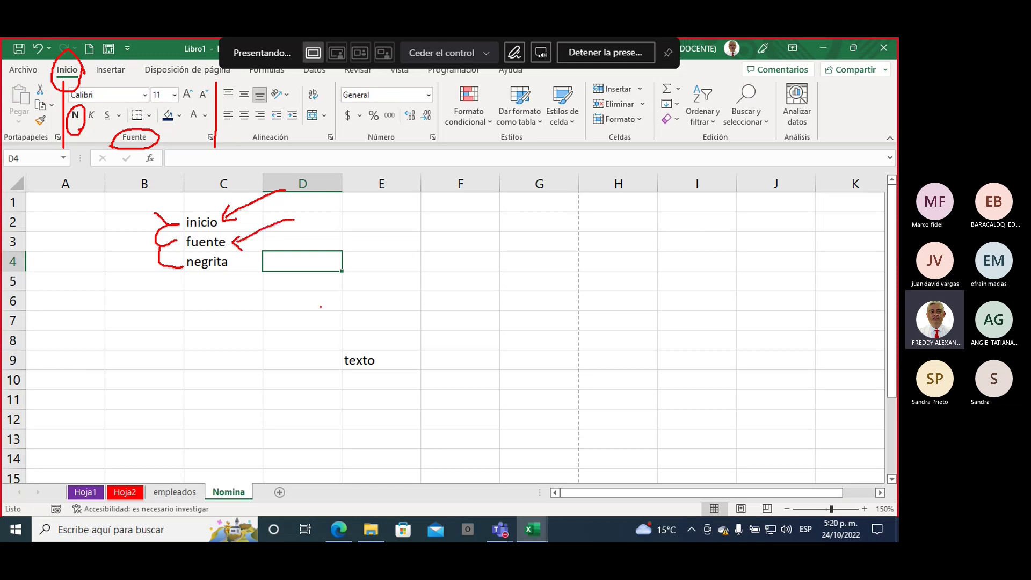
mouse_move(321, 307)
left_mouse_down()
mouse_move(230, 268)
mouse_move(233, 278)
mouse_move(245, 268)
left_mouse_up()
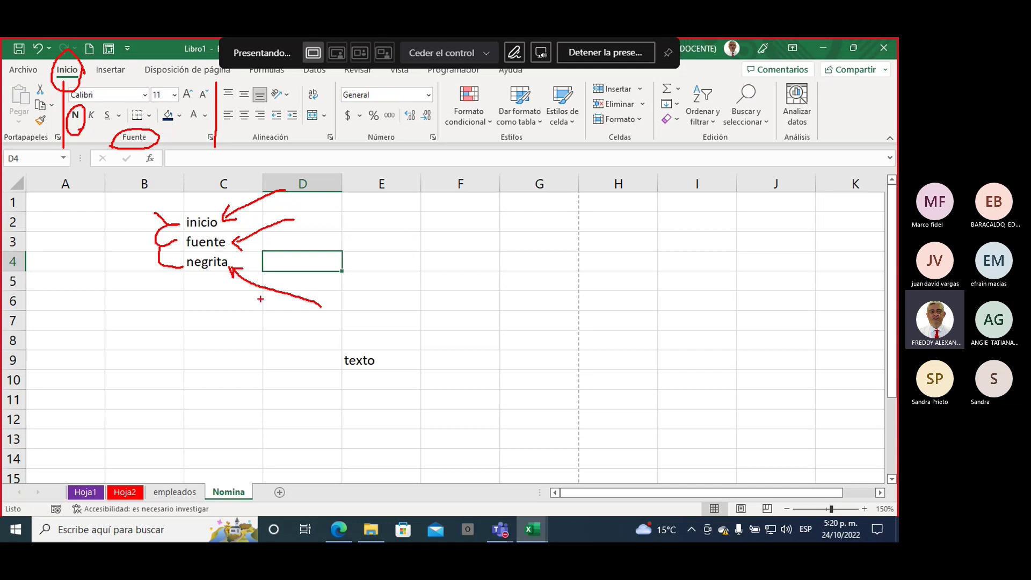
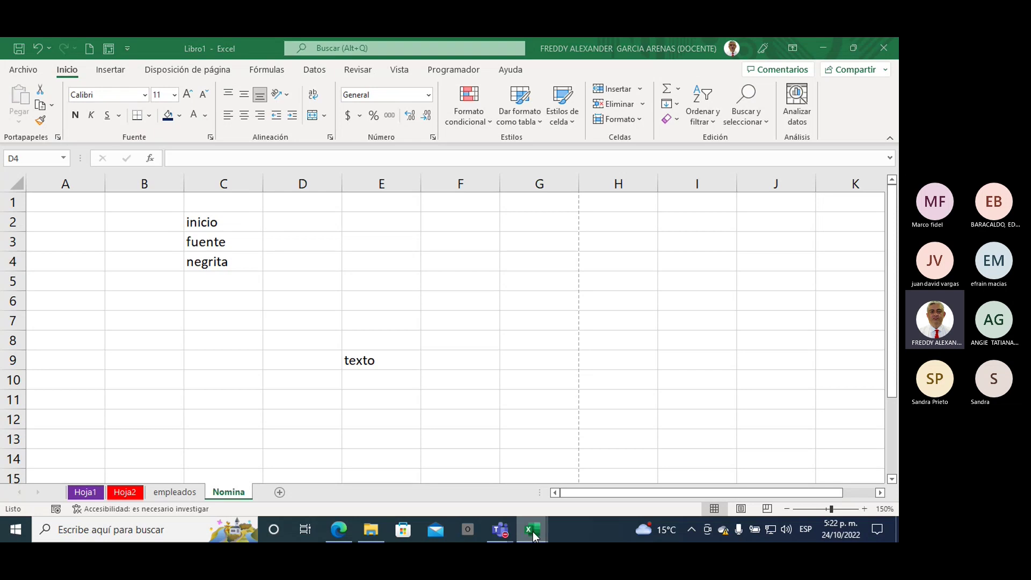
- Bring the Taller Unidad 1 workbook forward and scroll the Instrucciones sheet to Ejercicio 1
mouse_move(532, 529)
left_click(553, 497)
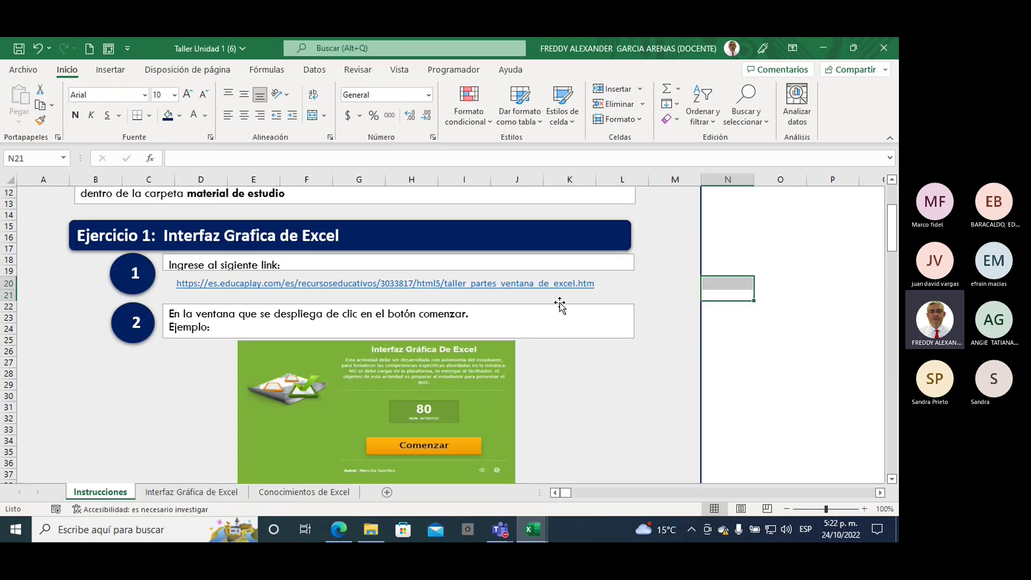
scroll(536, 308, "up", 3)
scroll(535, 309, "up", 1)
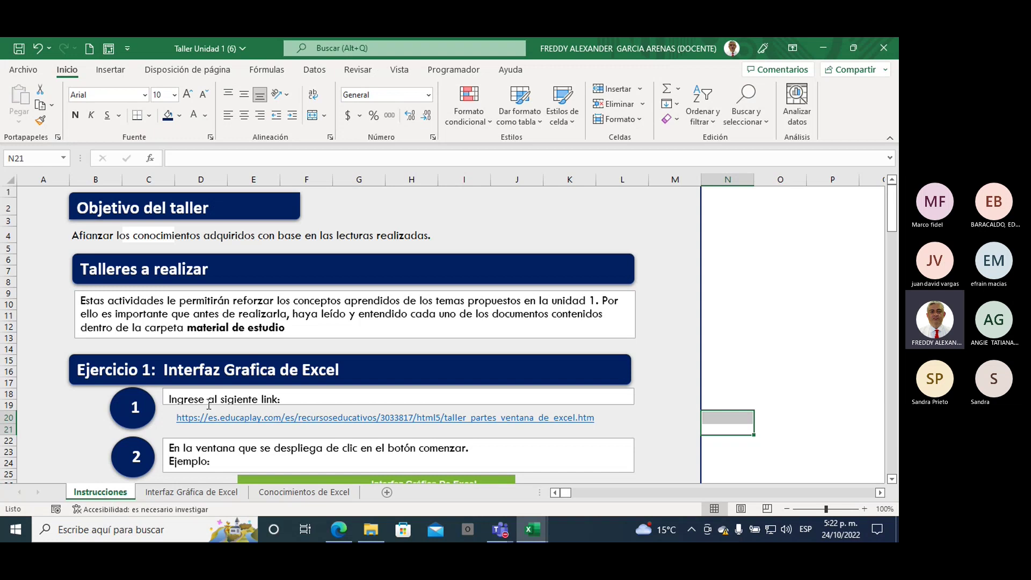
scroll(370, 340, "down", 1)
scroll(370, 339, "down", 2)
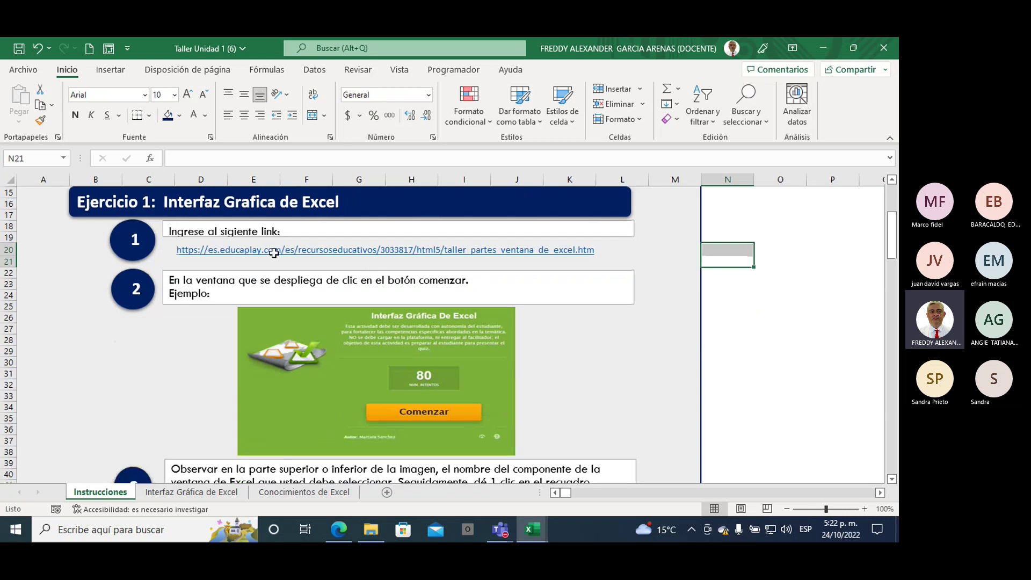
- Select the Ejercicio 1 'Interfaz Grafica de Excel' heading and the 'Ingrese al siguiente link' text
left_click(166, 198)
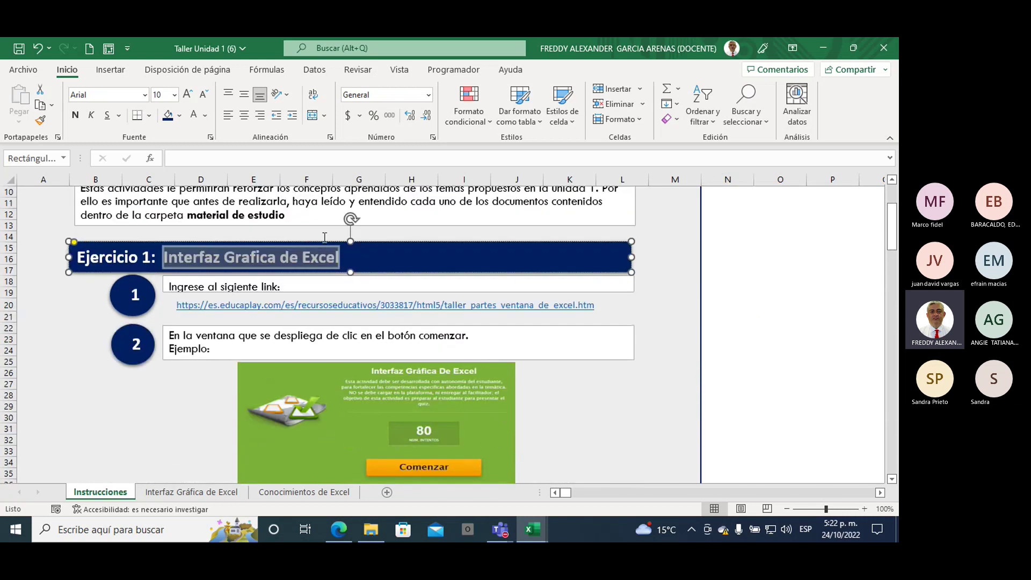
left_click_drag(217, 192, 407, 282)
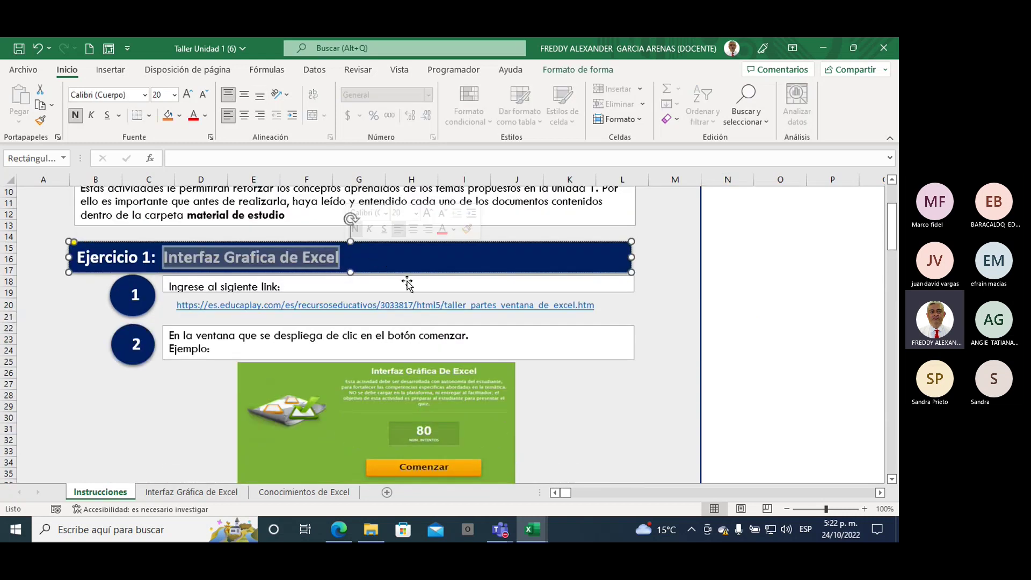
left_click(244, 286)
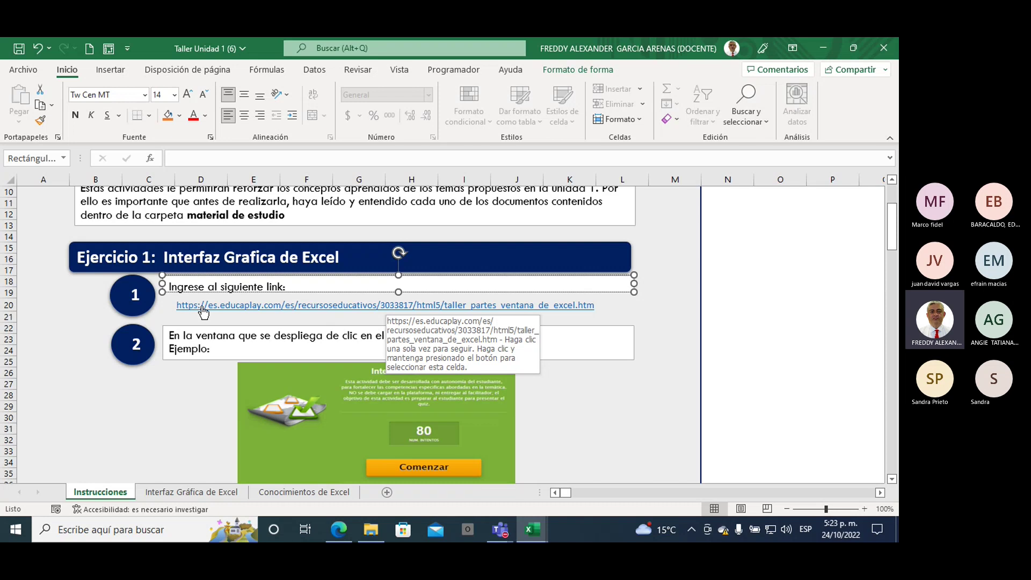
- Follow the cell D20 Educaplay link and begin the 'Interfaz Gráfica De Excel' game
left_click(203, 308)
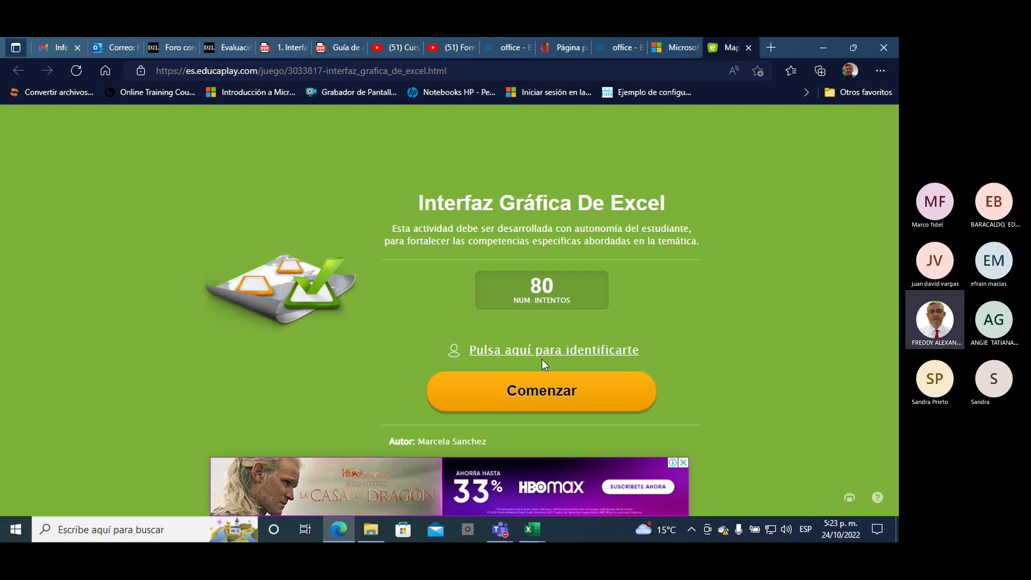
left_click(537, 400)
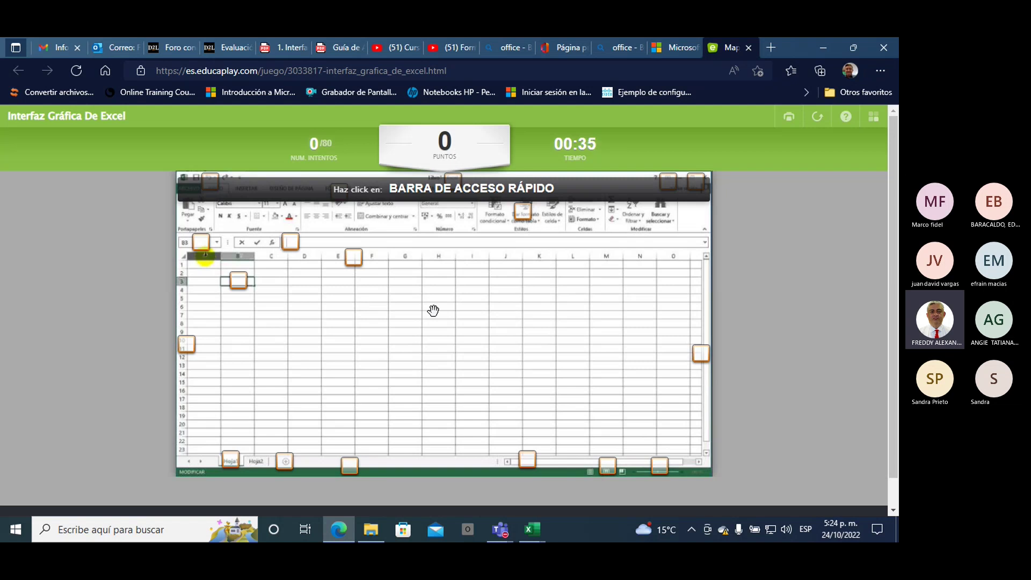
- Mark the Barra de acceso rápido and Cuadro de nombres in the quiz image, reaching 11 points
left_click(291, 242)
left_click(210, 185)
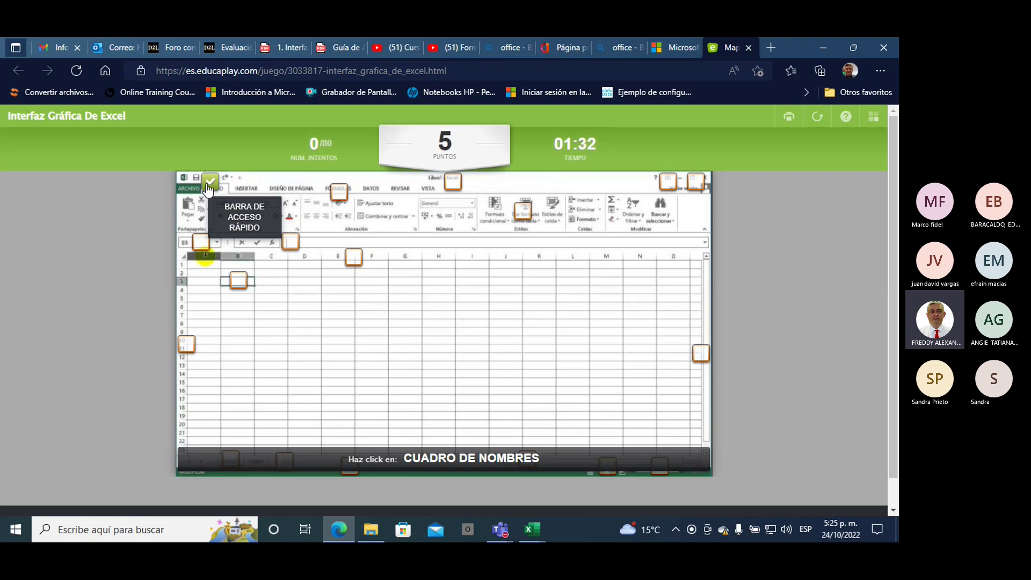
left_click(202, 246)
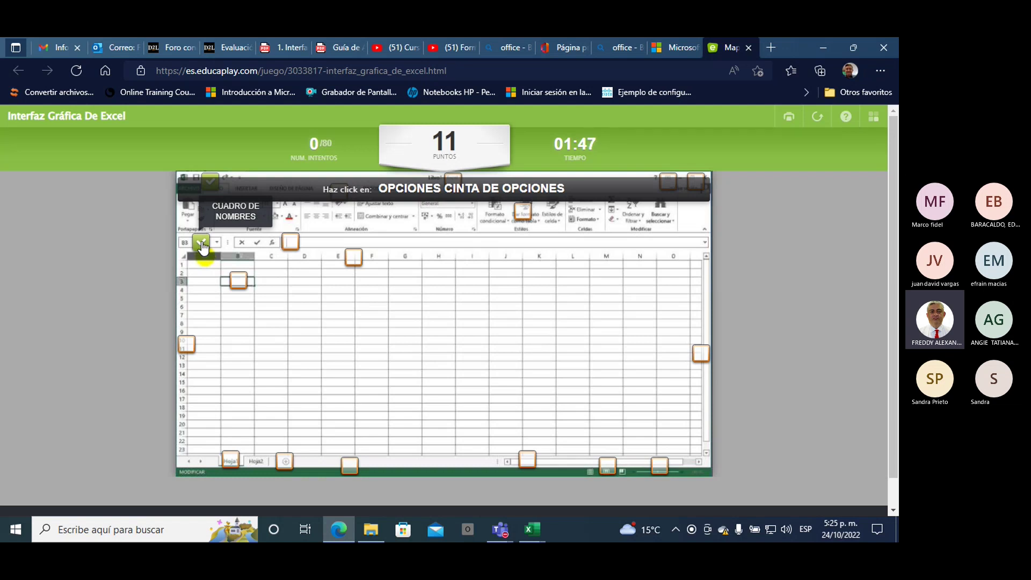
- Try several spots until hitting the top-right 'Opciones cinta de opciones' box, reaching 16 points
left_click(188, 346)
left_click(350, 465)
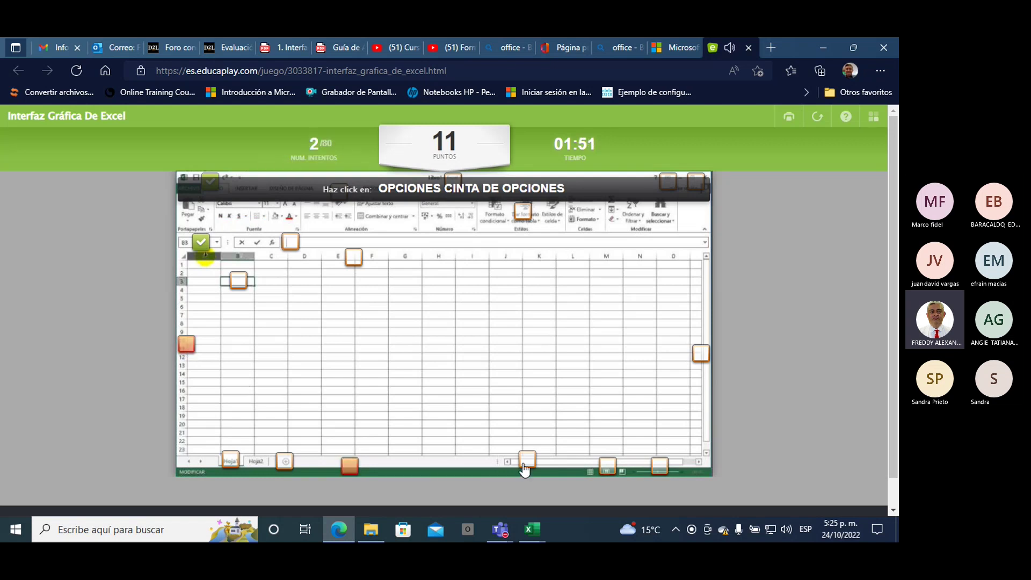
left_click(527, 460)
left_click(708, 360)
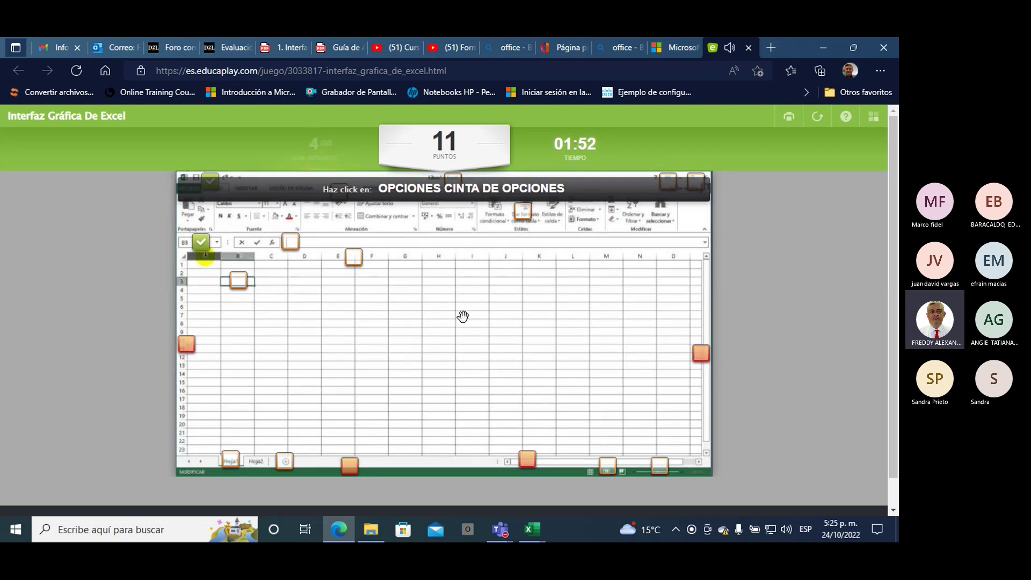
left_click(354, 256)
left_click(290, 241)
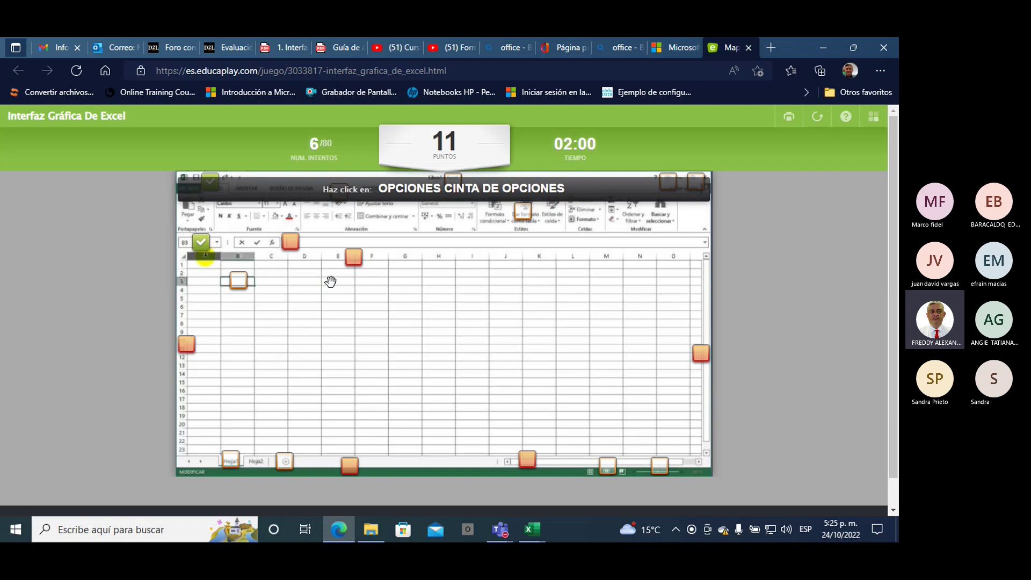
left_click(339, 197)
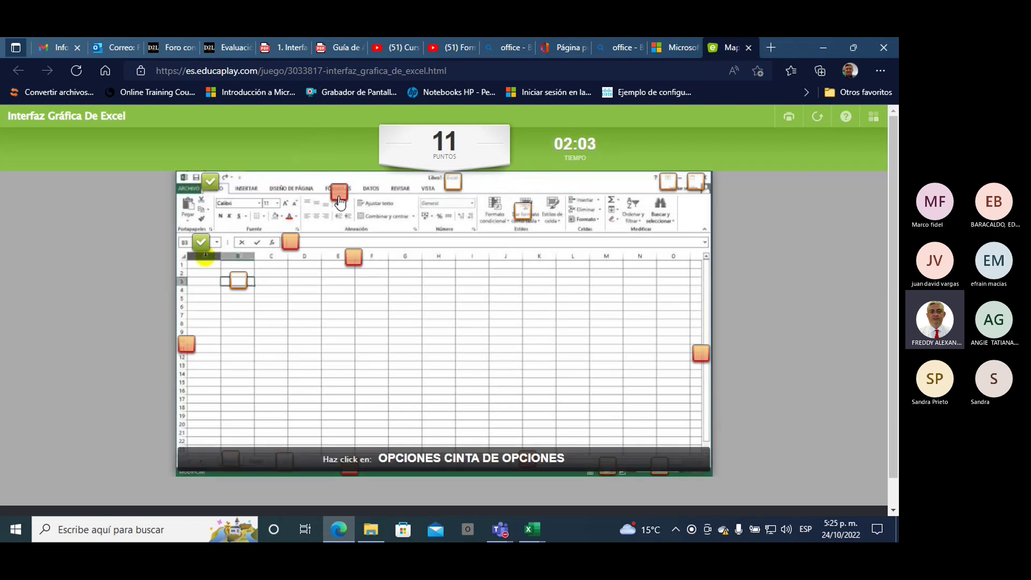
left_click(452, 181)
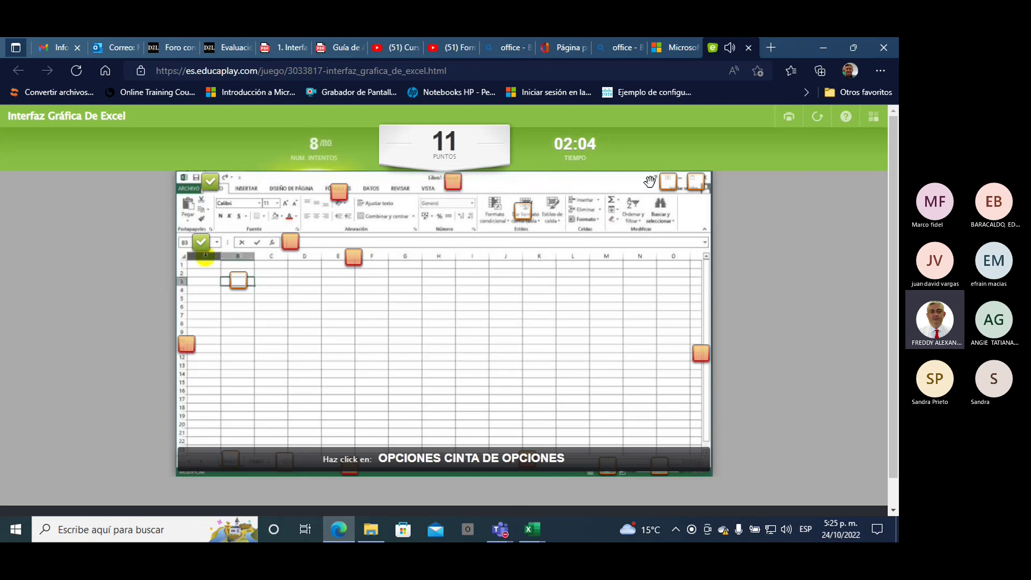
left_click(671, 184)
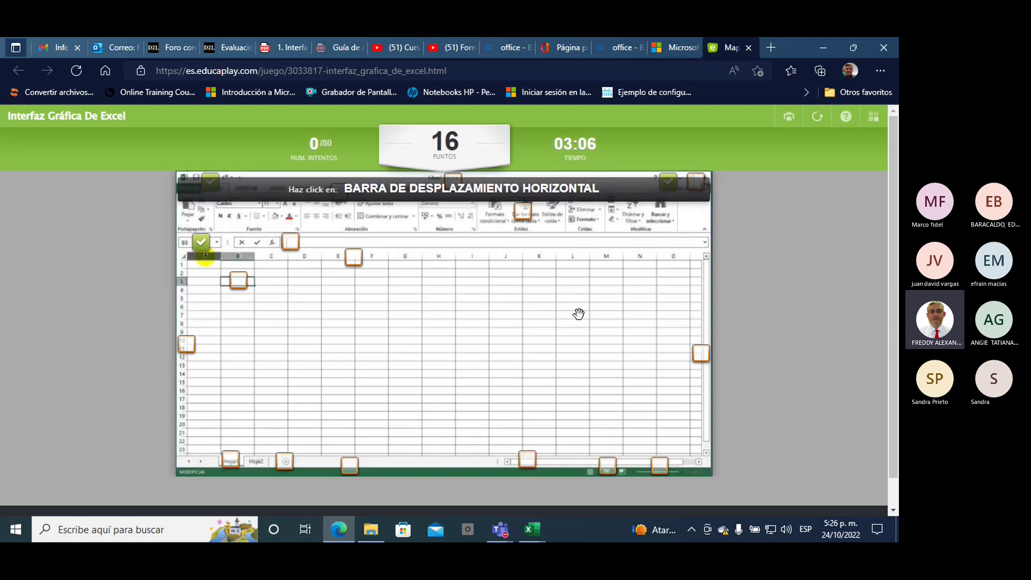
- Mark the horizontal scrollbar, status bar, FÓRMULAS tab and cell B3 in the quiz image, reaching 38 points
left_click(608, 466)
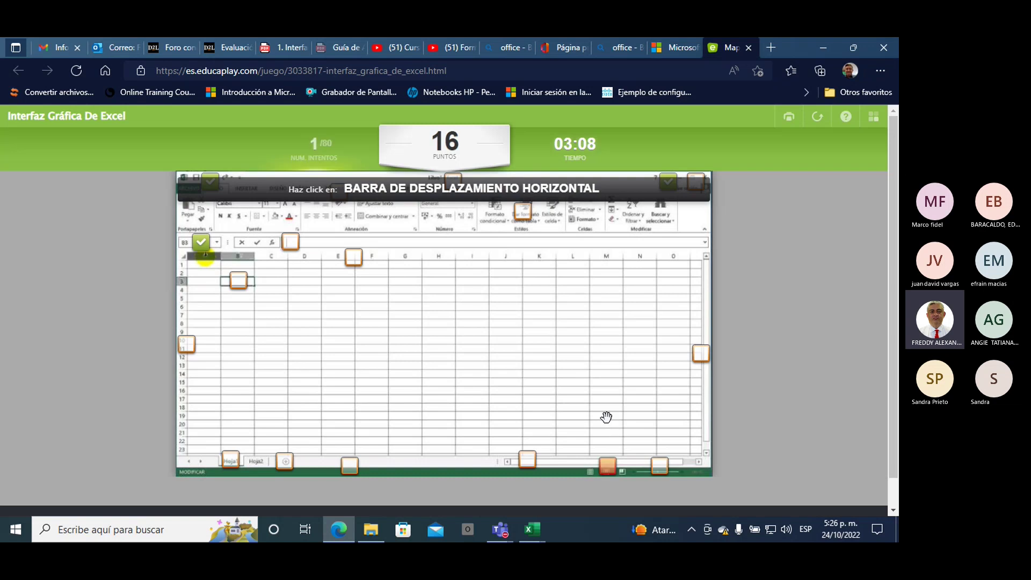
left_click(527, 459)
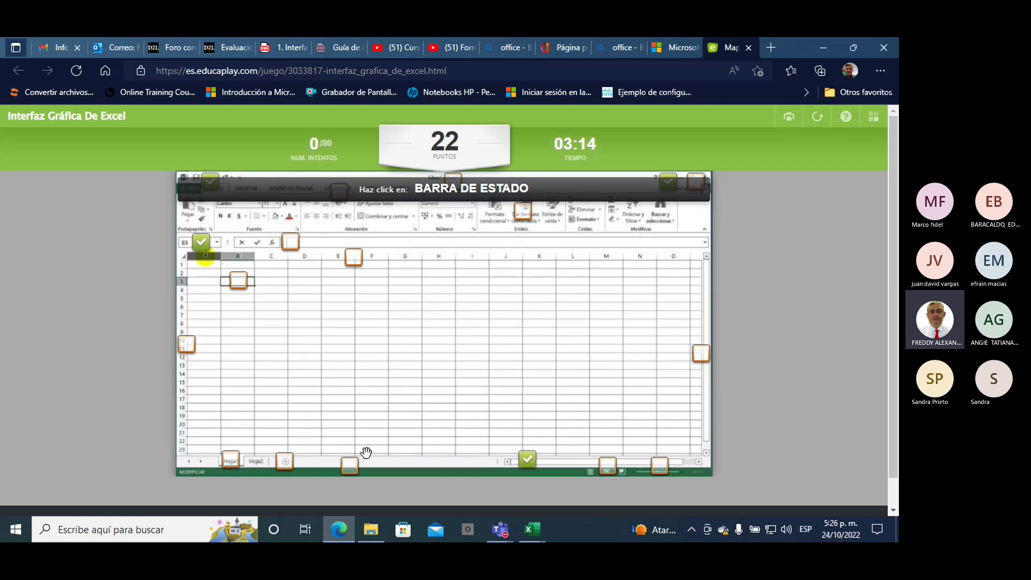
left_click(353, 468)
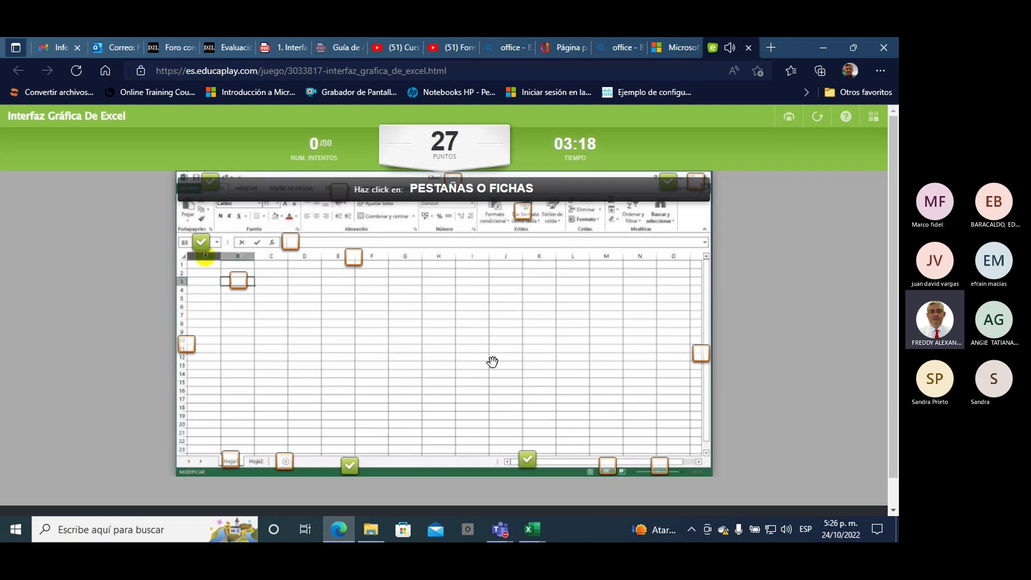
left_click(234, 454)
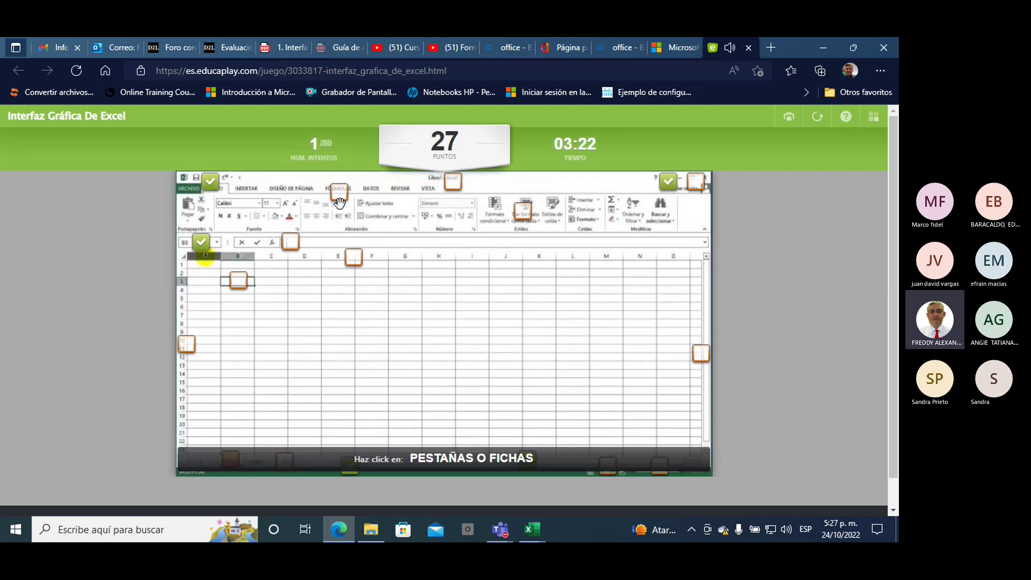
left_click(339, 199)
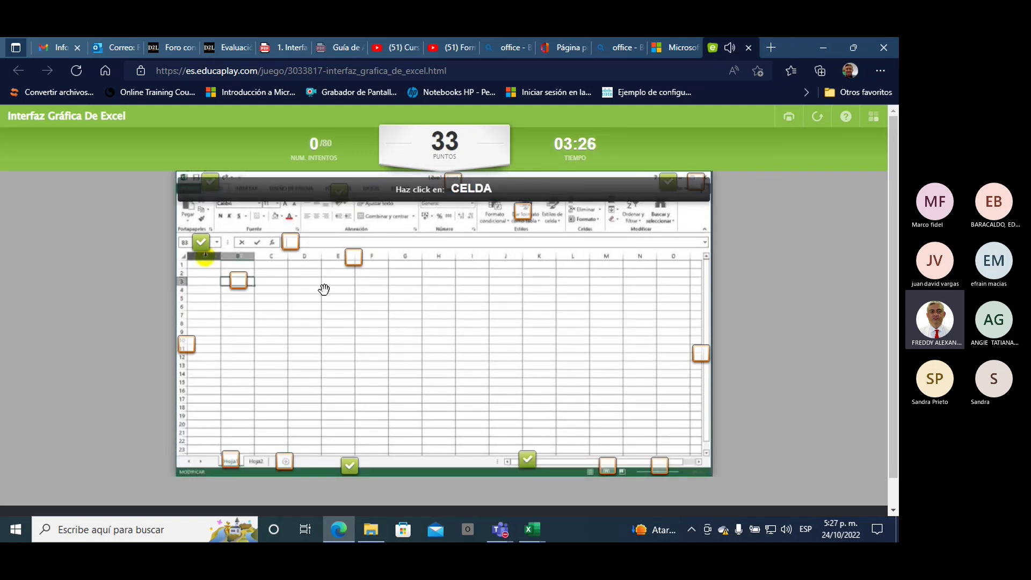
left_click(239, 290)
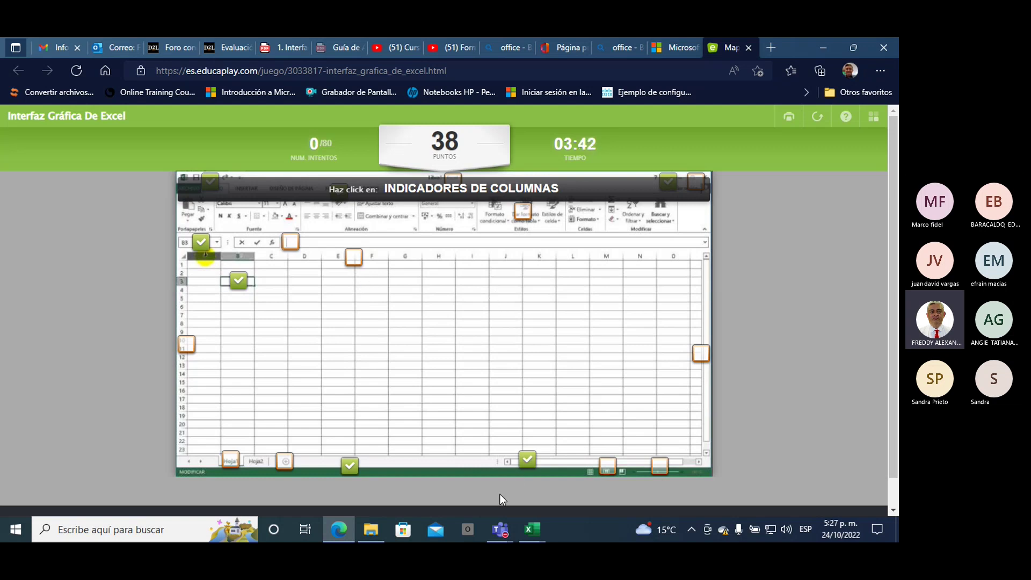
mouse_move(531, 530)
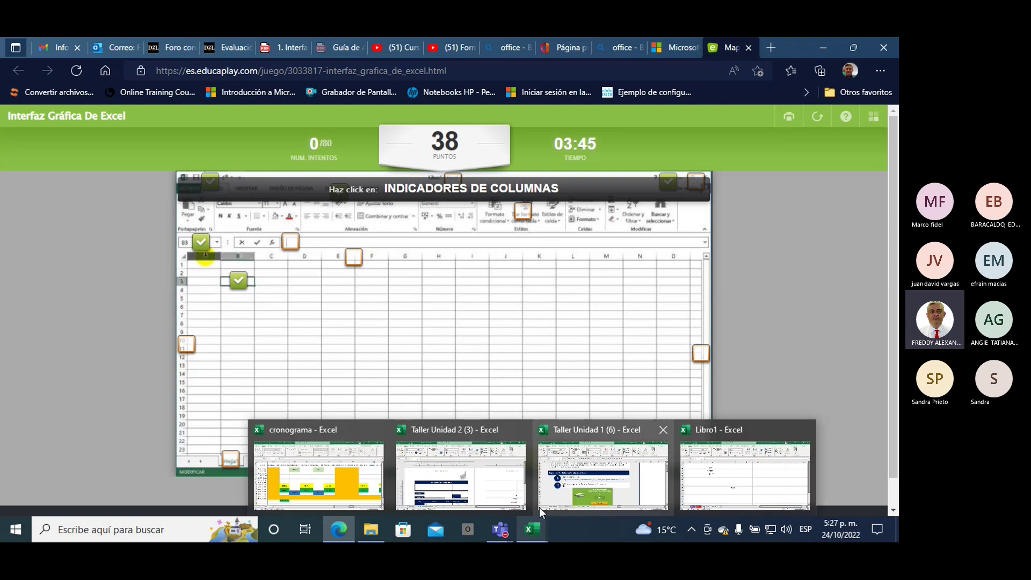
- Return to Taller Unidad 1 and scroll down to the Ejercicio 2 'Conocimientos de Excel' link
left_click(552, 489)
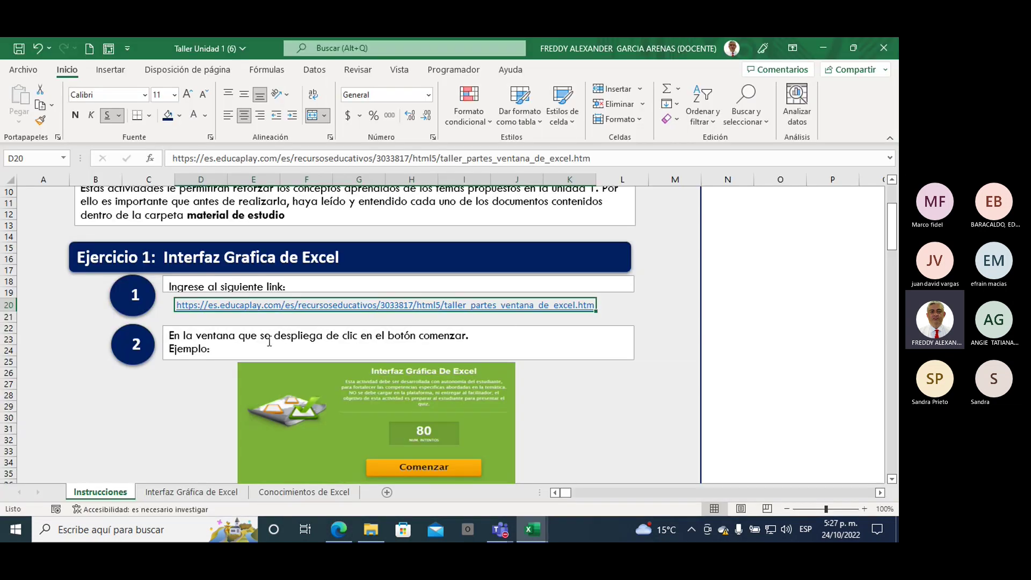
scroll(260, 346, "down", 2)
scroll(258, 346, "down", 3)
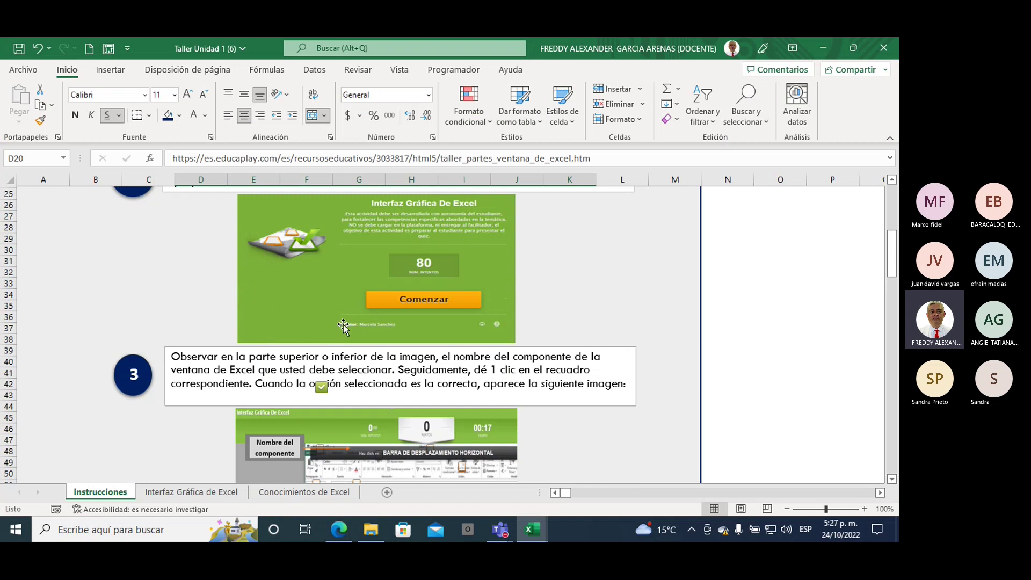
scroll(344, 327, "down", 2)
scroll(344, 327, "down", 2)
scroll(344, 327, "down", 1)
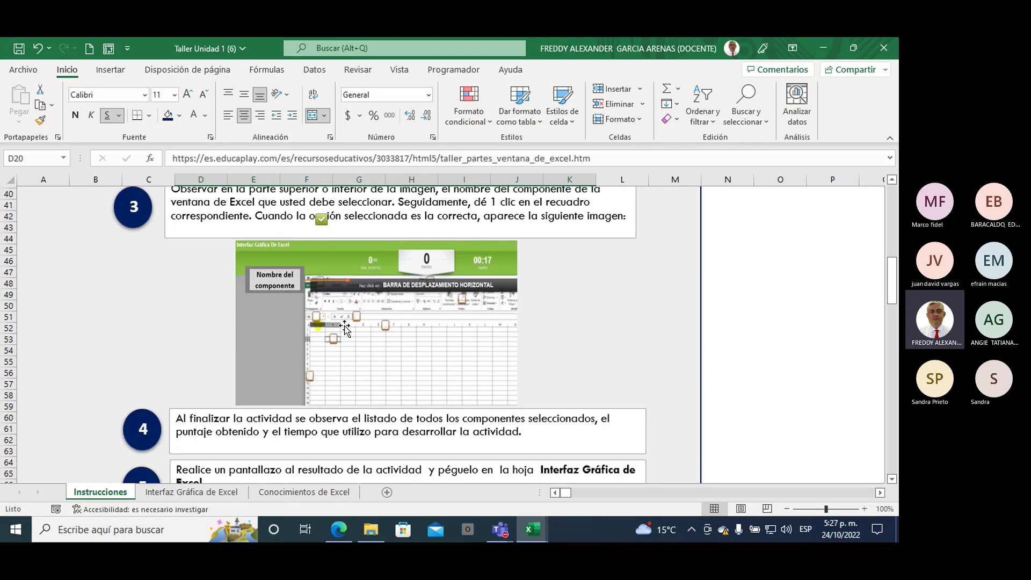
scroll(344, 327, "down", 4)
scroll(344, 327, "down", 2)
scroll(344, 327, "down", 2)
scroll(344, 327, "down", 1)
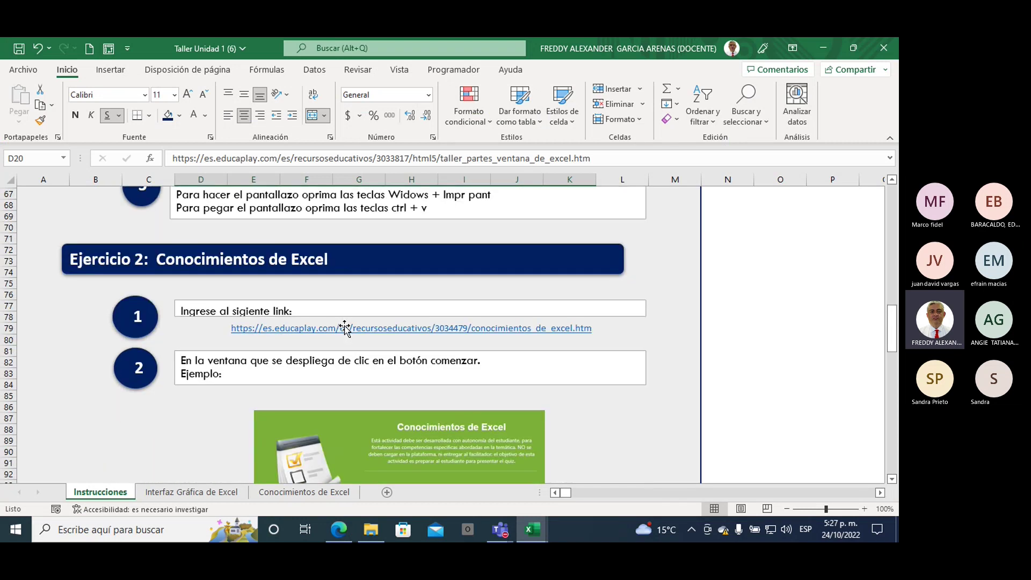
scroll(344, 327, "down", 1)
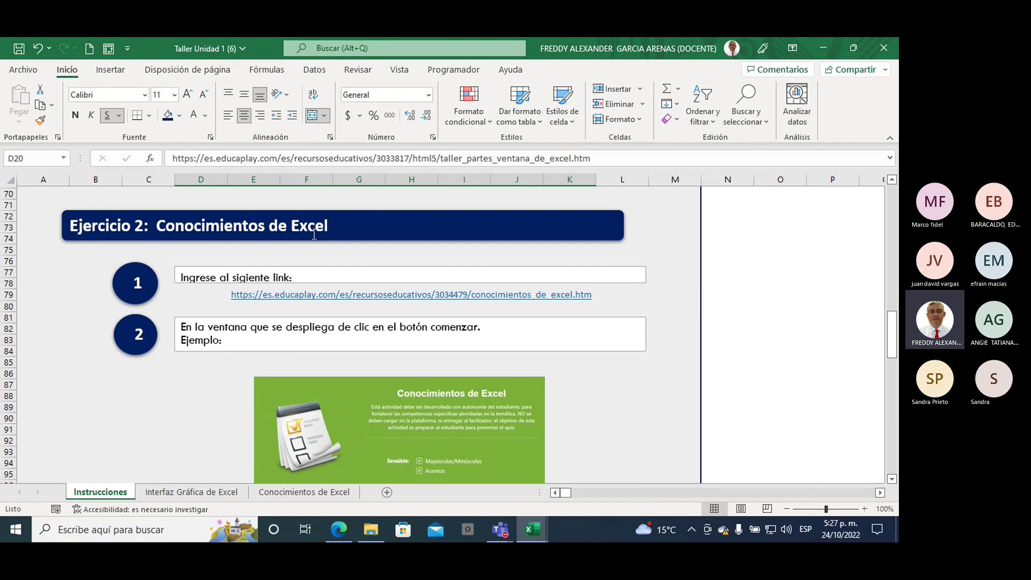
- Open the Conocimientos de Excel quiz, start it, and highlight question 1 of 21
left_click(271, 302)
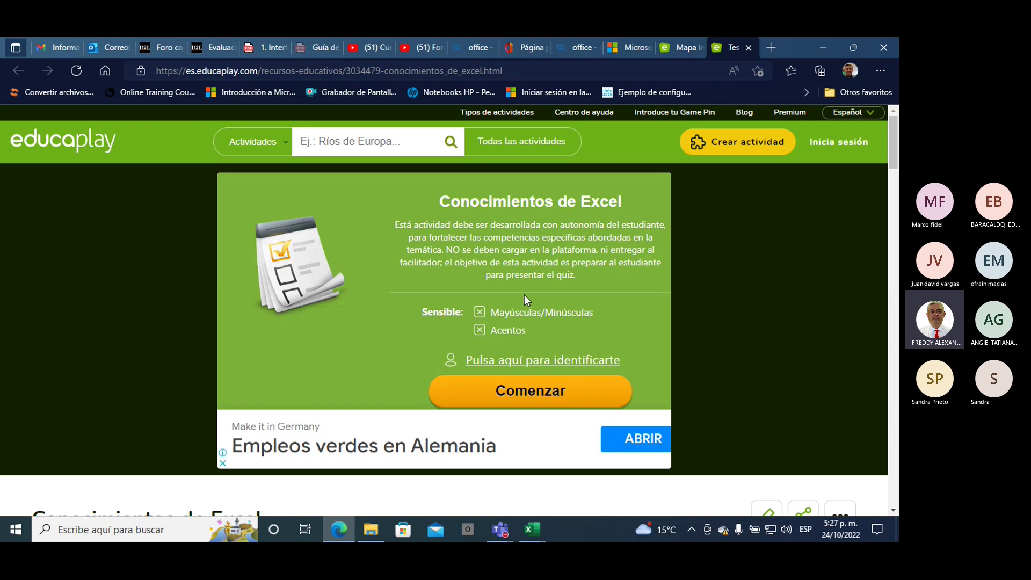
left_click(524, 396)
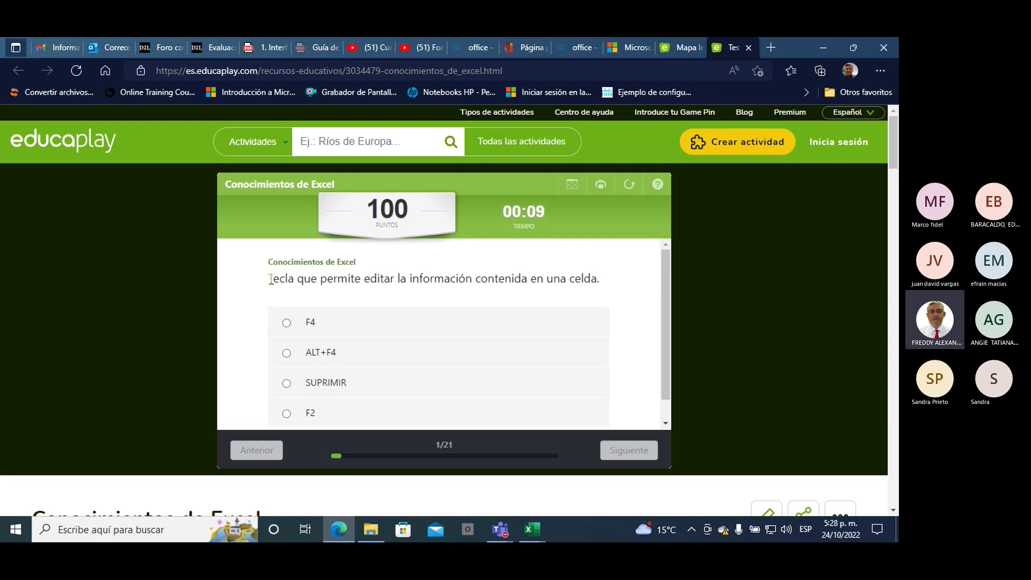
left_click_drag(270, 280, 392, 280)
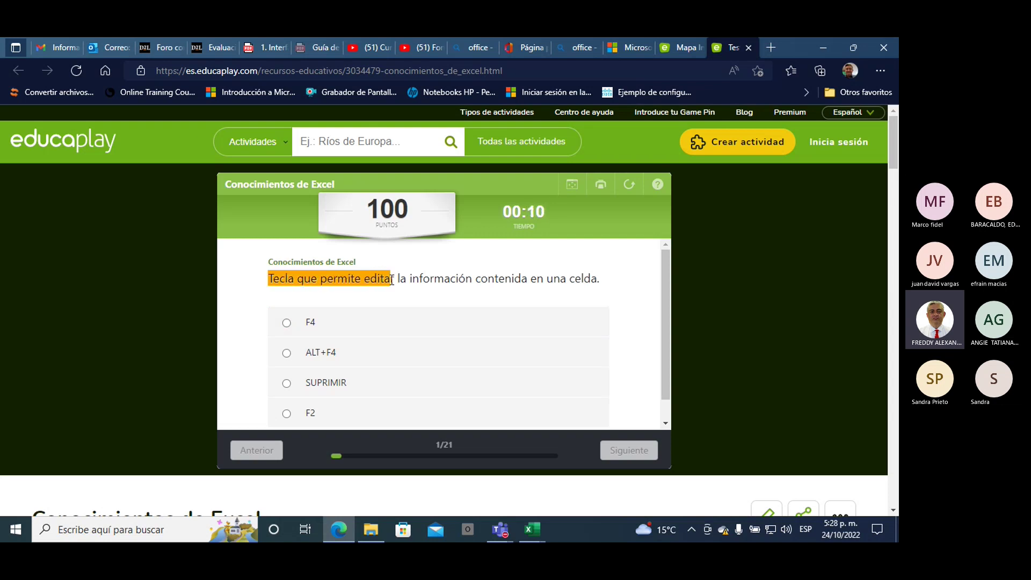
left_click_drag(392, 280, 598, 287)
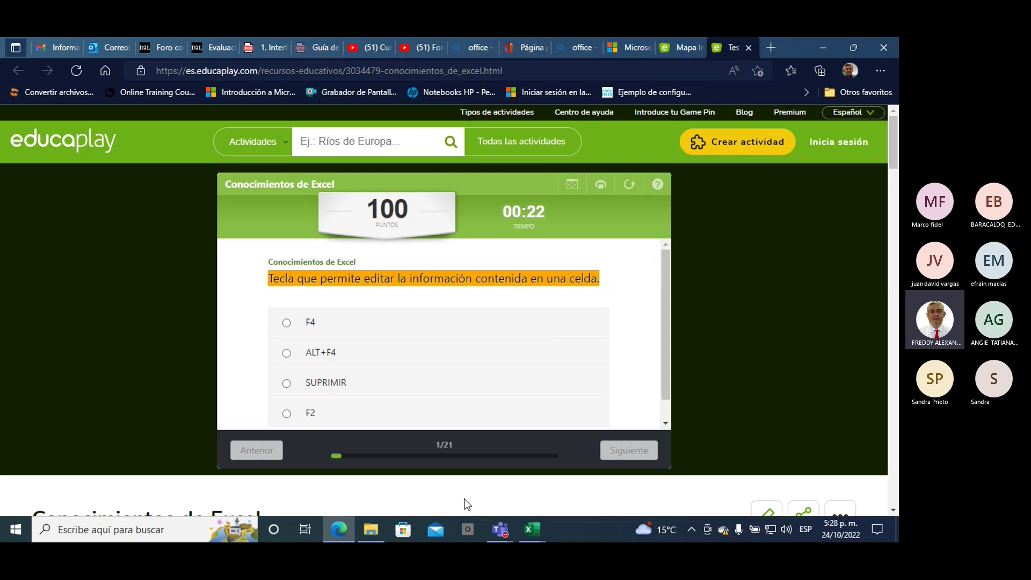
mouse_move(531, 530)
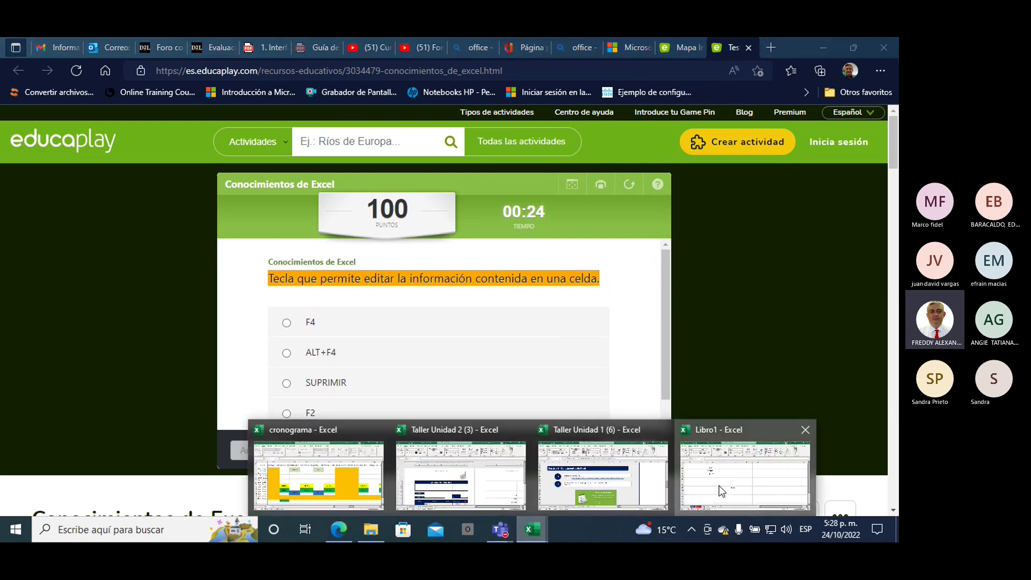
- Bring the Libro1 workbook with its Nomina sheet to the front
left_click(746, 473)
scroll(461, 317, "down", 1)
scroll(445, 289, "up", 1)
- Enter 'texto' in F4, change it to 'textu', then edit it back to 'texto'
left_click(446, 262)
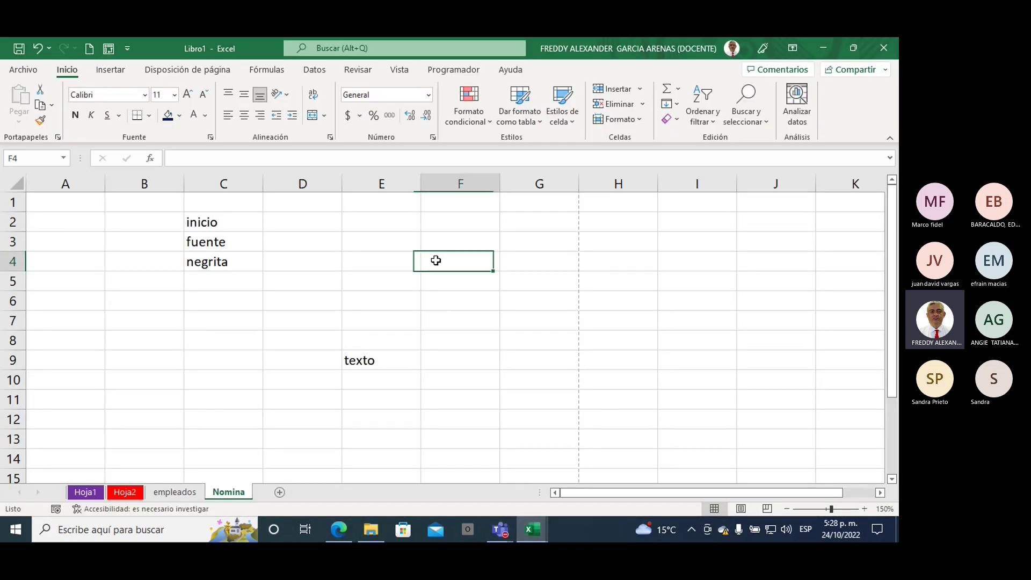
type("texto")
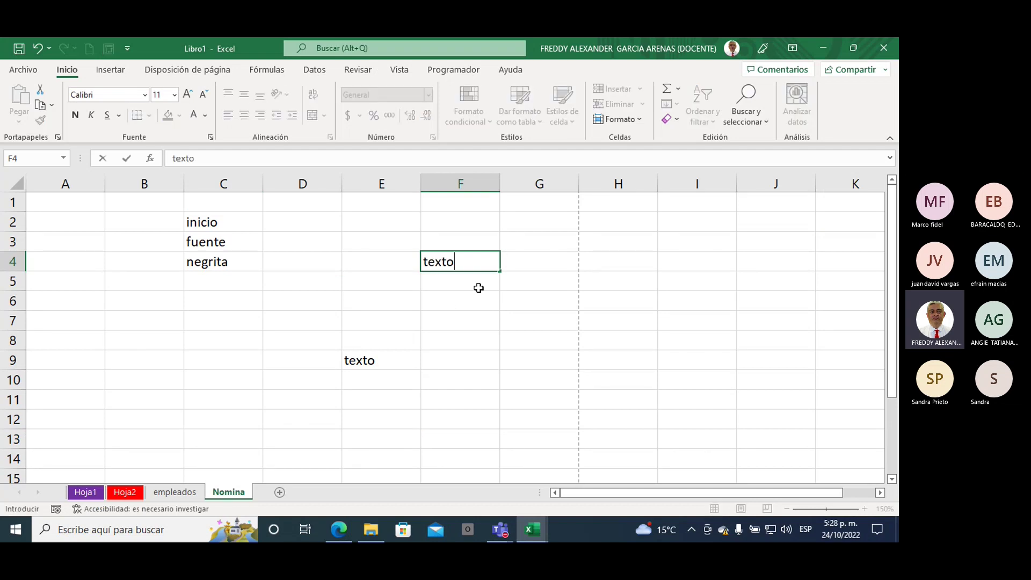
key("BackSpace")
type("u")
left_click(486, 287)
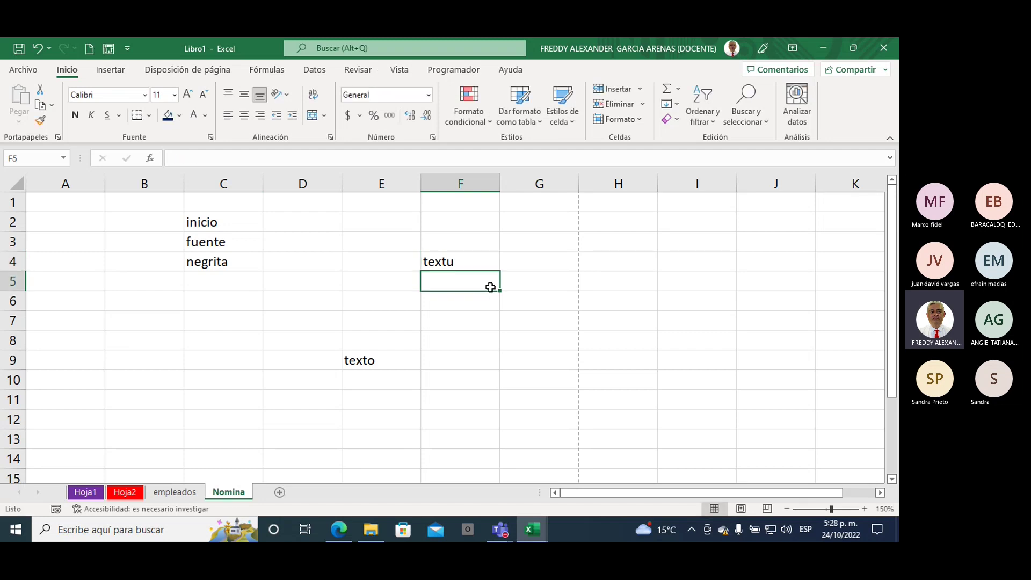
left_click(465, 266)
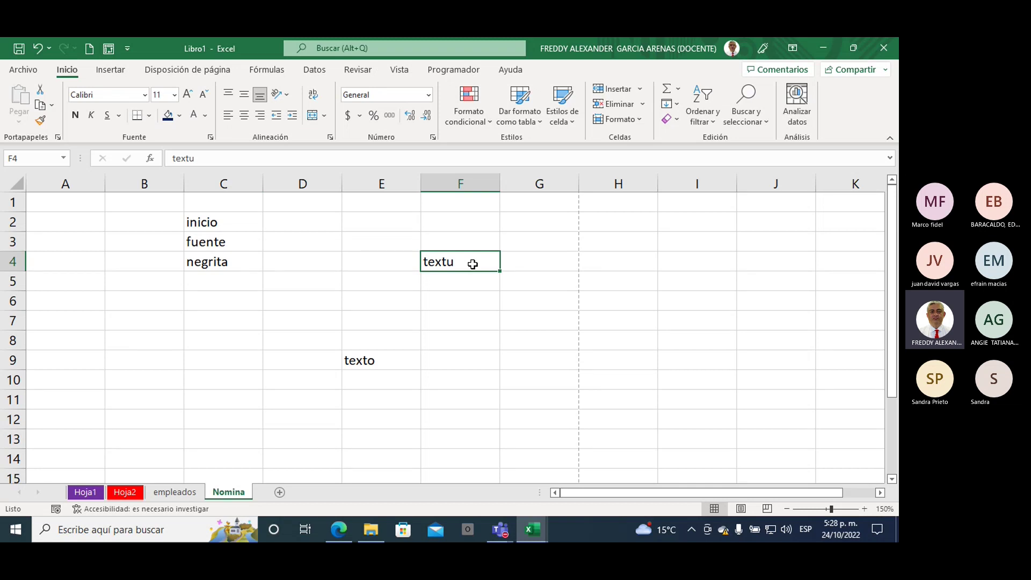
double_click(472, 264)
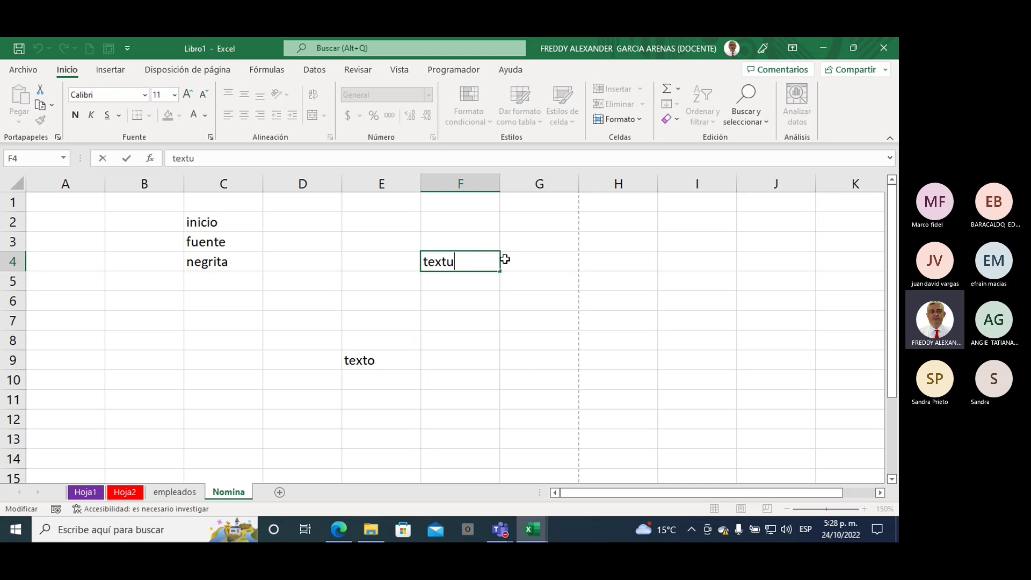
key("BackSpace")
type("o")
key("Return")
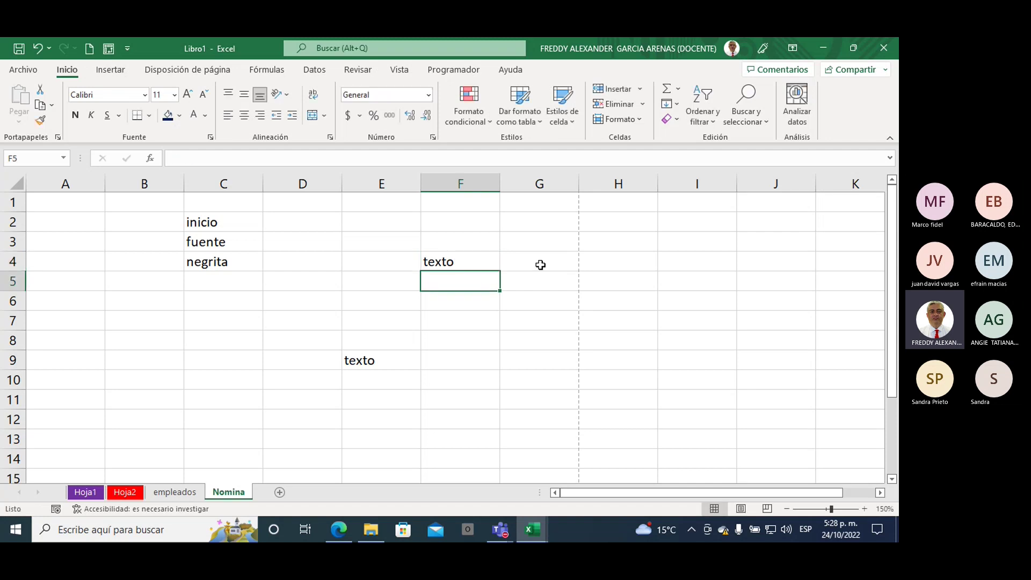
- Type 'F2' into G4, then put F4 into edit mode with the F2 key
left_click(540, 265)
type("F")
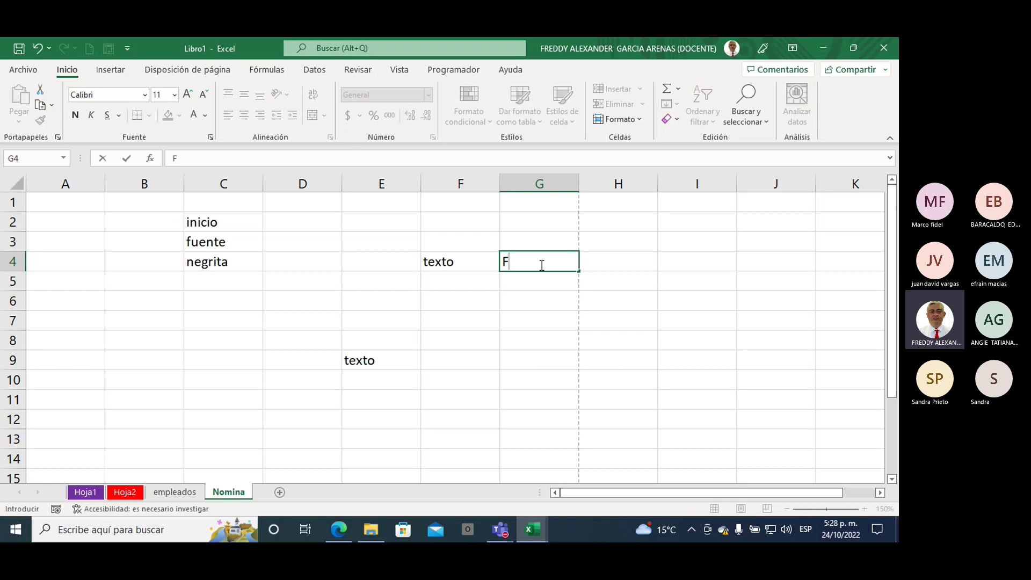
type("2")
left_click_drag(519, 263, 501, 263)
left_click(459, 269)
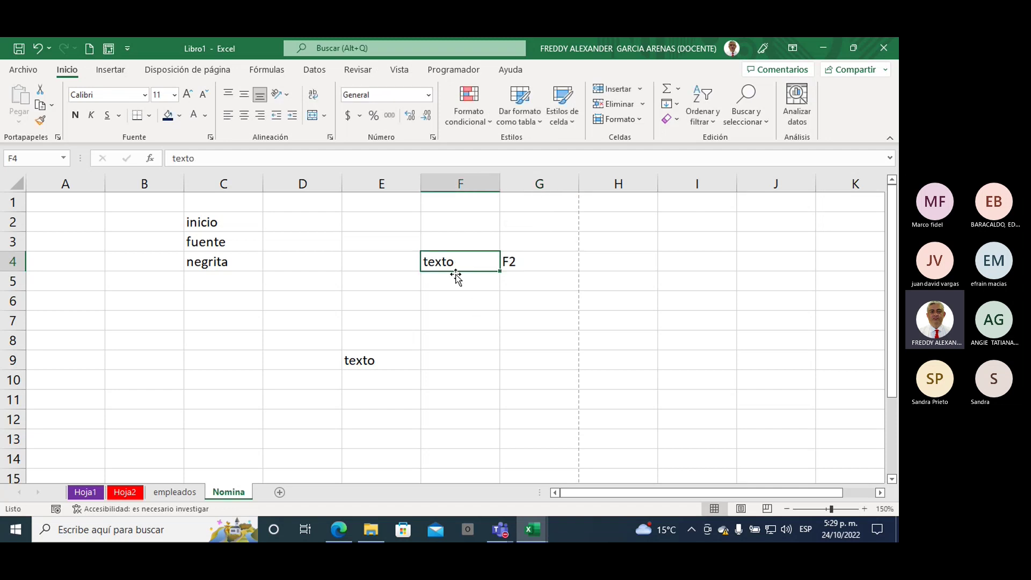
left_click(723, 336)
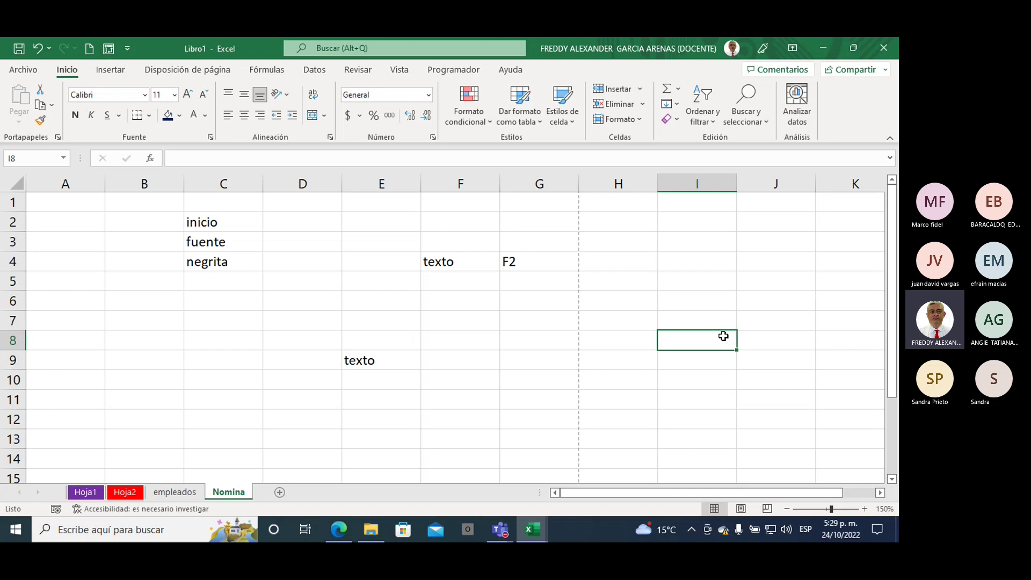
left_click(460, 263)
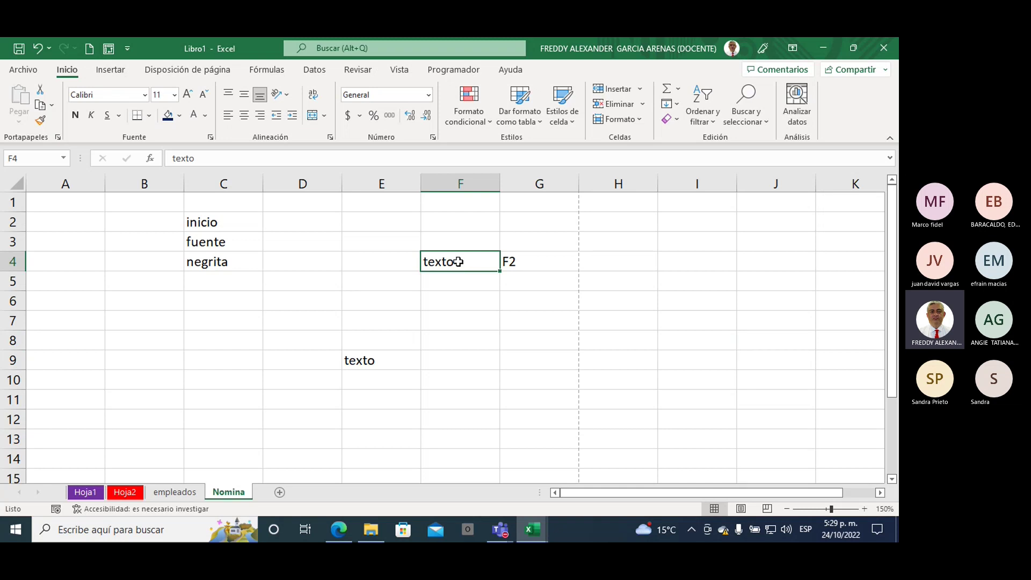
key("F2")
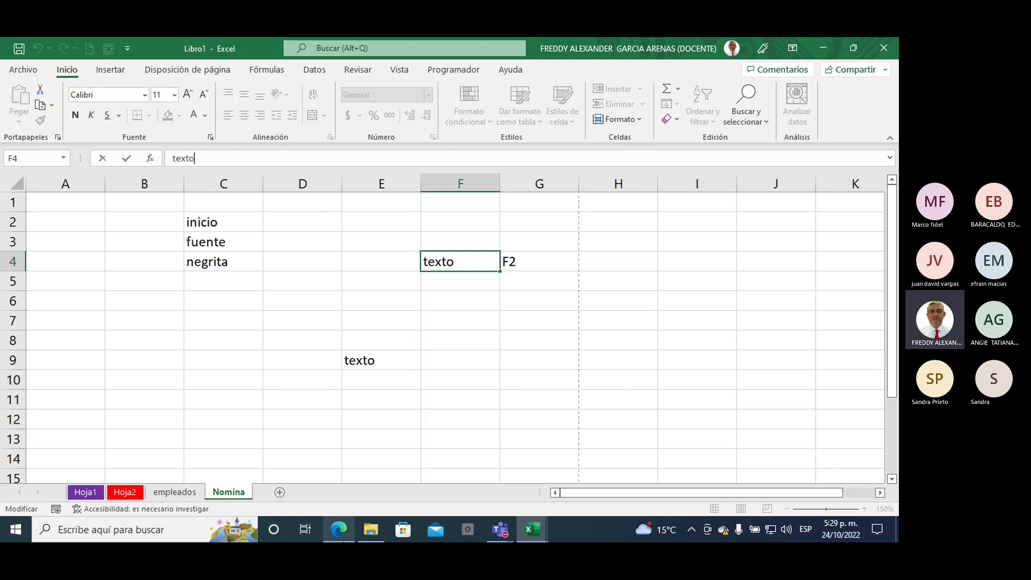
left_click(343, 540)
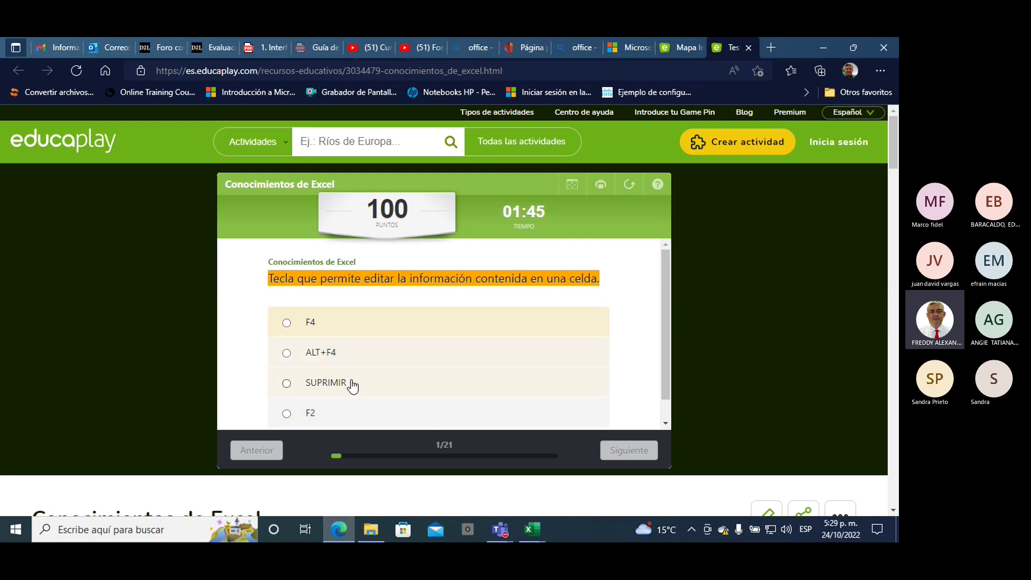
- Answer F2 for question 1, then choose 'Celda Activa' for question 2
left_click(286, 414)
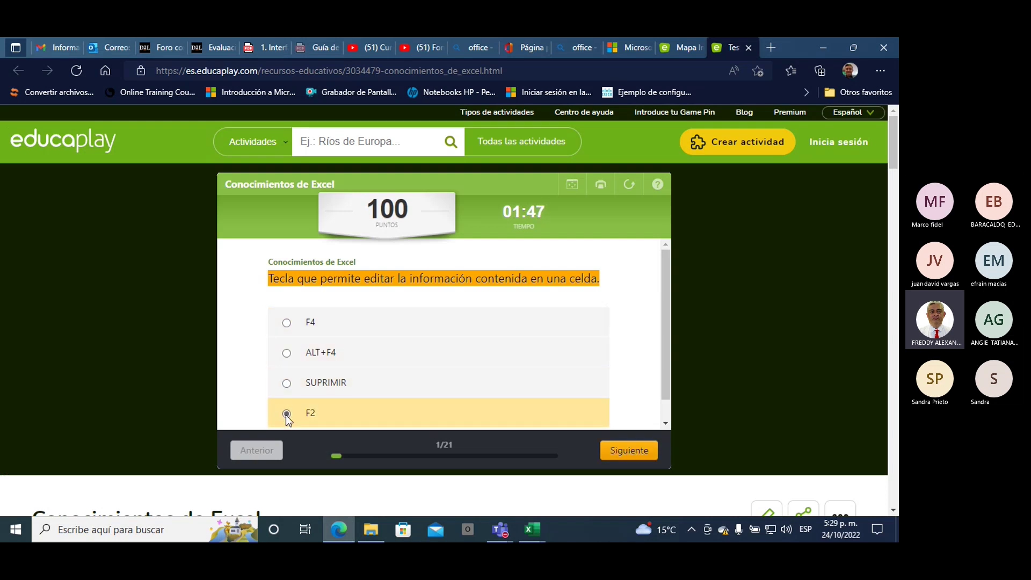
left_click(631, 449)
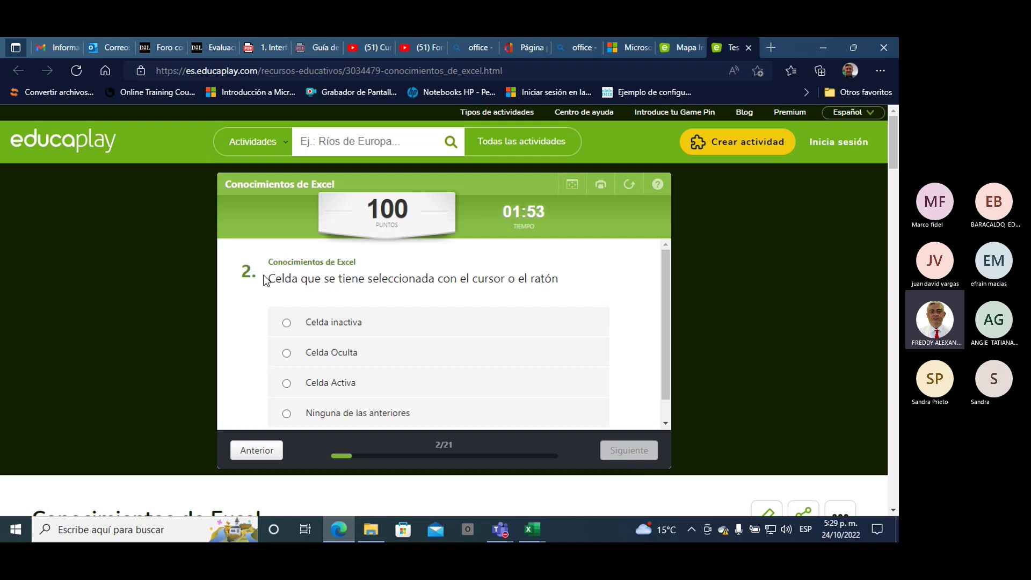
left_click_drag(268, 278, 555, 276)
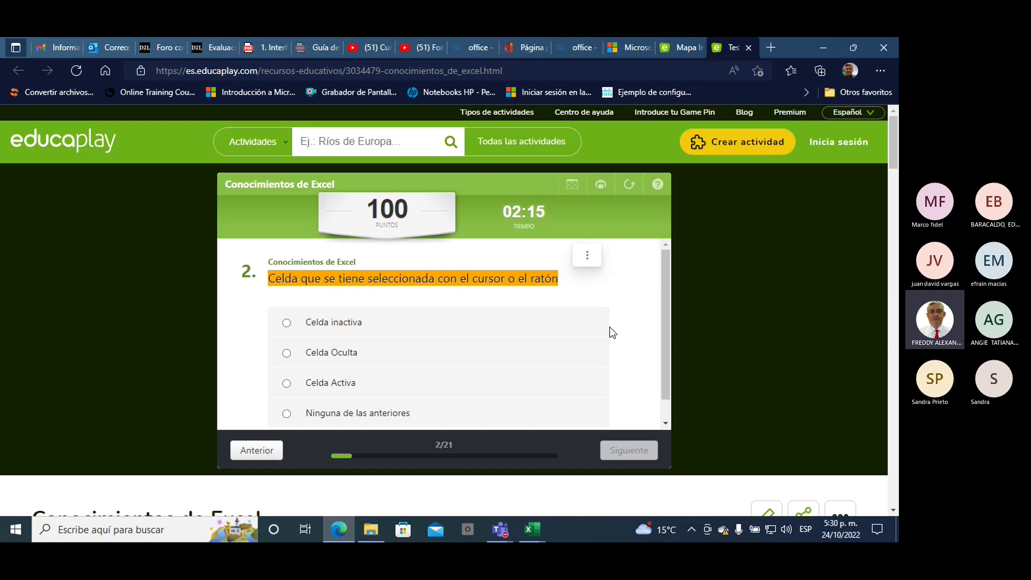
left_click(285, 384)
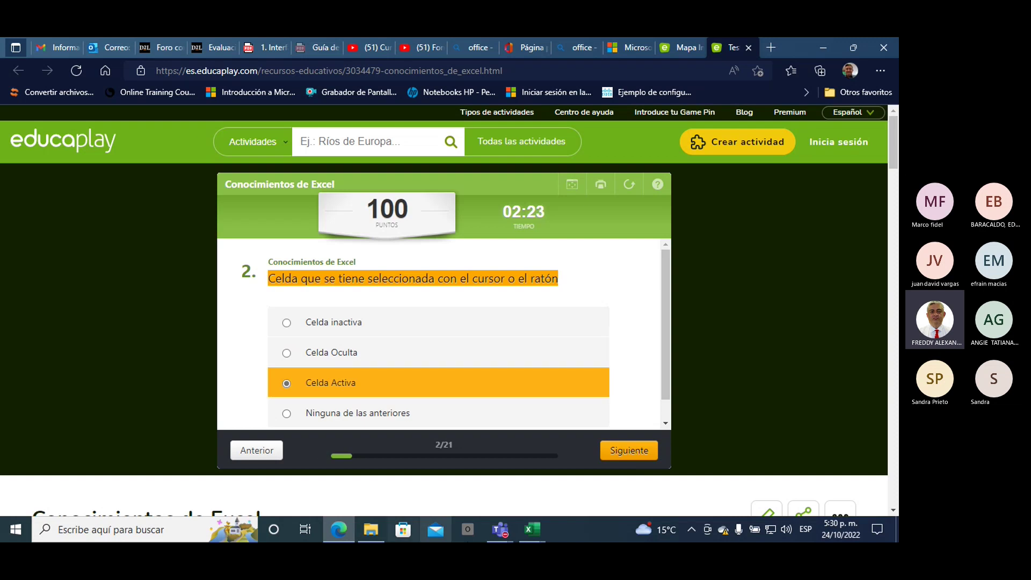
left_click(530, 530)
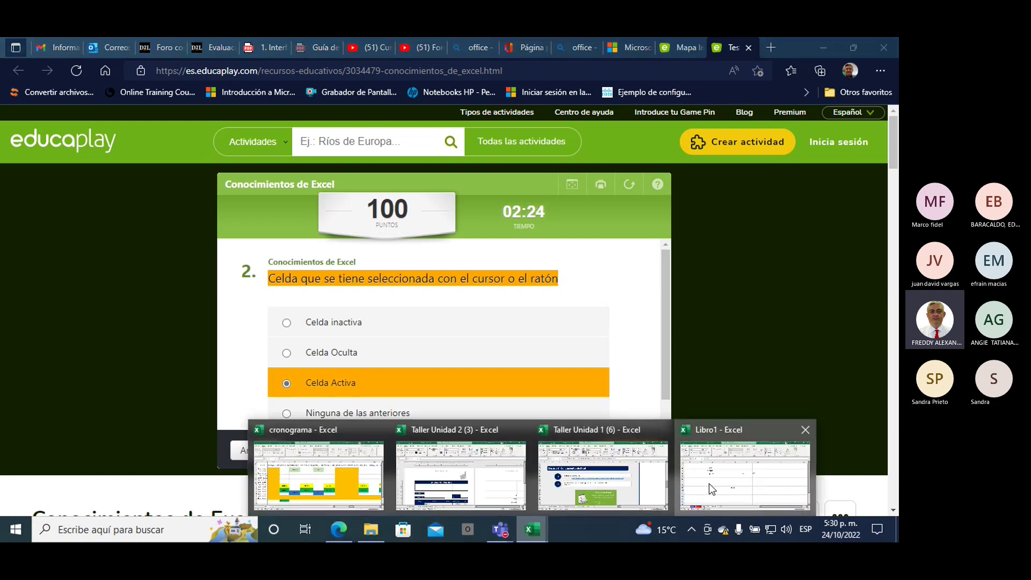
- In Libro1, select C4, then C3 (fuente) and C2 (inicio), and go back to the quiz
left_click(709, 483)
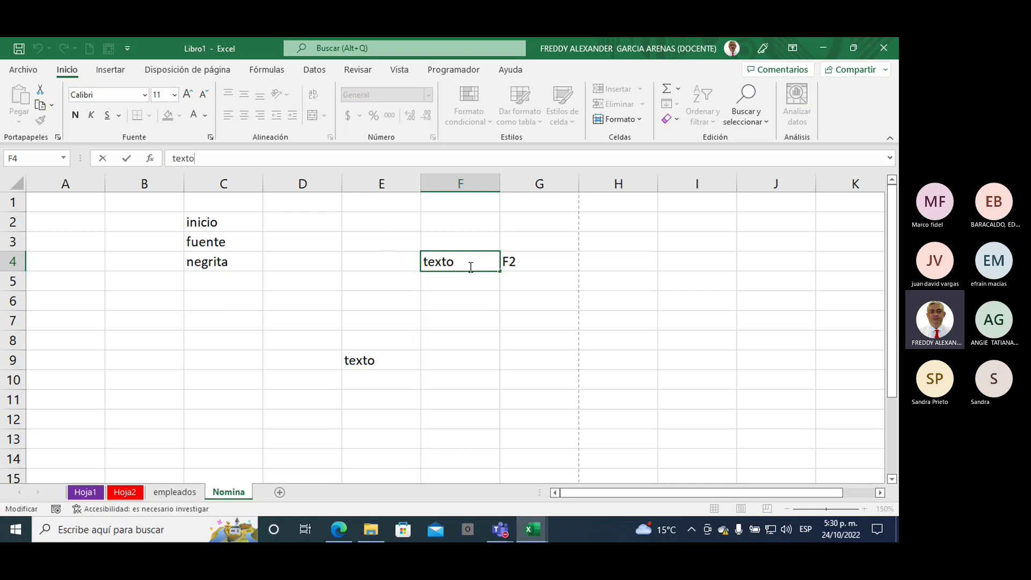
left_click(209, 264)
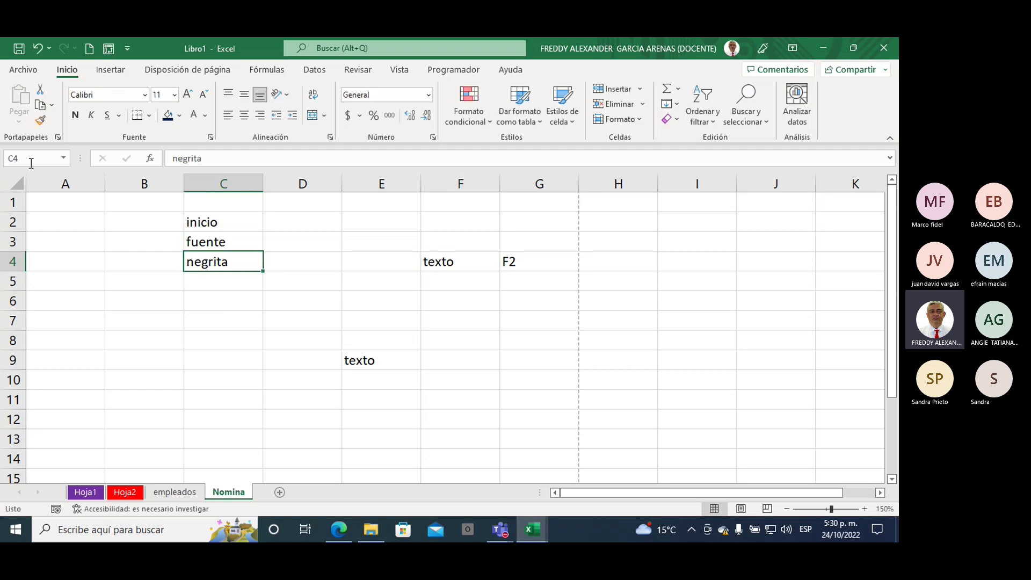
left_click(205, 244)
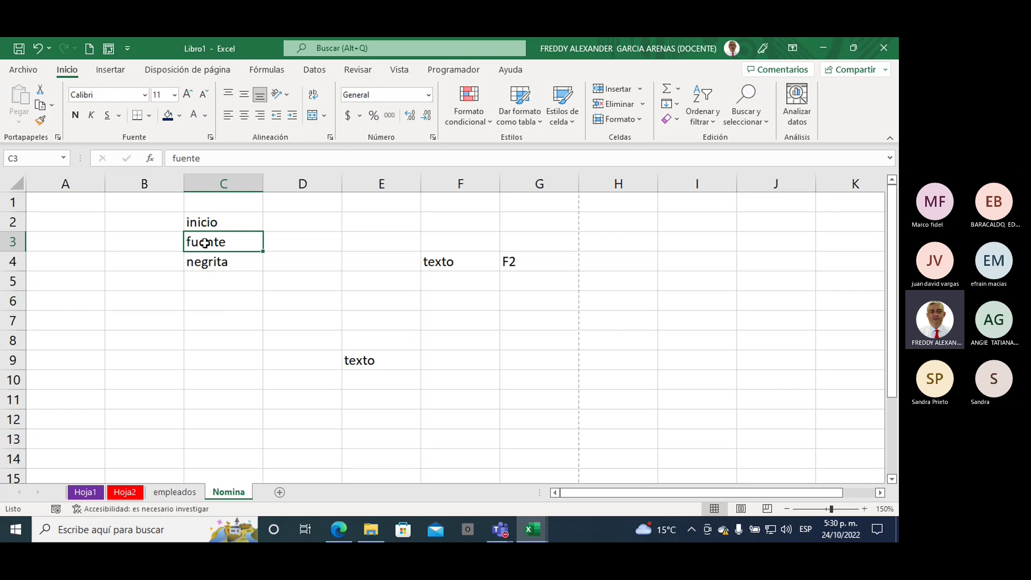
left_click(207, 220)
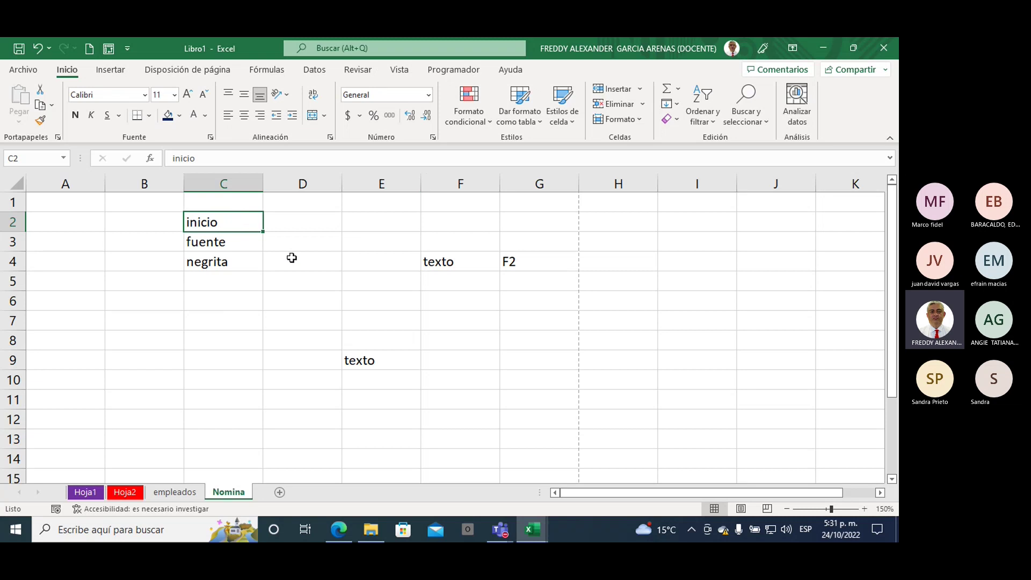
left_click(338, 529)
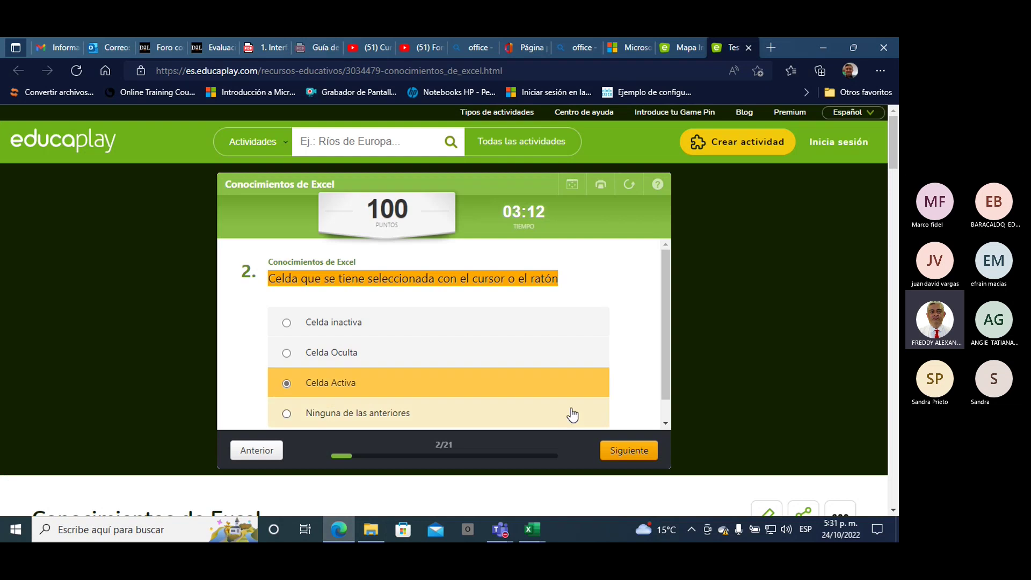
- Submit the Celda Activa answer for question 2, then bring up the open Excel workbooks
left_click(609, 449)
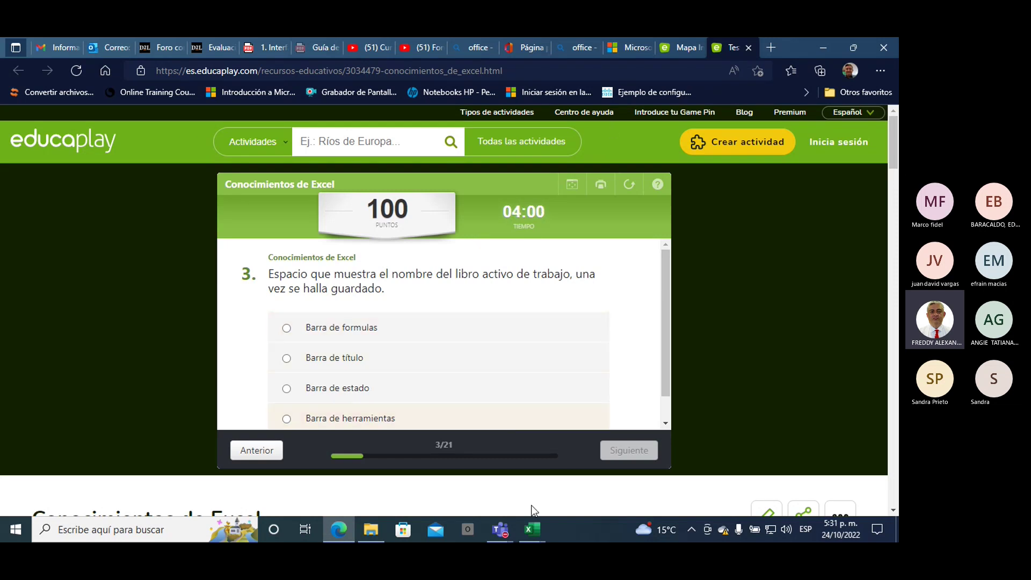
left_click(533, 528)
- Bring the Taller Unidad 1 workbook forward and scroll to the top of its instructions
left_click(548, 491)
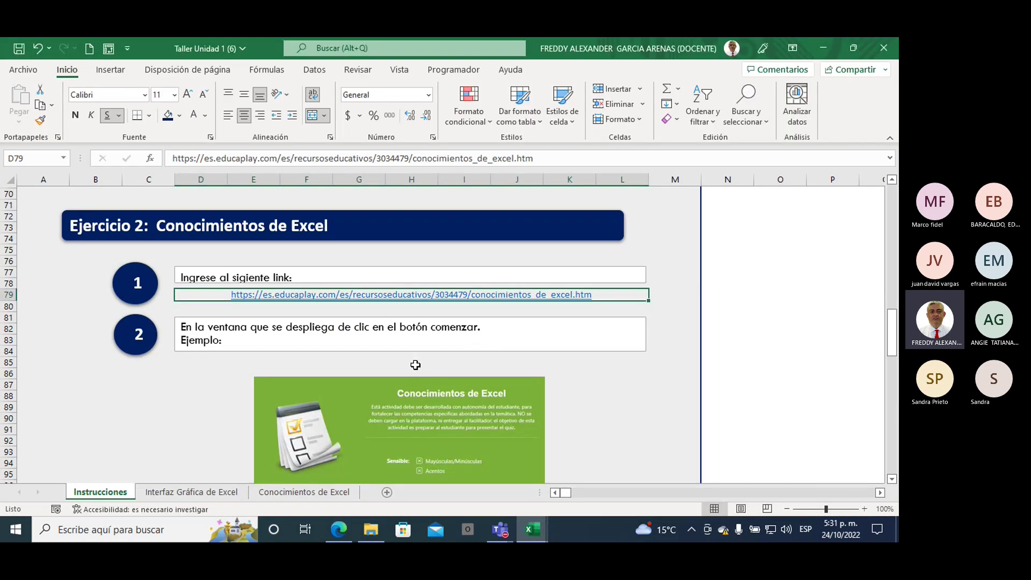
scroll(415, 367, "up", 6)
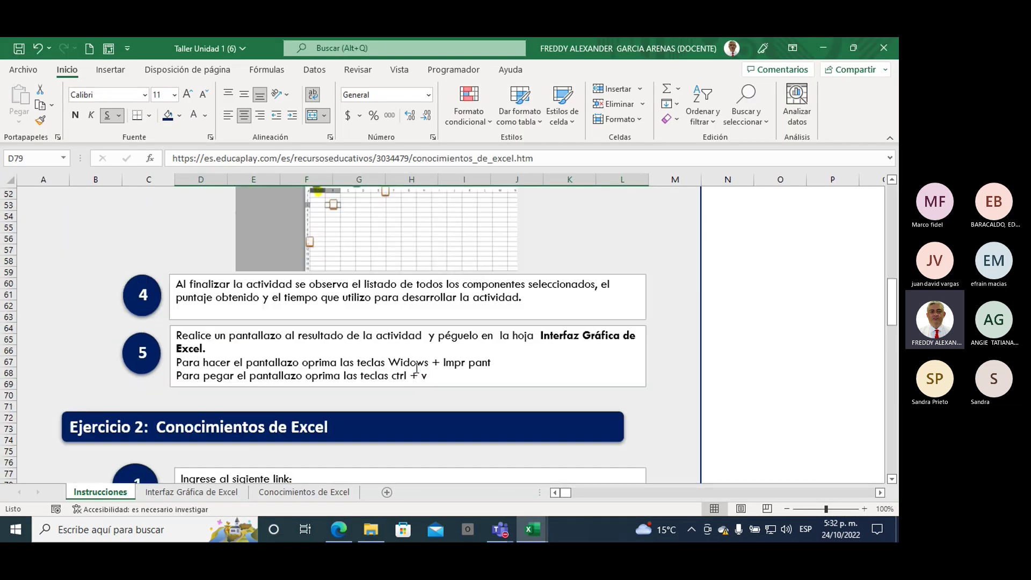
scroll(415, 367, "up", 3)
scroll(416, 367, "up", 2)
scroll(416, 367, "up", 4)
scroll(417, 370, "up", 7)
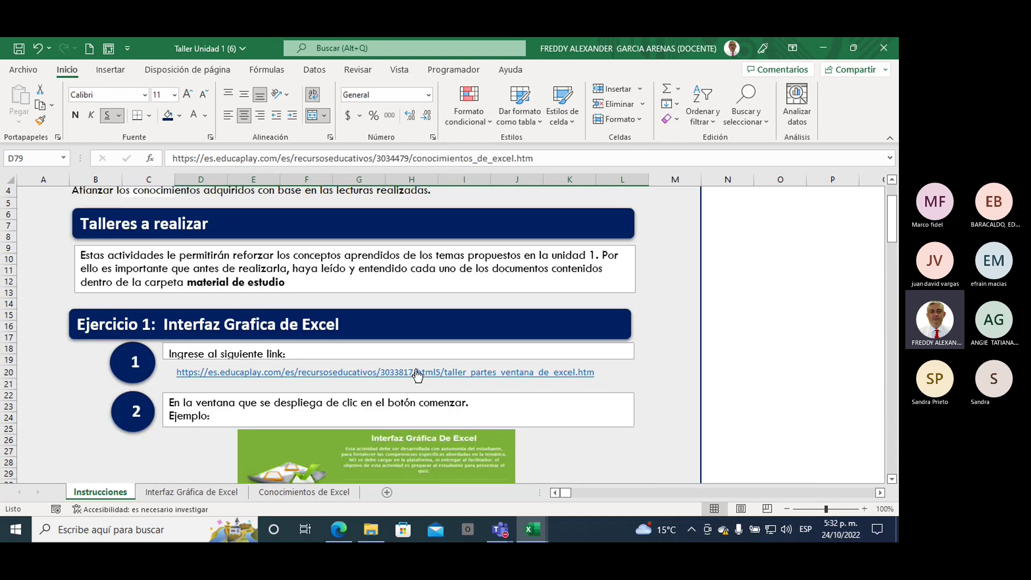
scroll(417, 369, "up", 1)
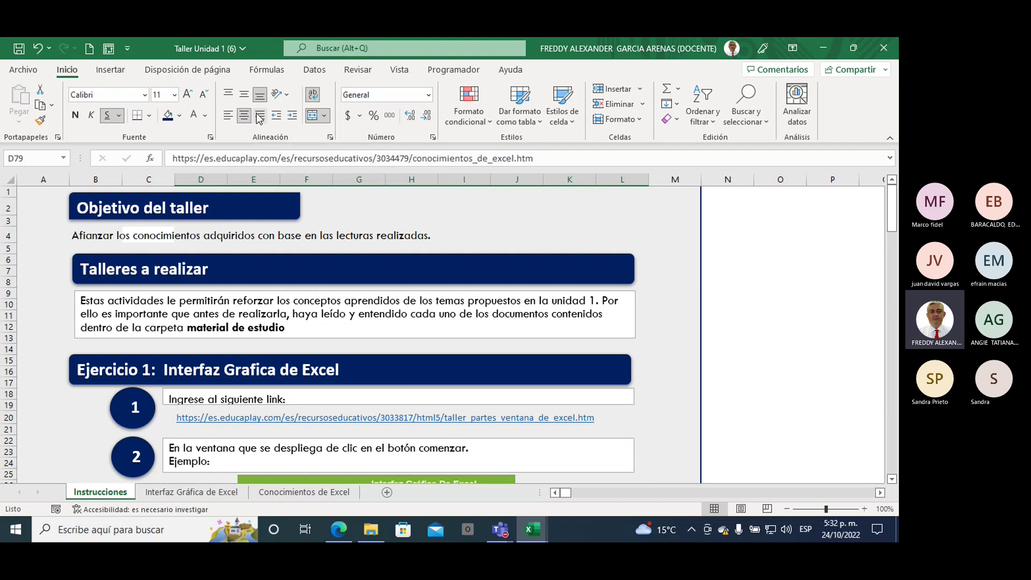
- Show the Disposición de página tab and restore the workbook to a smaller window
left_click(178, 76)
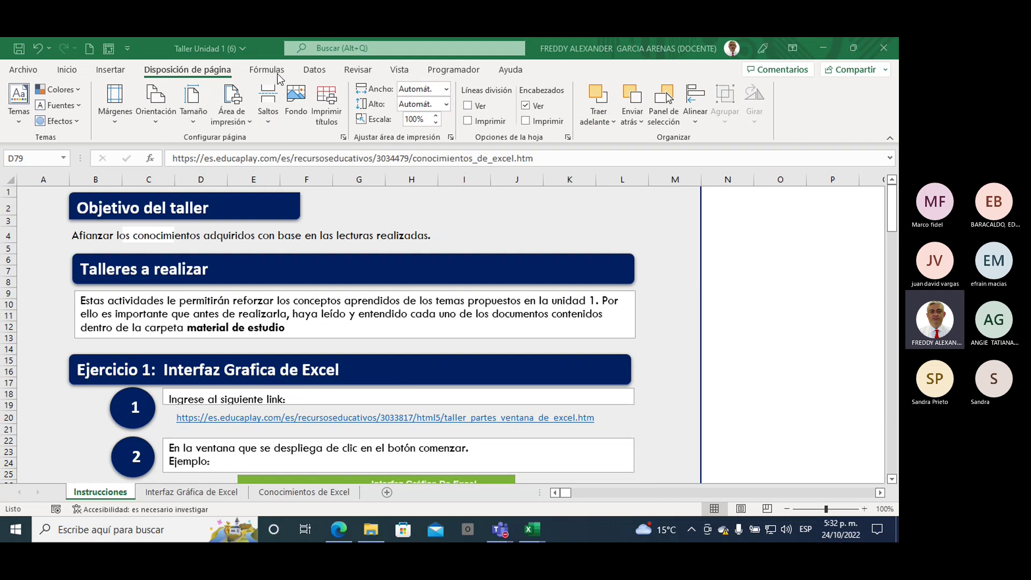
left_click(853, 49)
left_click(343, 235)
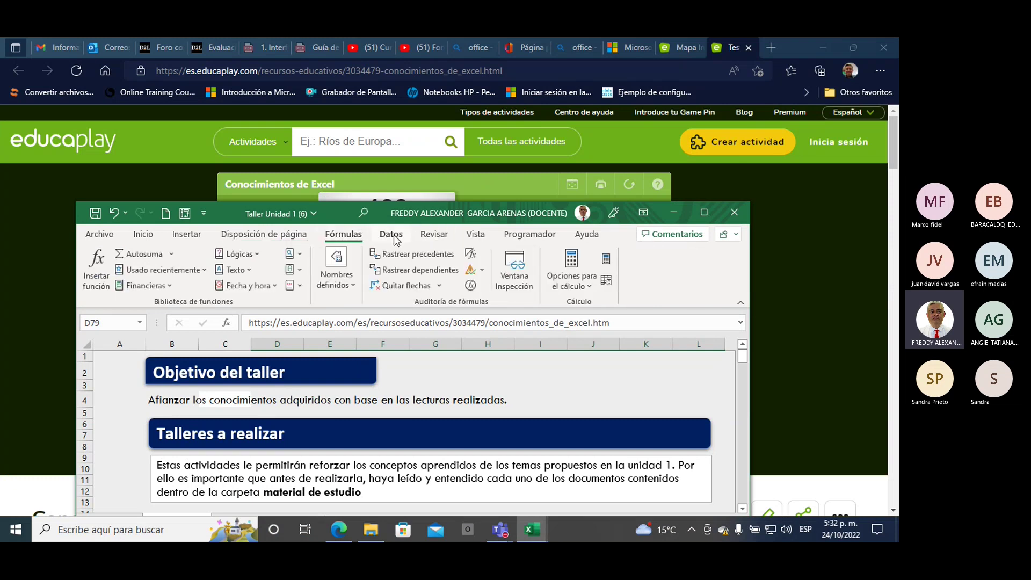
- Widen the workbook window and tour the Datos, Revisar, Vista, Fórmulas, Disposición de página and Inicio tabs
left_click(391, 235)
left_click_drag(750, 234, 883, 233)
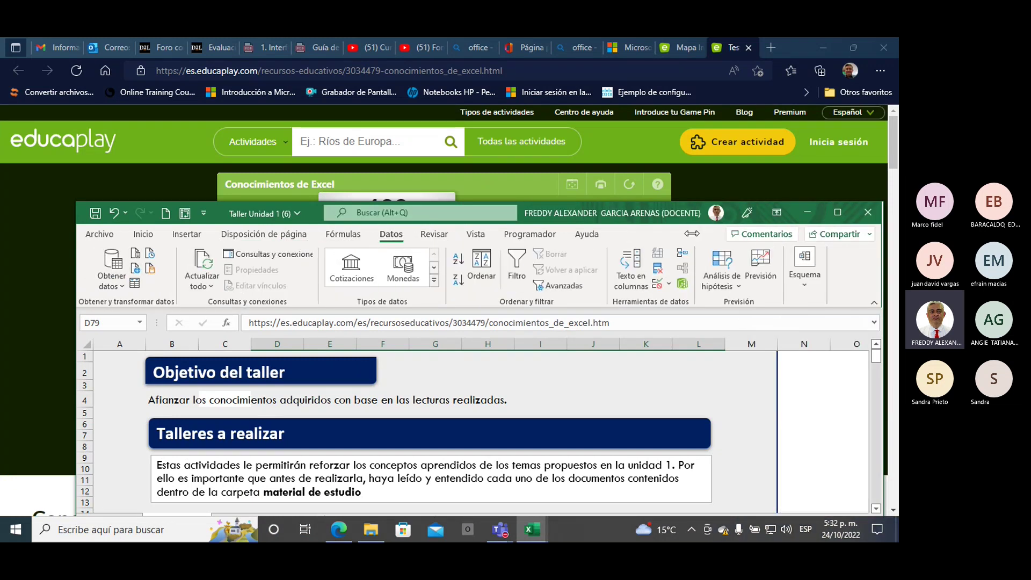
left_click_drag(77, 256, 2, 256)
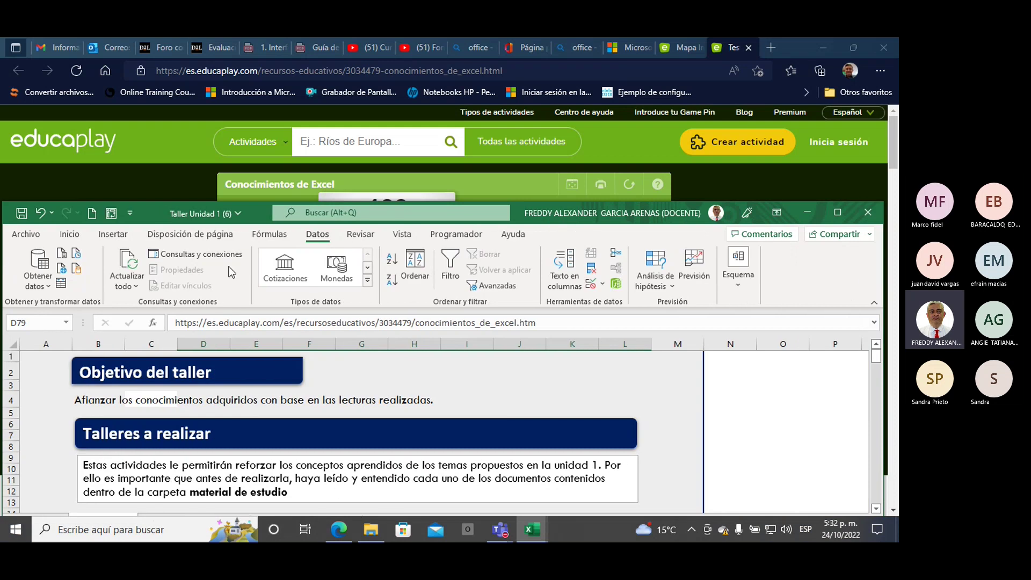
left_click(360, 234)
left_click(405, 235)
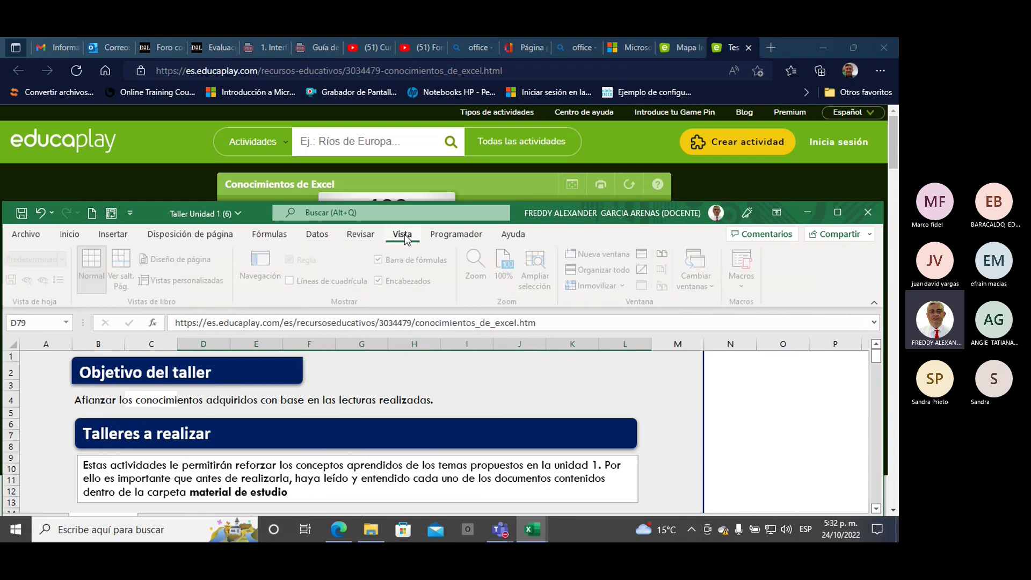
left_click(264, 234)
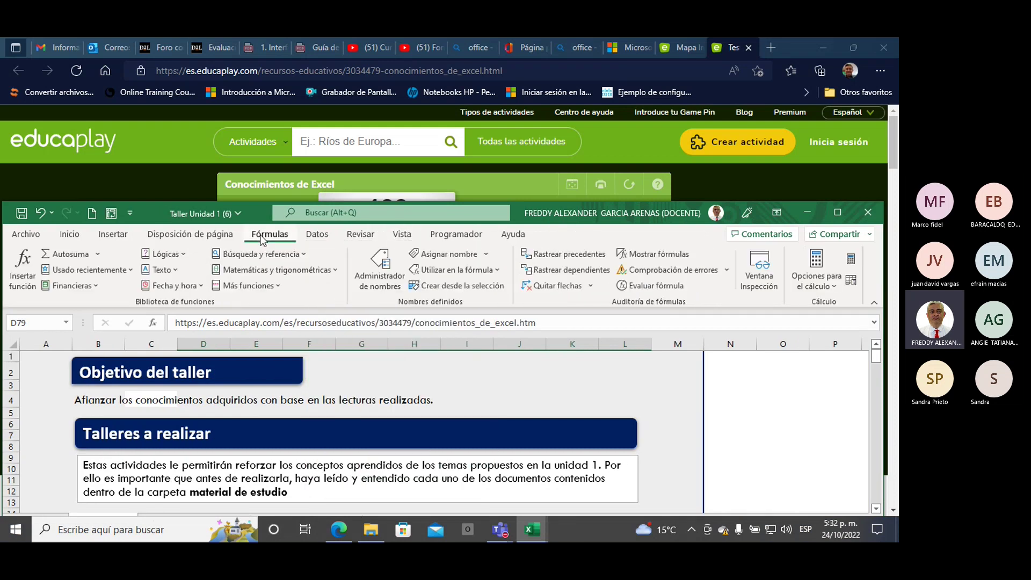
left_click(222, 235)
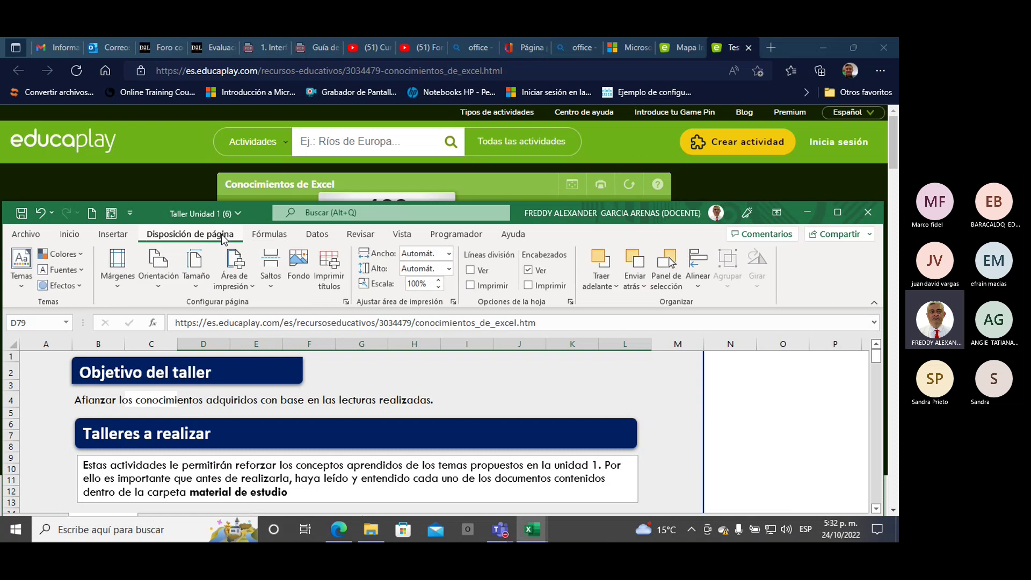
mouse_move(298, 265)
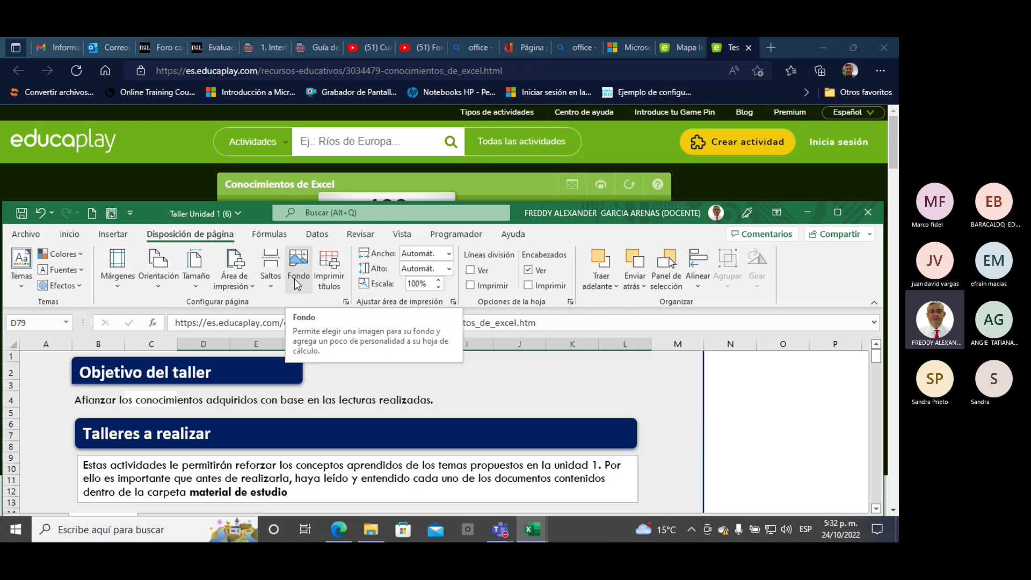
left_click(69, 235)
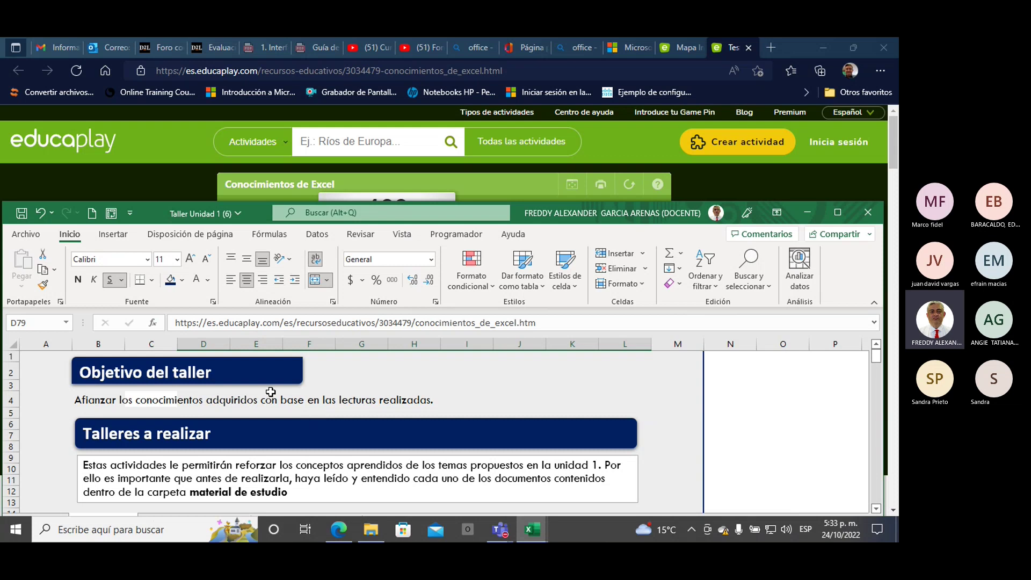
- Maximise the Excel window and return to the browser's course forum page
left_click_drag(157, 214, 173, 38)
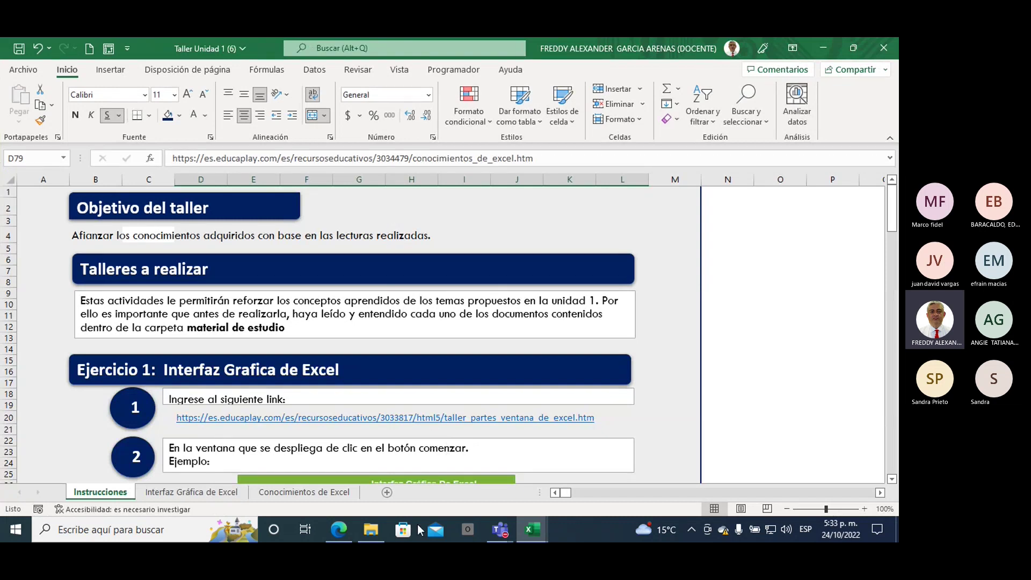
left_click(345, 524)
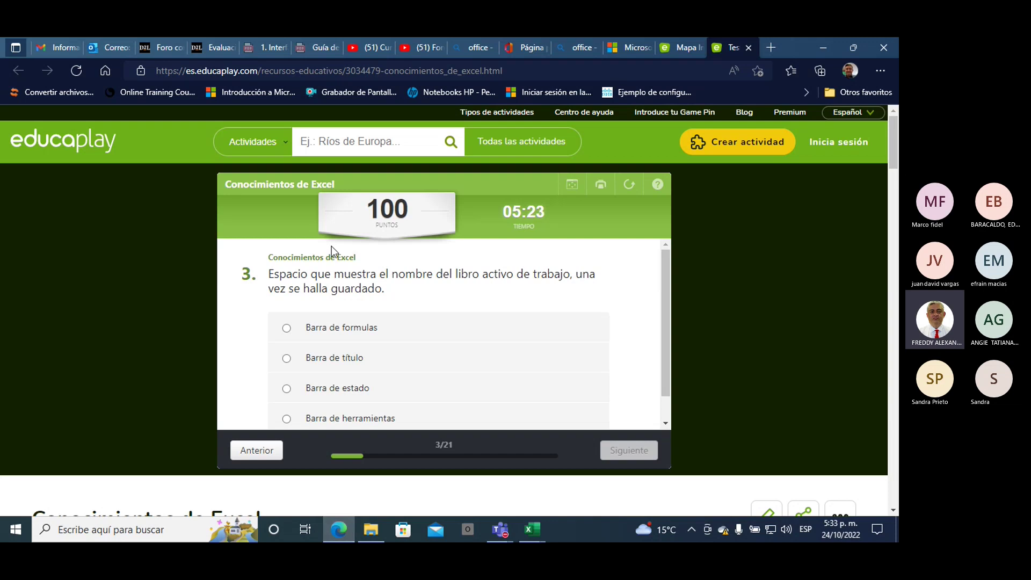
left_click(173, 50)
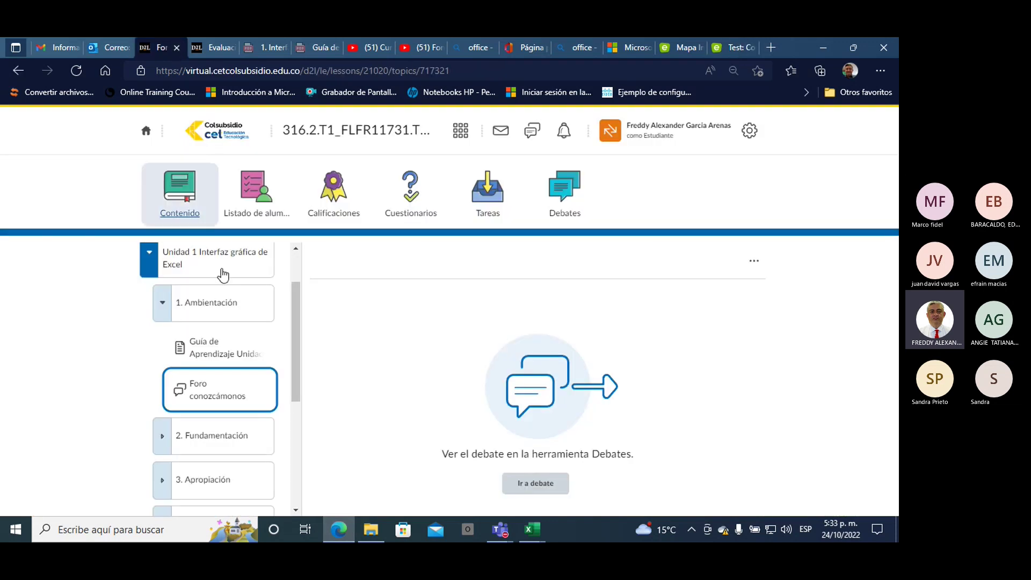
- Expand 2. Fundamentación and open the Interfaz gráfica de Excel PDF
left_click_drag(295, 327, 296, 363)
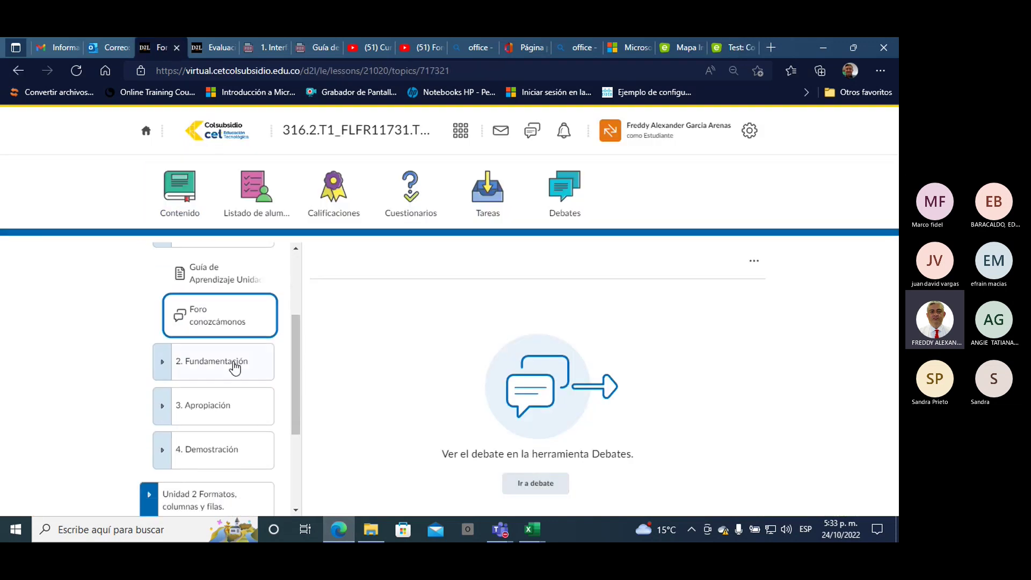
left_click(234, 365)
scroll(294, 321, "down", 2)
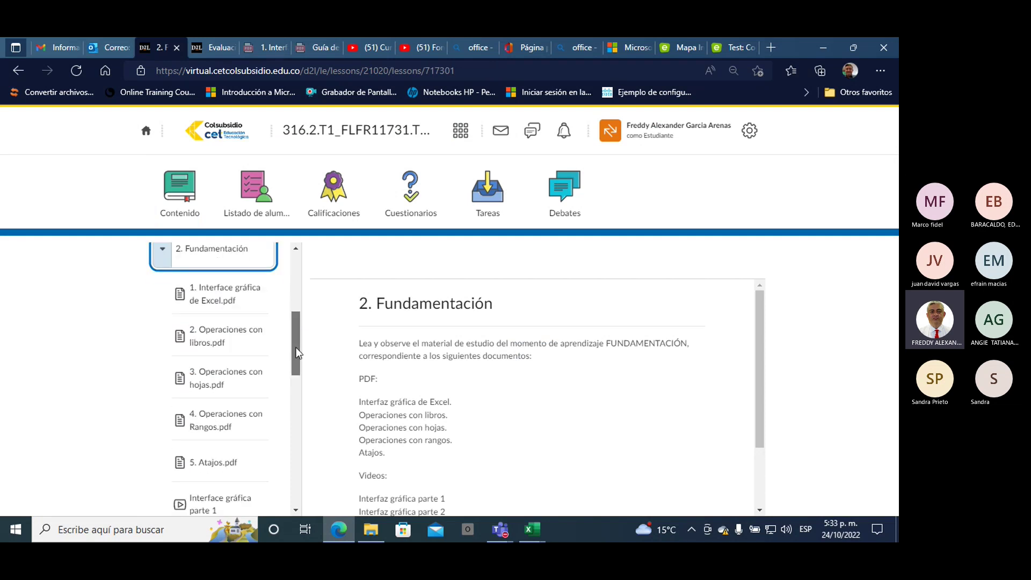
left_click(239, 300)
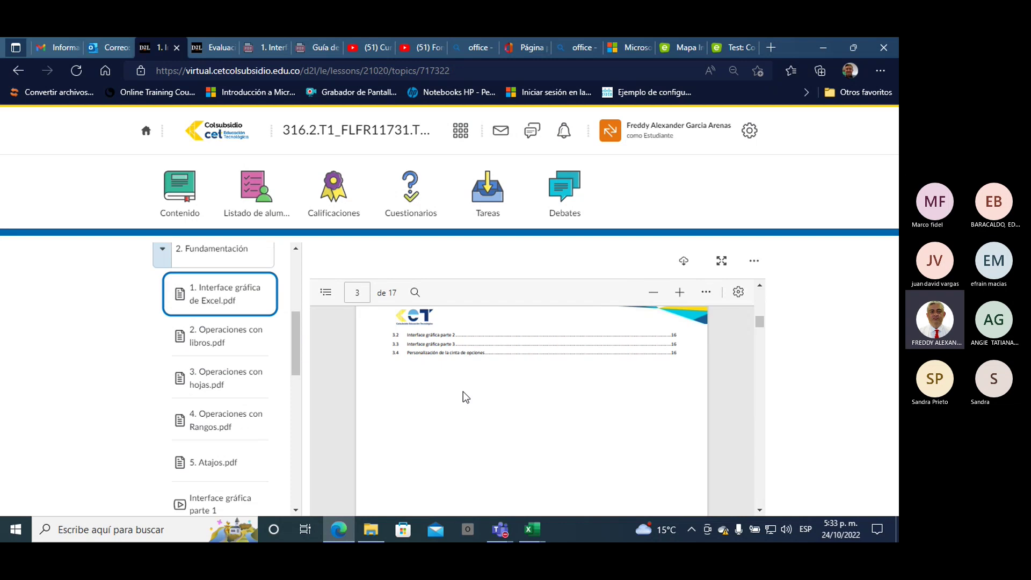
scroll(461, 399, "up", 10)
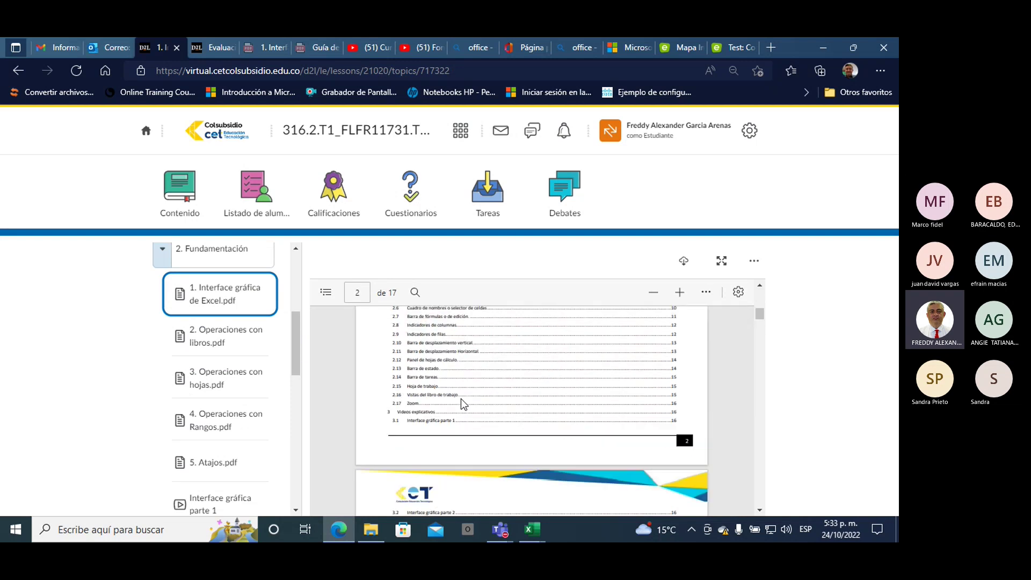
scroll(458, 404, "up", 3)
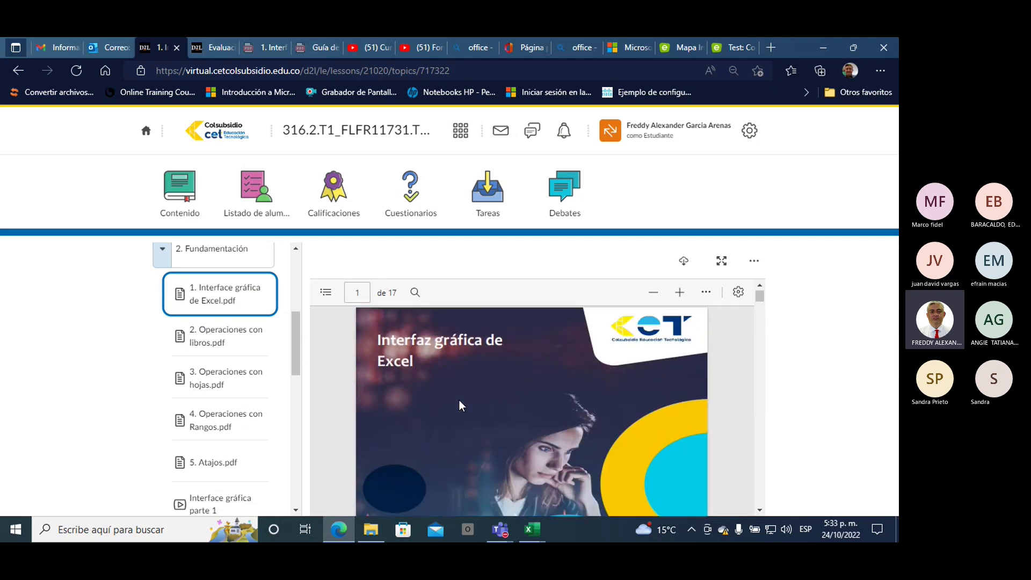
scroll(459, 404, "down", 5)
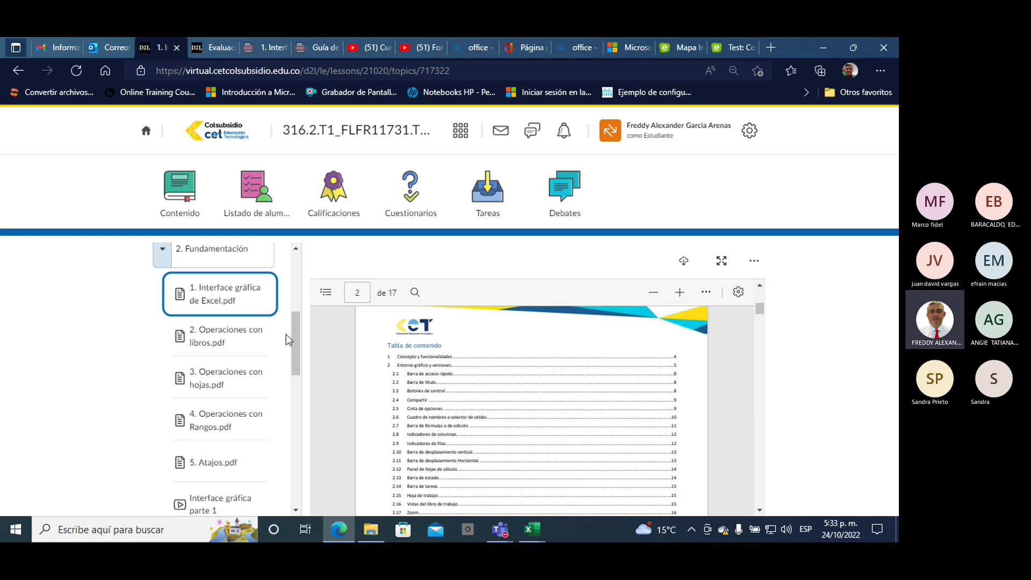
- Open 3. Apropiación, then expand 4. Demostración and open 'Evaluación de cierre- Unidad 1'
left_click_drag(295, 327, 291, 445)
left_click(222, 307)
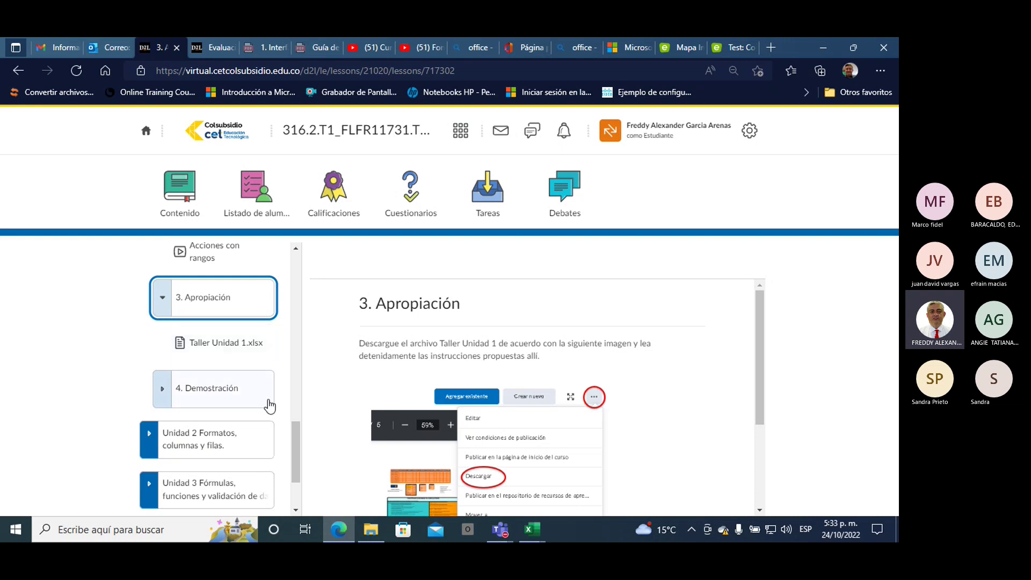
scroll(217, 322, "down", 1)
scroll(217, 312, "down", 2)
left_click(217, 311)
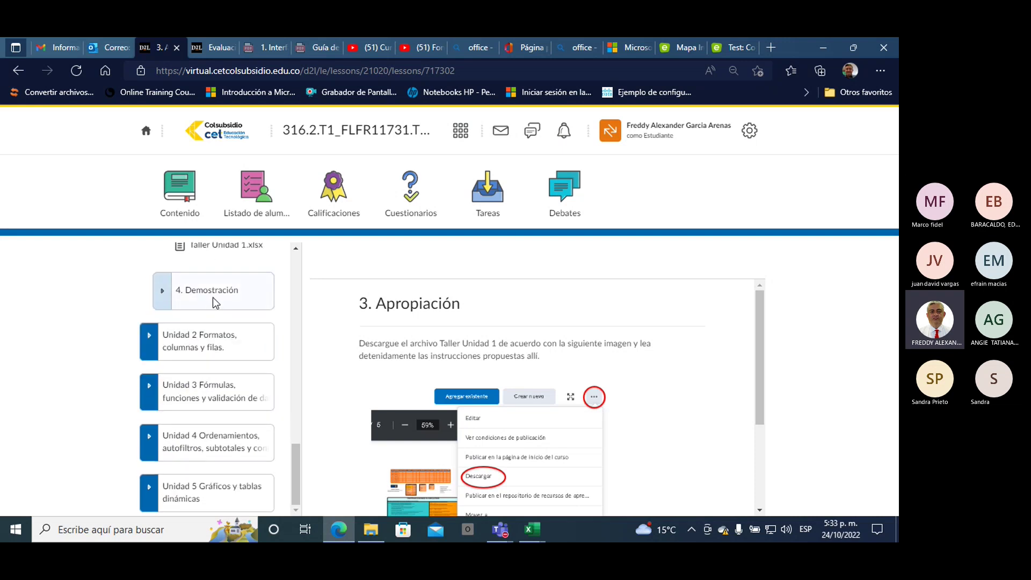
left_click(216, 344)
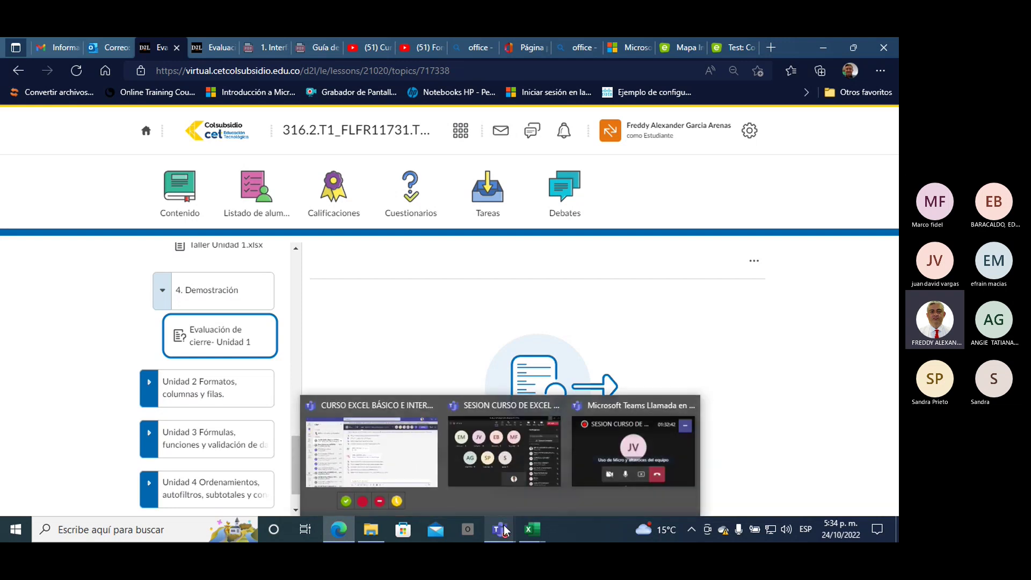
mouse_move(532, 529)
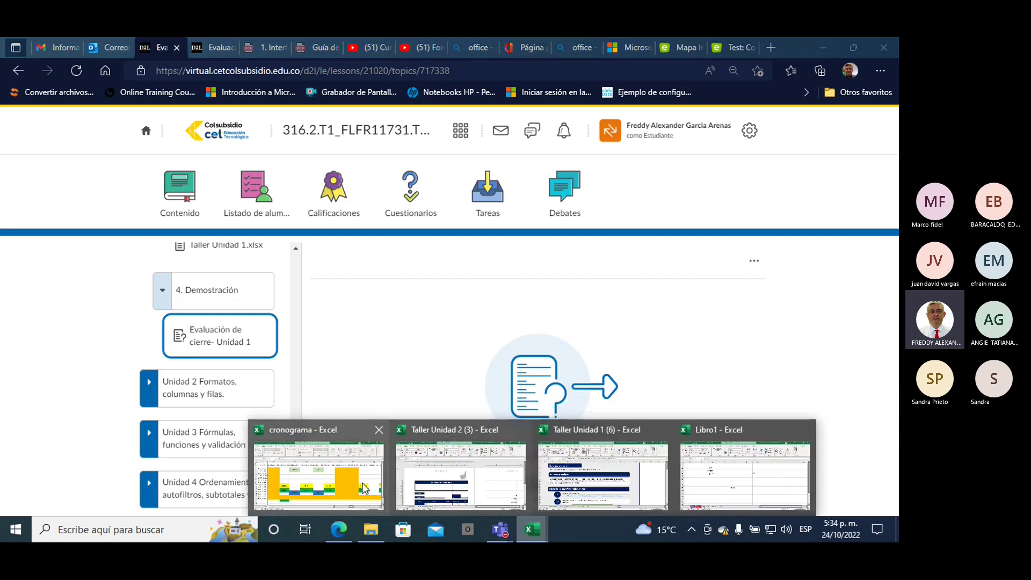
mouse_move(318, 467)
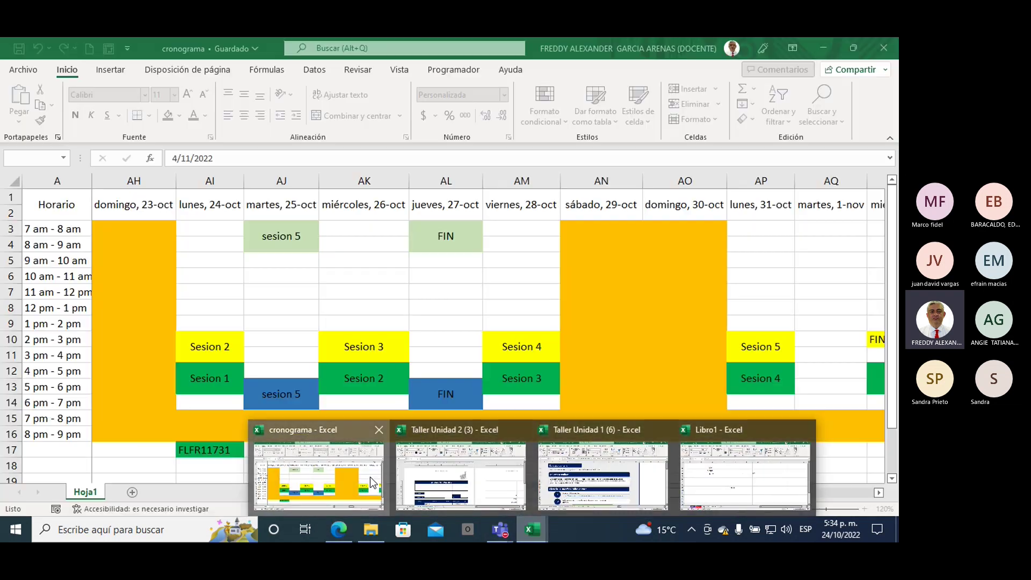
left_click(369, 477)
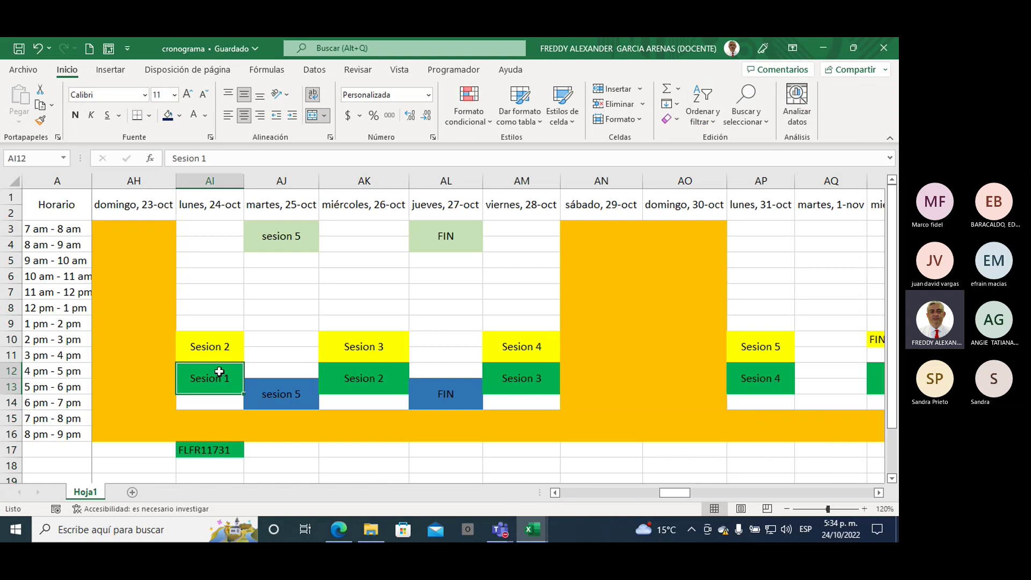
left_click_drag(217, 372, 271, 369)
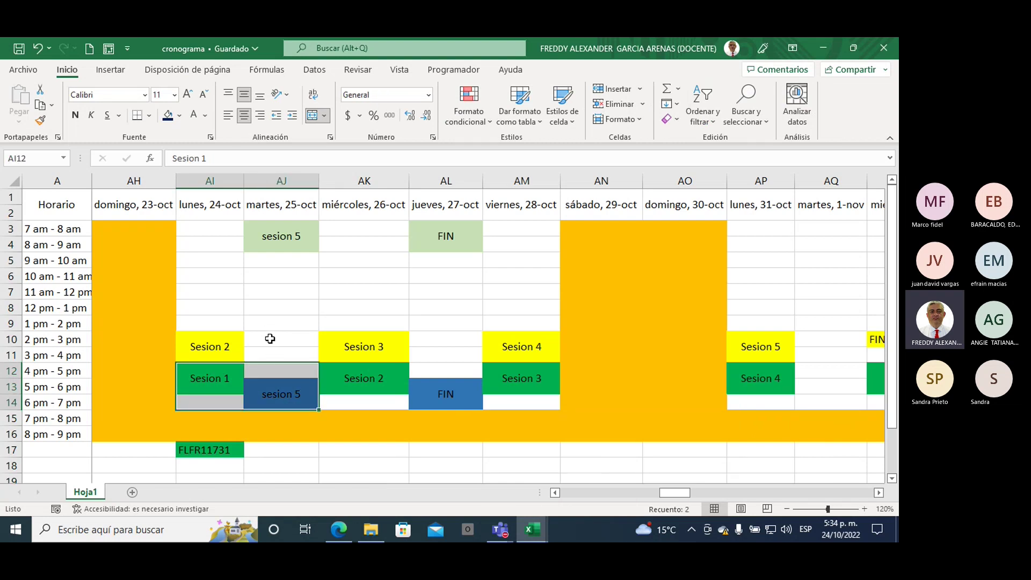
left_click(228, 372)
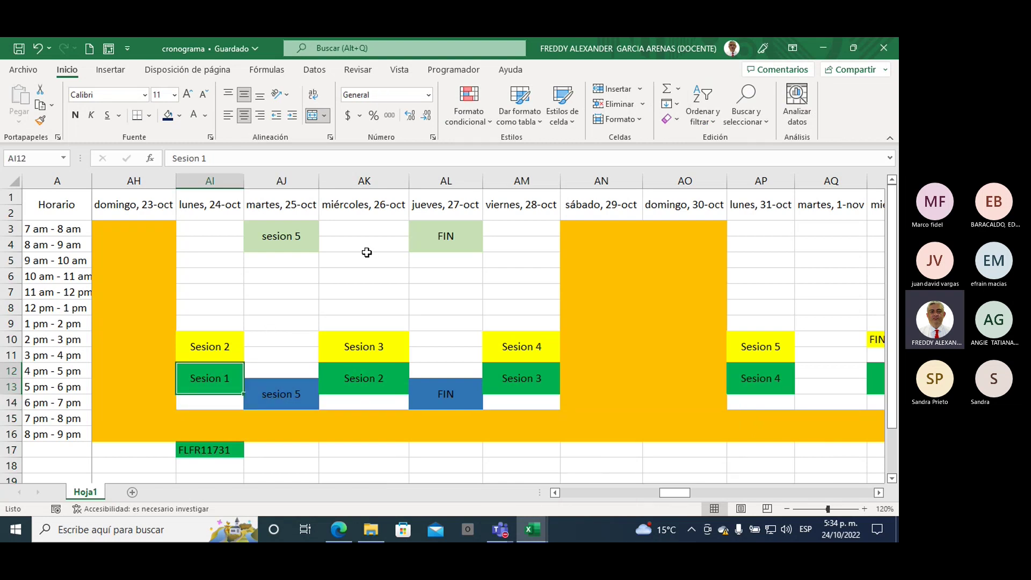
left_click_drag(365, 371, 429, 367)
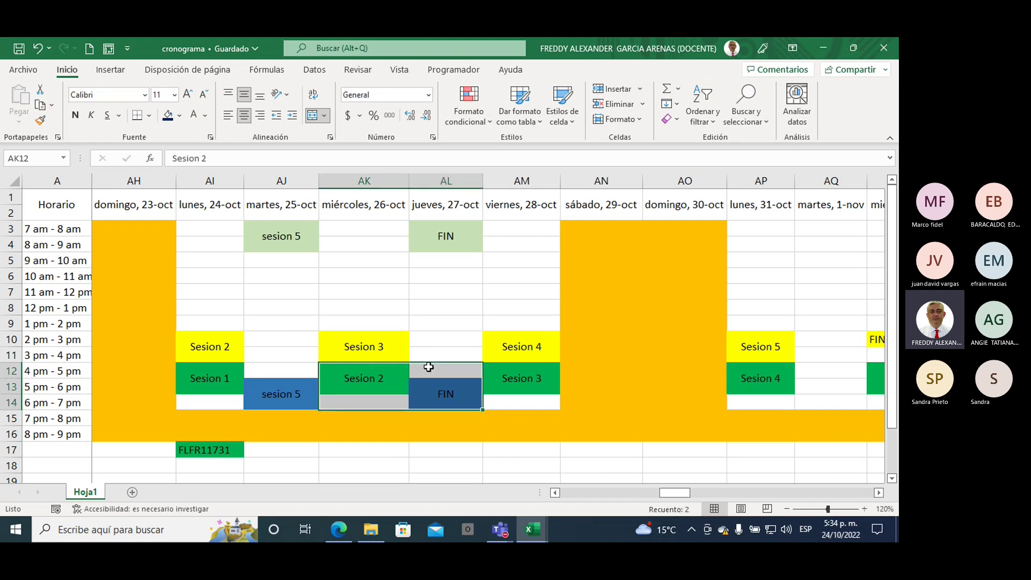
left_click(402, 280)
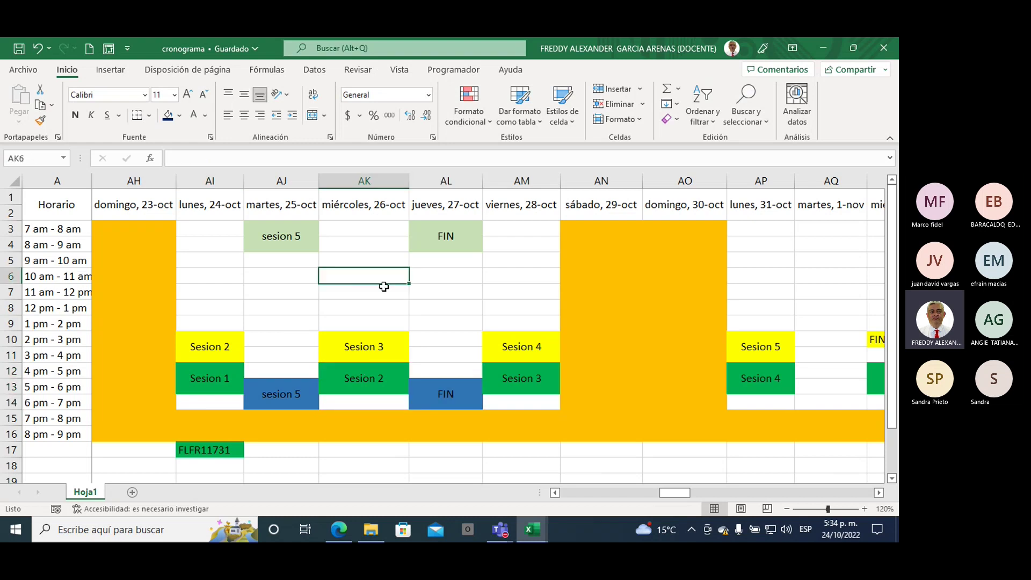
left_click_drag(227, 417, 514, 430)
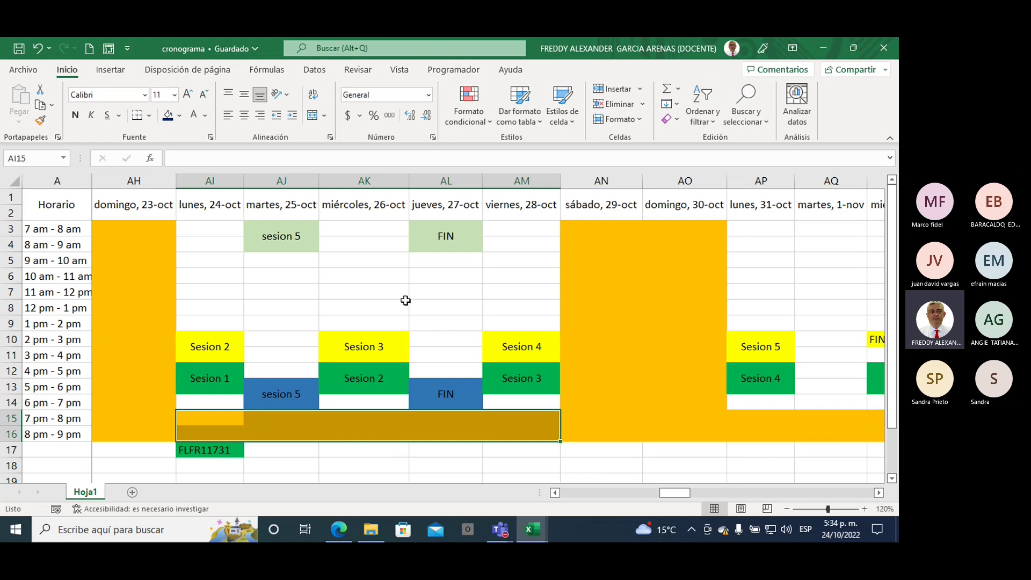
left_click_drag(590, 228, 633, 387)
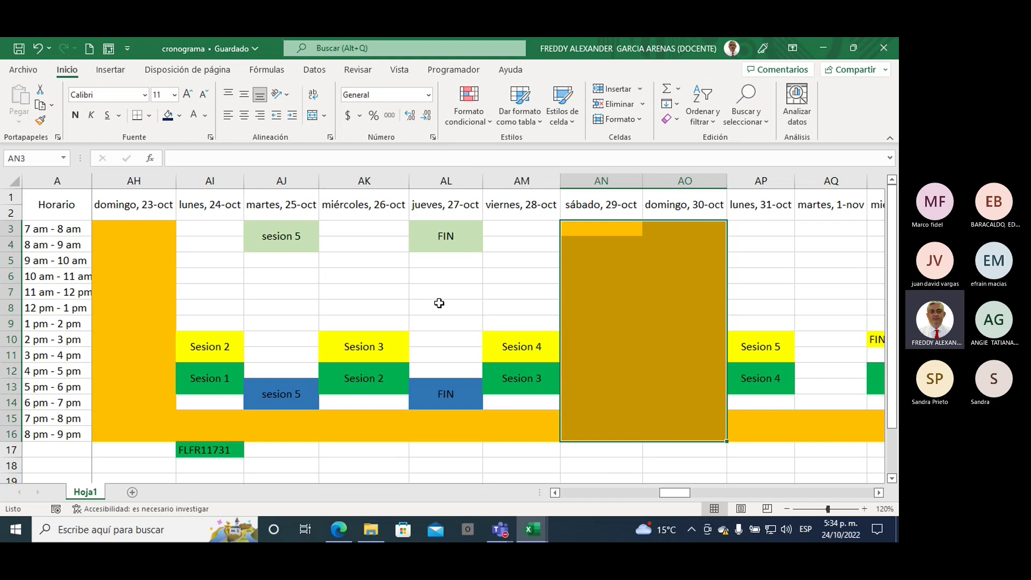
left_click(209, 379)
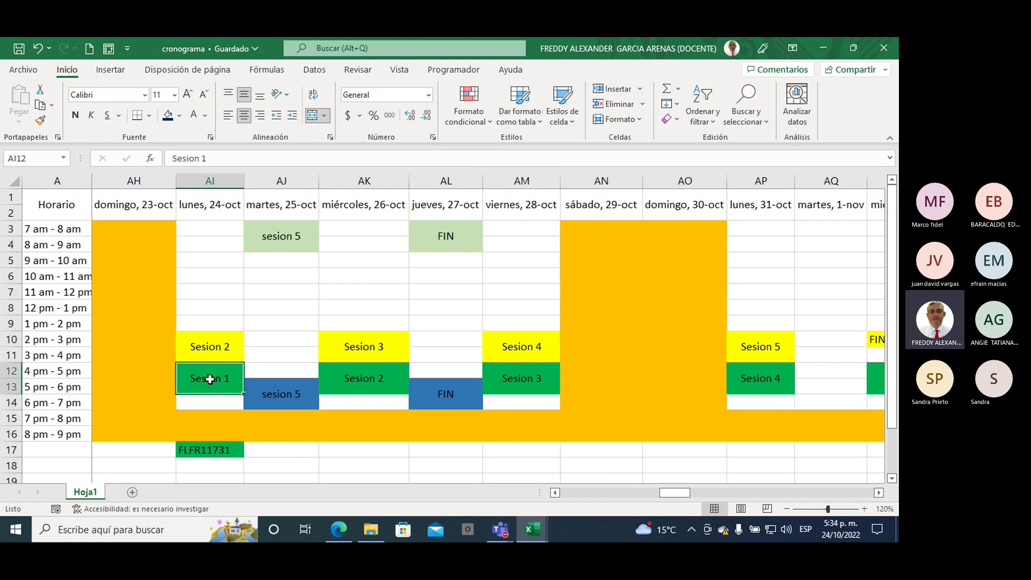
left_click(371, 378)
left_click(520, 379)
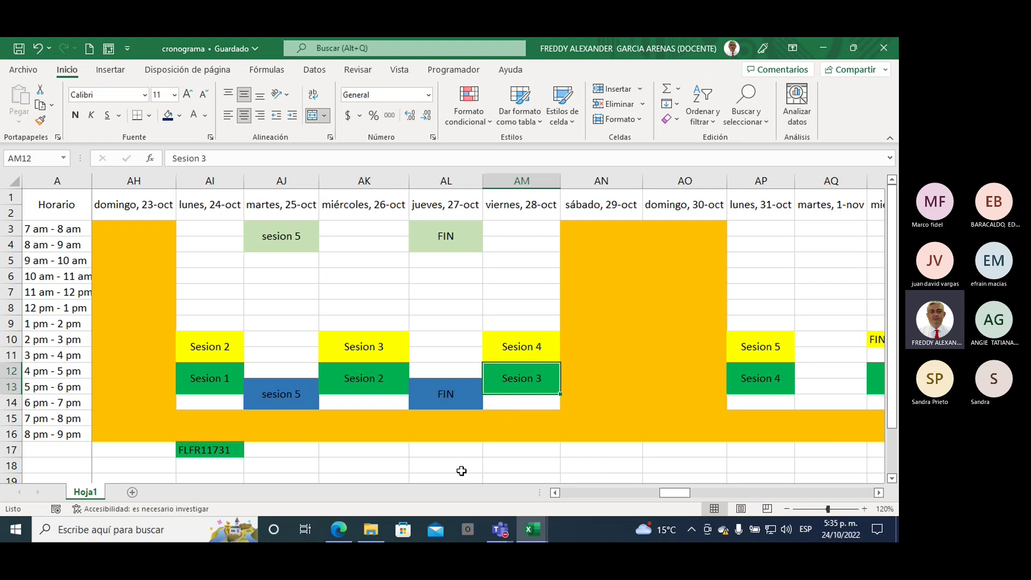
left_click(441, 400)
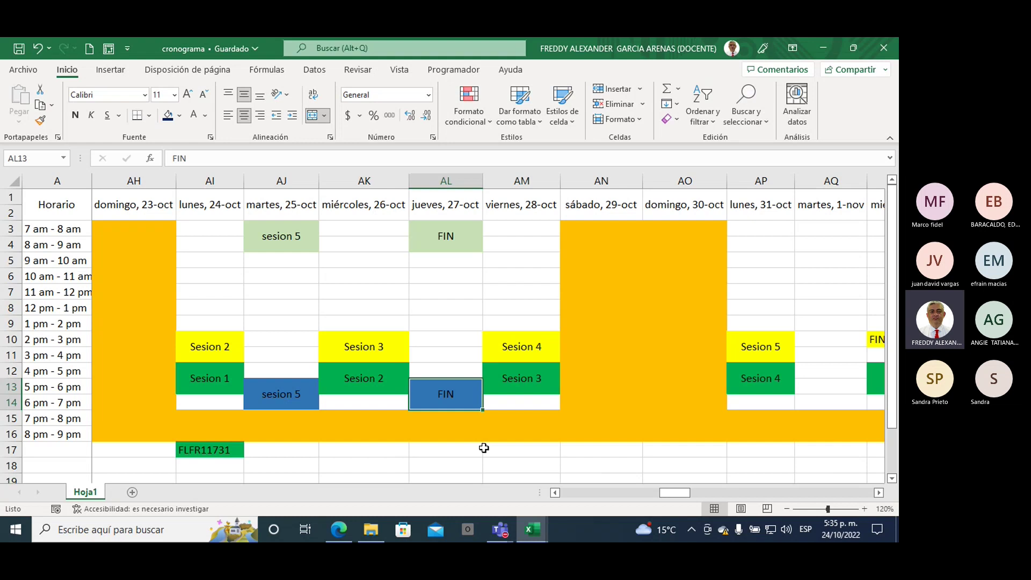
left_click(454, 294)
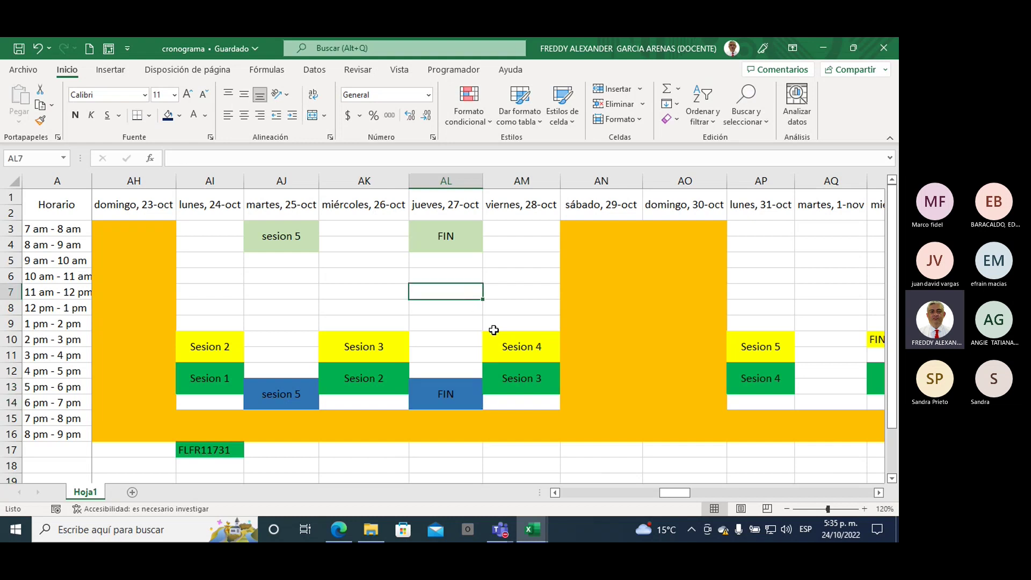
left_click(822, 47)
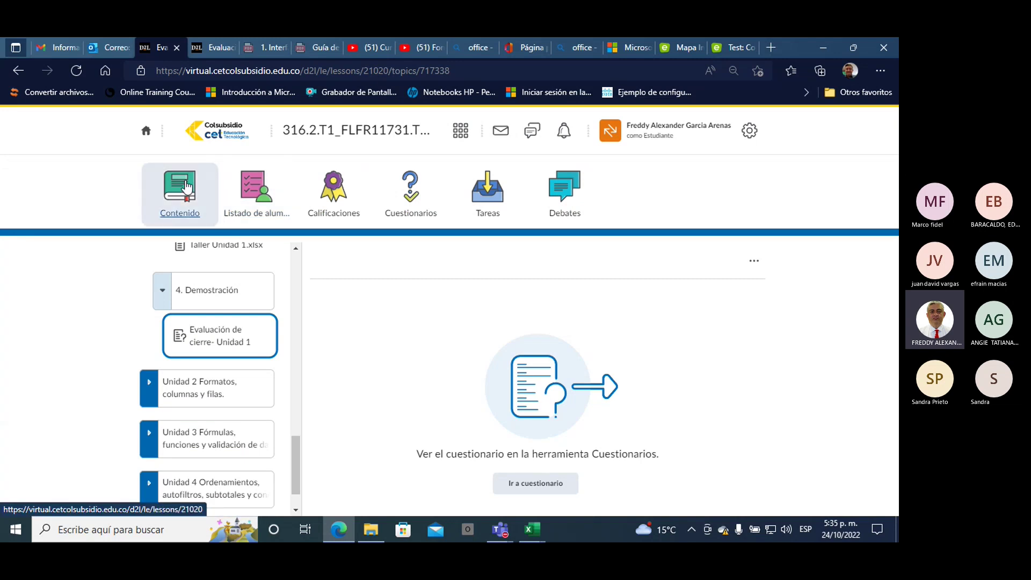
- In Outlook, dismiss the Recordatorios panel, send the attendance-link email, and return to the course site
left_click(114, 47)
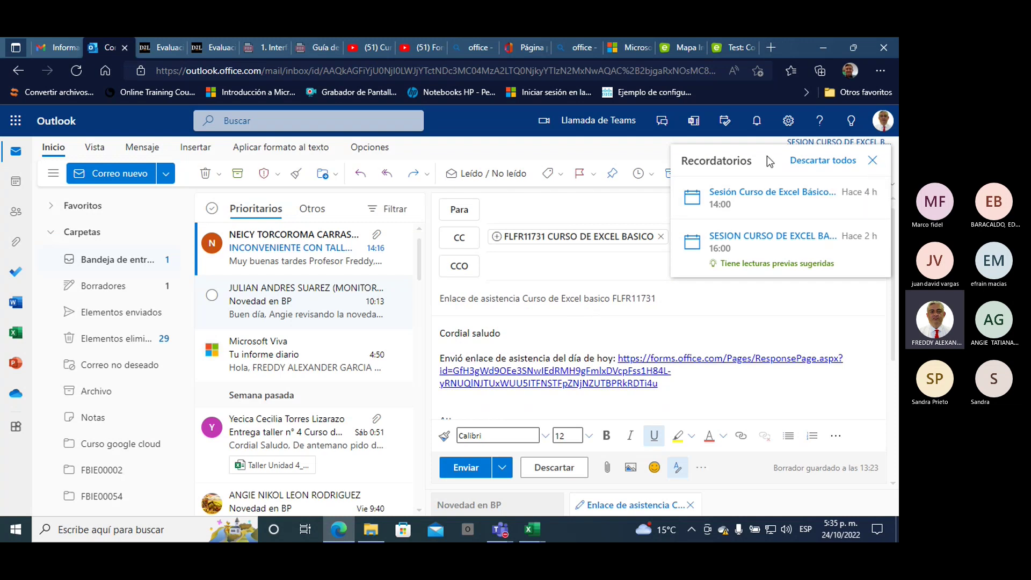
left_click(873, 160)
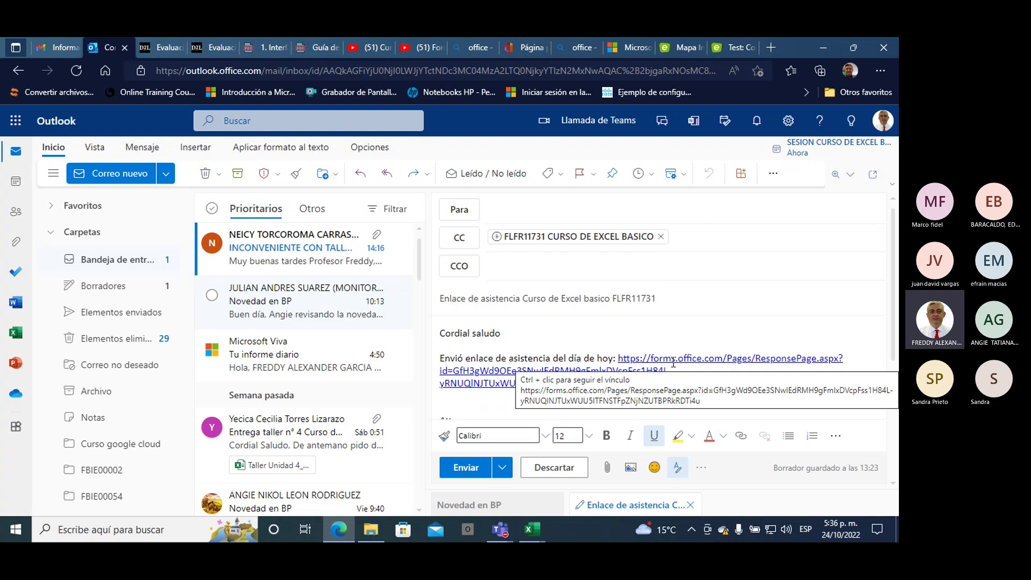
left_click(466, 468)
scroll(732, 279, "up", 3)
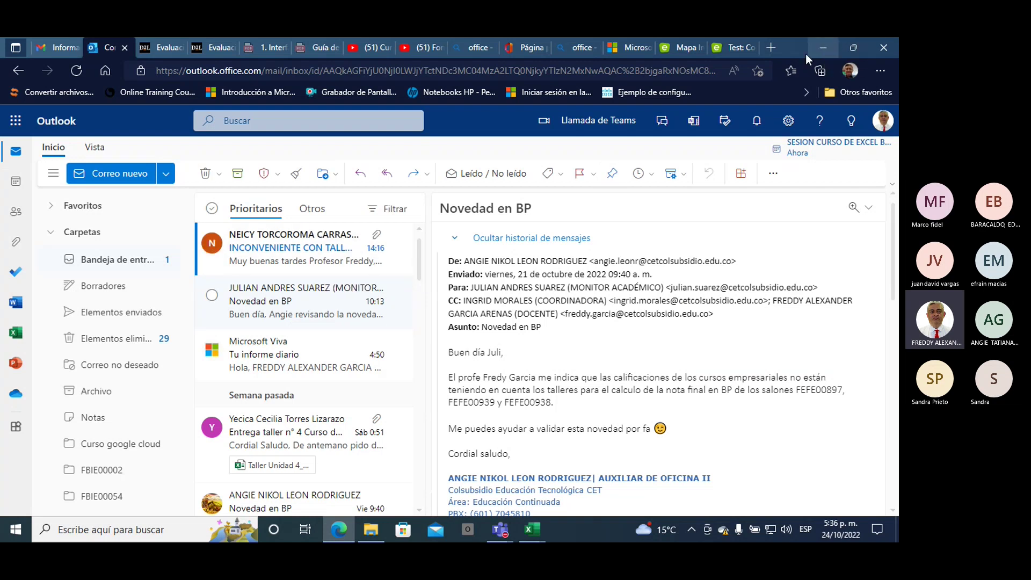
left_click(163, 49)
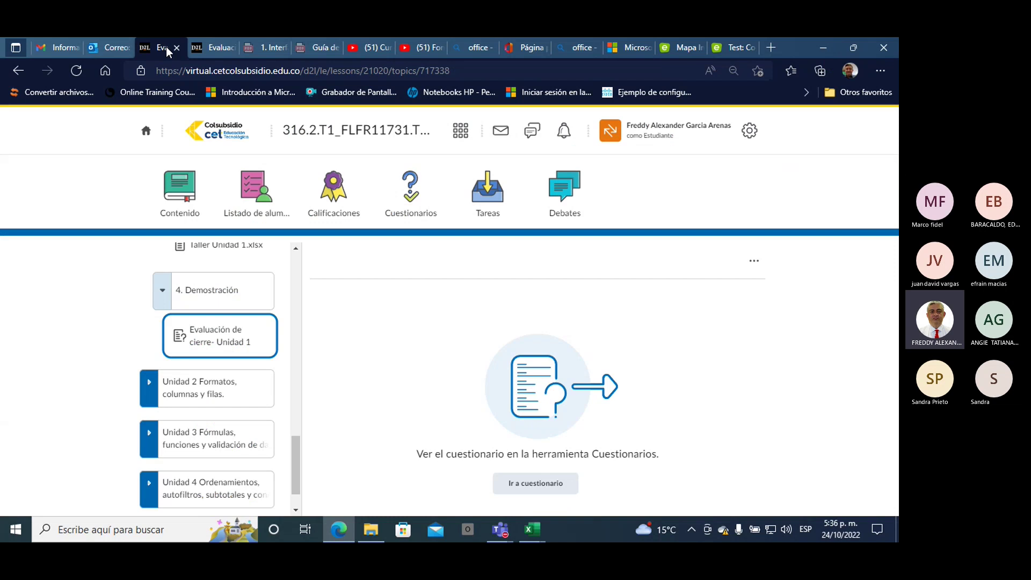
- Switch to the other D2L Evaluación tab, then bring up the SESION CURSO DE EXCEL BASICO FLFR11731 meeting
left_click(207, 51)
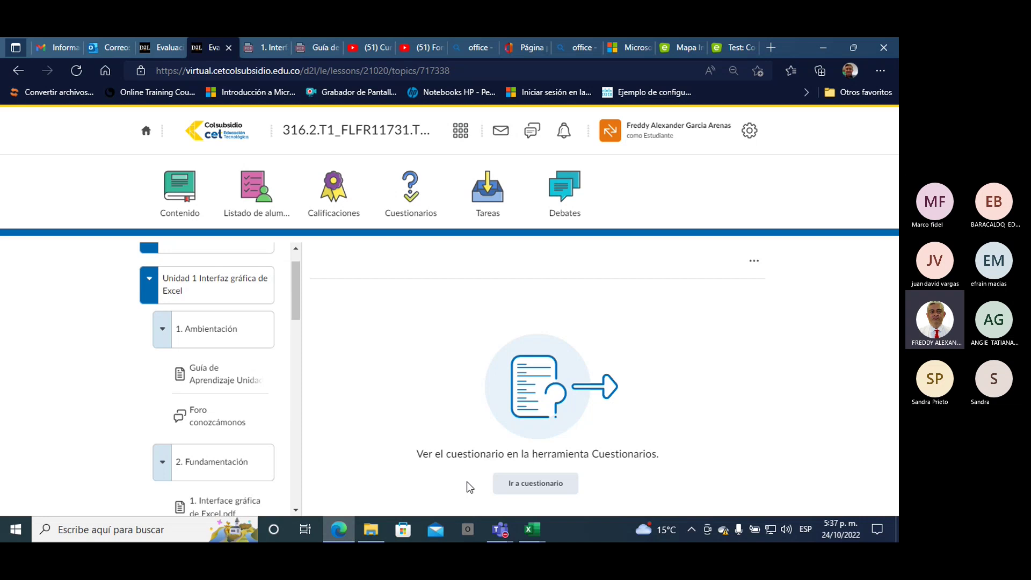
mouse_move(499, 529)
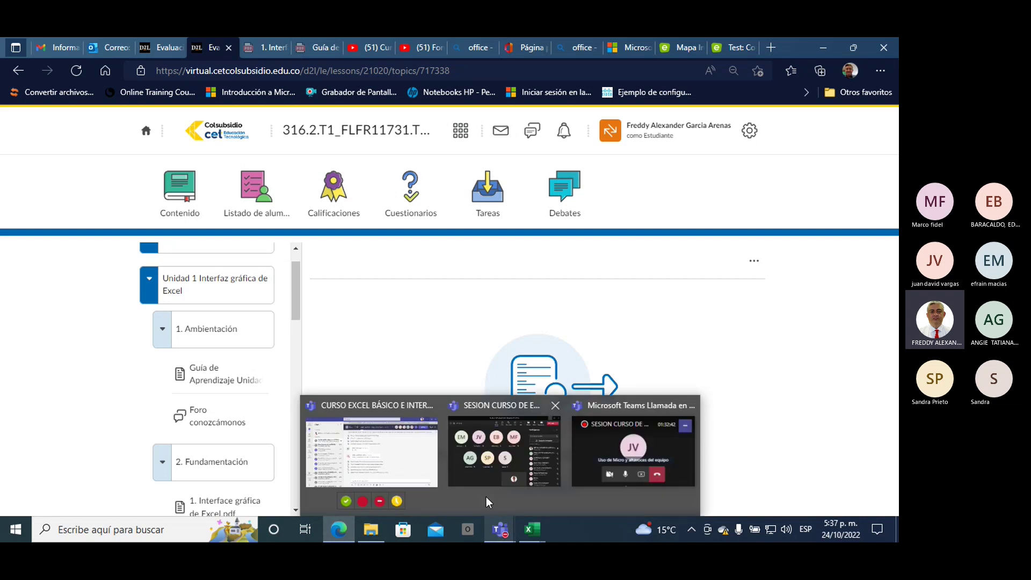
left_click(481, 478)
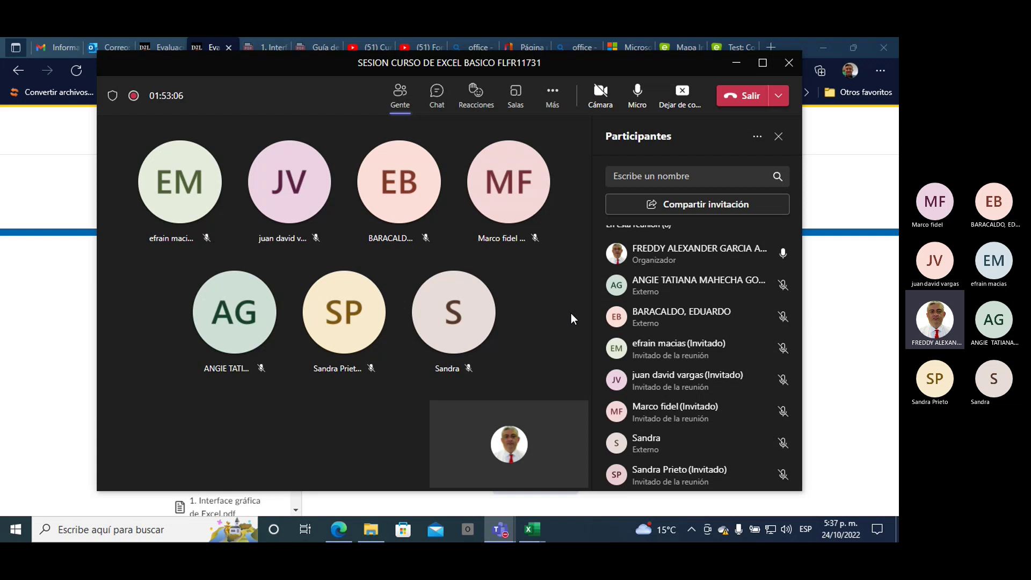
- Bring the cronograma workbook forward and select AI17 showing course code FLFR11731
left_click(531, 530)
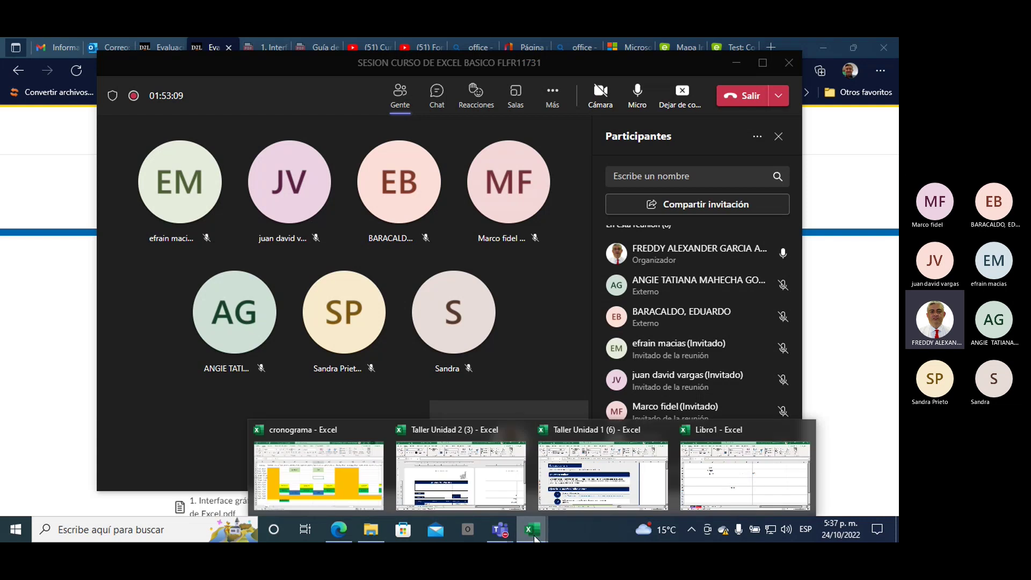
mouse_move(317, 471)
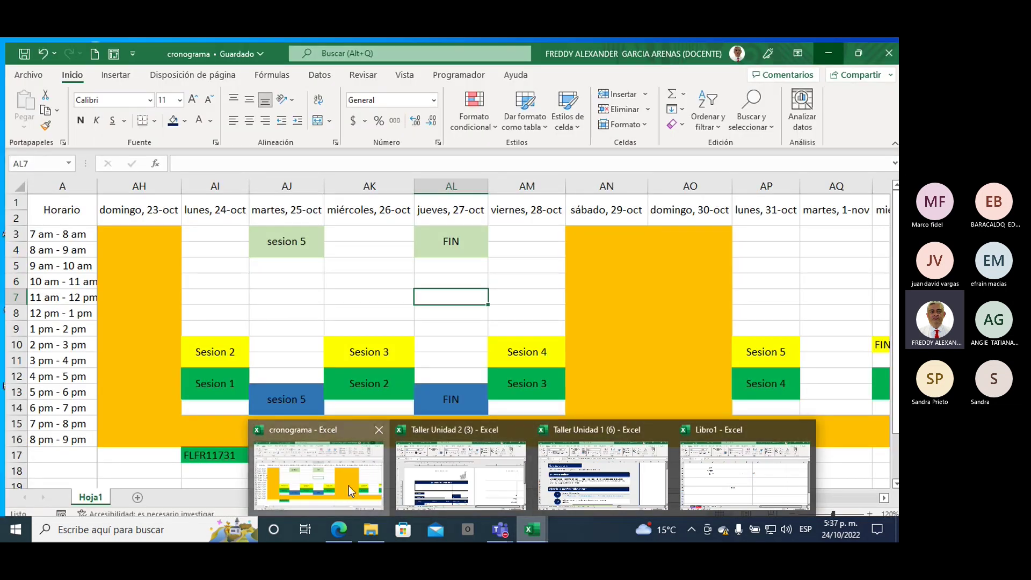
left_click(349, 490)
left_click(220, 450)
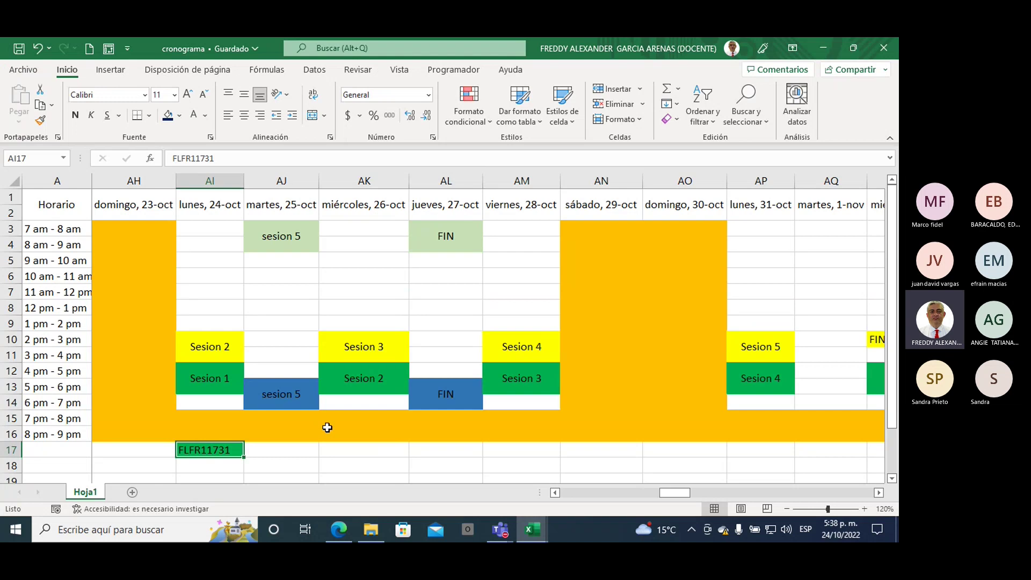
- Return to the Teams course meeting and open its Más menu to stop the recording
left_click(500, 530)
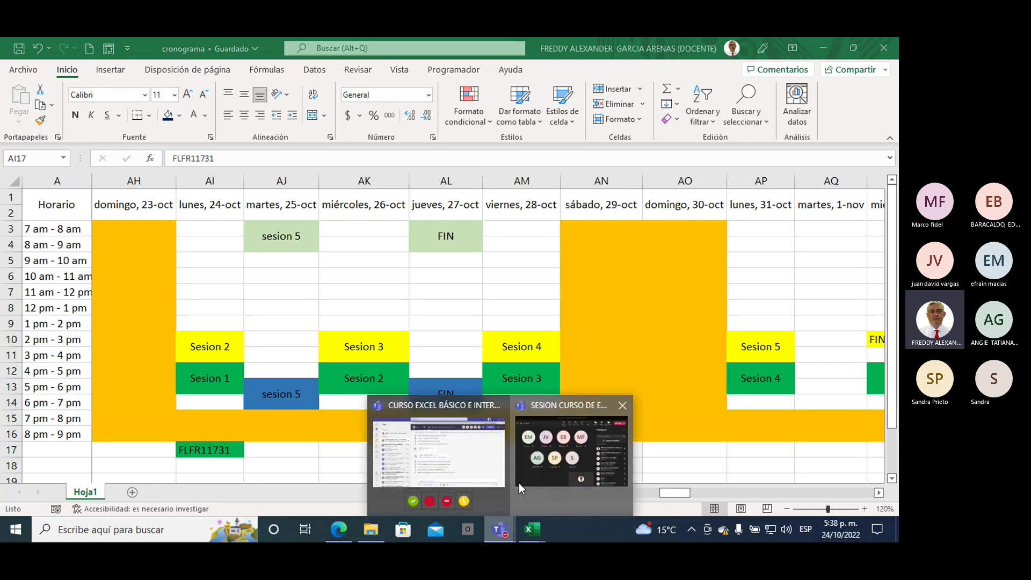
left_click(519, 482)
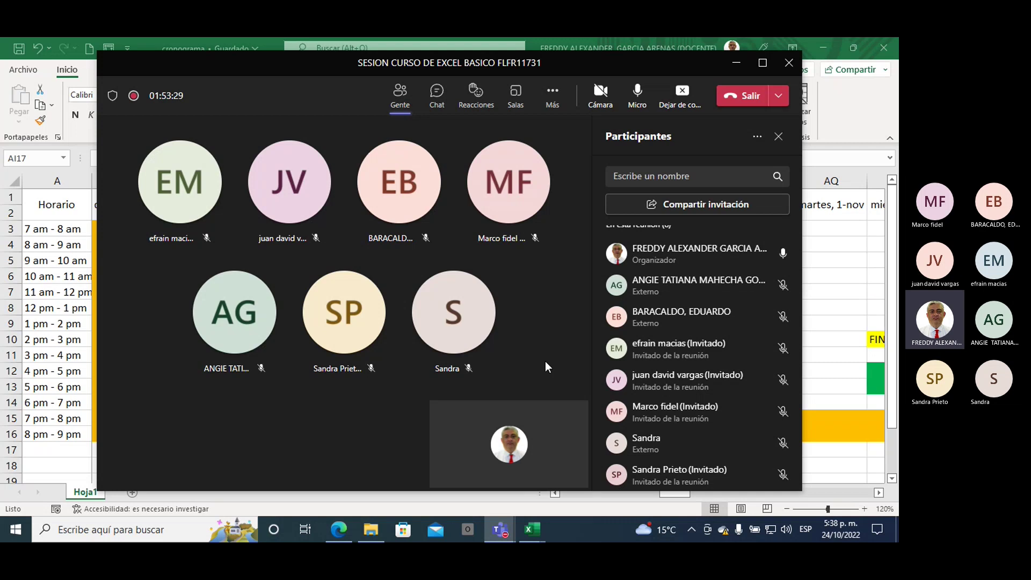
mouse_move(454, 322)
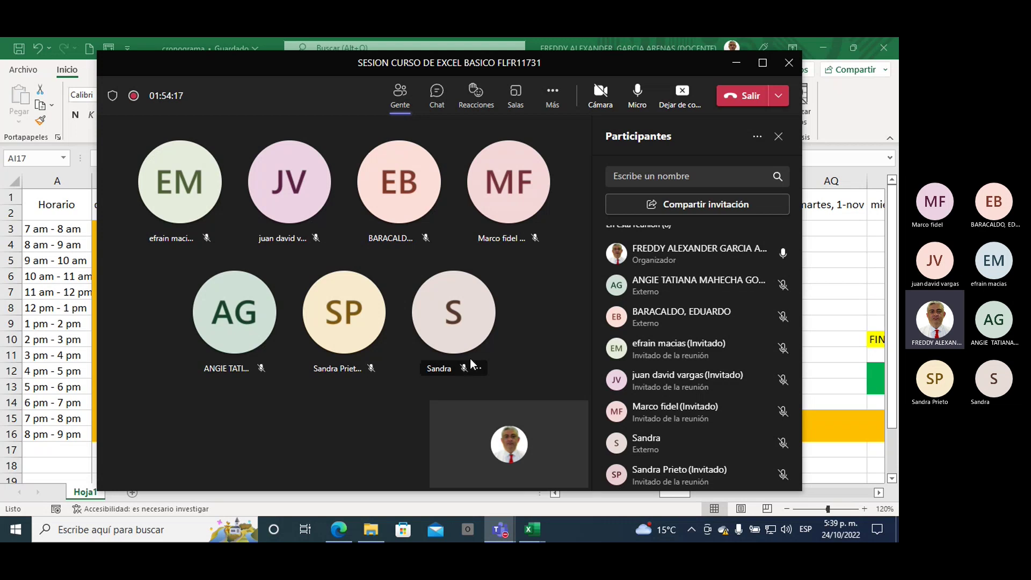
left_click(553, 97)
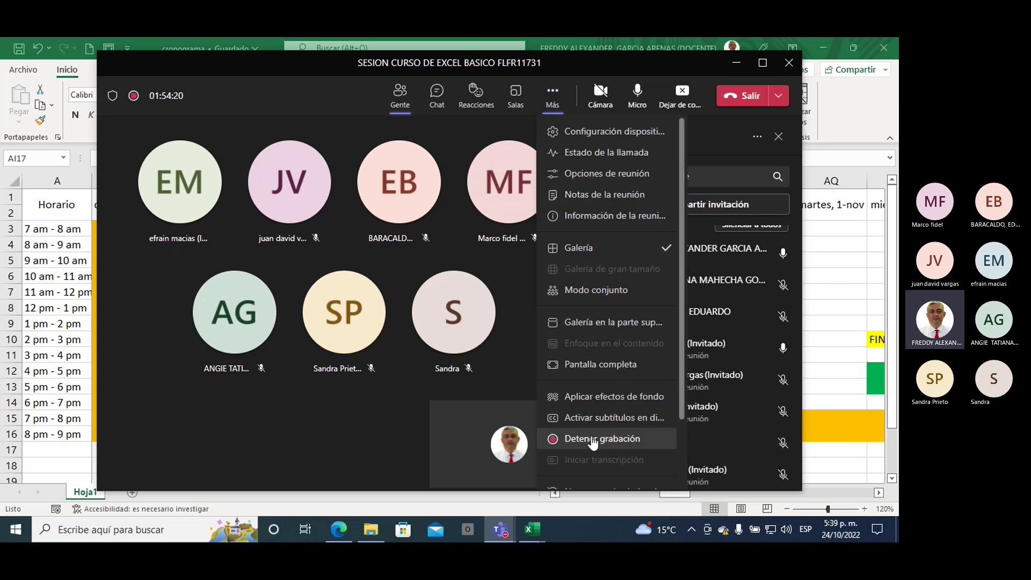